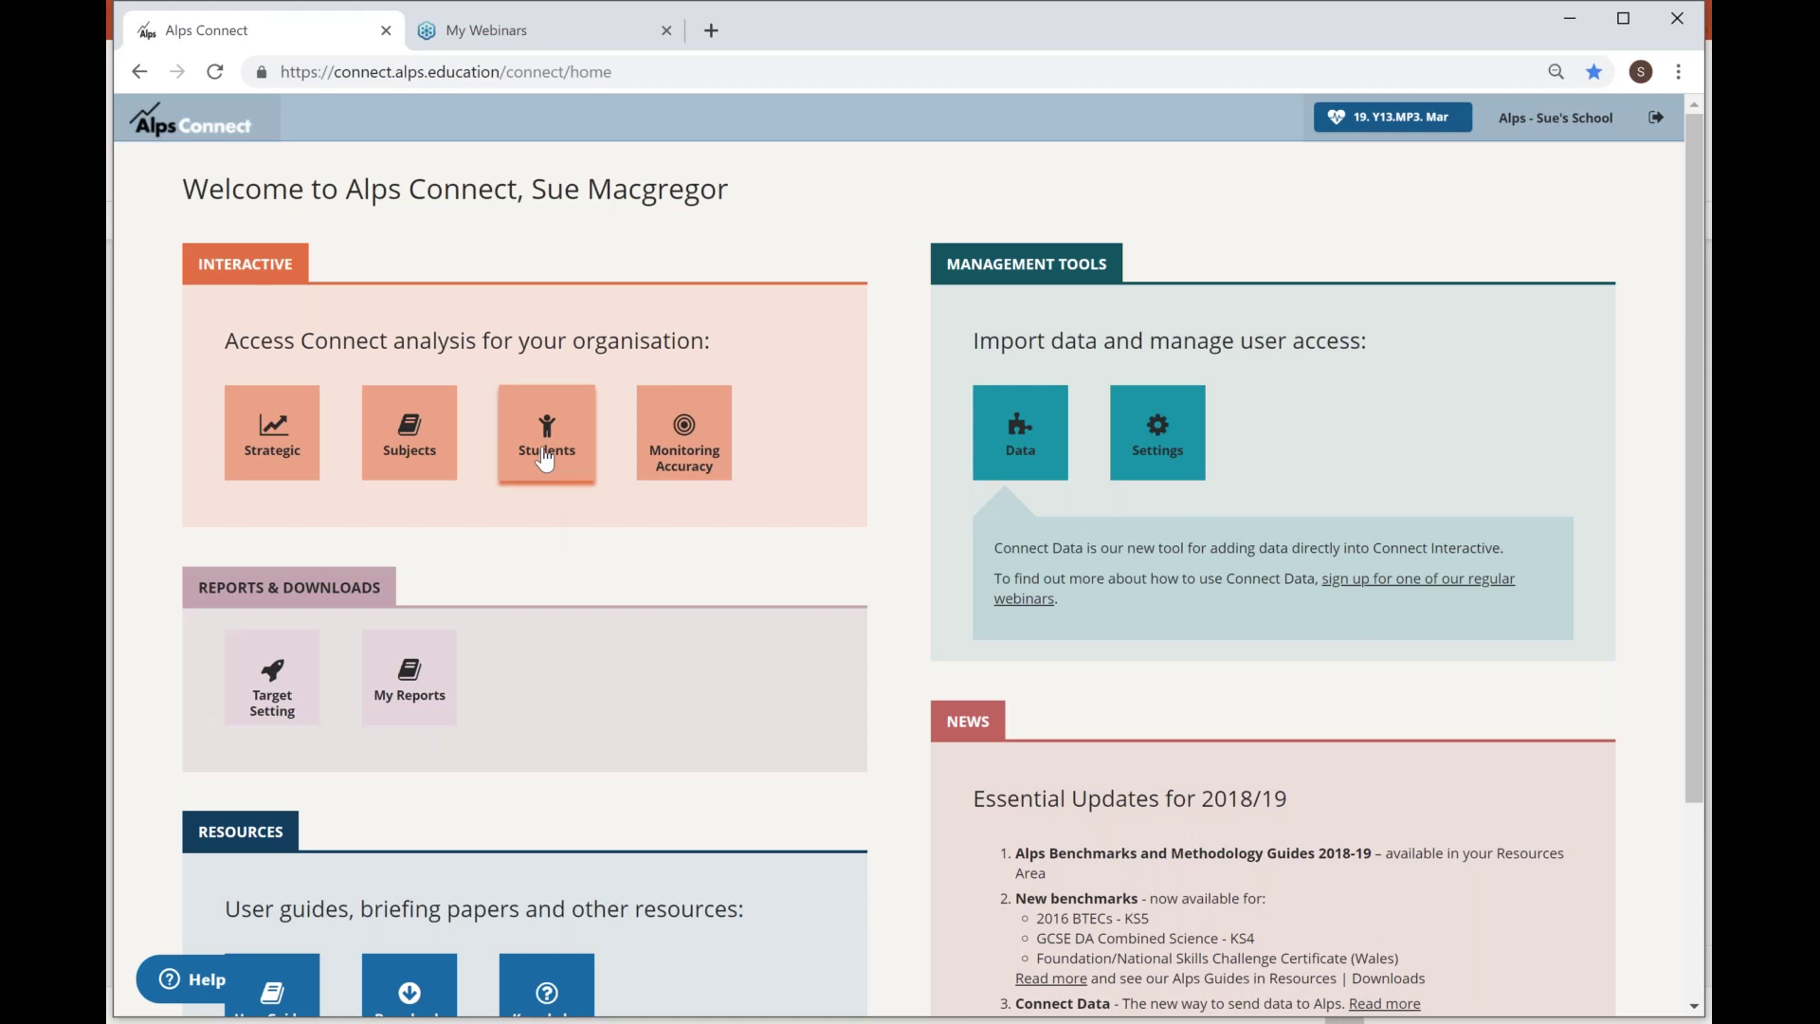
Open the Students analysis and add all Student Performance Groups as comparison groups.
click(547, 459)
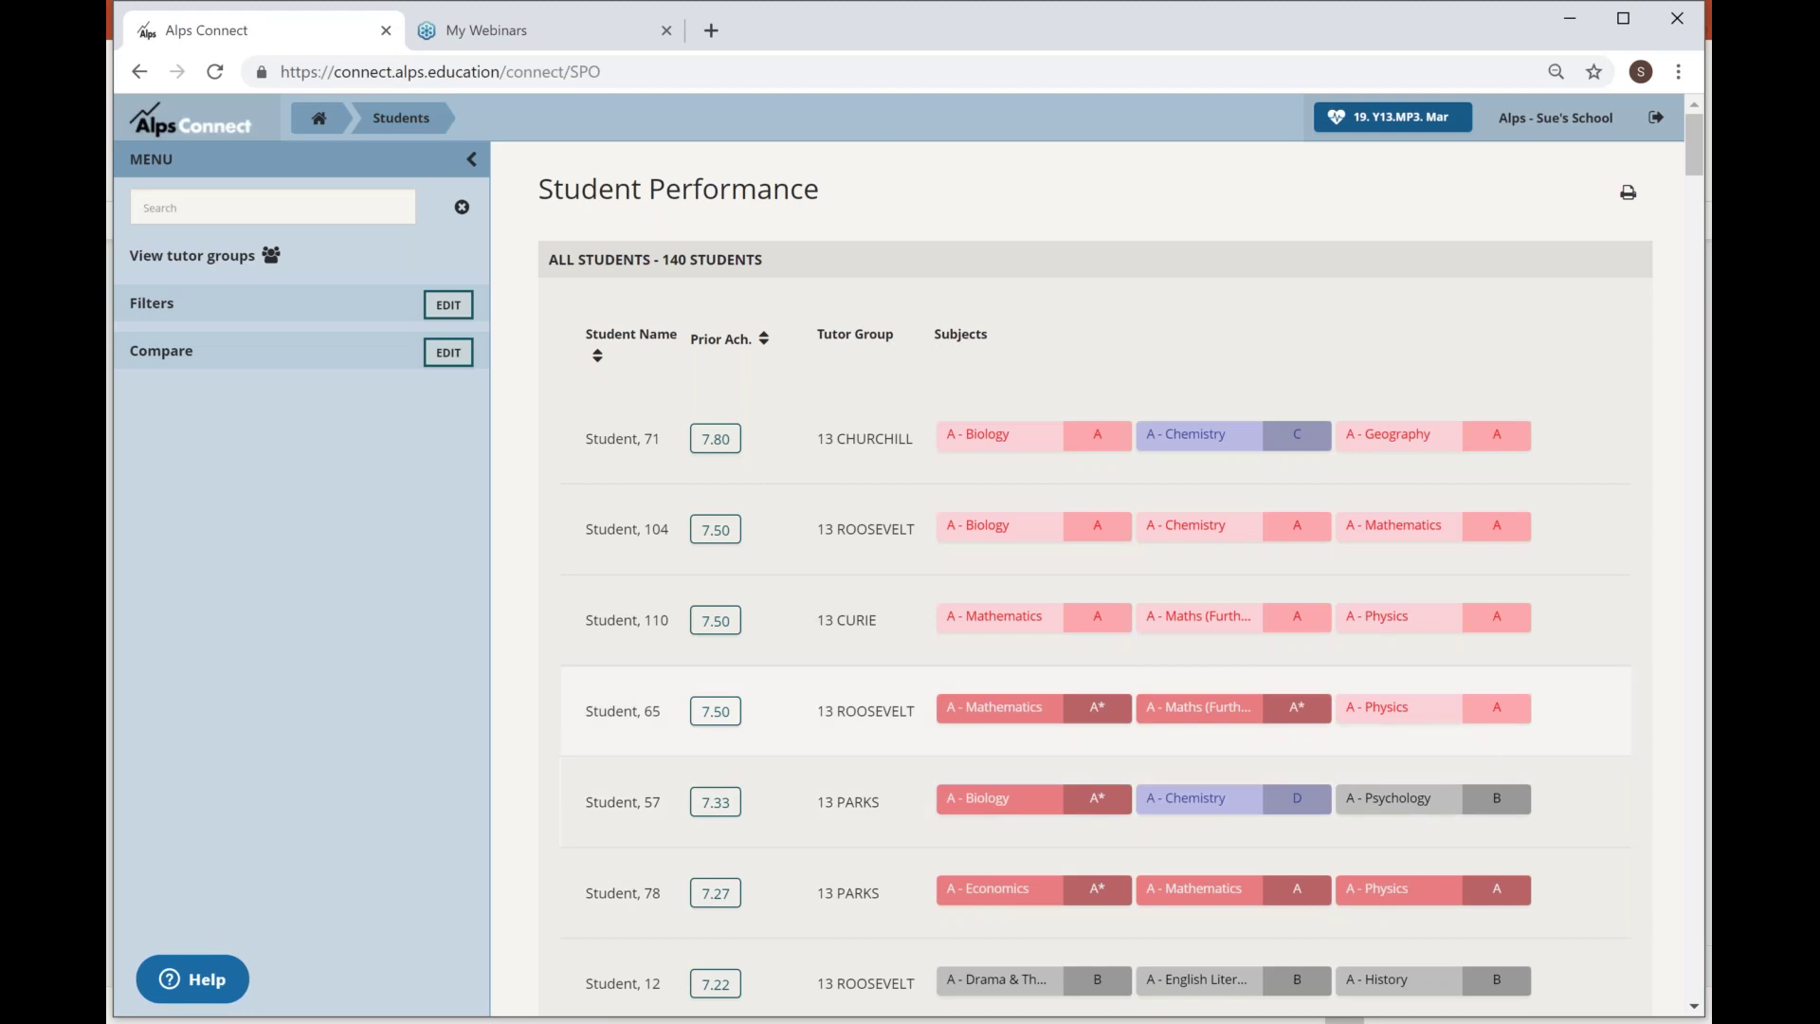
click(466, 358)
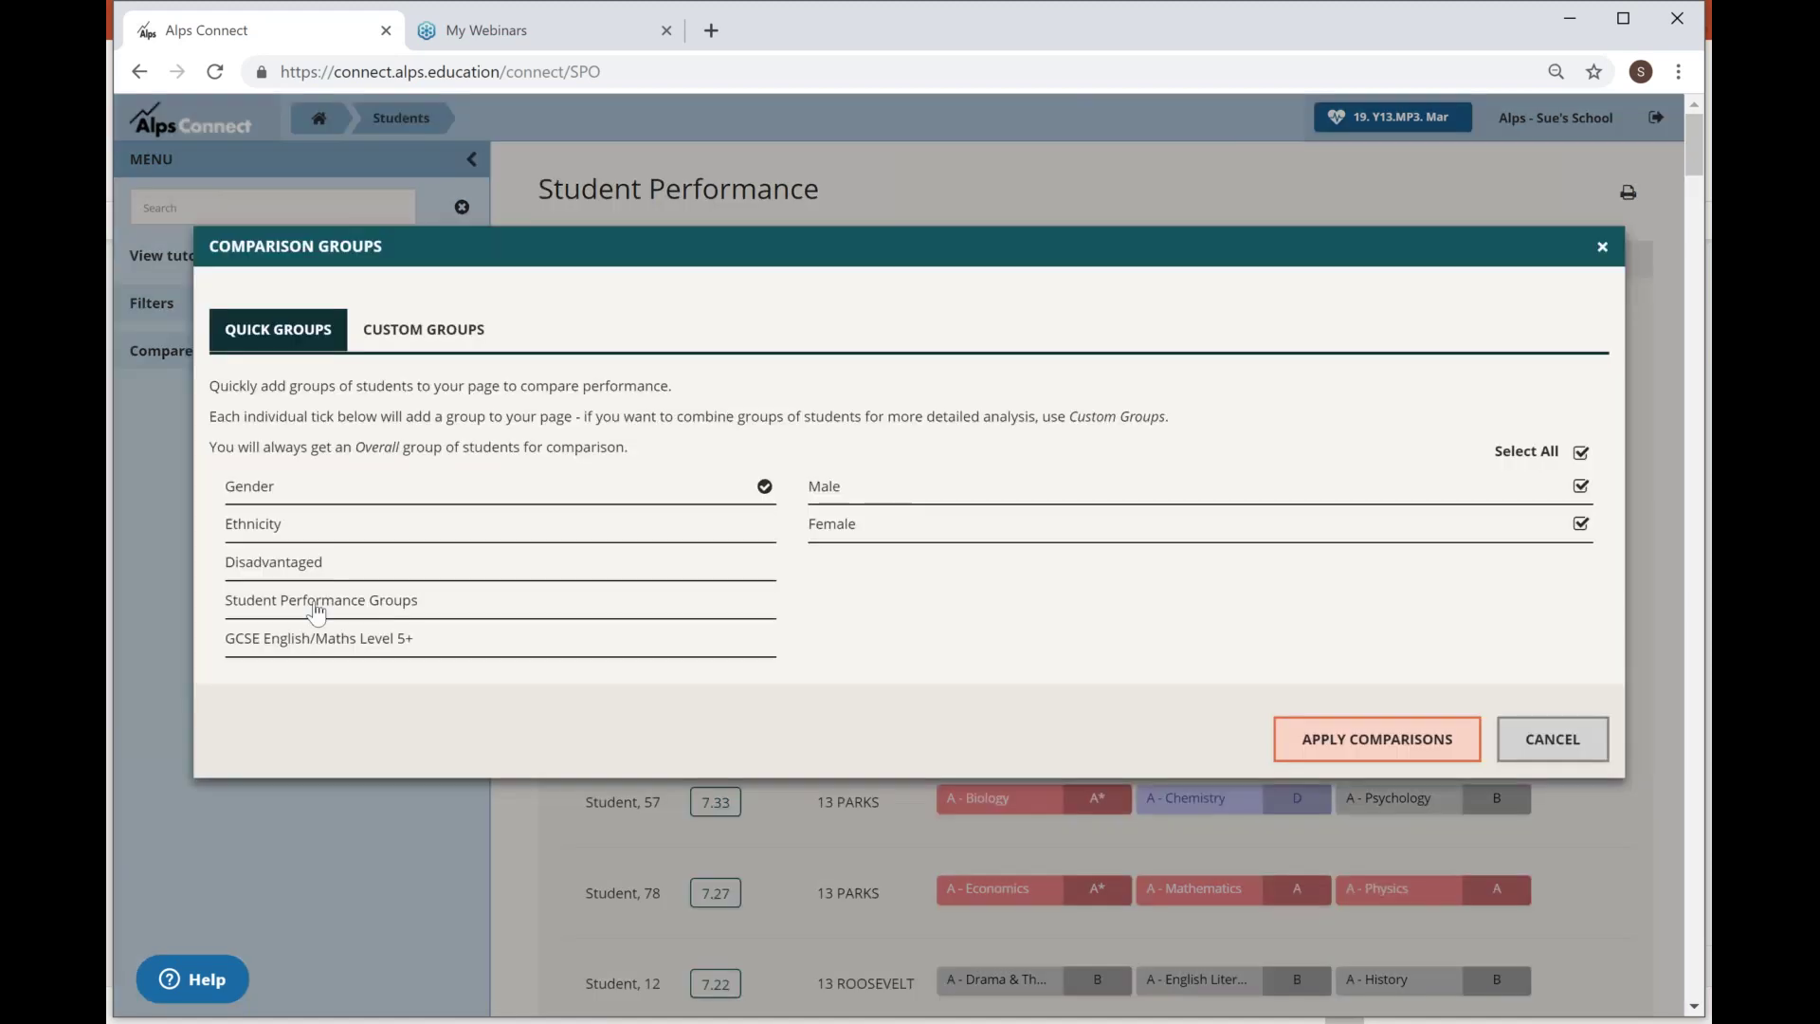
click(315, 607)
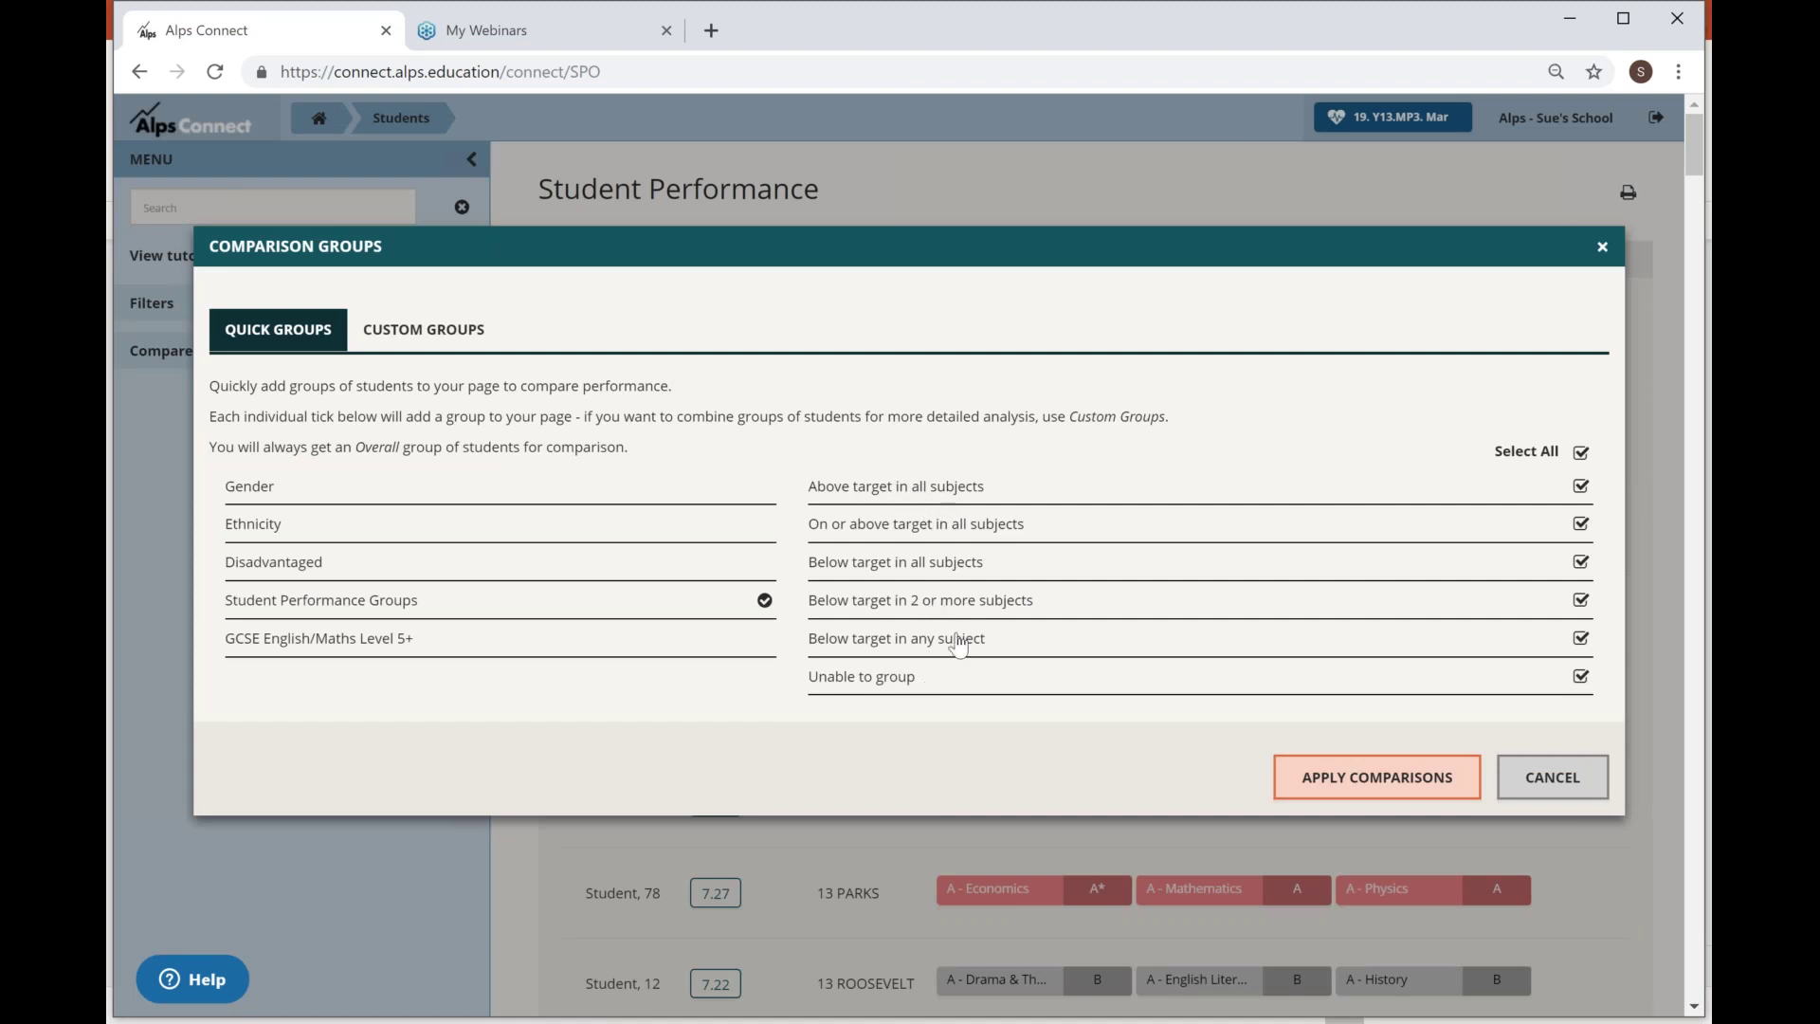
click(1361, 785)
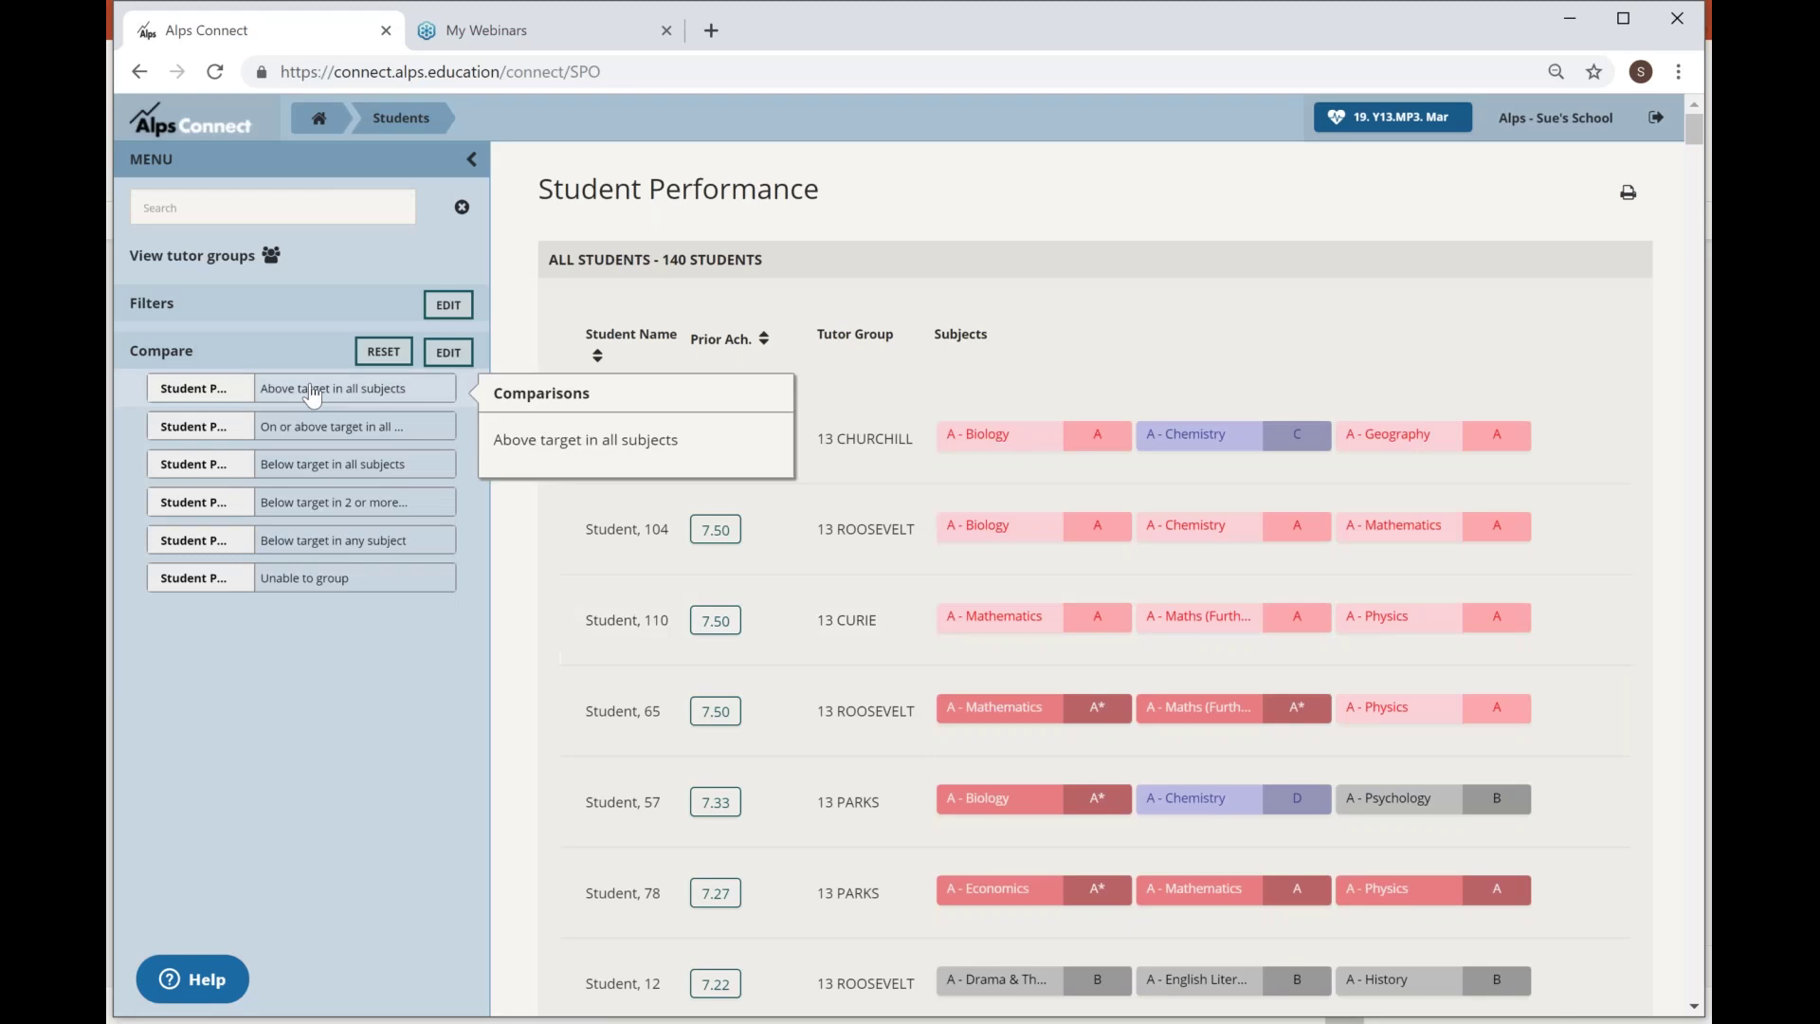
Go to the Above target in all subjects comparison group and look through its students.
scroll(316, 398, down, 9)
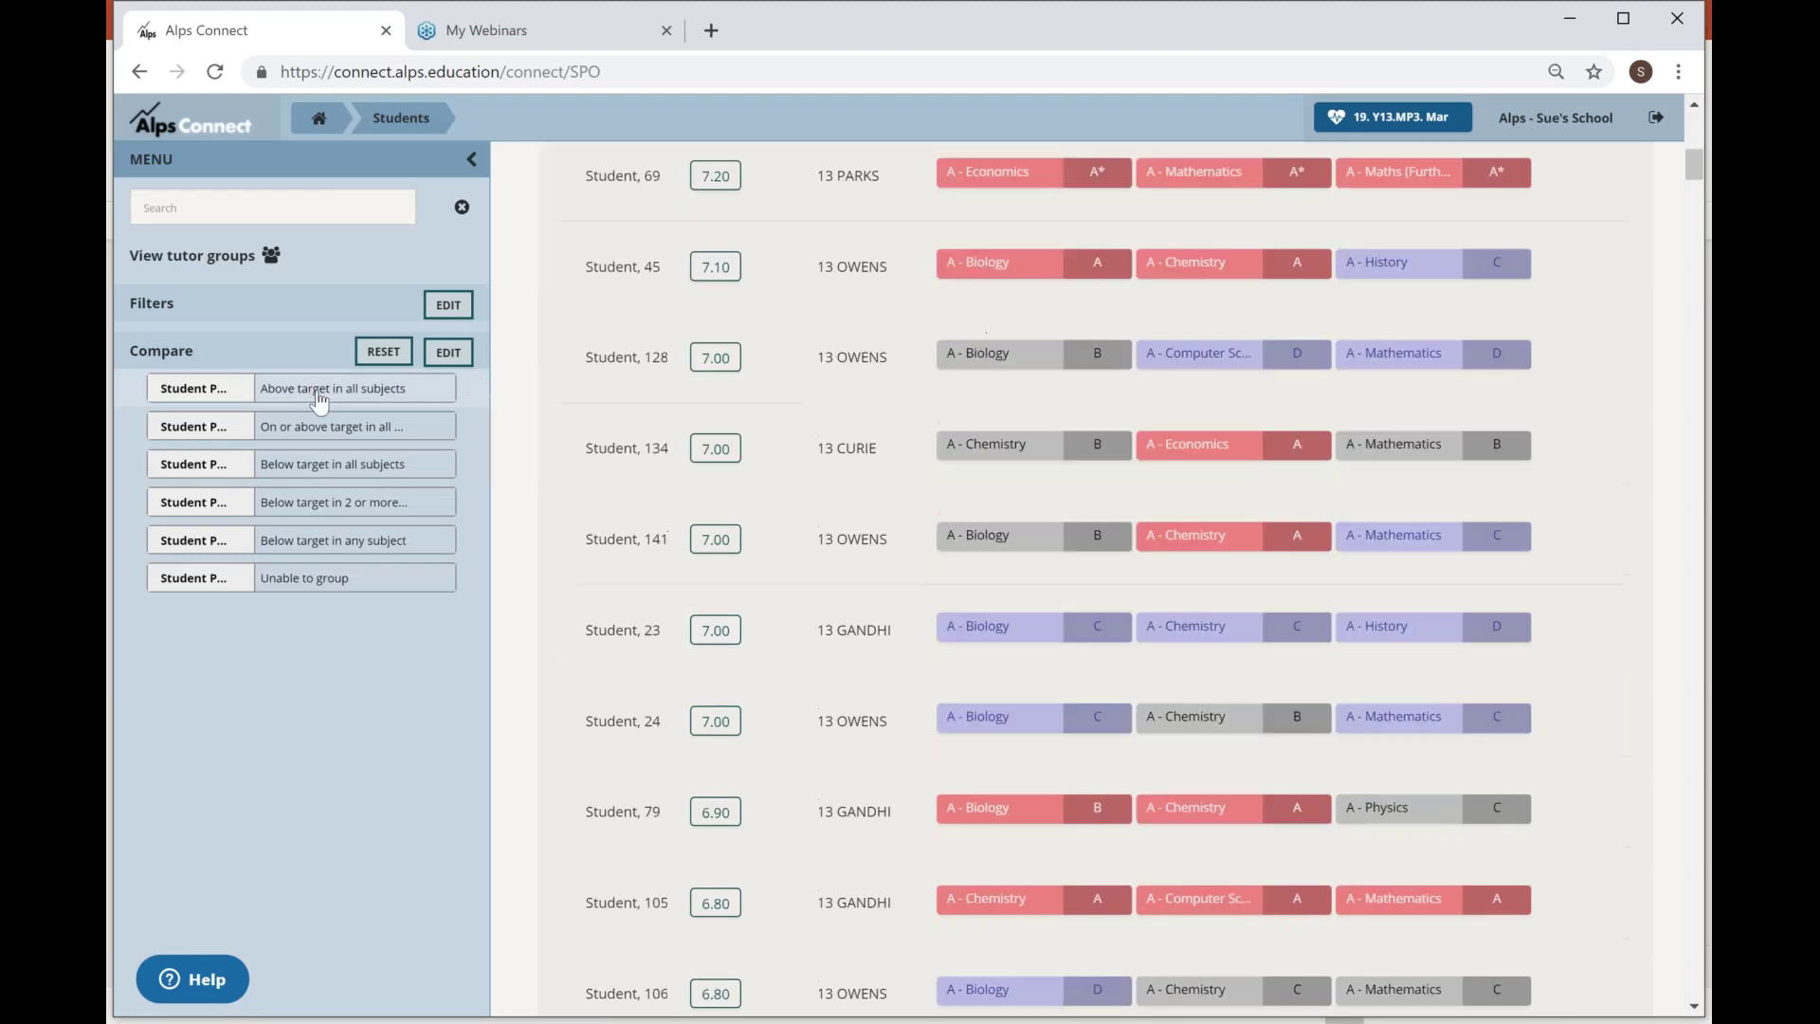
click(319, 396)
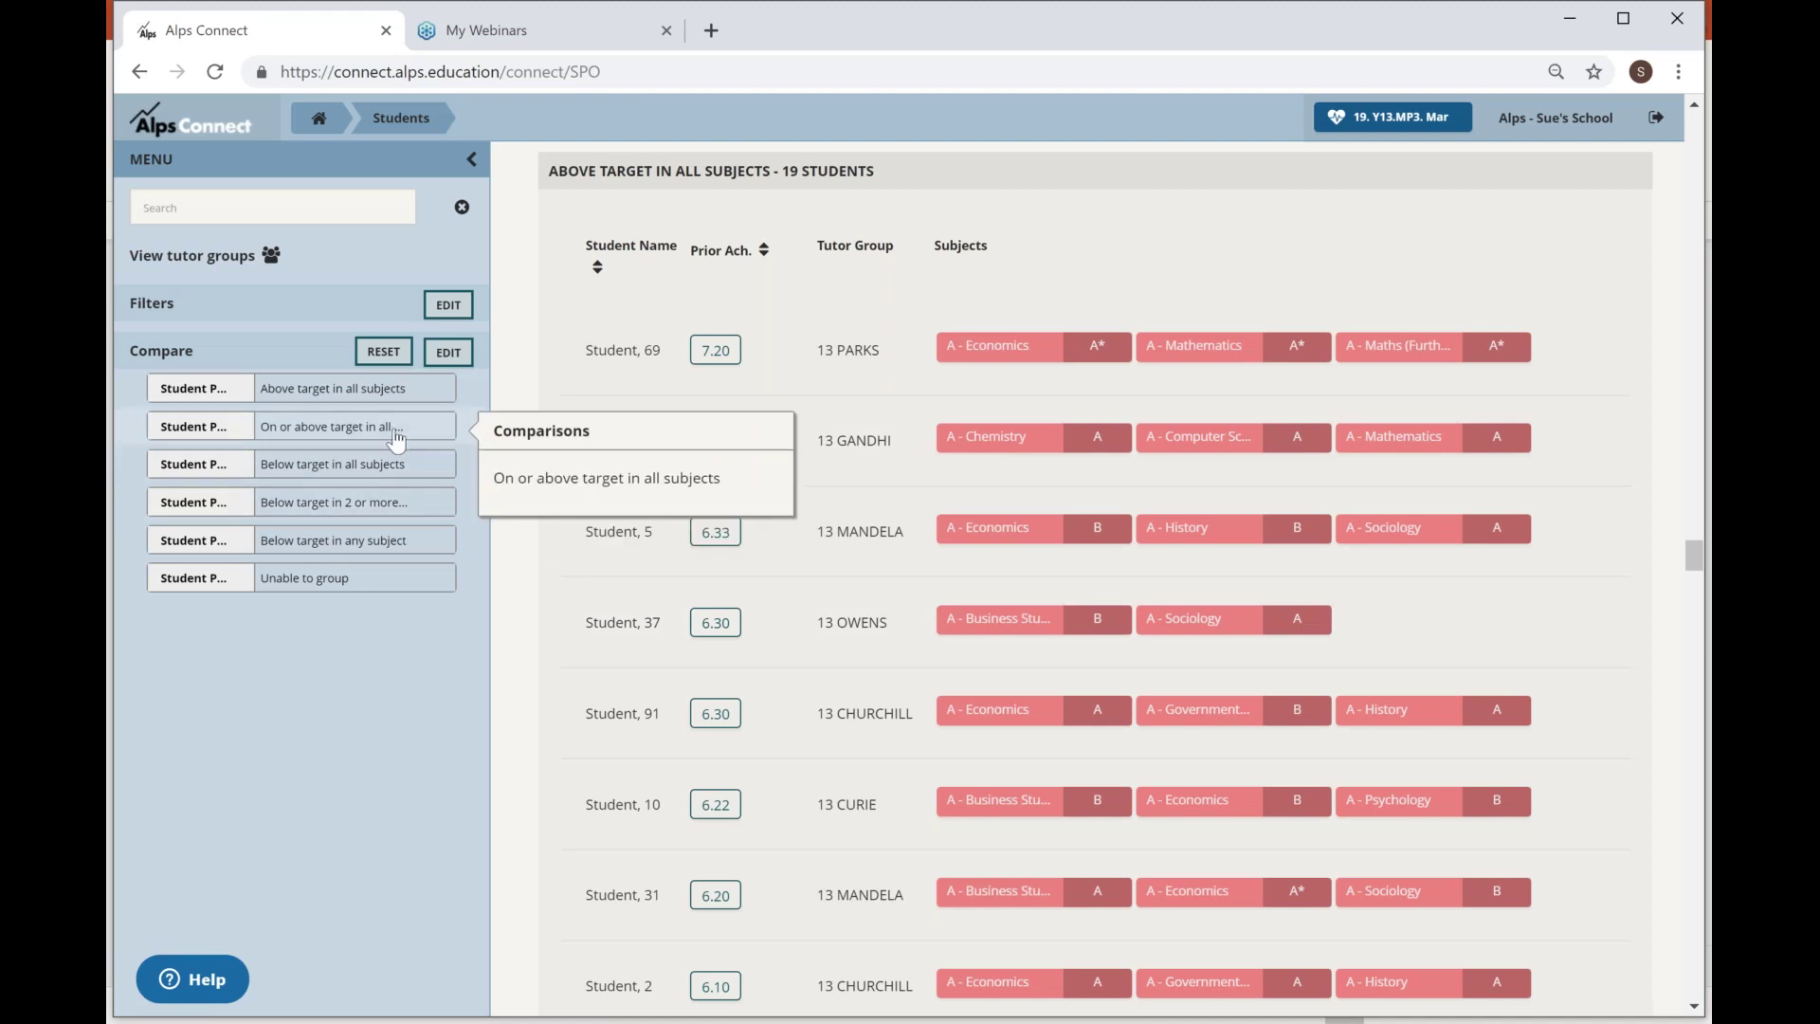
scroll(396, 439, down, 2)
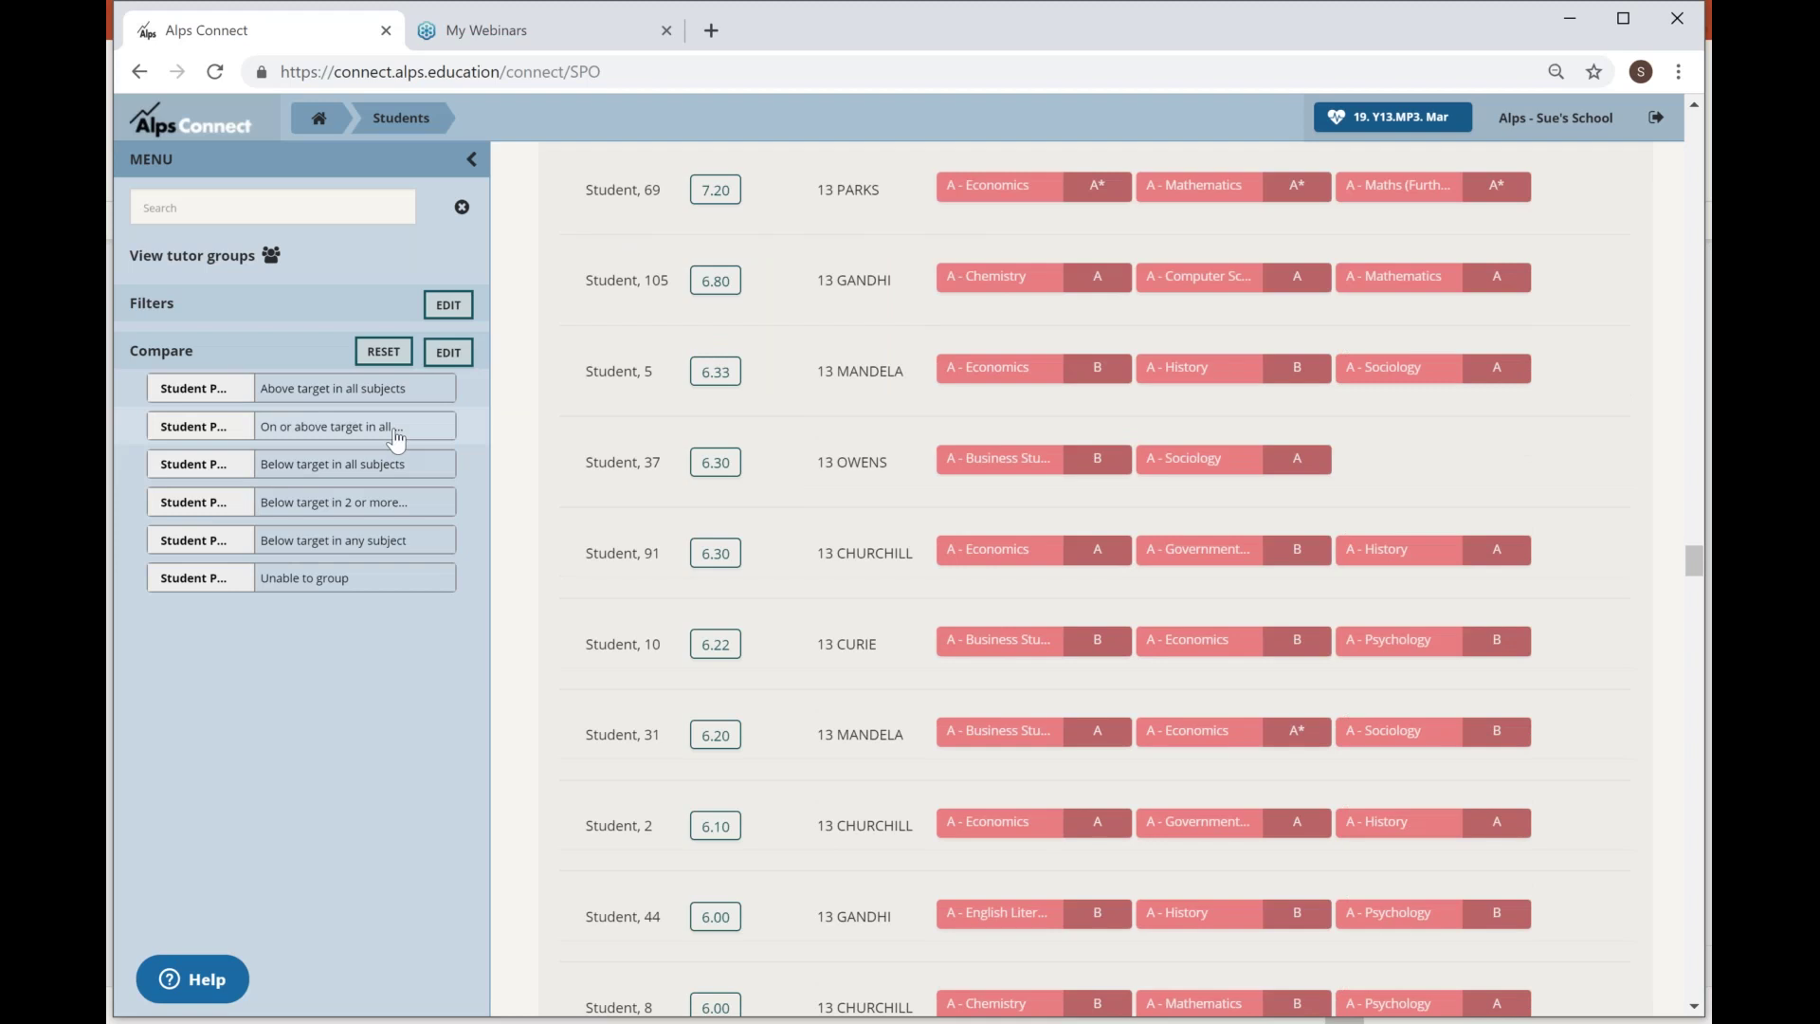
Go to the On or above target in all subjects group and review its students' subject grades.
click(396, 439)
scroll(1146, 583, down, 1)
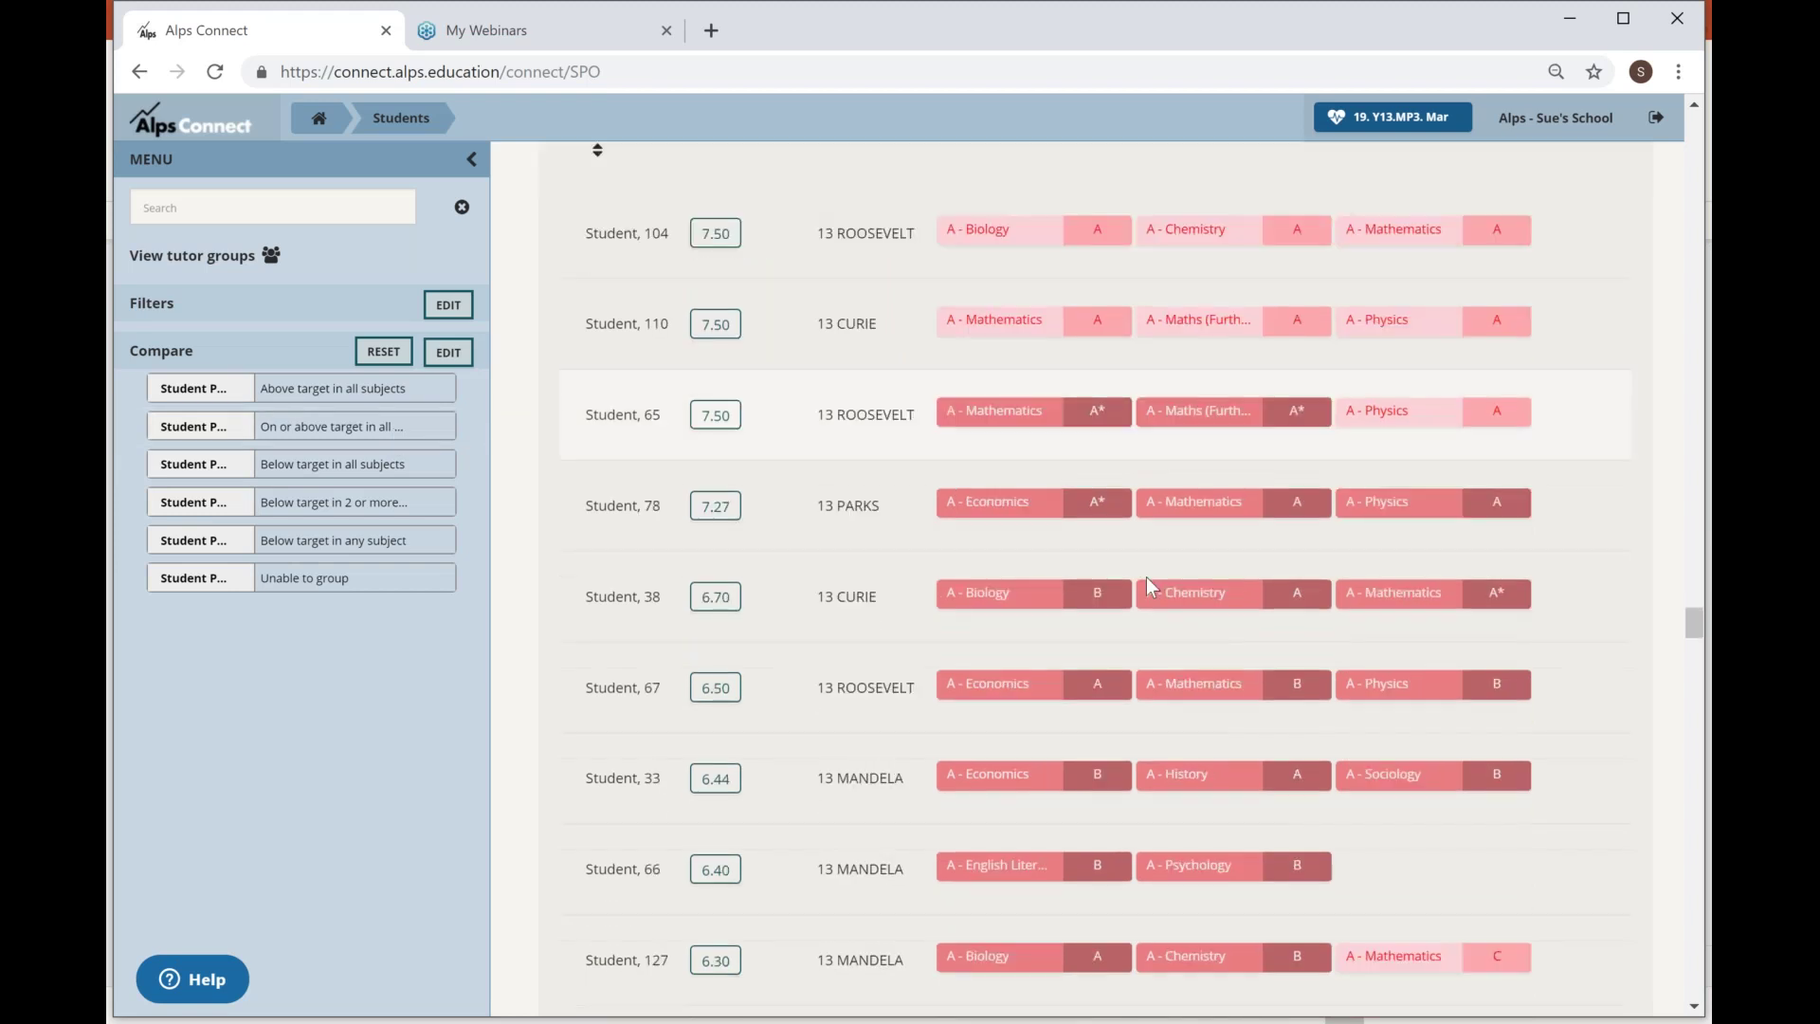
scroll(1146, 576, down, 10)
scroll(1090, 578, down, 8)
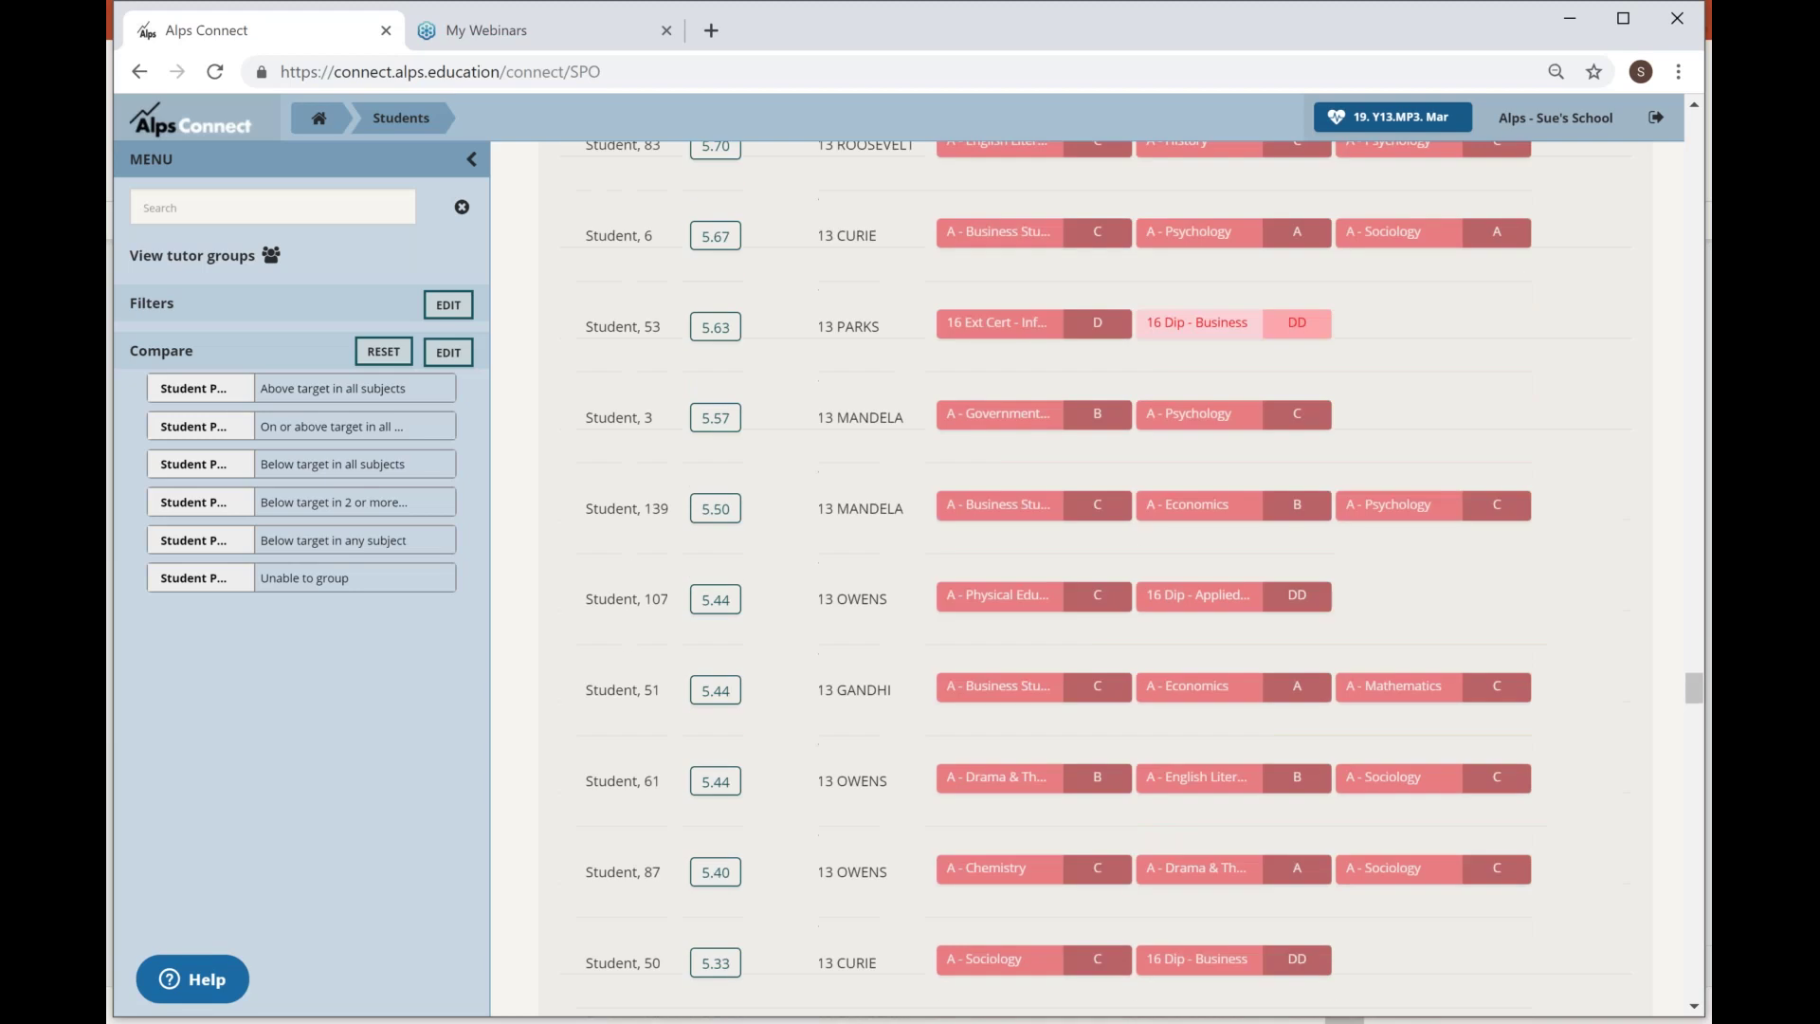
scroll(1090, 579, up, 5)
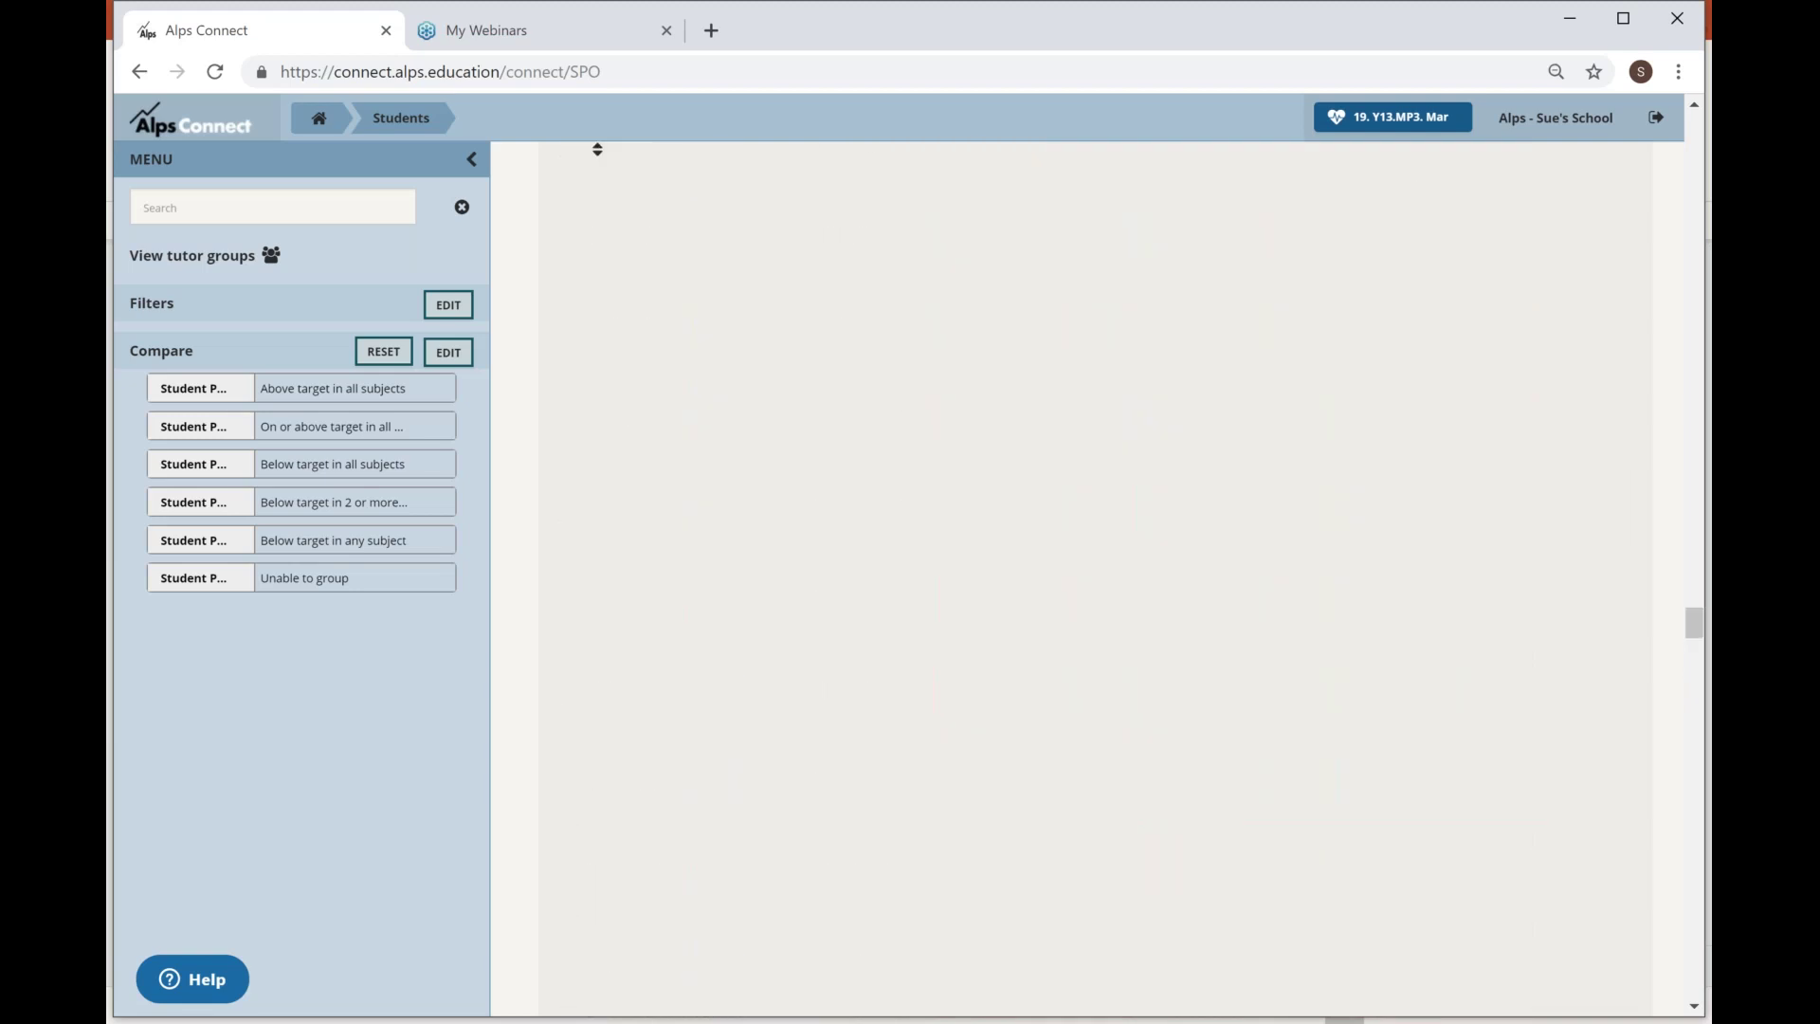
scroll(1090, 579, up, 3)
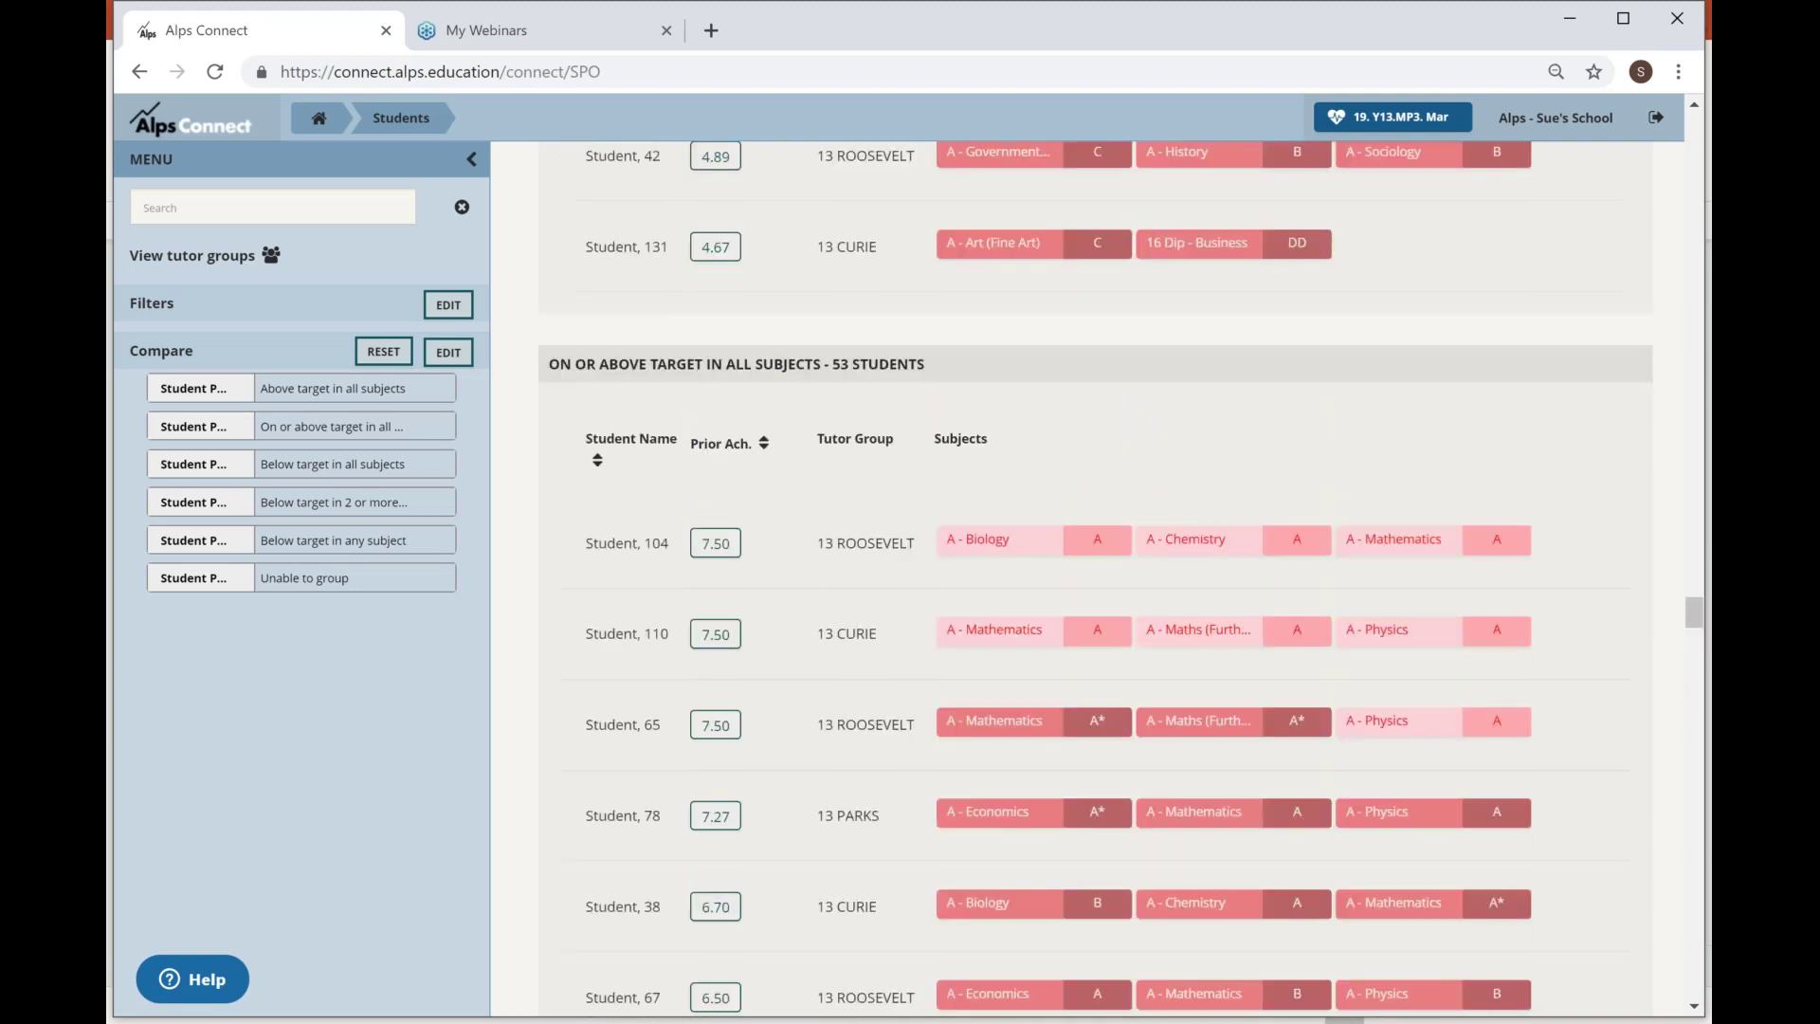
scroll(1095, 578, up, 1)
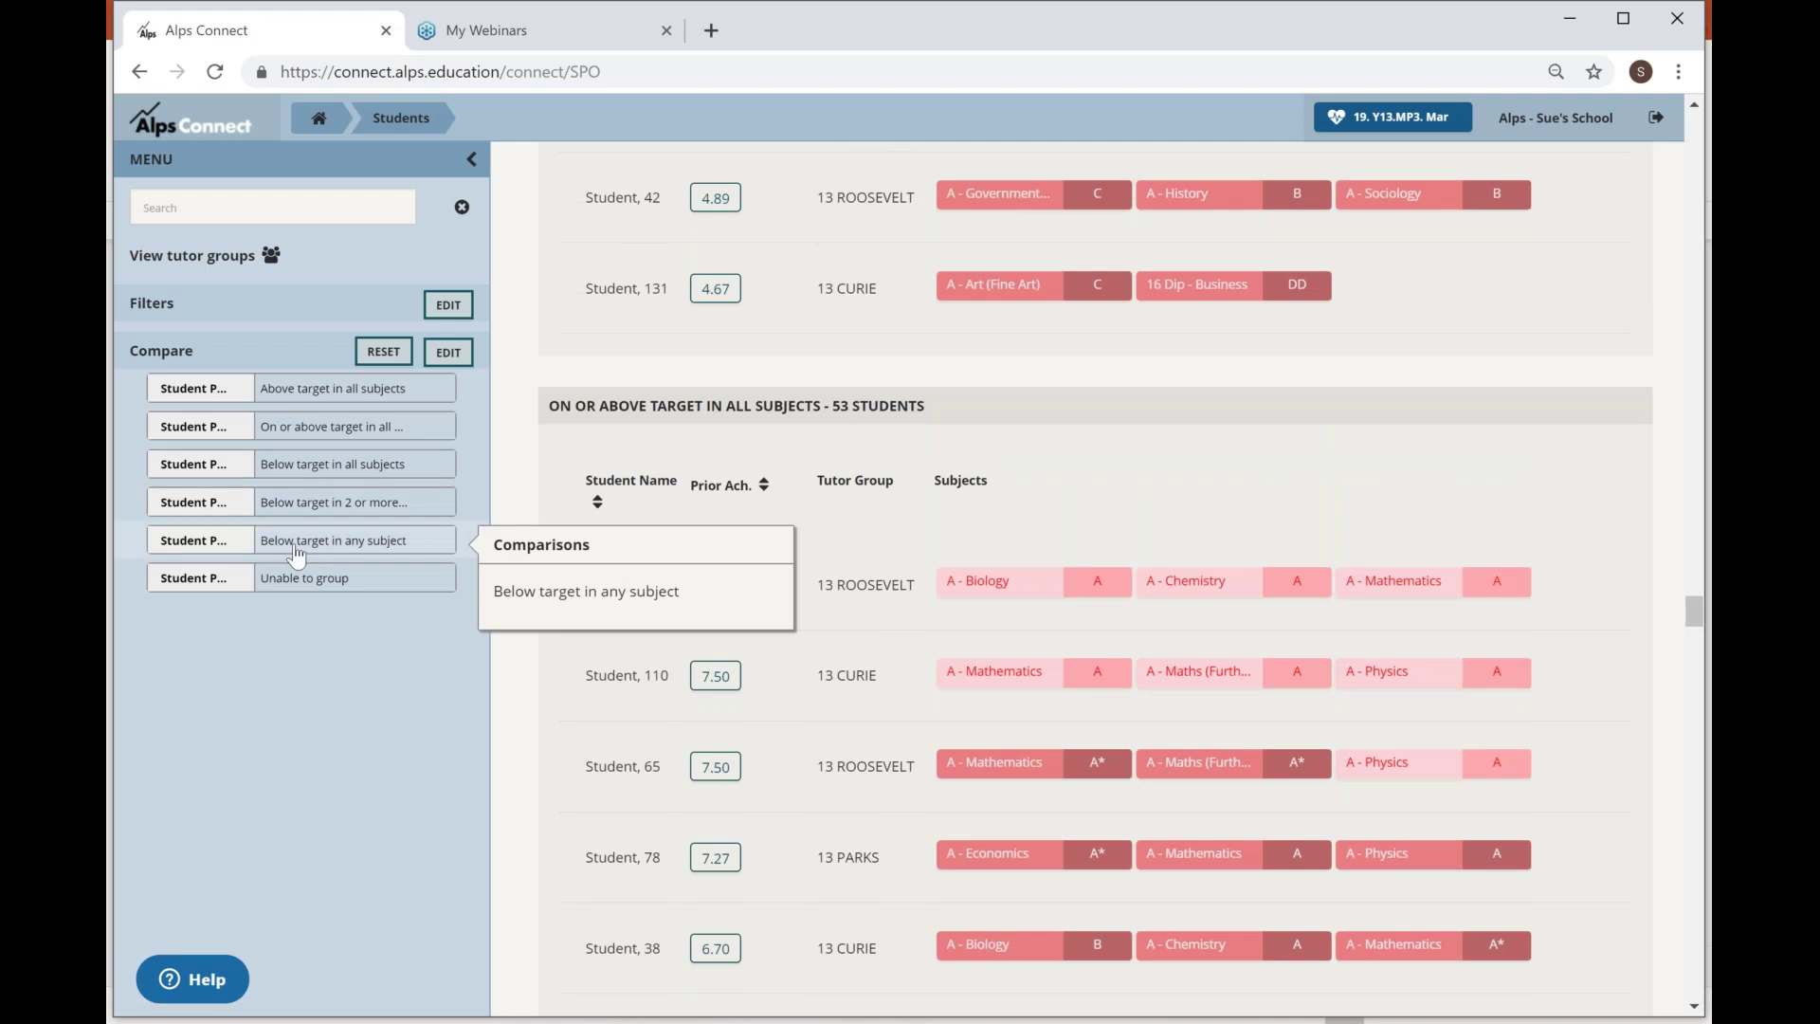
Go to the Below target in any subject group and examine its students' grades.
scroll(295, 555, down, 6)
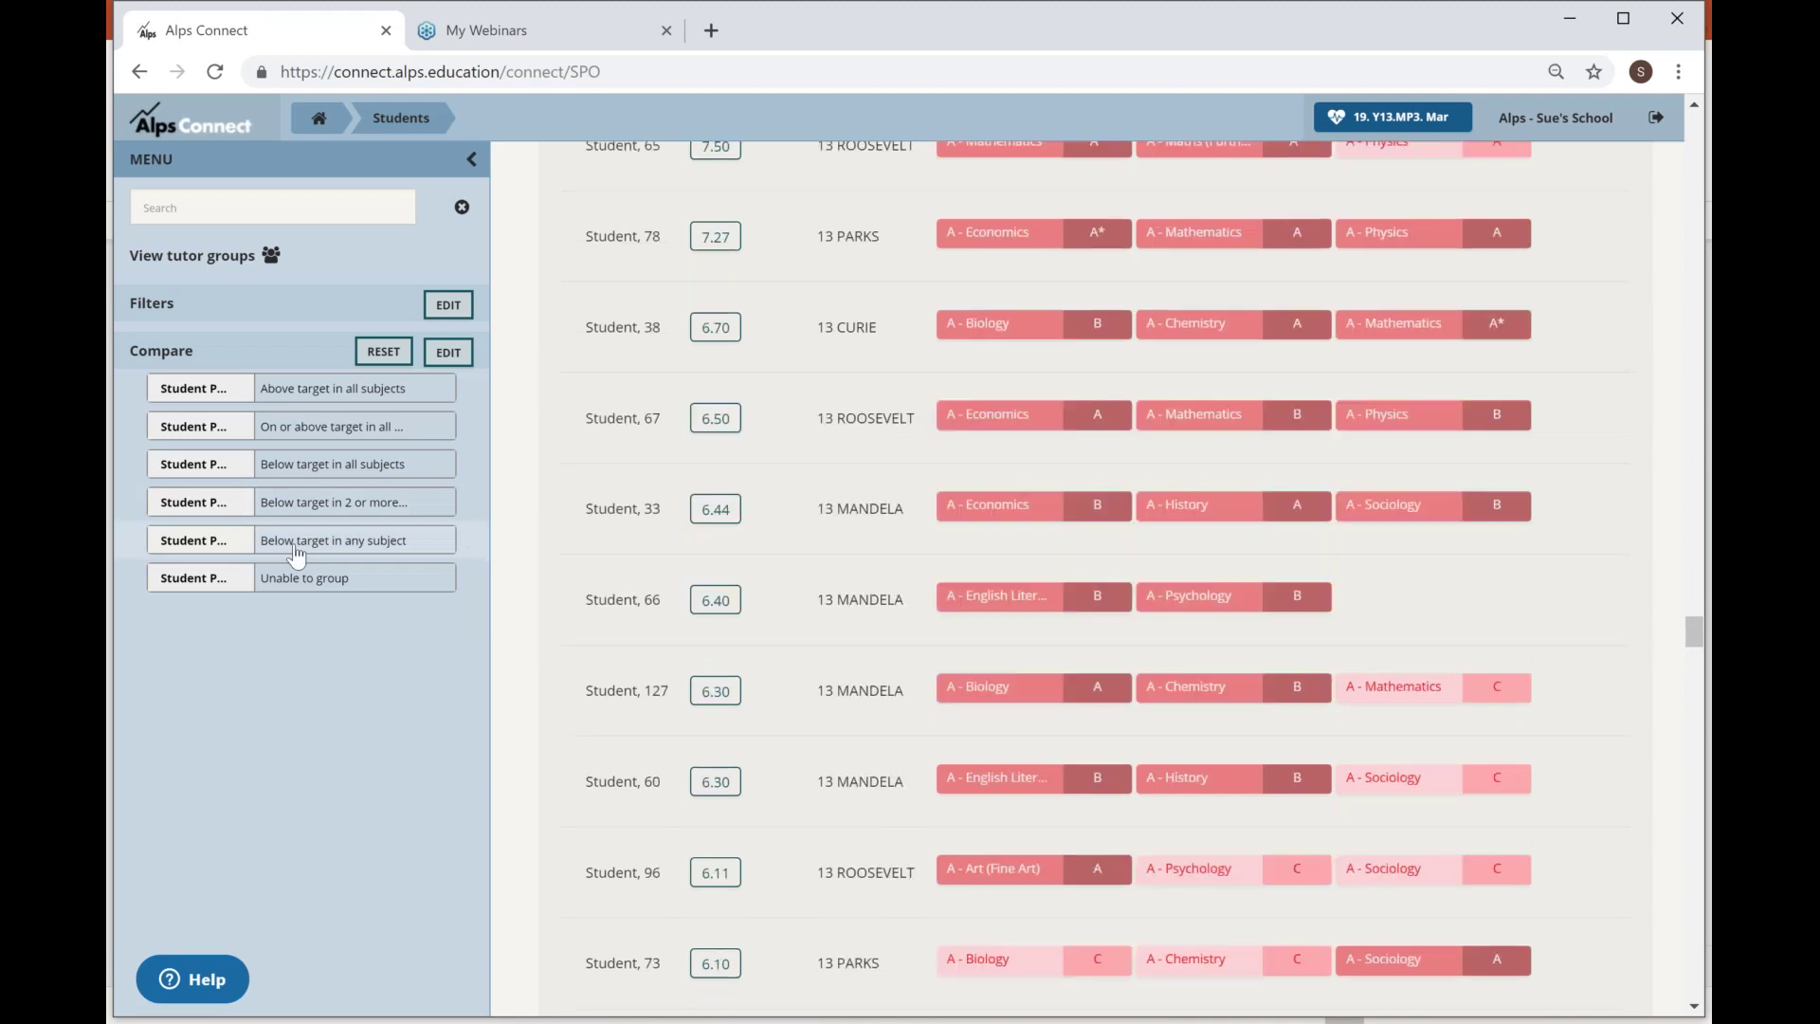
click(296, 540)
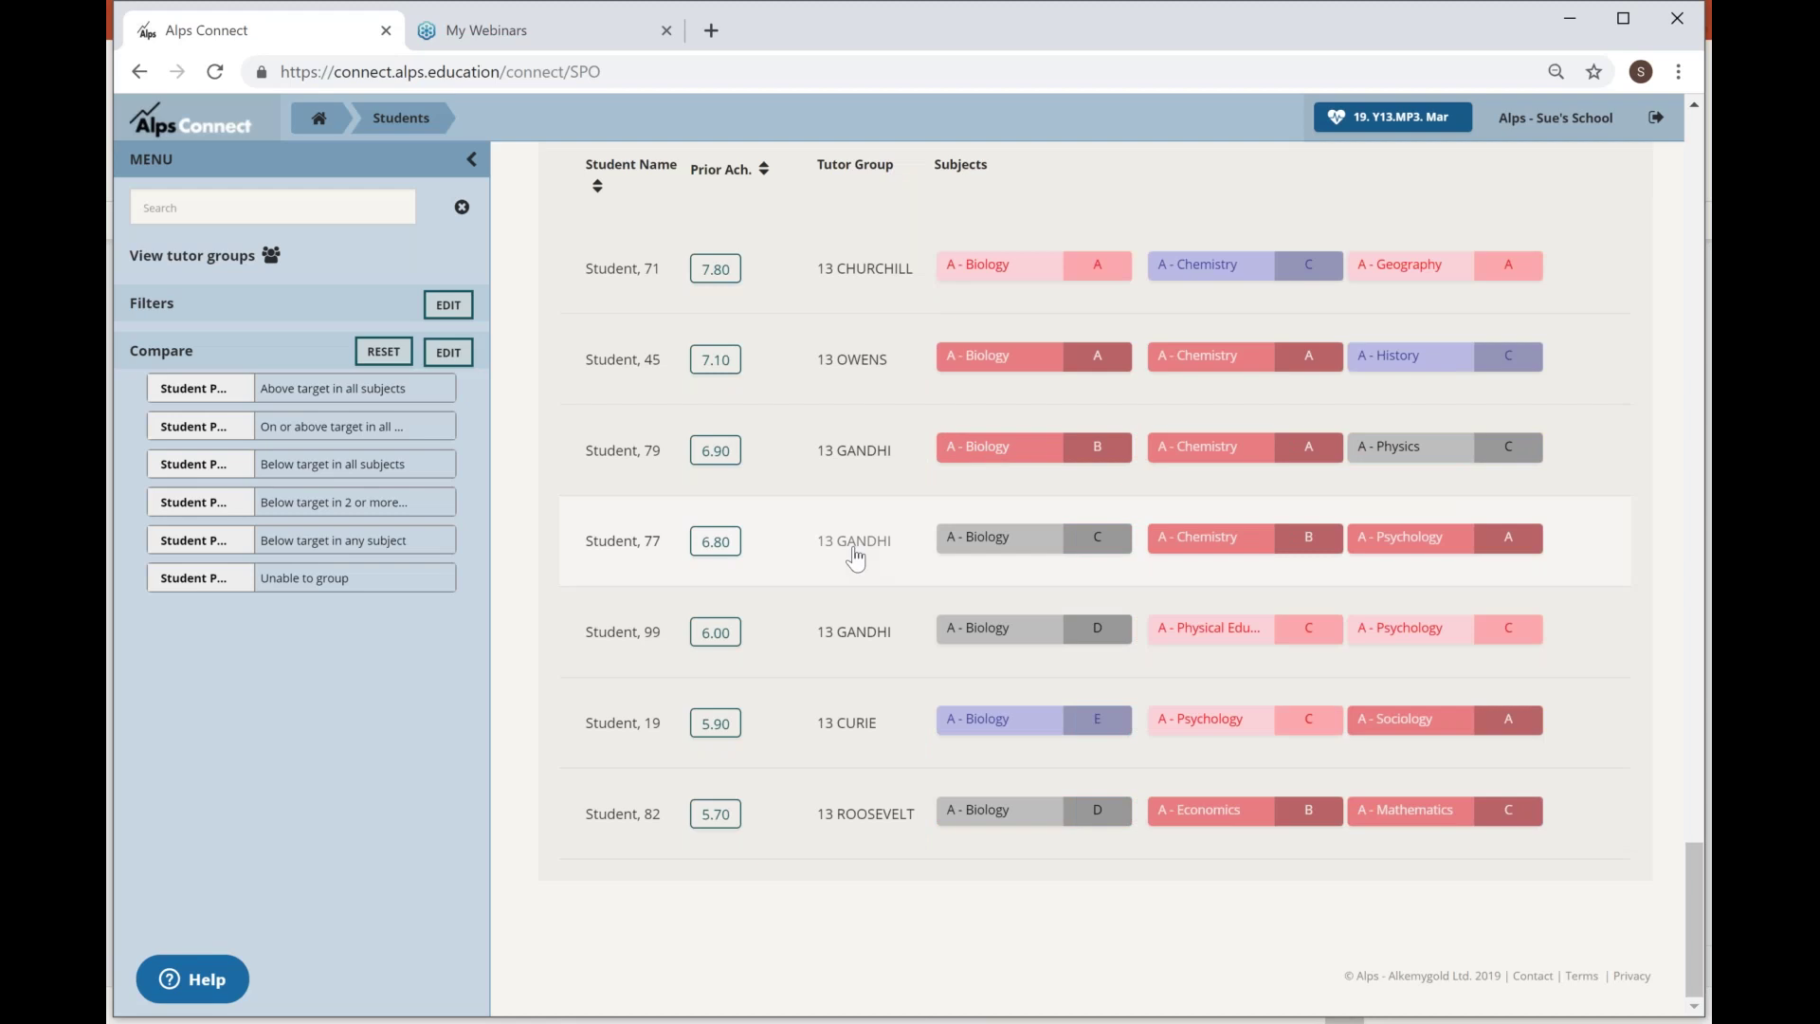
scroll(855, 559, up, 1)
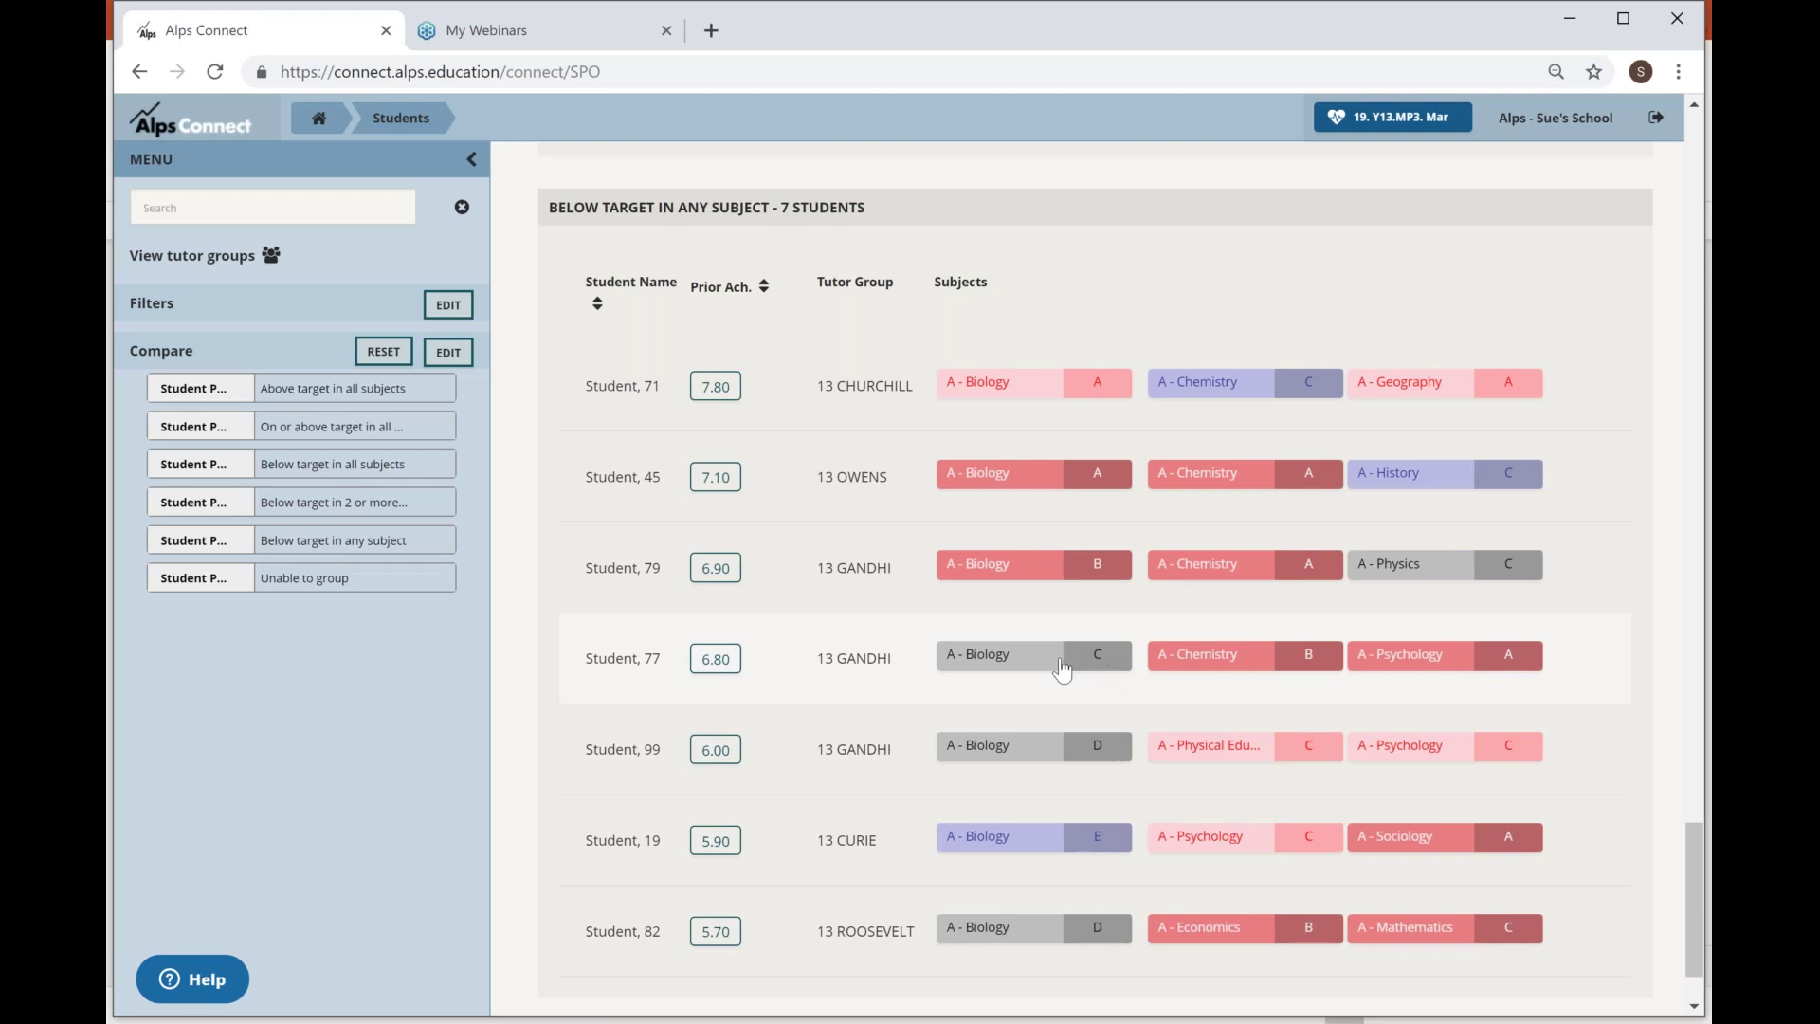
View the information for Student, 77 and compare grades across the Jan Raw Mocks (MP2), MP2. Jan and MP3. Mar gradepoints.
click(624, 672)
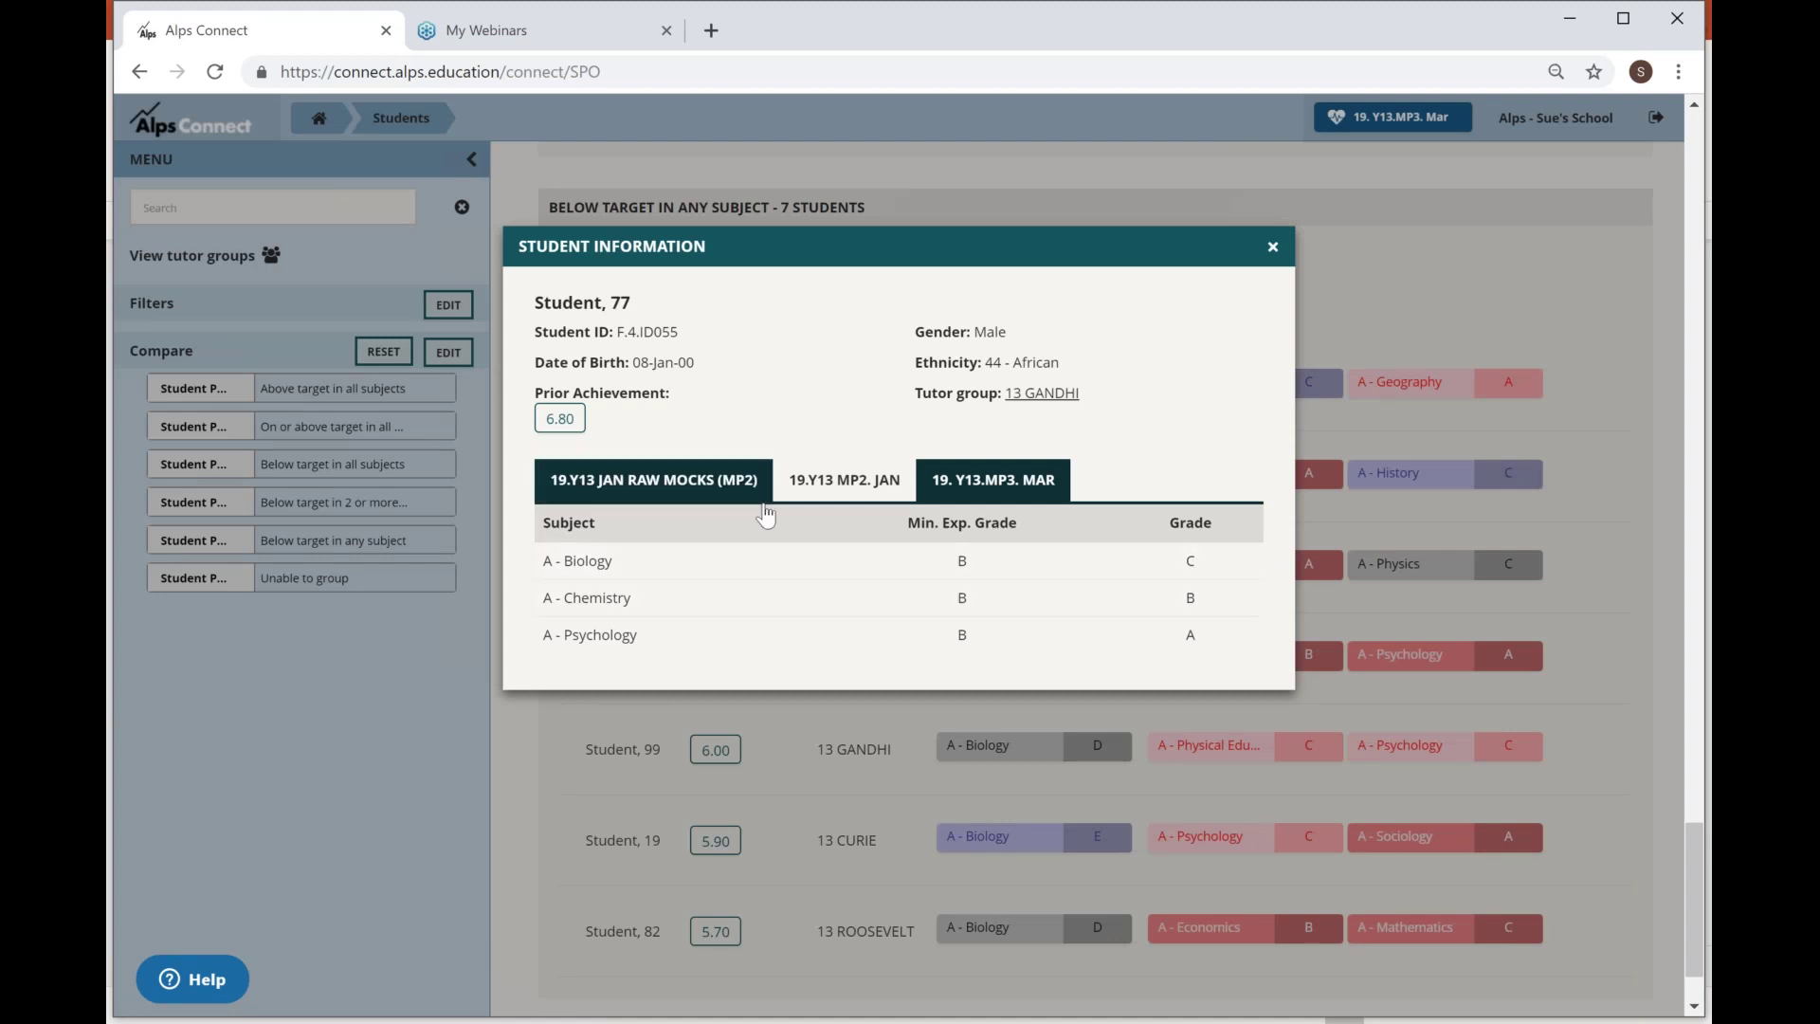
click(838, 482)
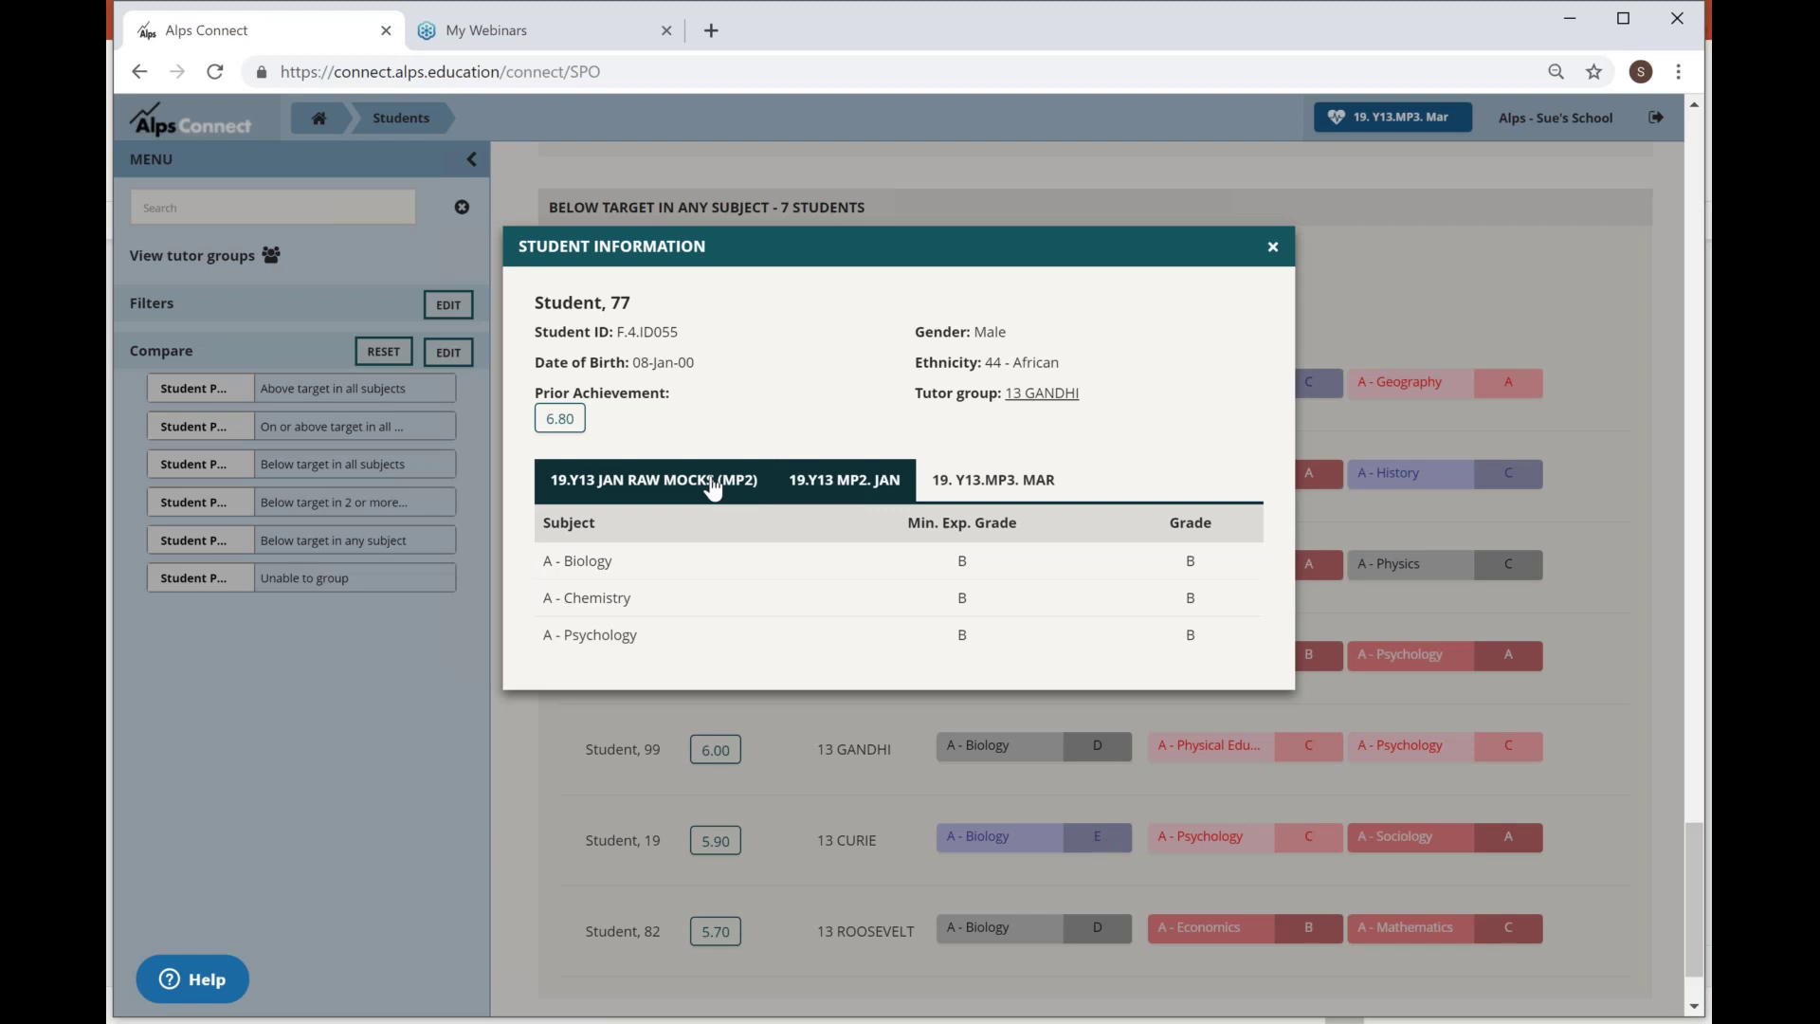
click(962, 471)
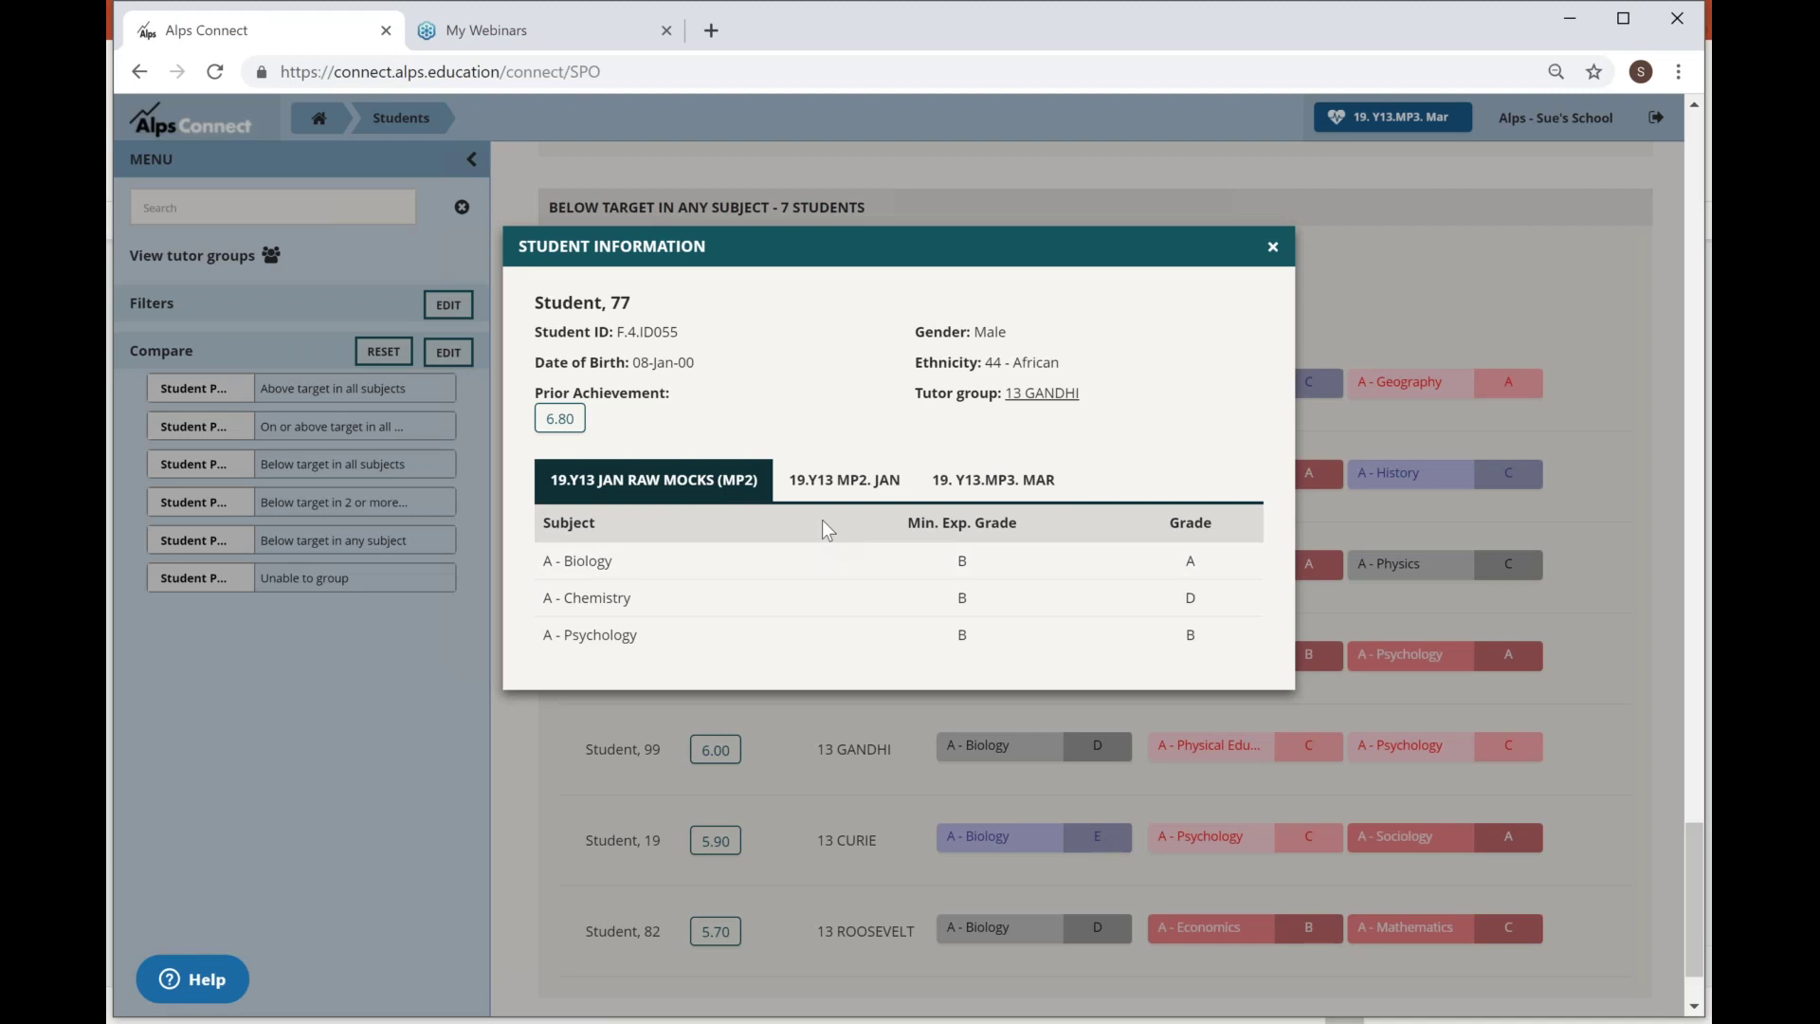
click(812, 476)
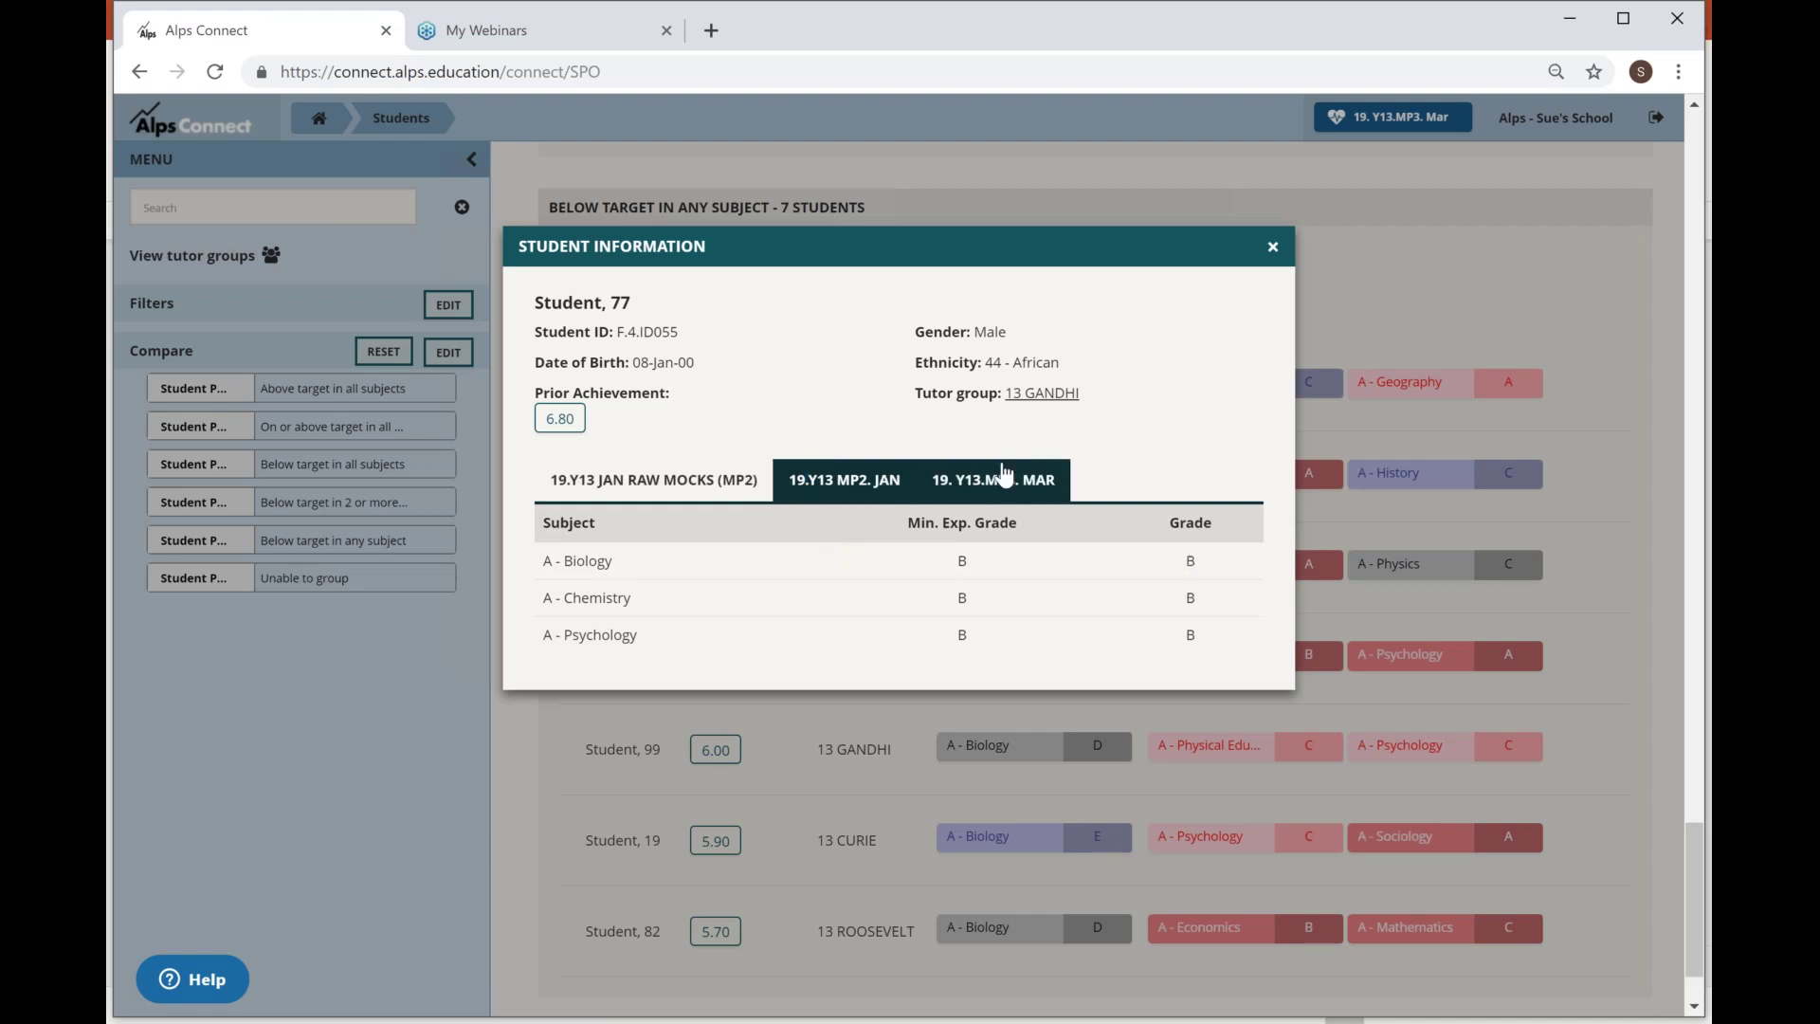
click(656, 479)
click(823, 493)
click(993, 480)
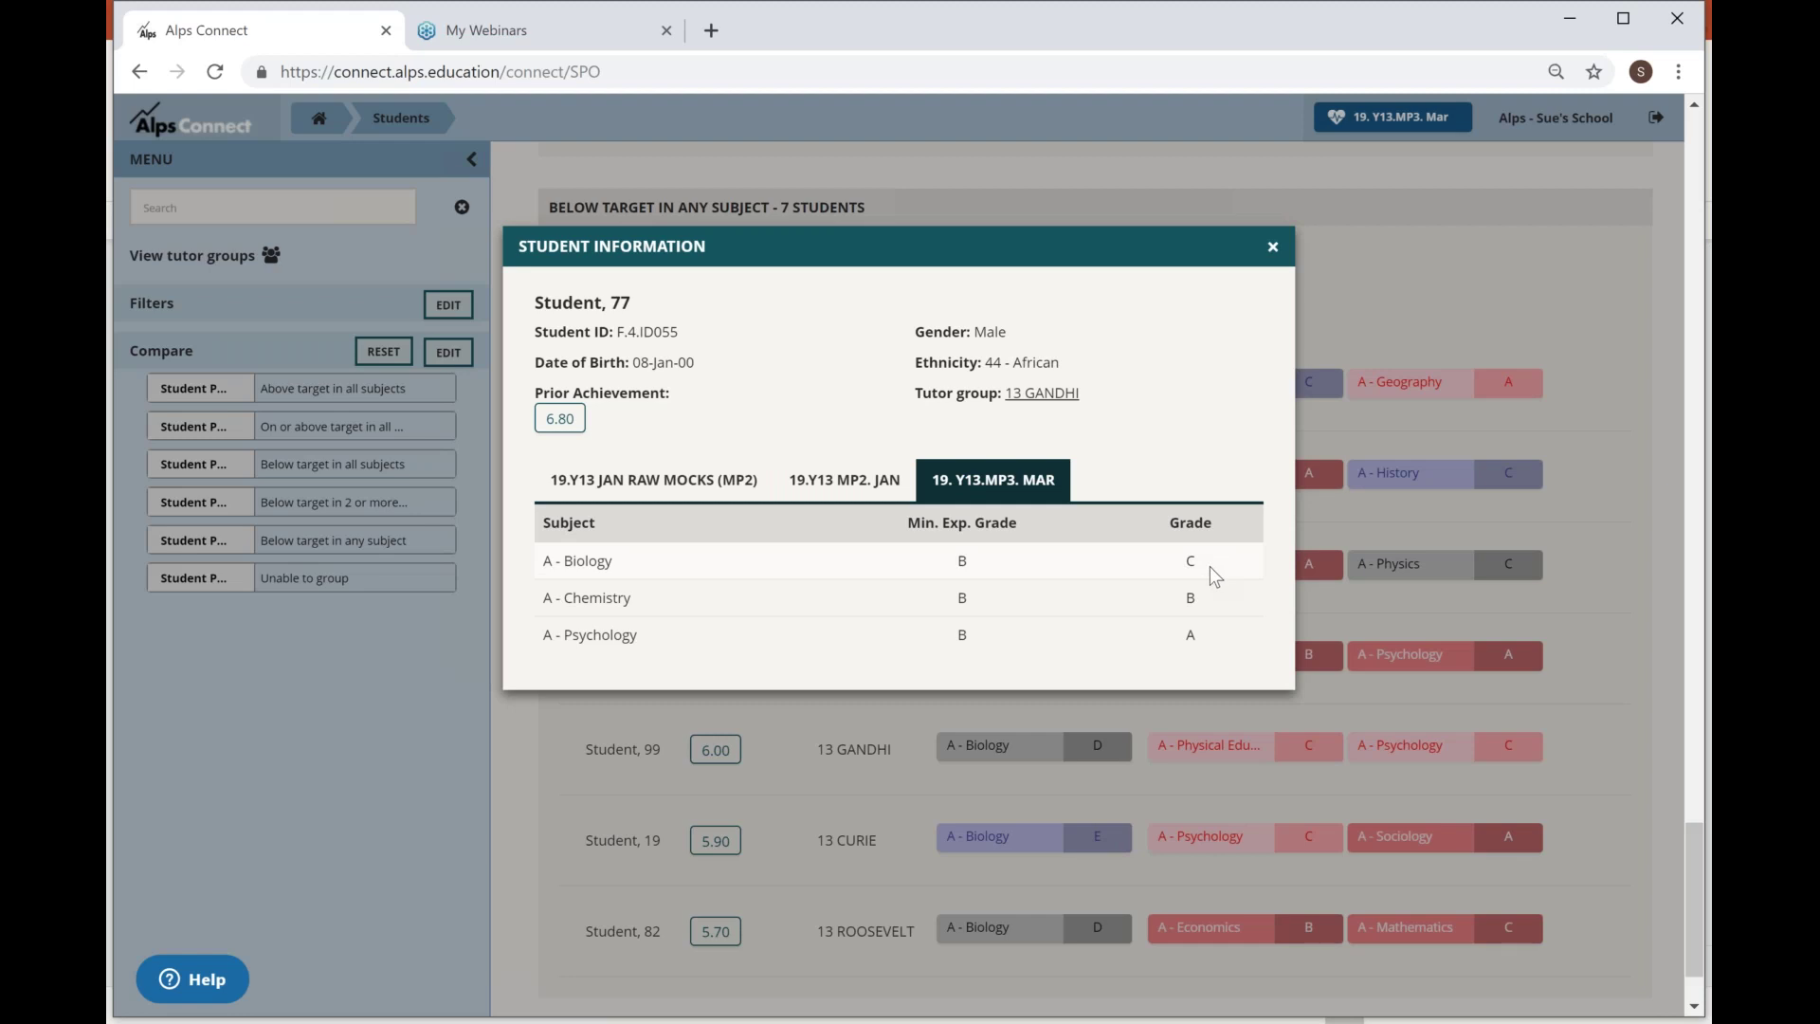
click(654, 480)
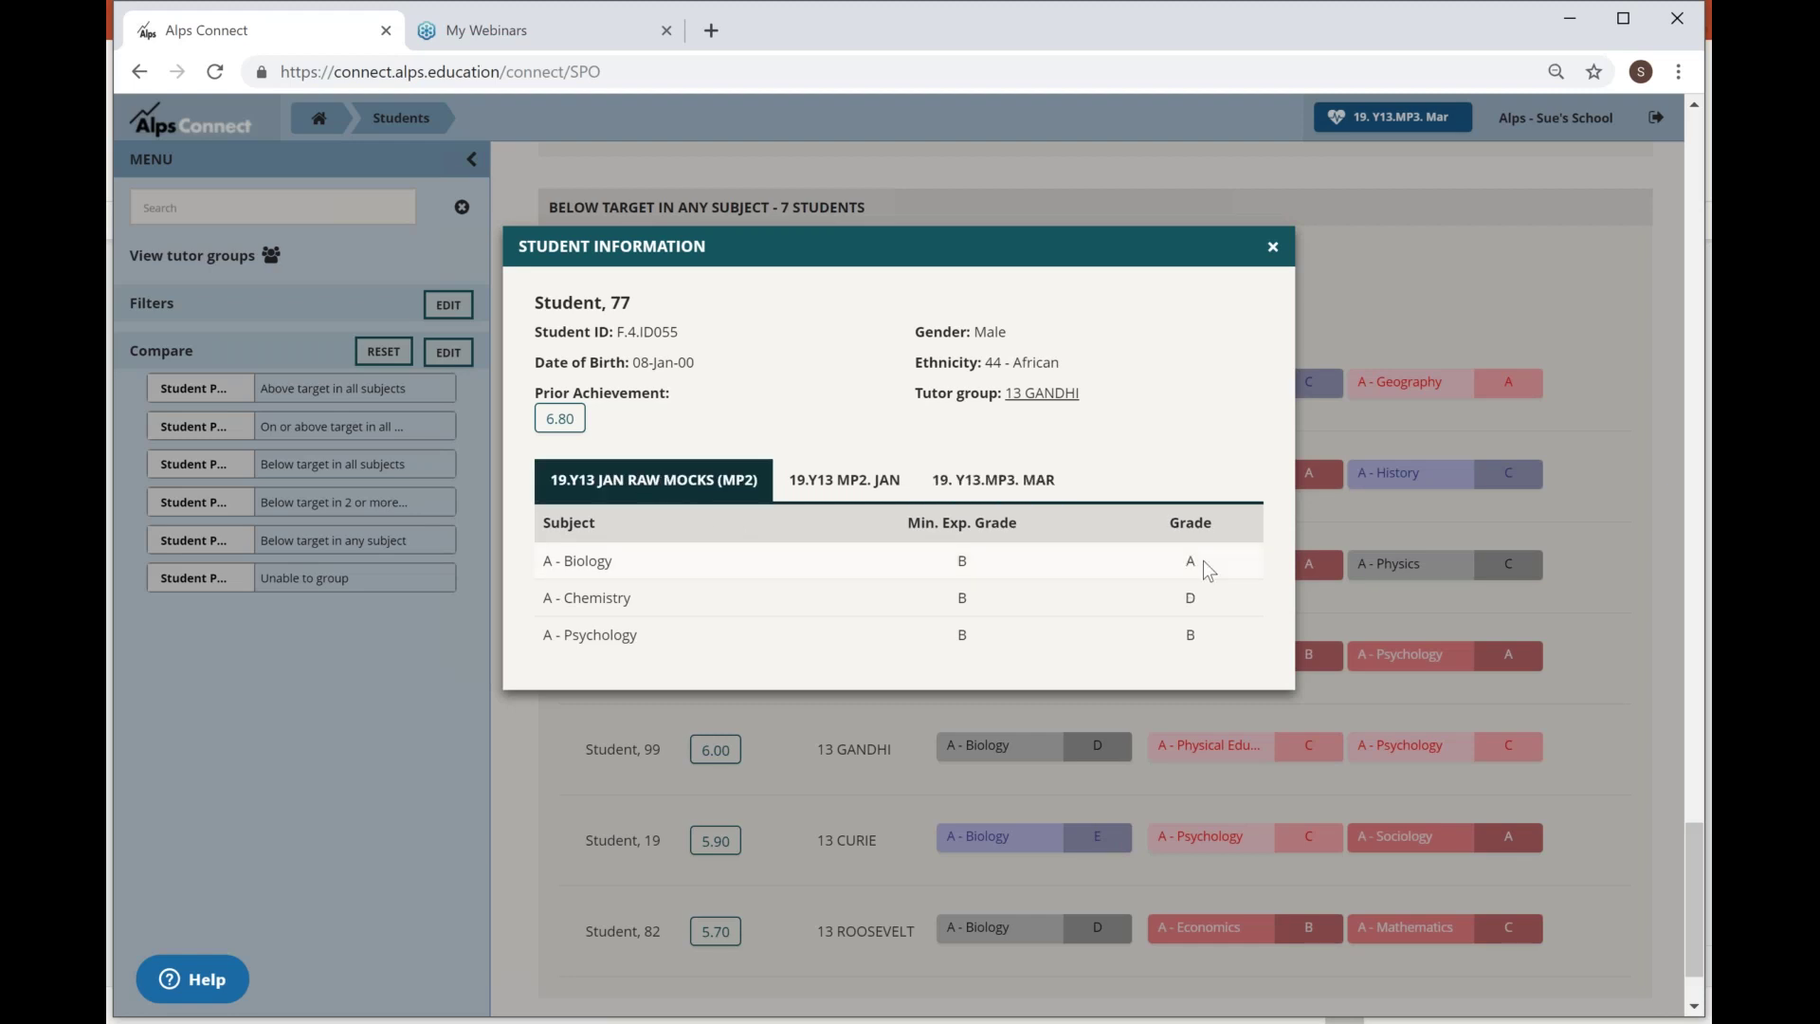
click(1055, 485)
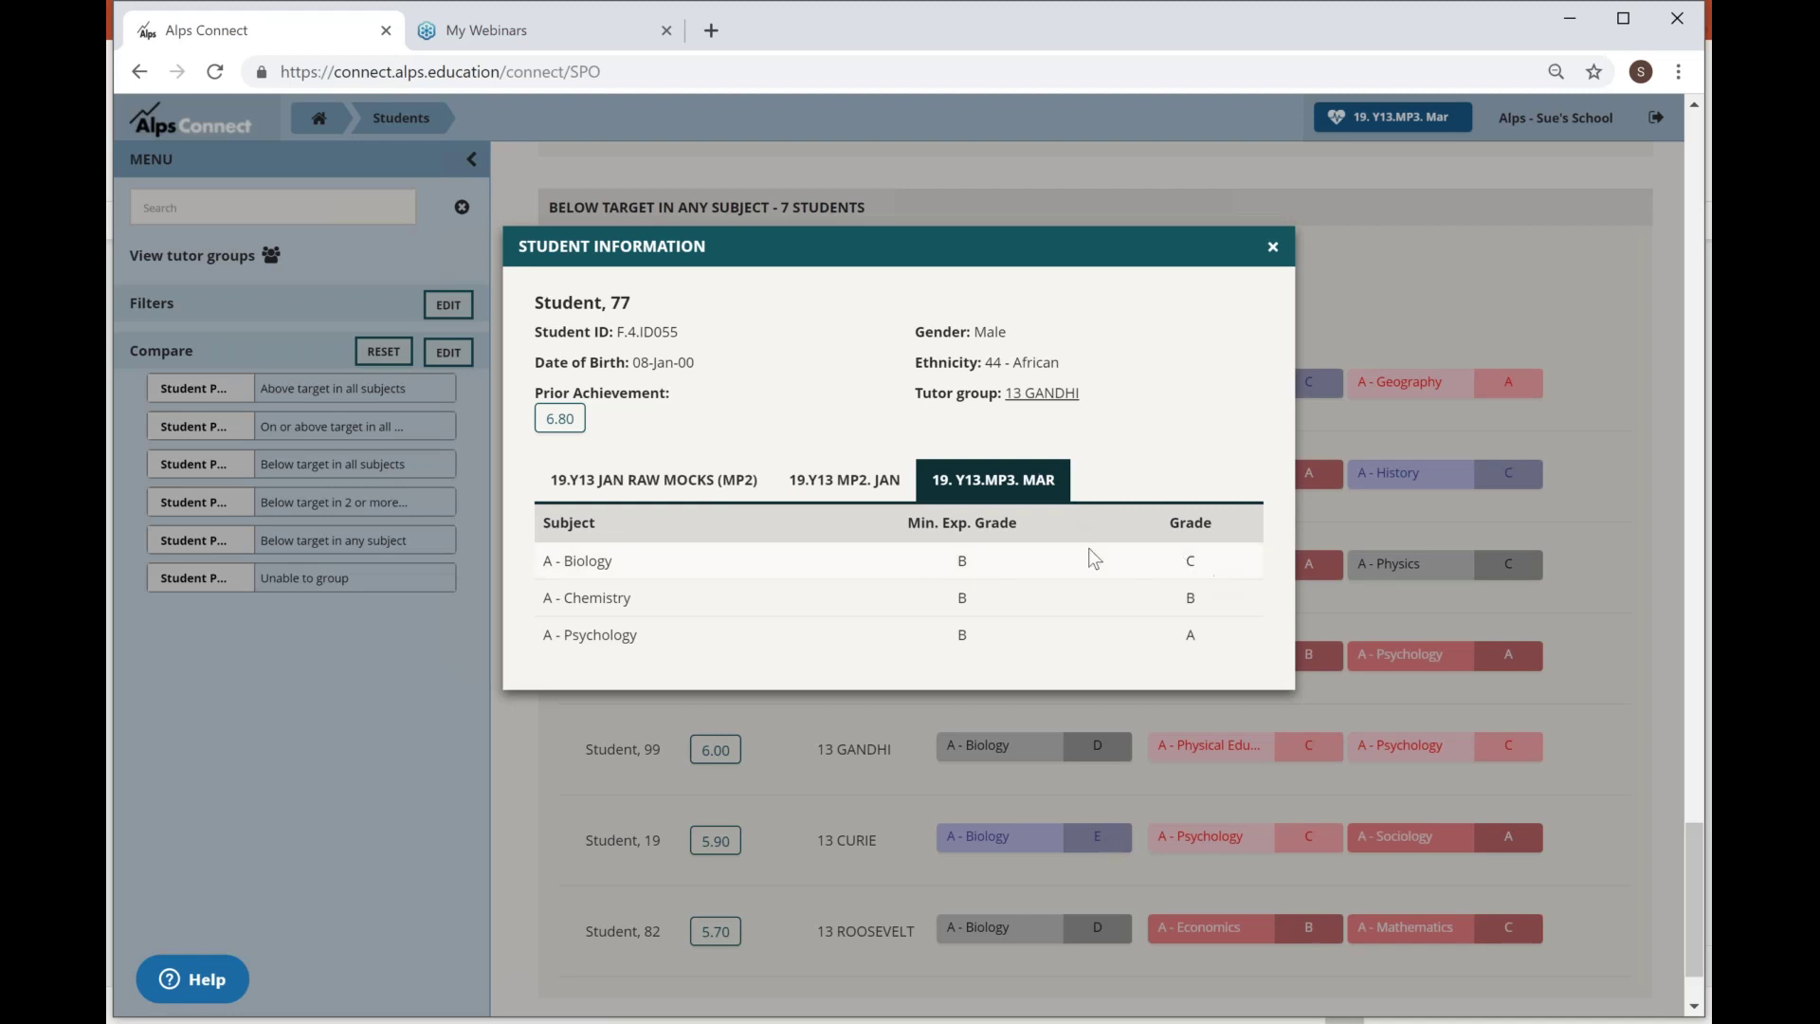
click(893, 501)
click(1274, 250)
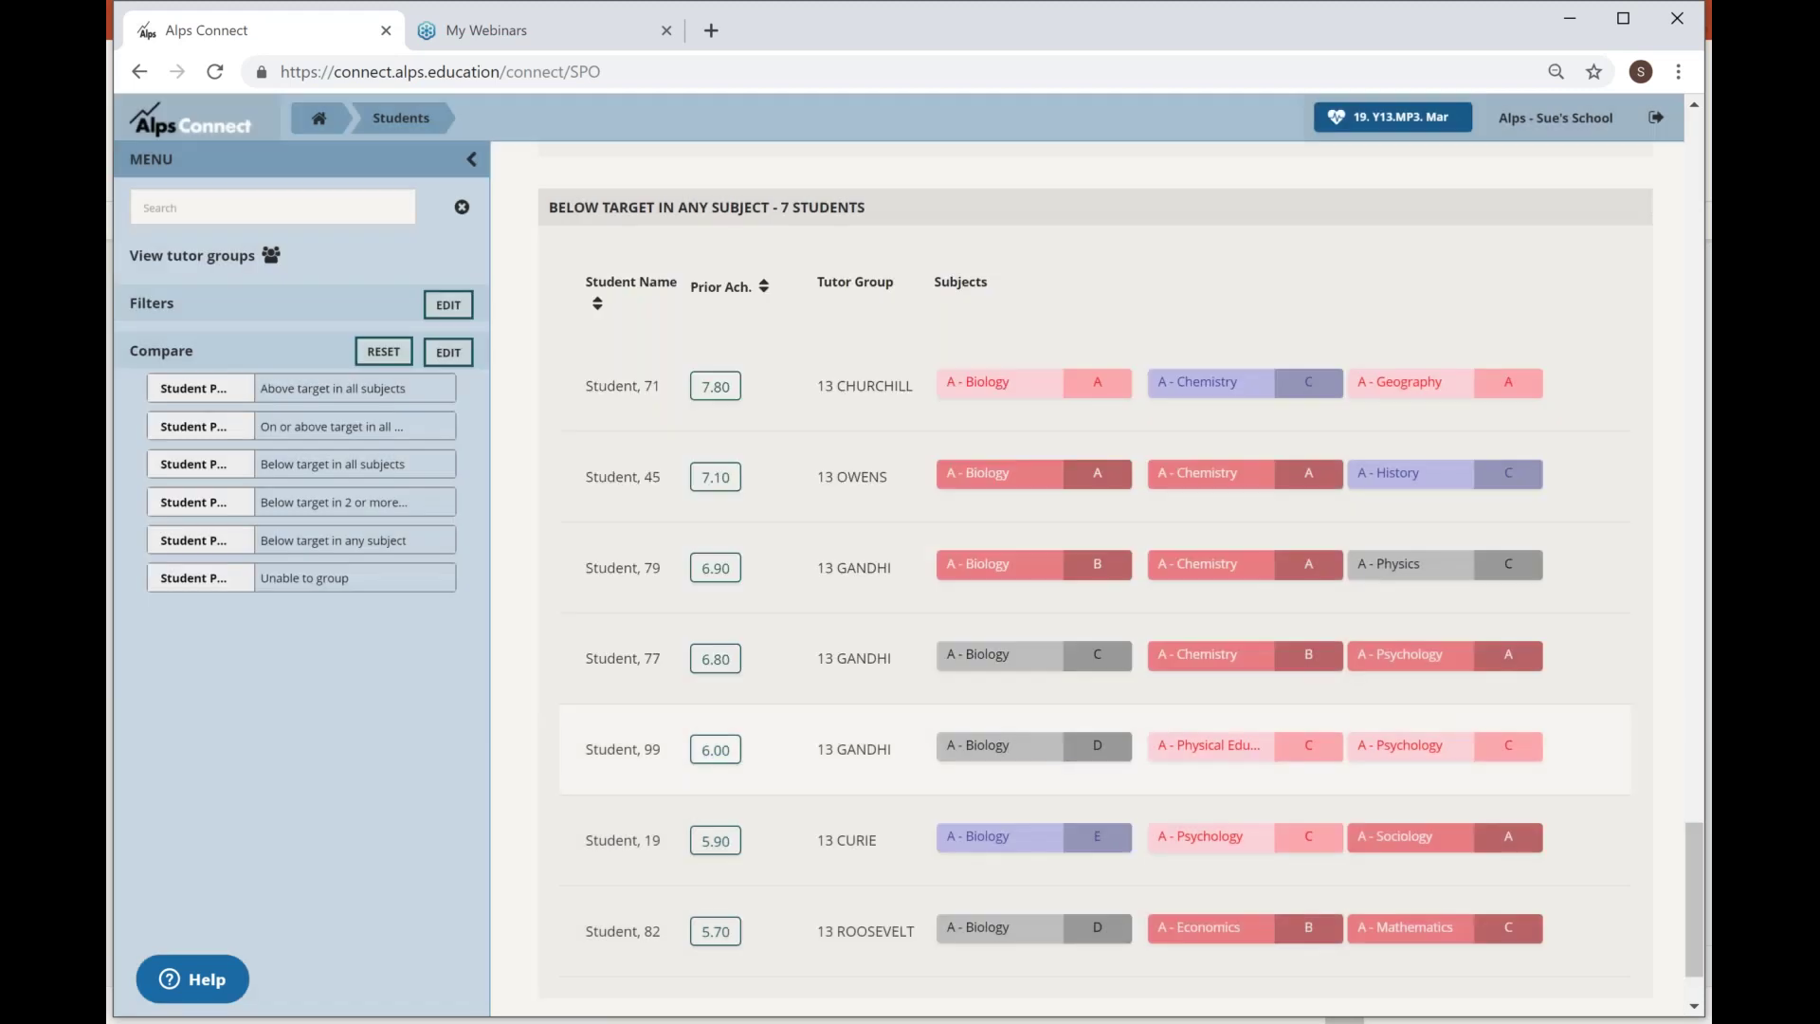
drag(967, 745, 870, 859)
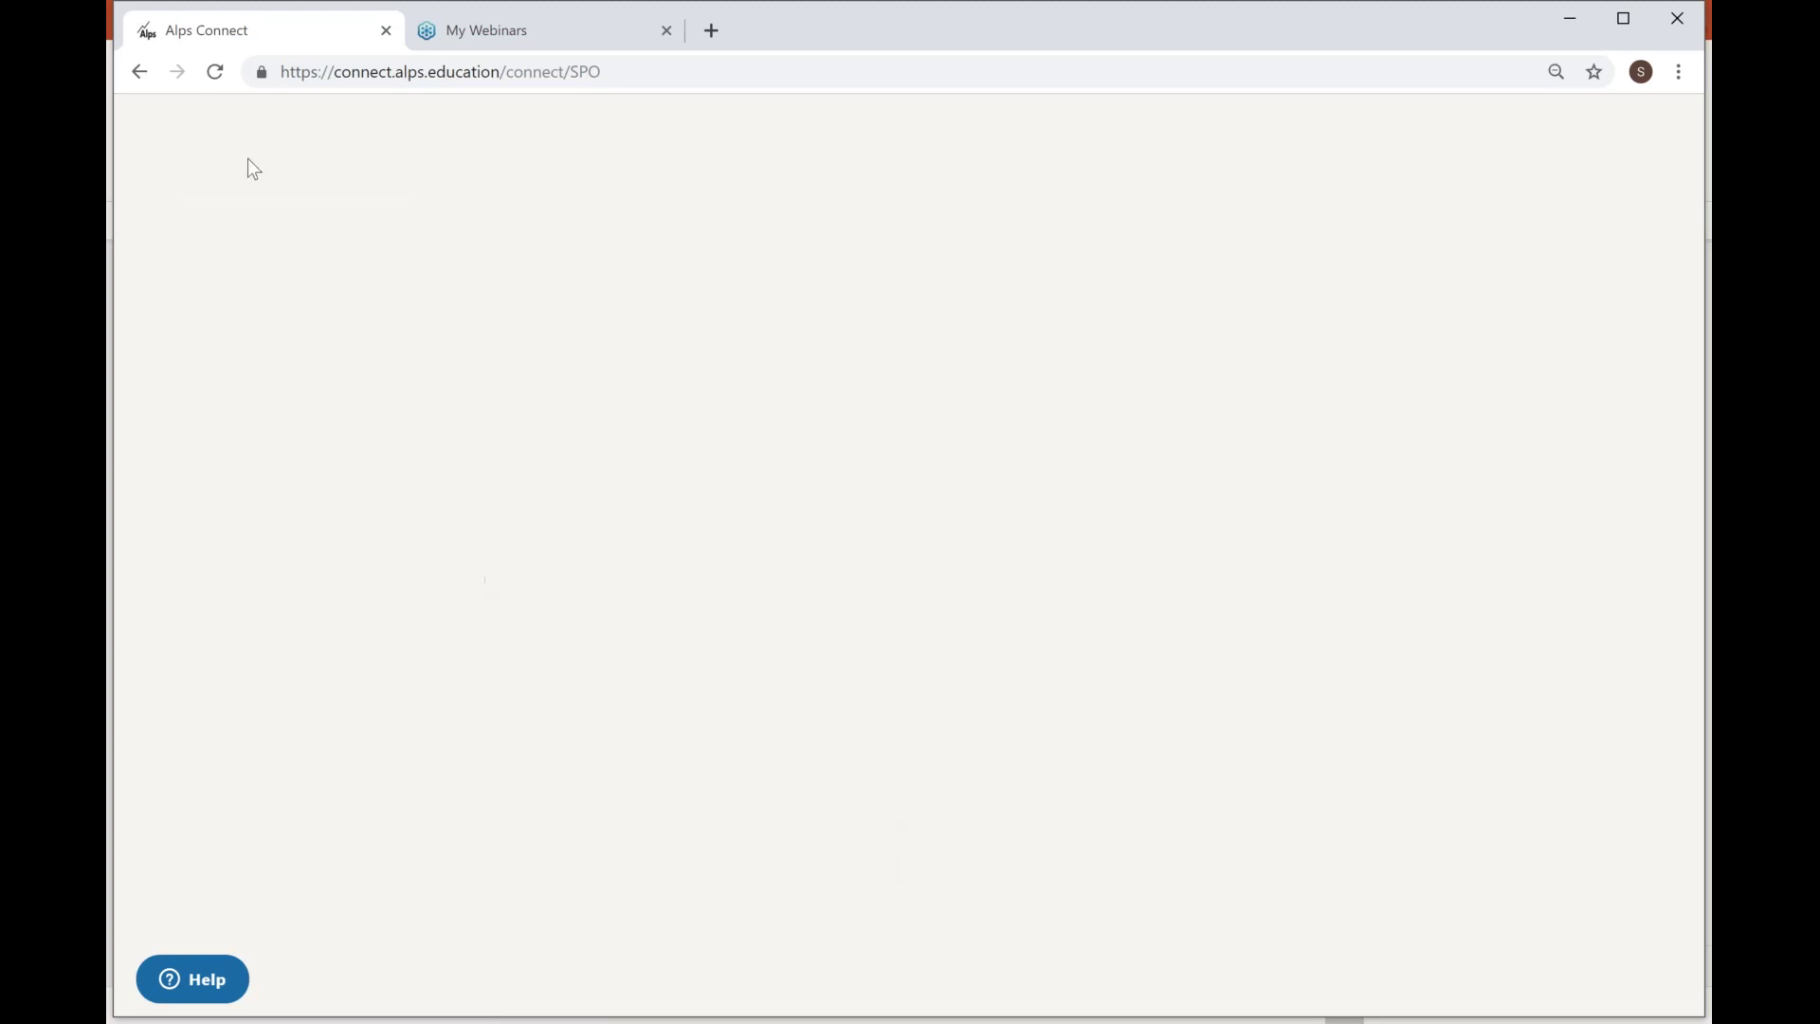
Reload the Student Performance page and set the current gradepoint to 19. Y13.MP3. Mar.
click(214, 71)
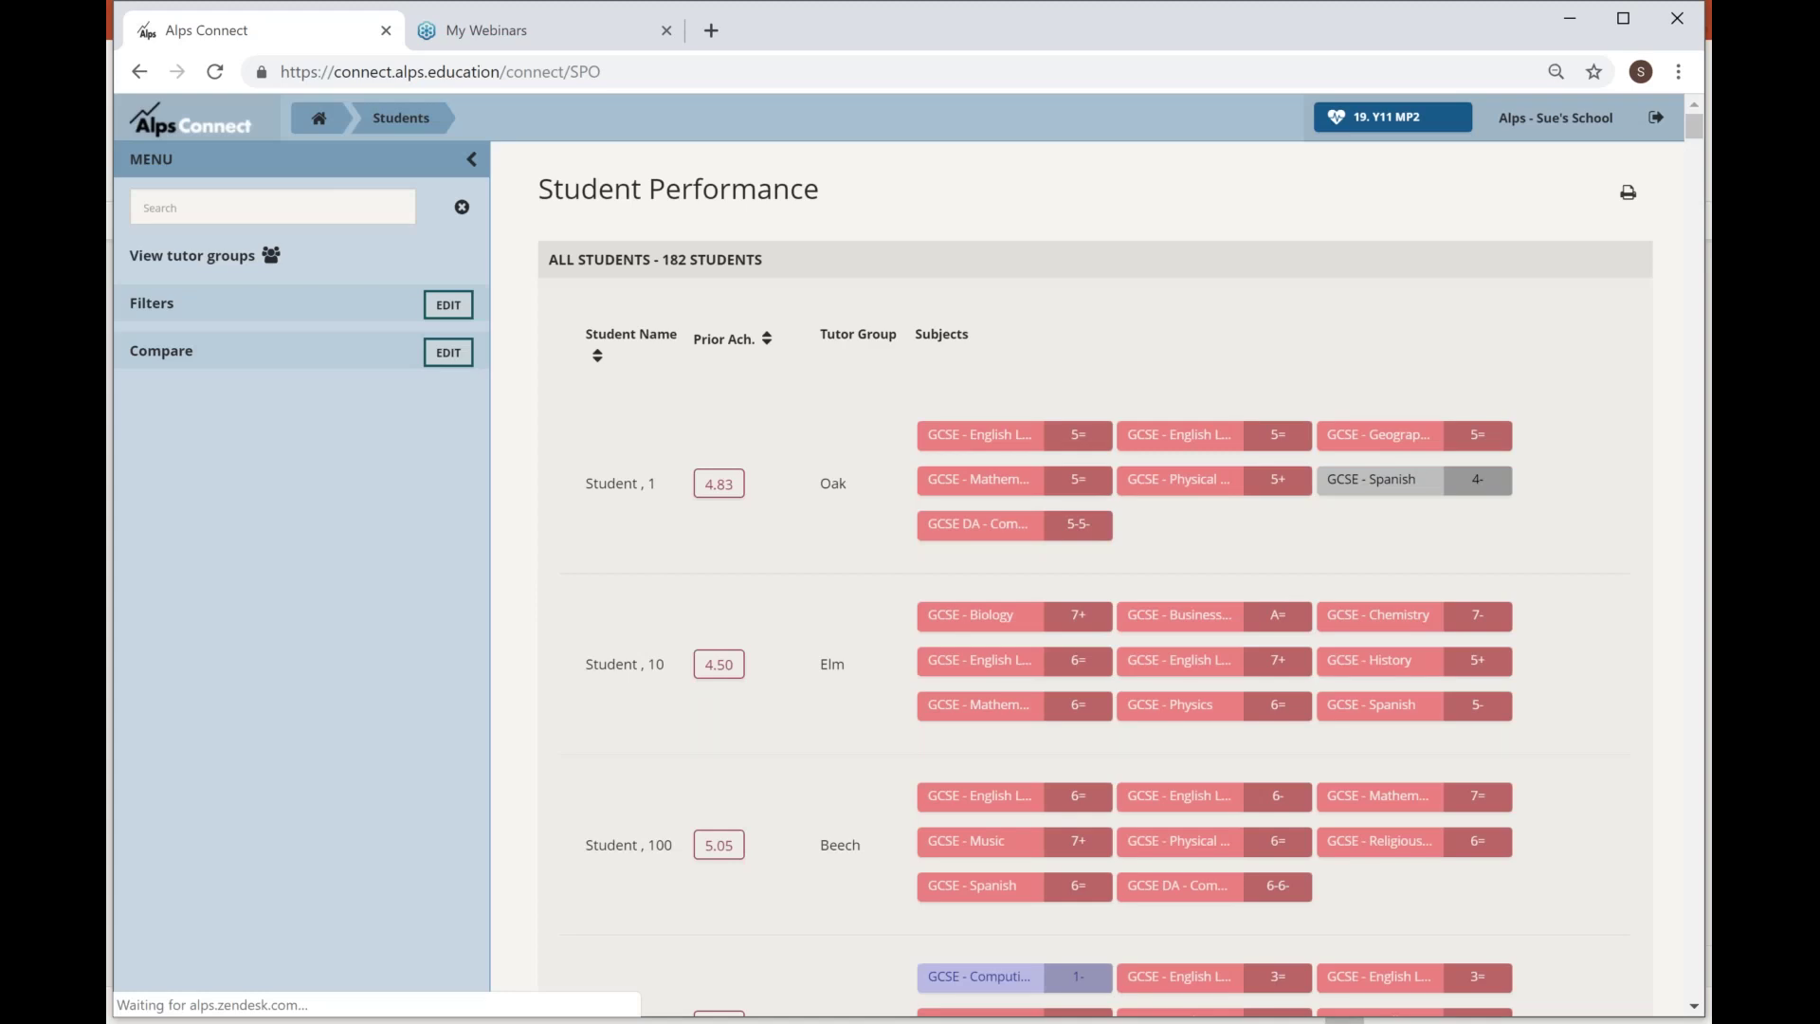
click(1408, 126)
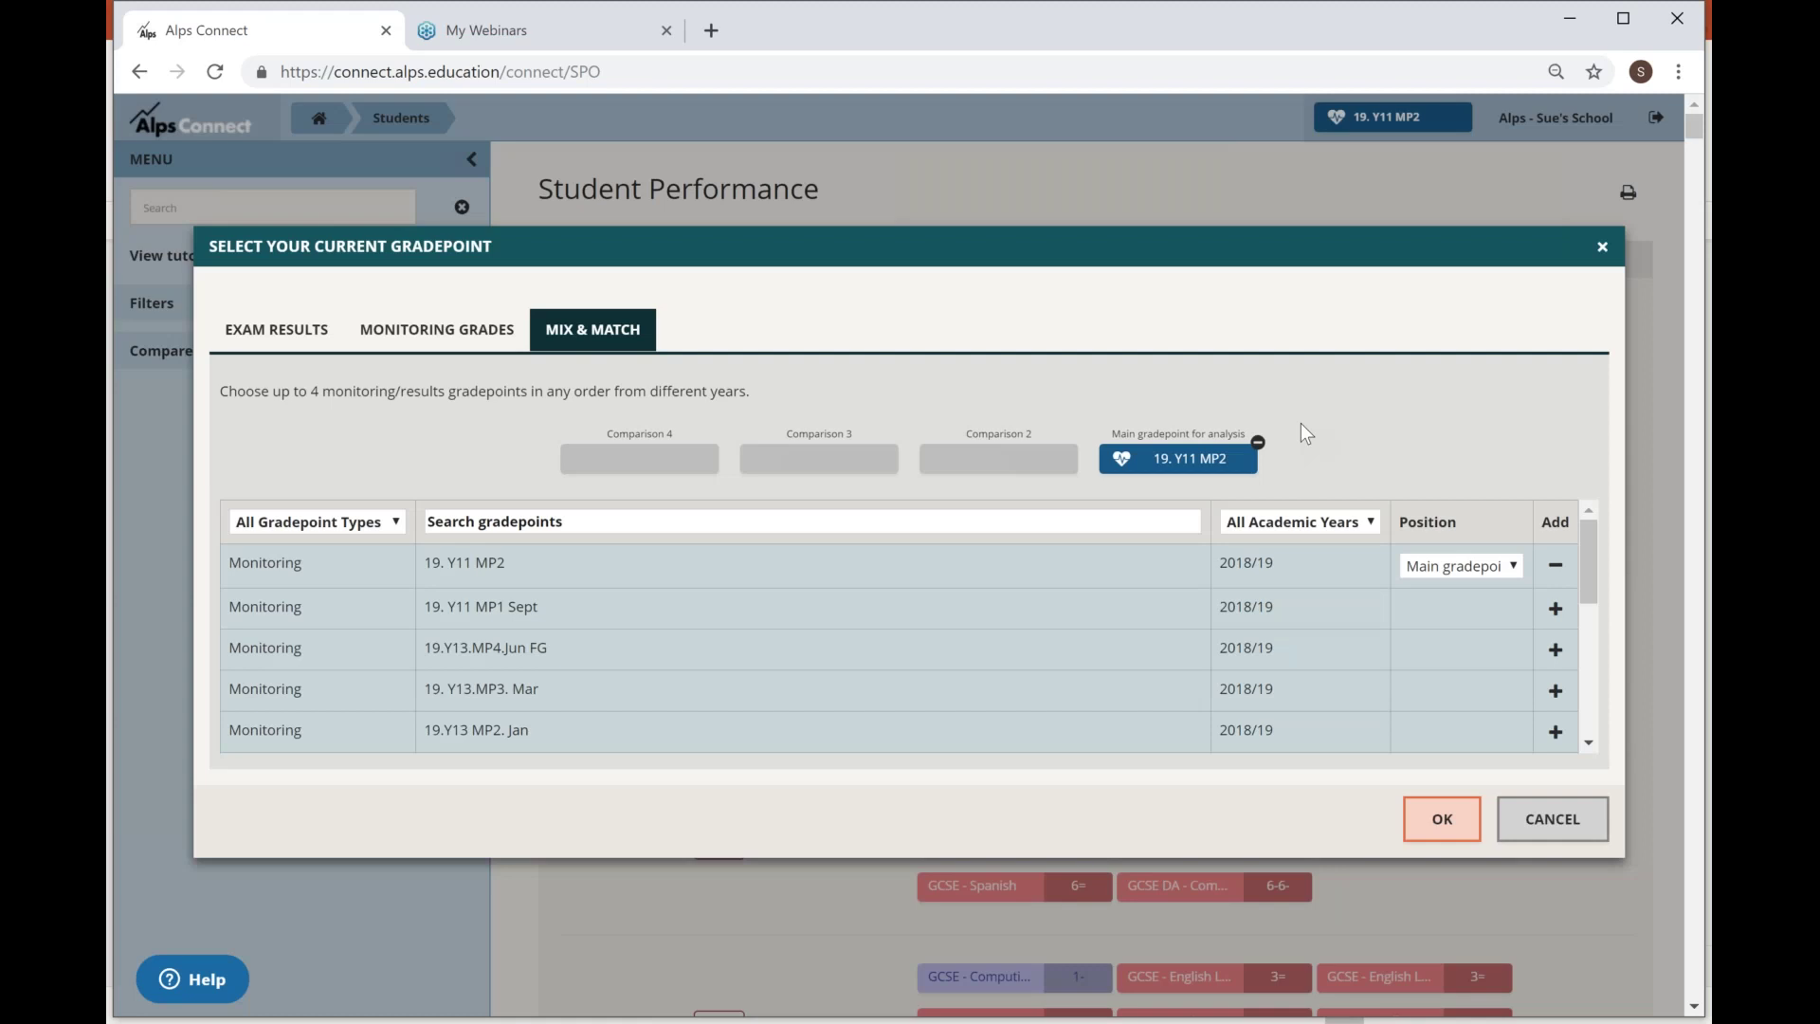
click(1555, 690)
click(1441, 819)
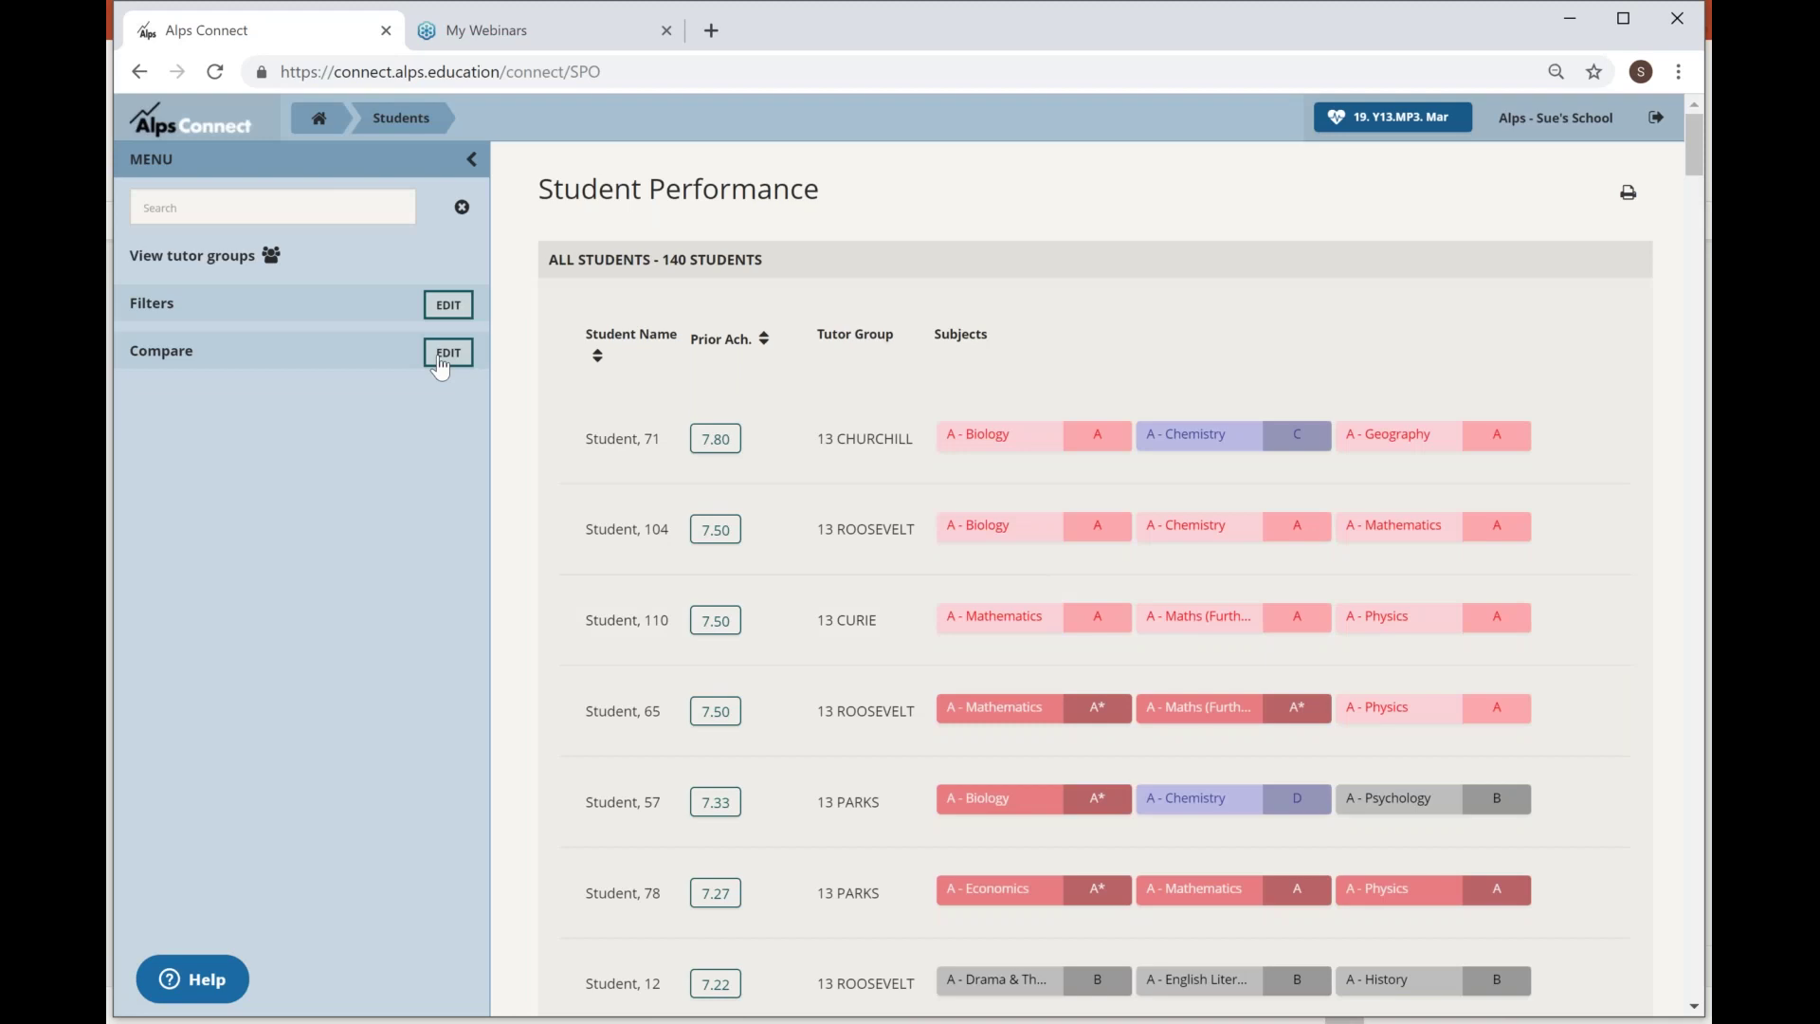
Apply the Student Performance Groups comparison again and go to the Below target in any subject group.
click(441, 368)
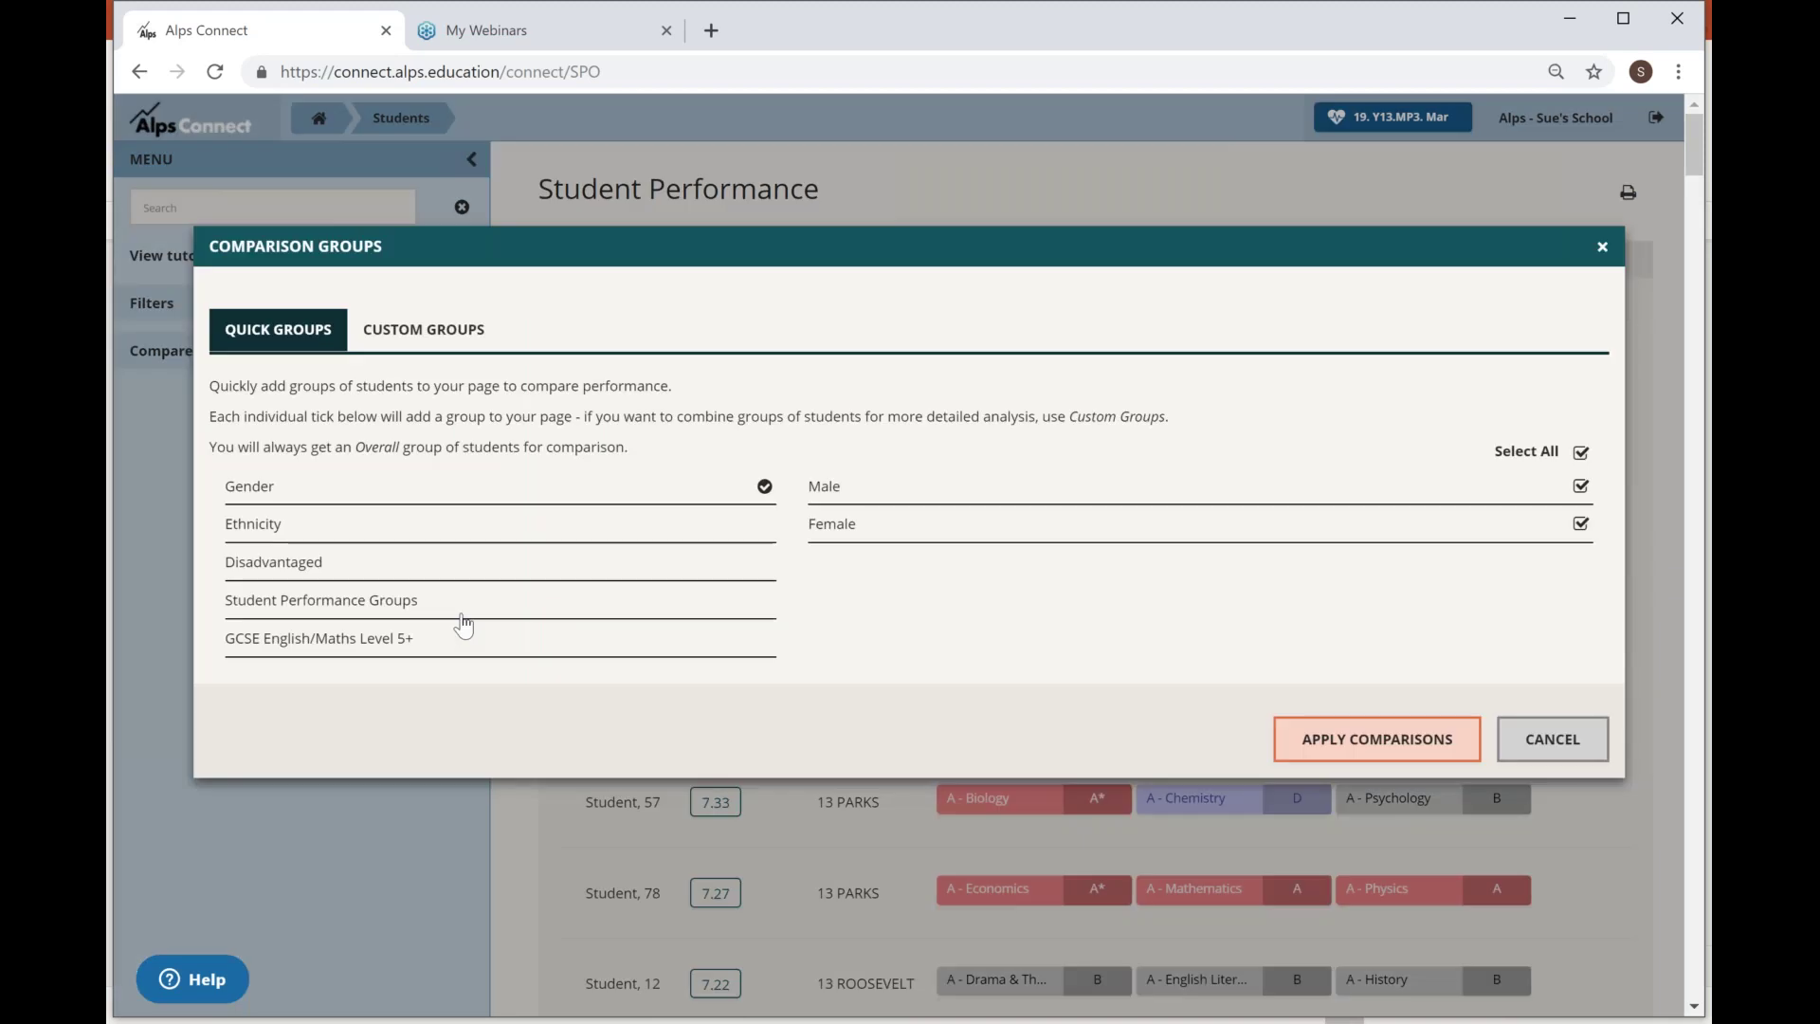
click(468, 626)
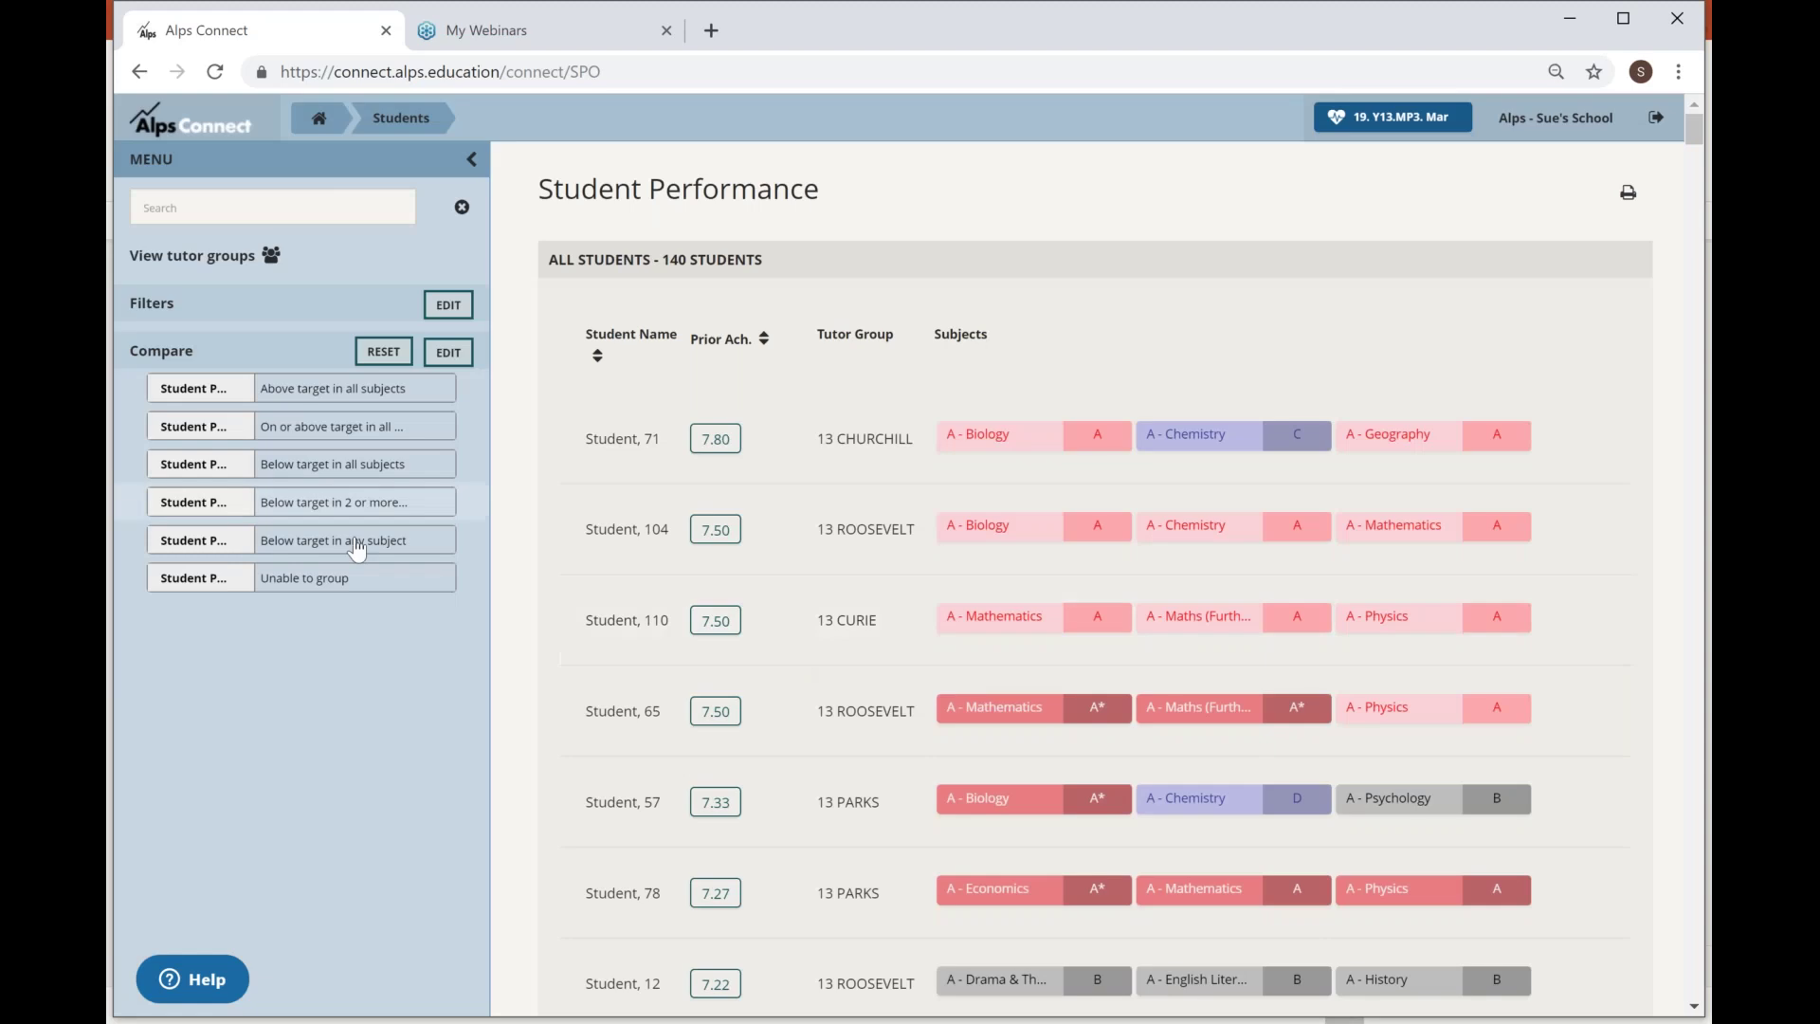
click(359, 551)
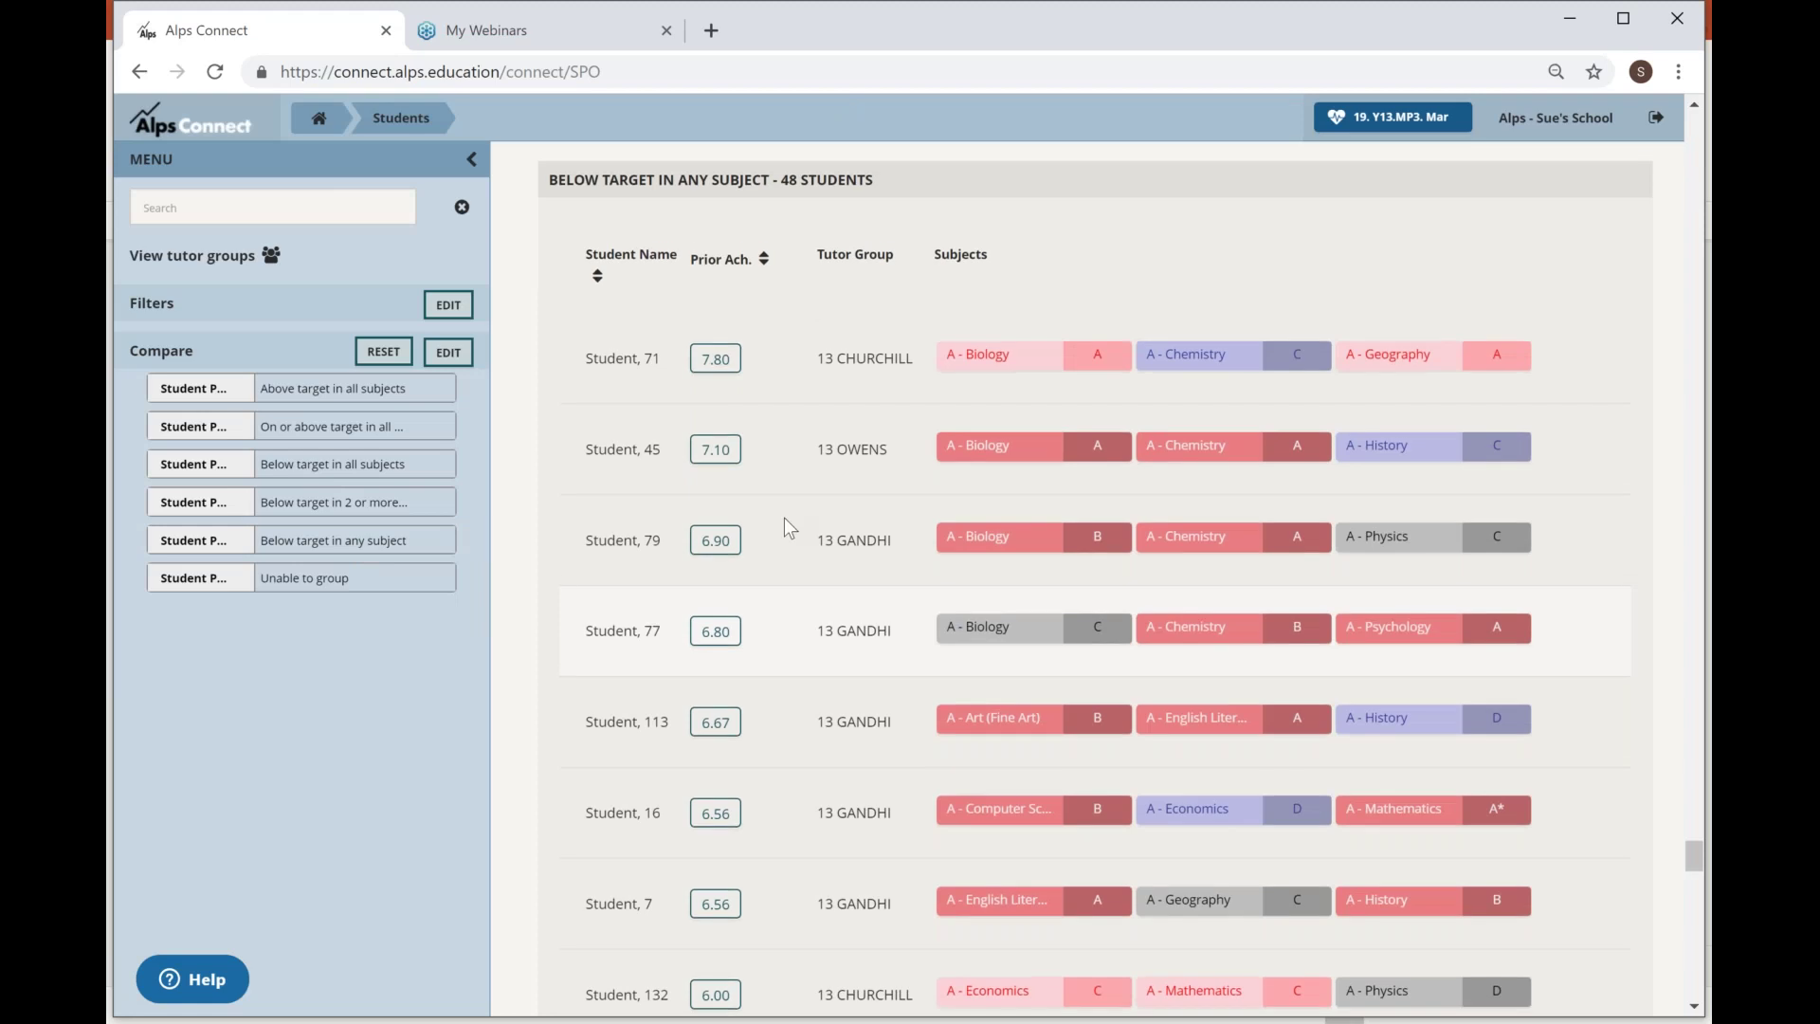
scroll(1028, 573, up, 1)
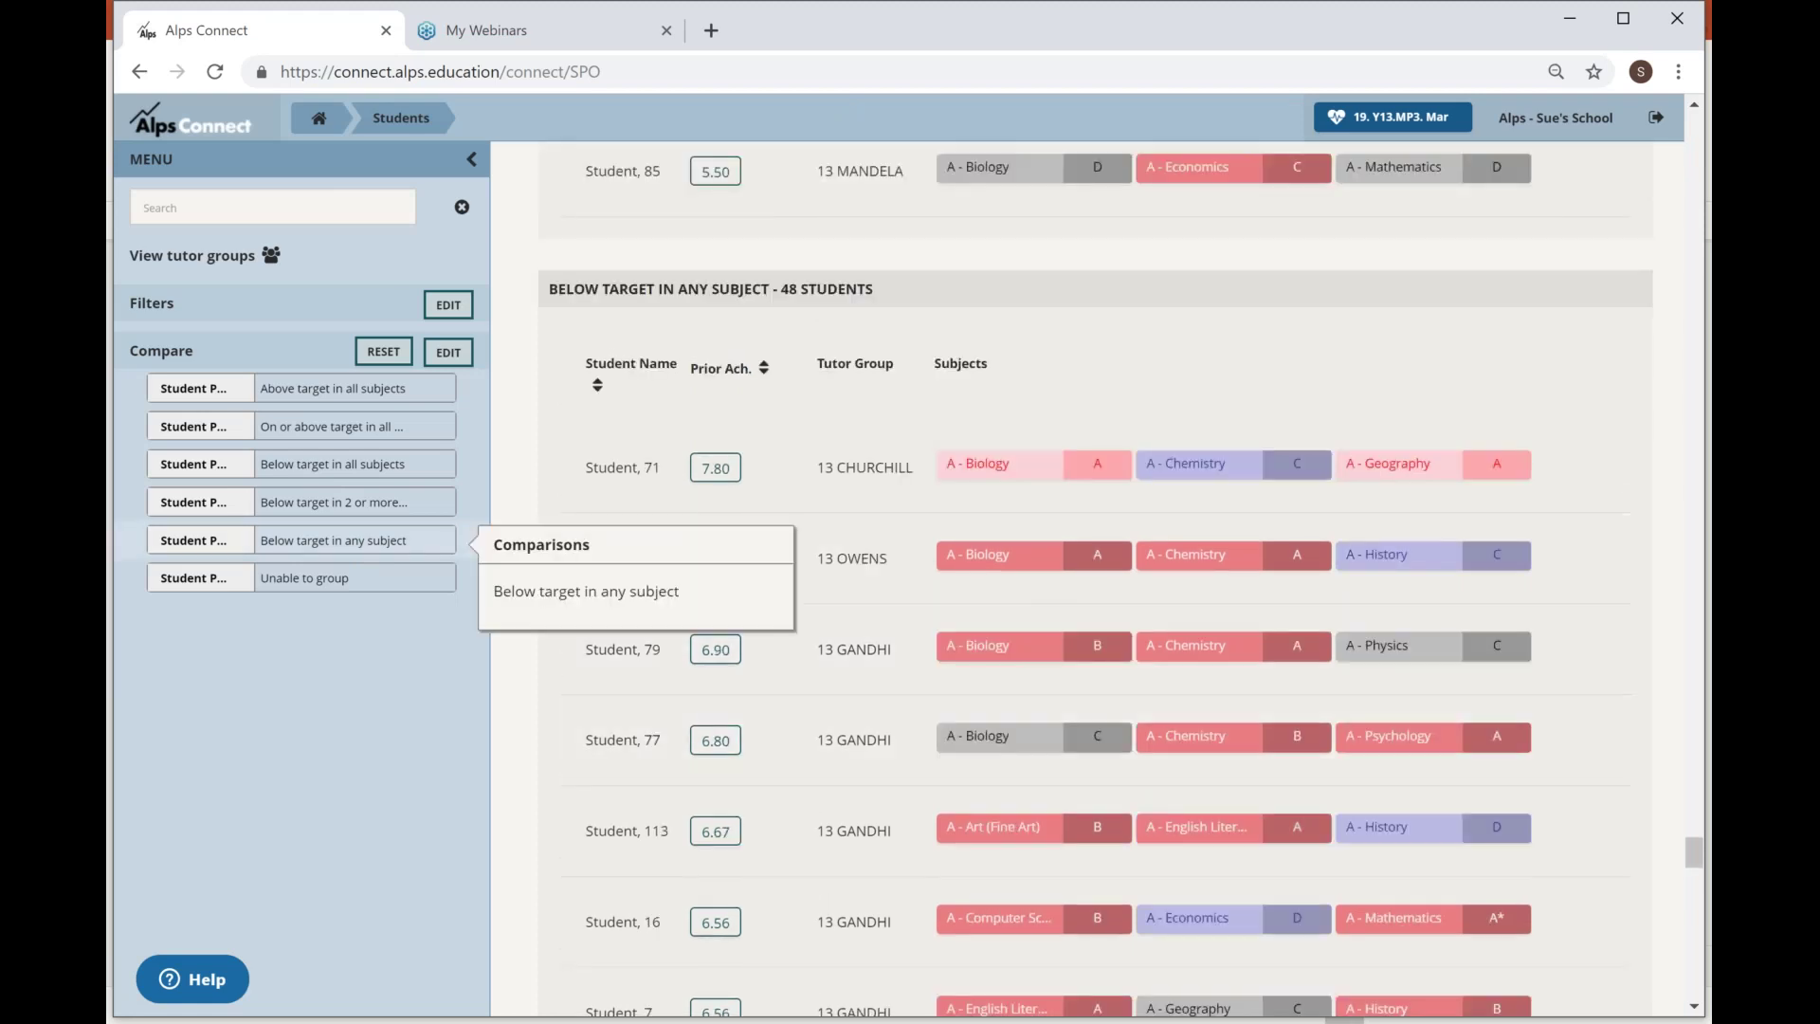
Go to the Below target in 2 or more subjects group and check the student information for Student, 59.
click(338, 512)
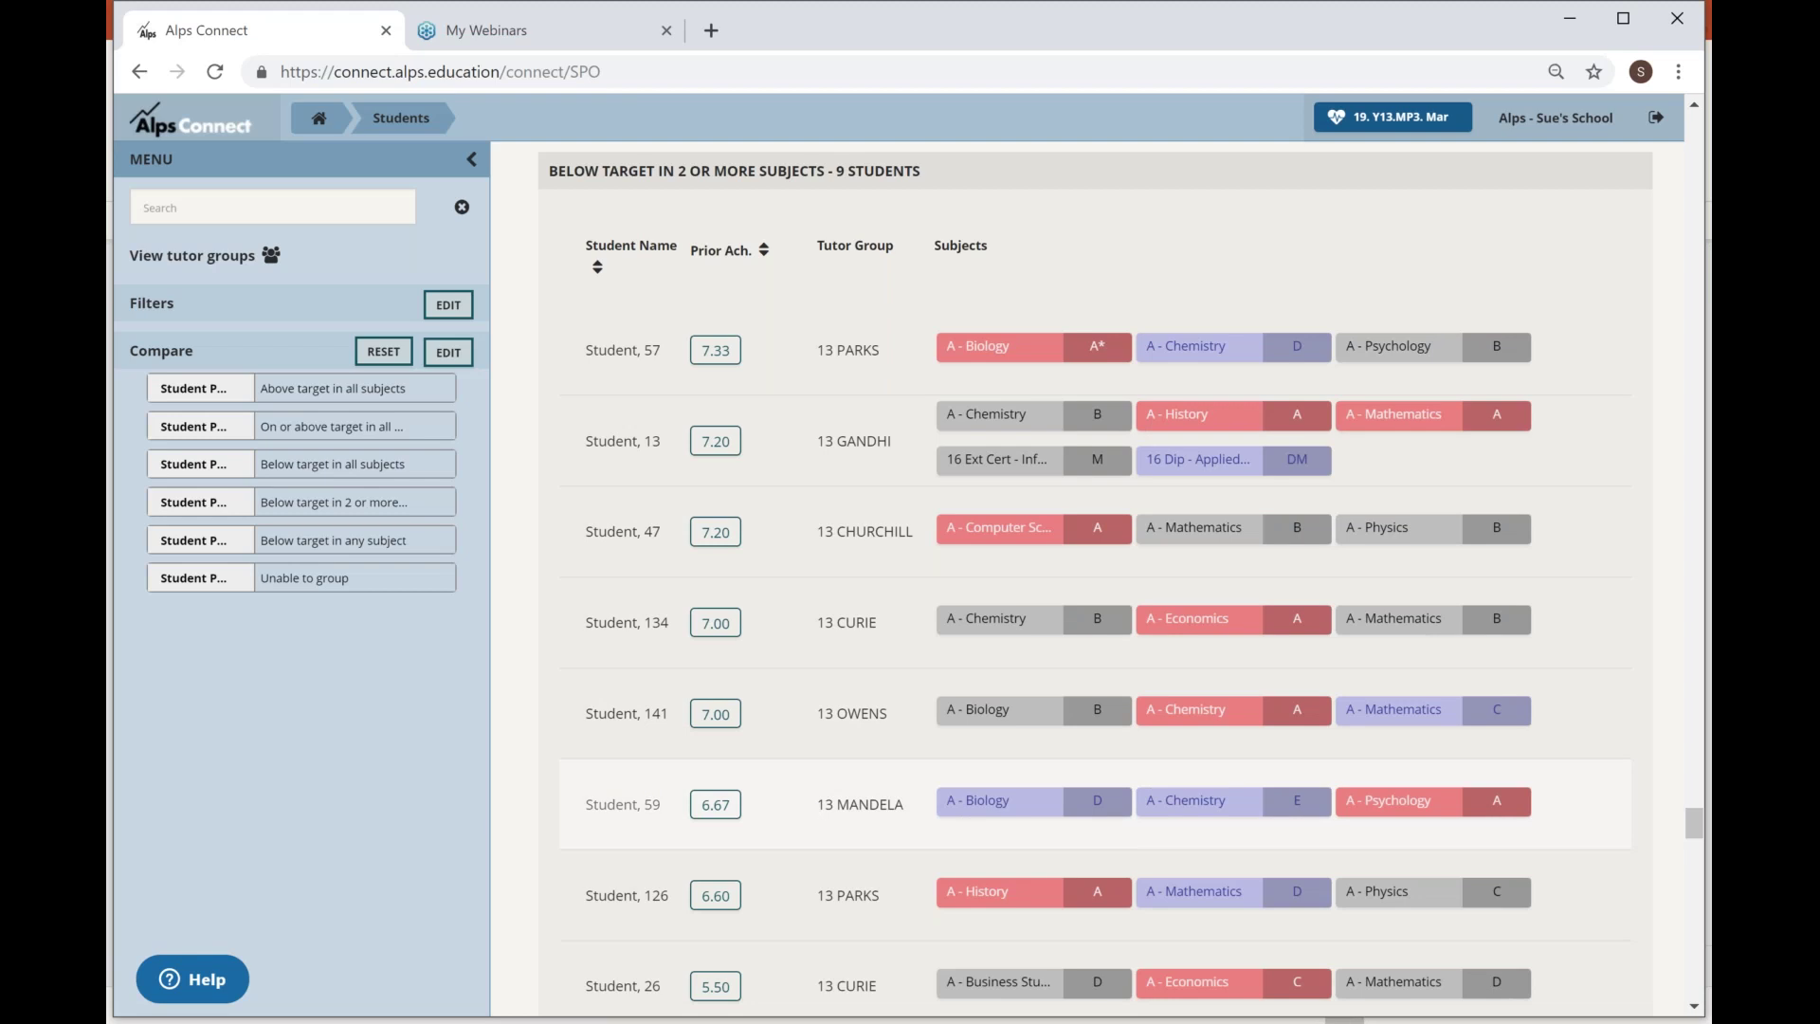
click(651, 813)
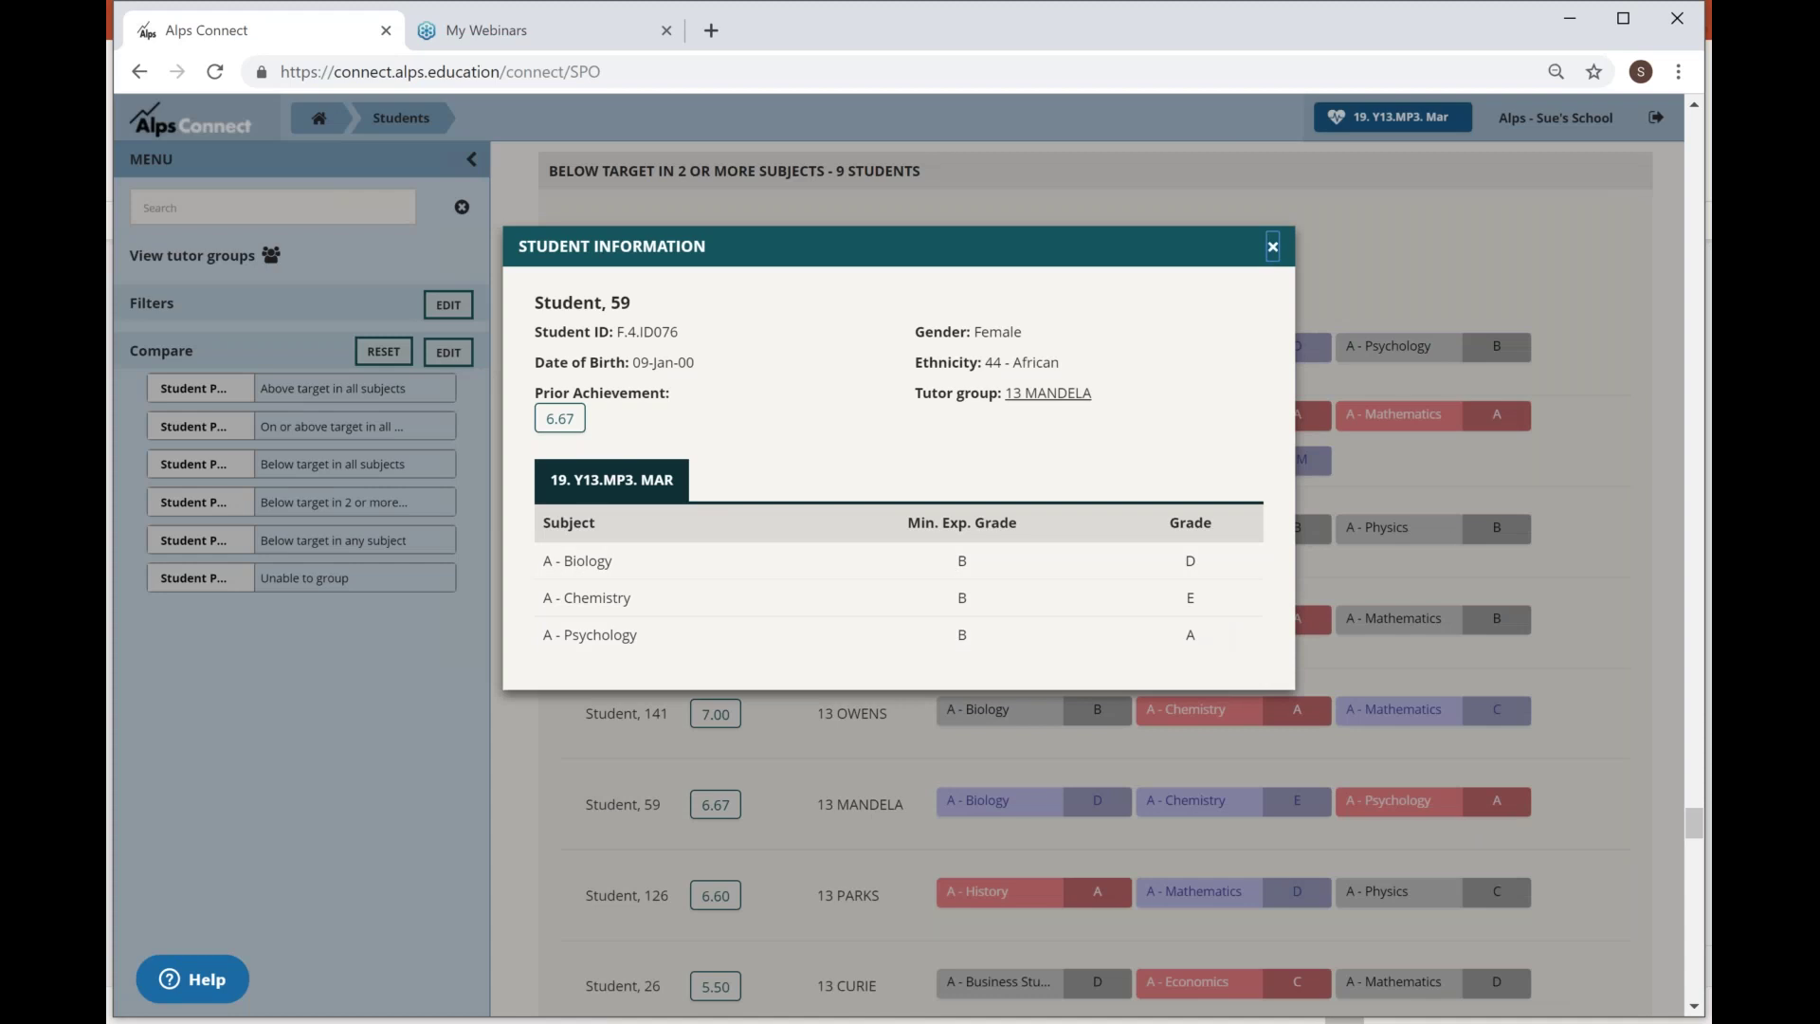
click(1273, 247)
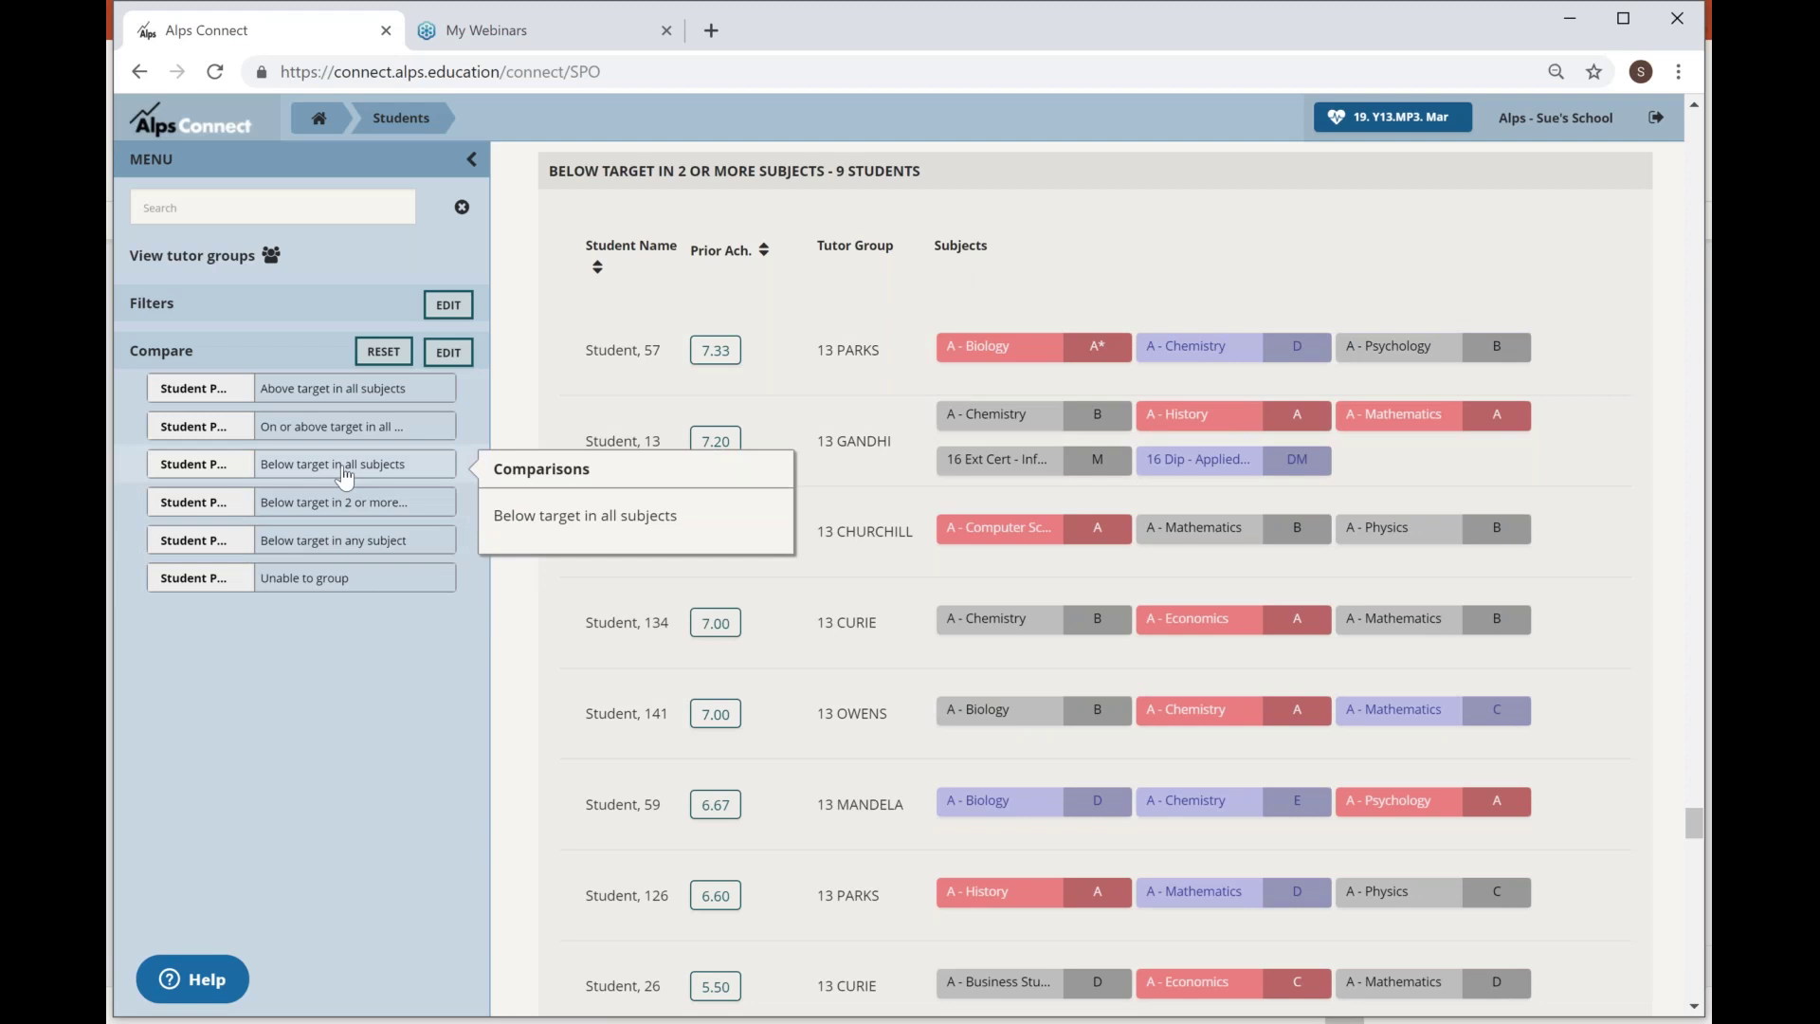
Go to the Below target in all subjects group and review its students' subject grades.
scroll(344, 474, up, 1)
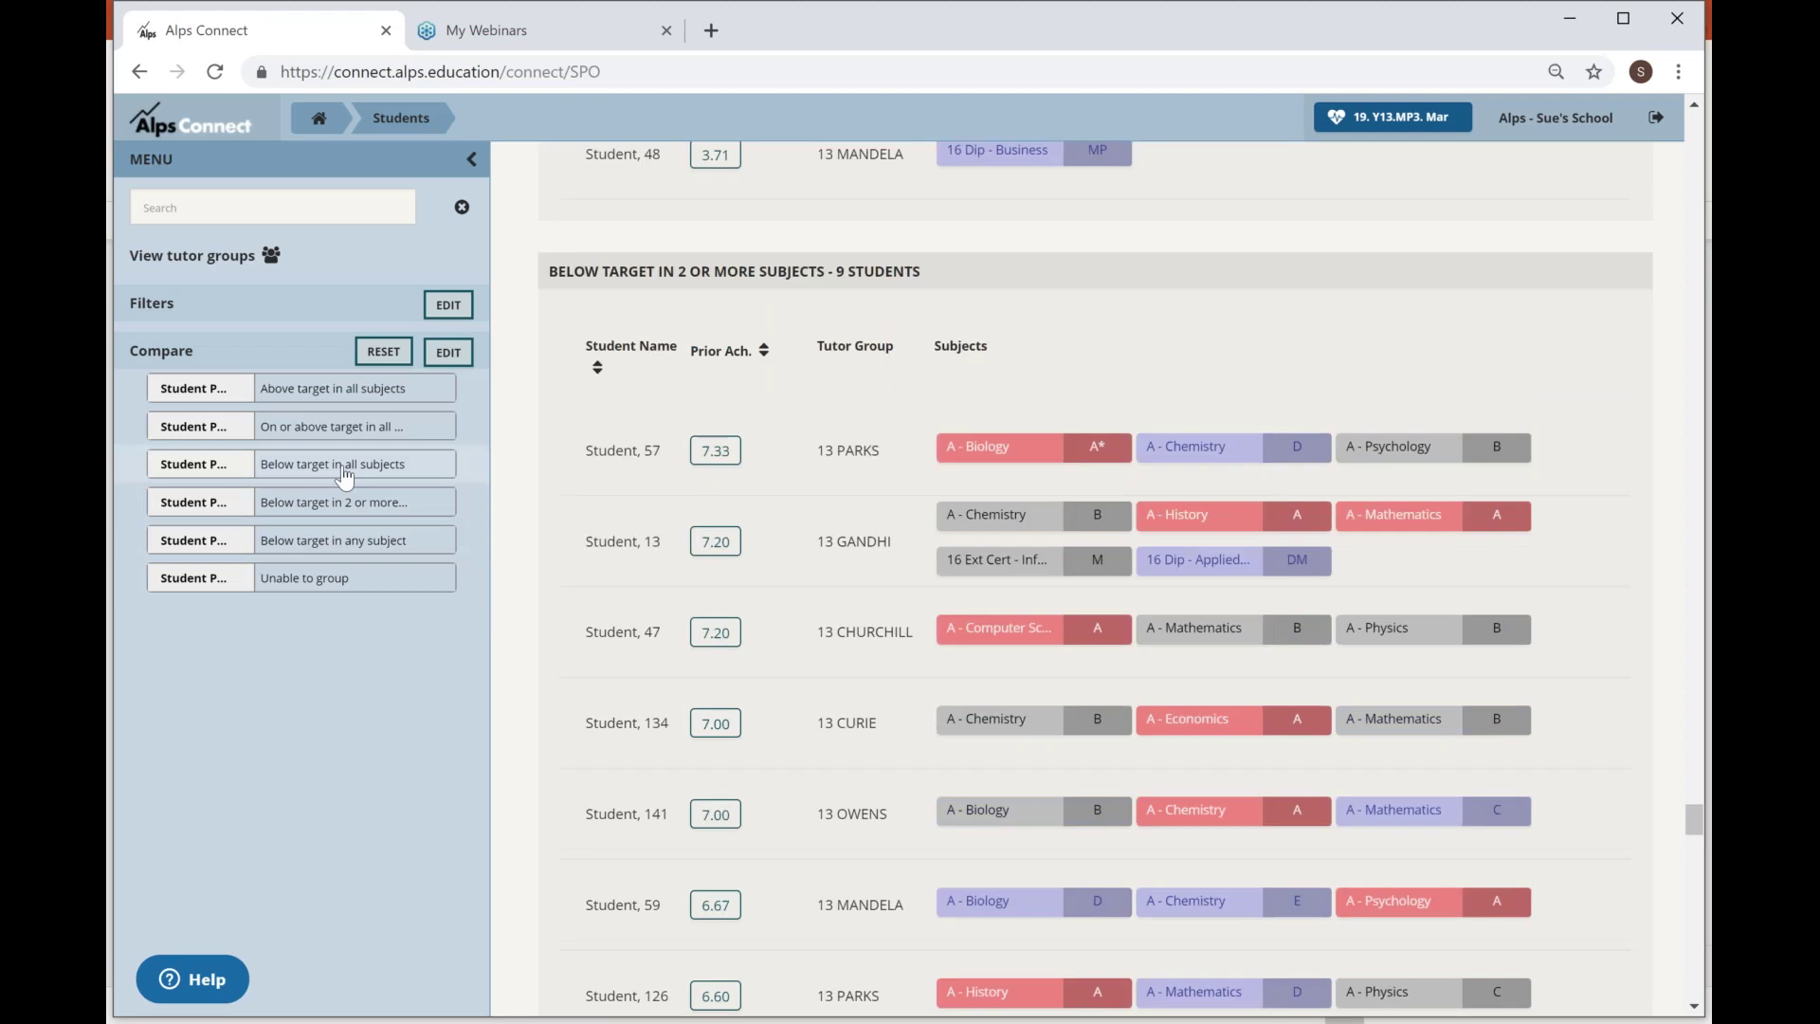
click(344, 471)
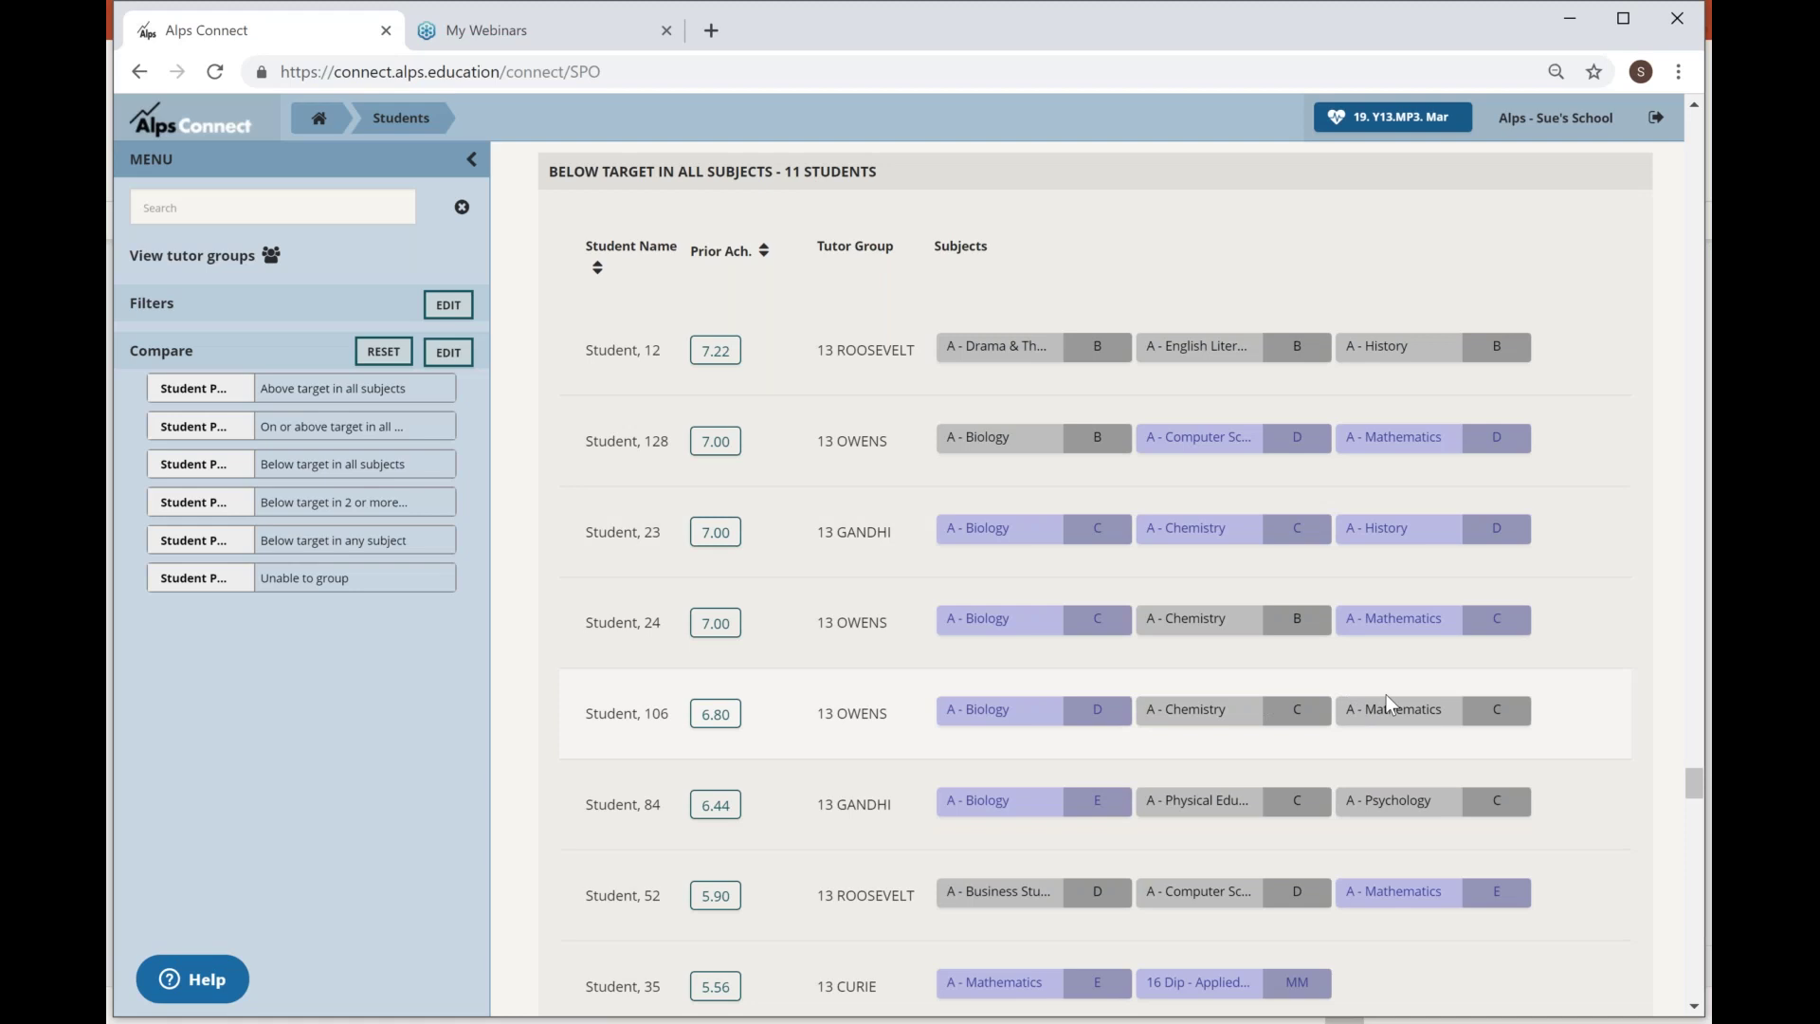
scroll(1386, 702, down, 5)
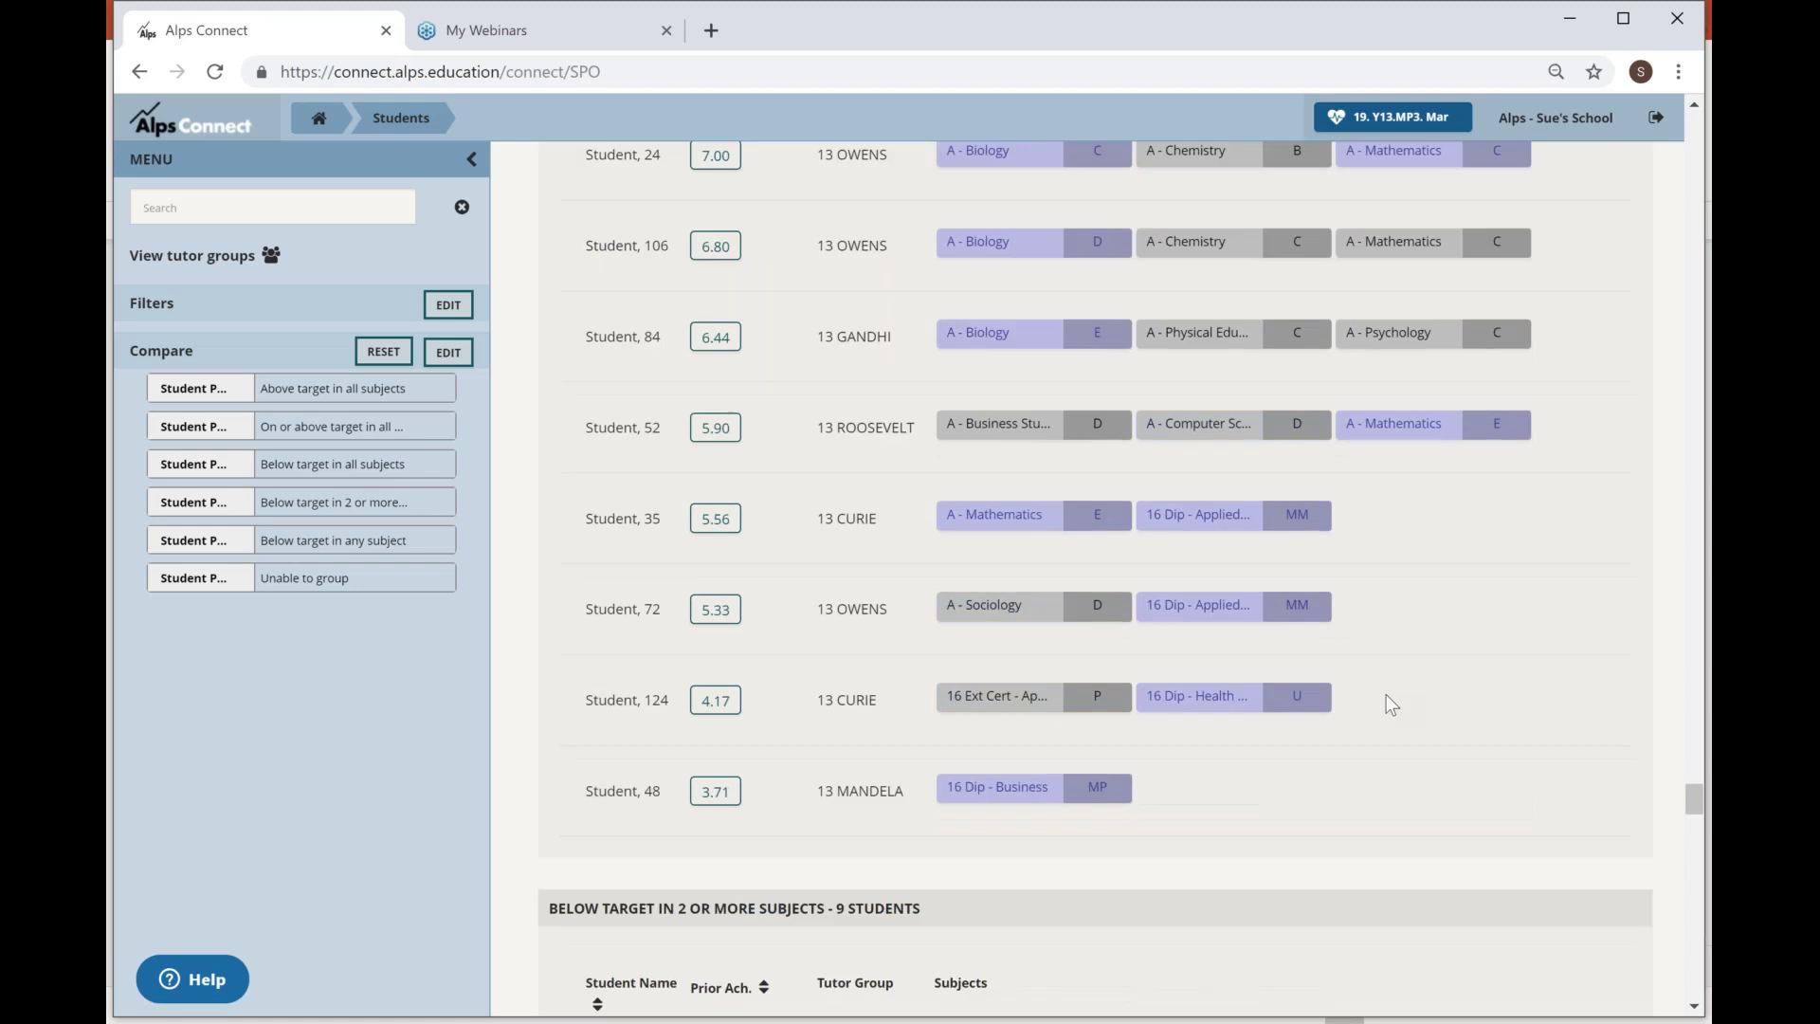
scroll(1385, 695, up, 5)
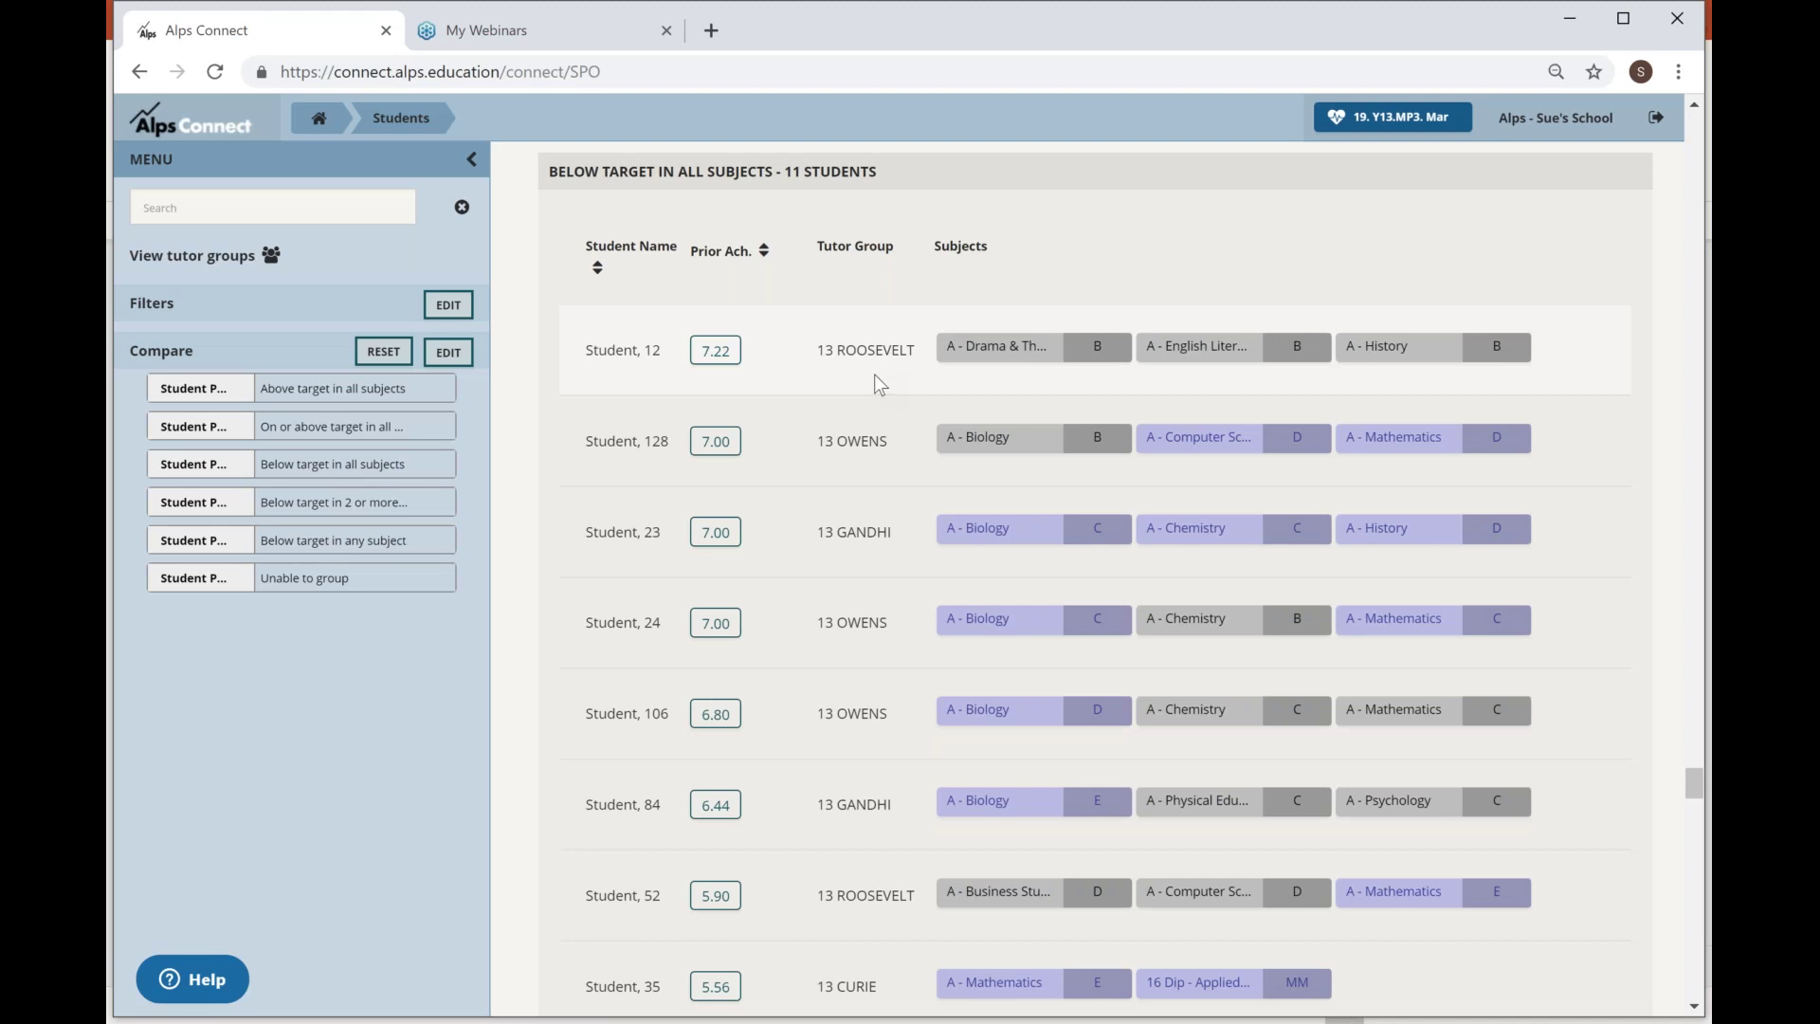
scroll(879, 384, up, 1)
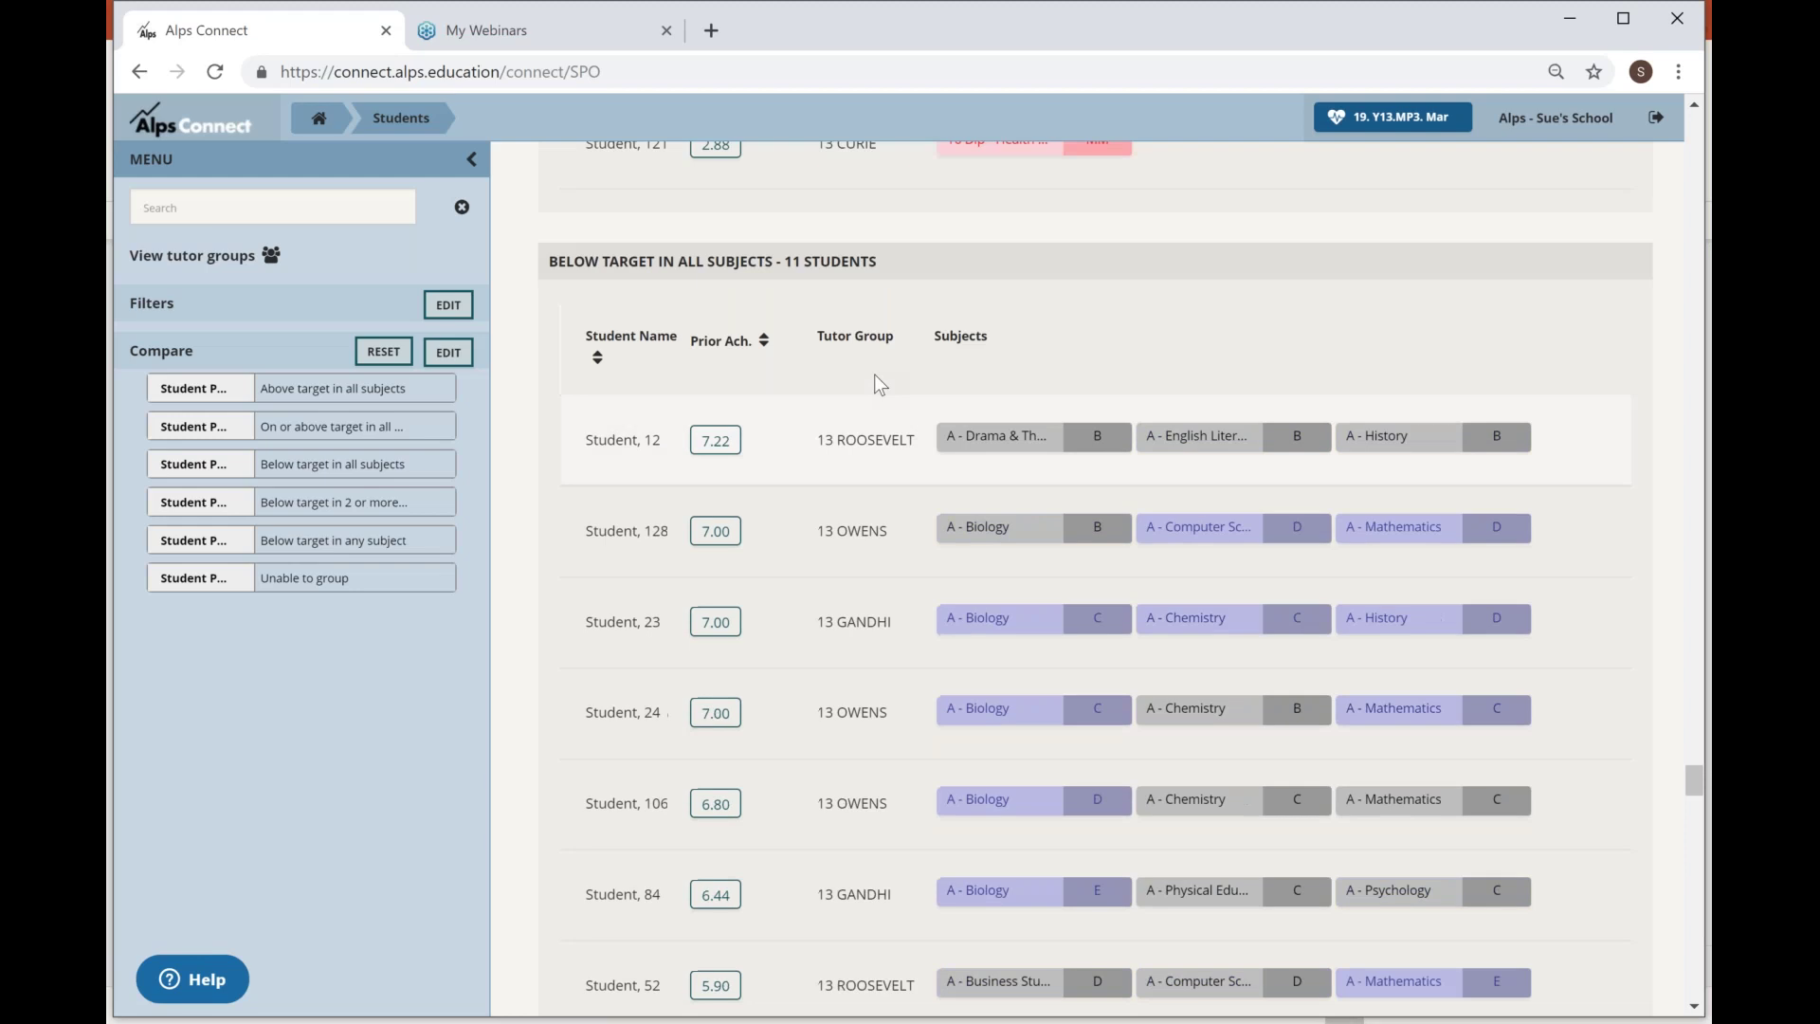
scroll(880, 384, up, 1)
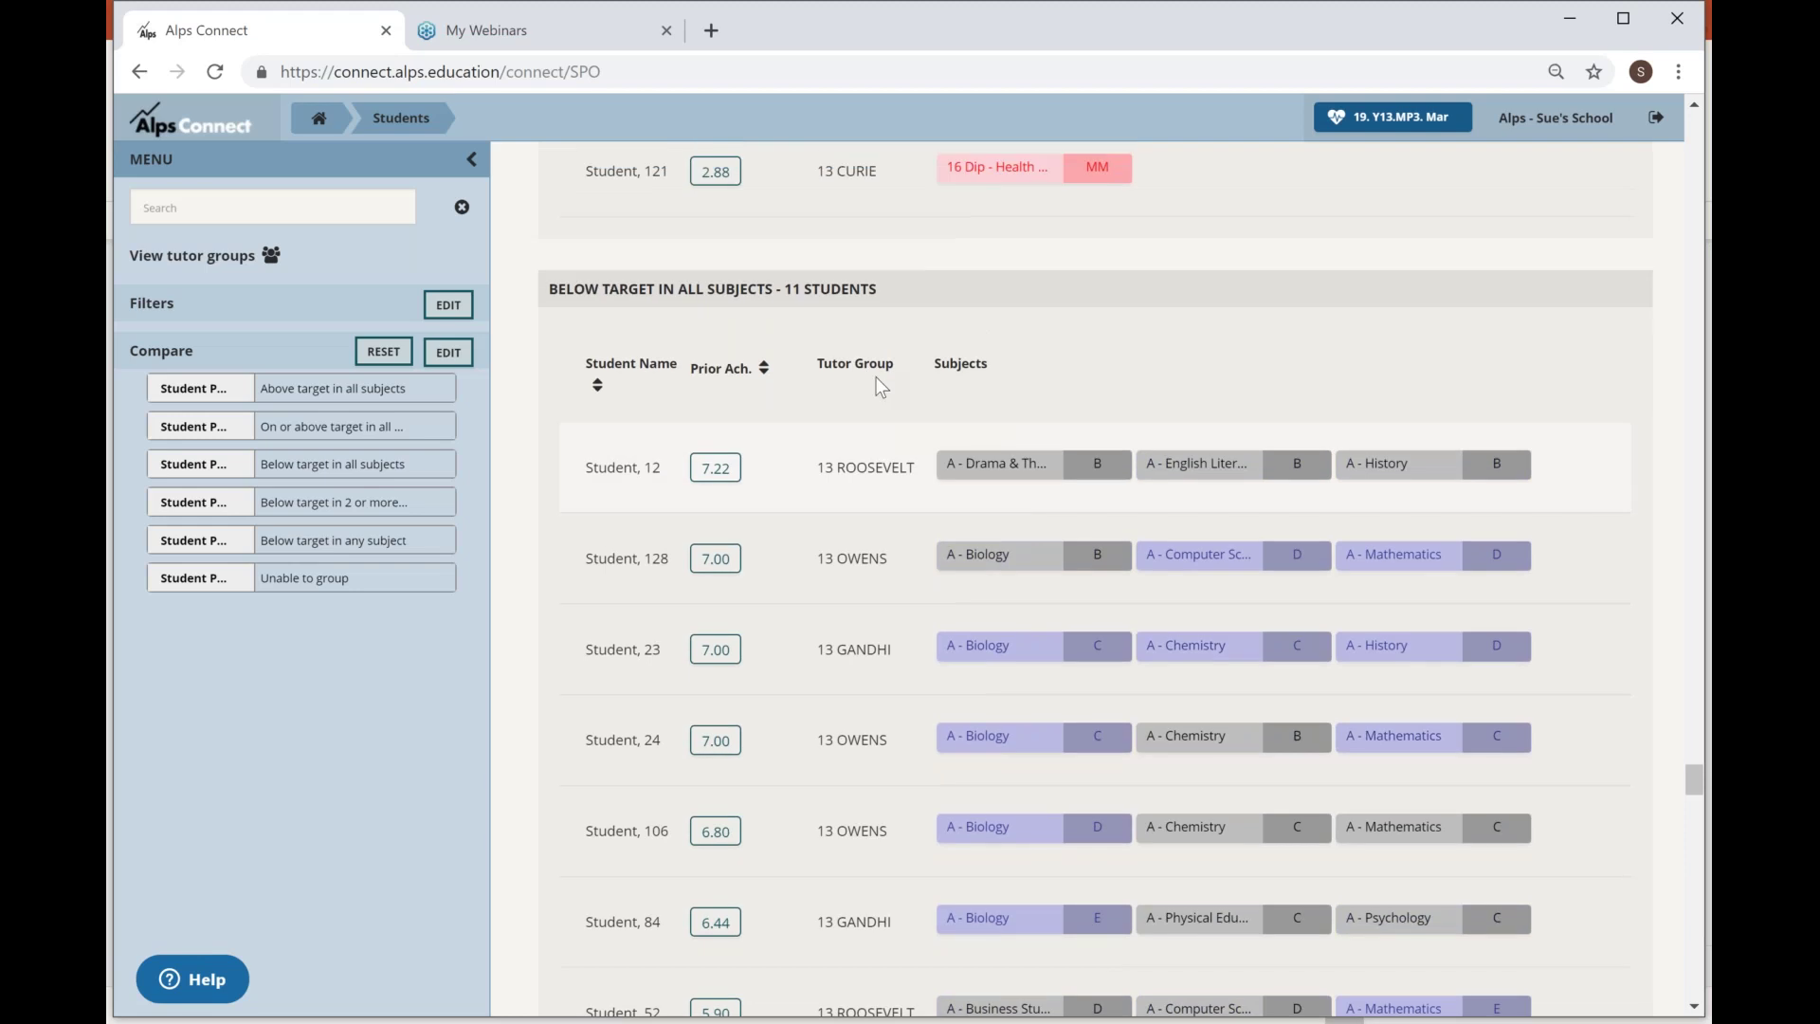
scroll(880, 384, down, 1)
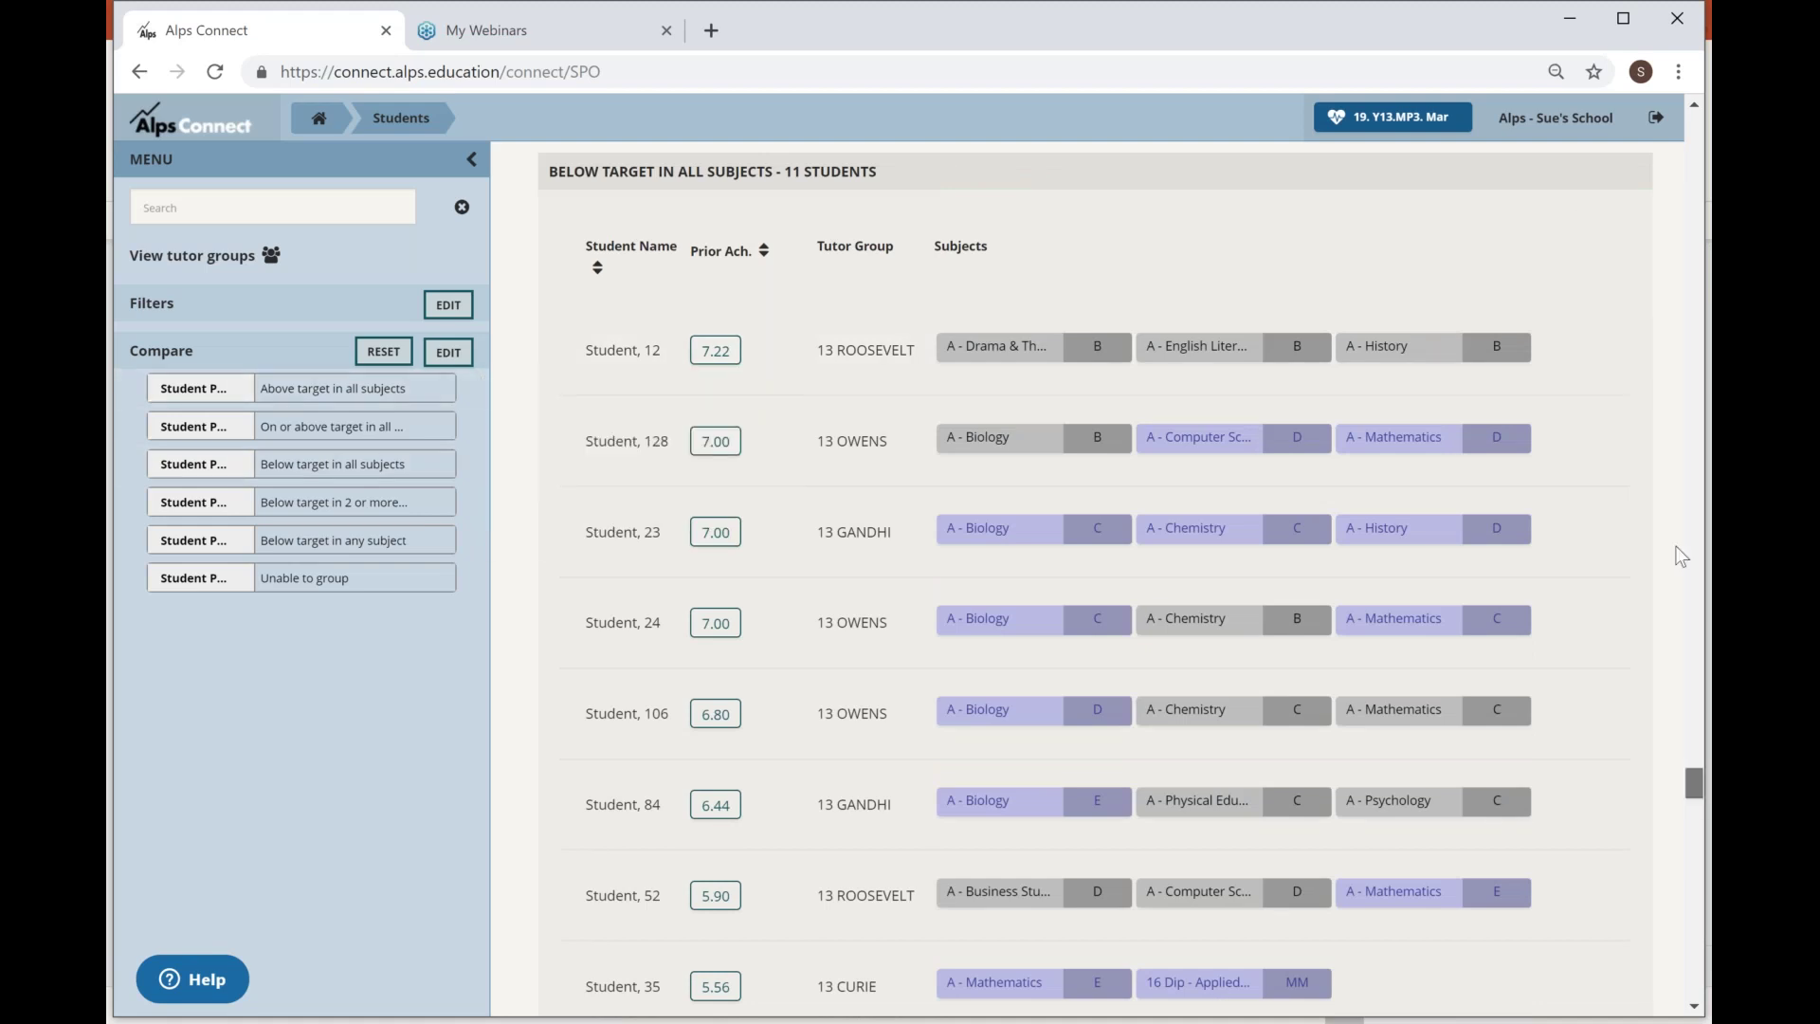
scroll(1683, 512, up, 1)
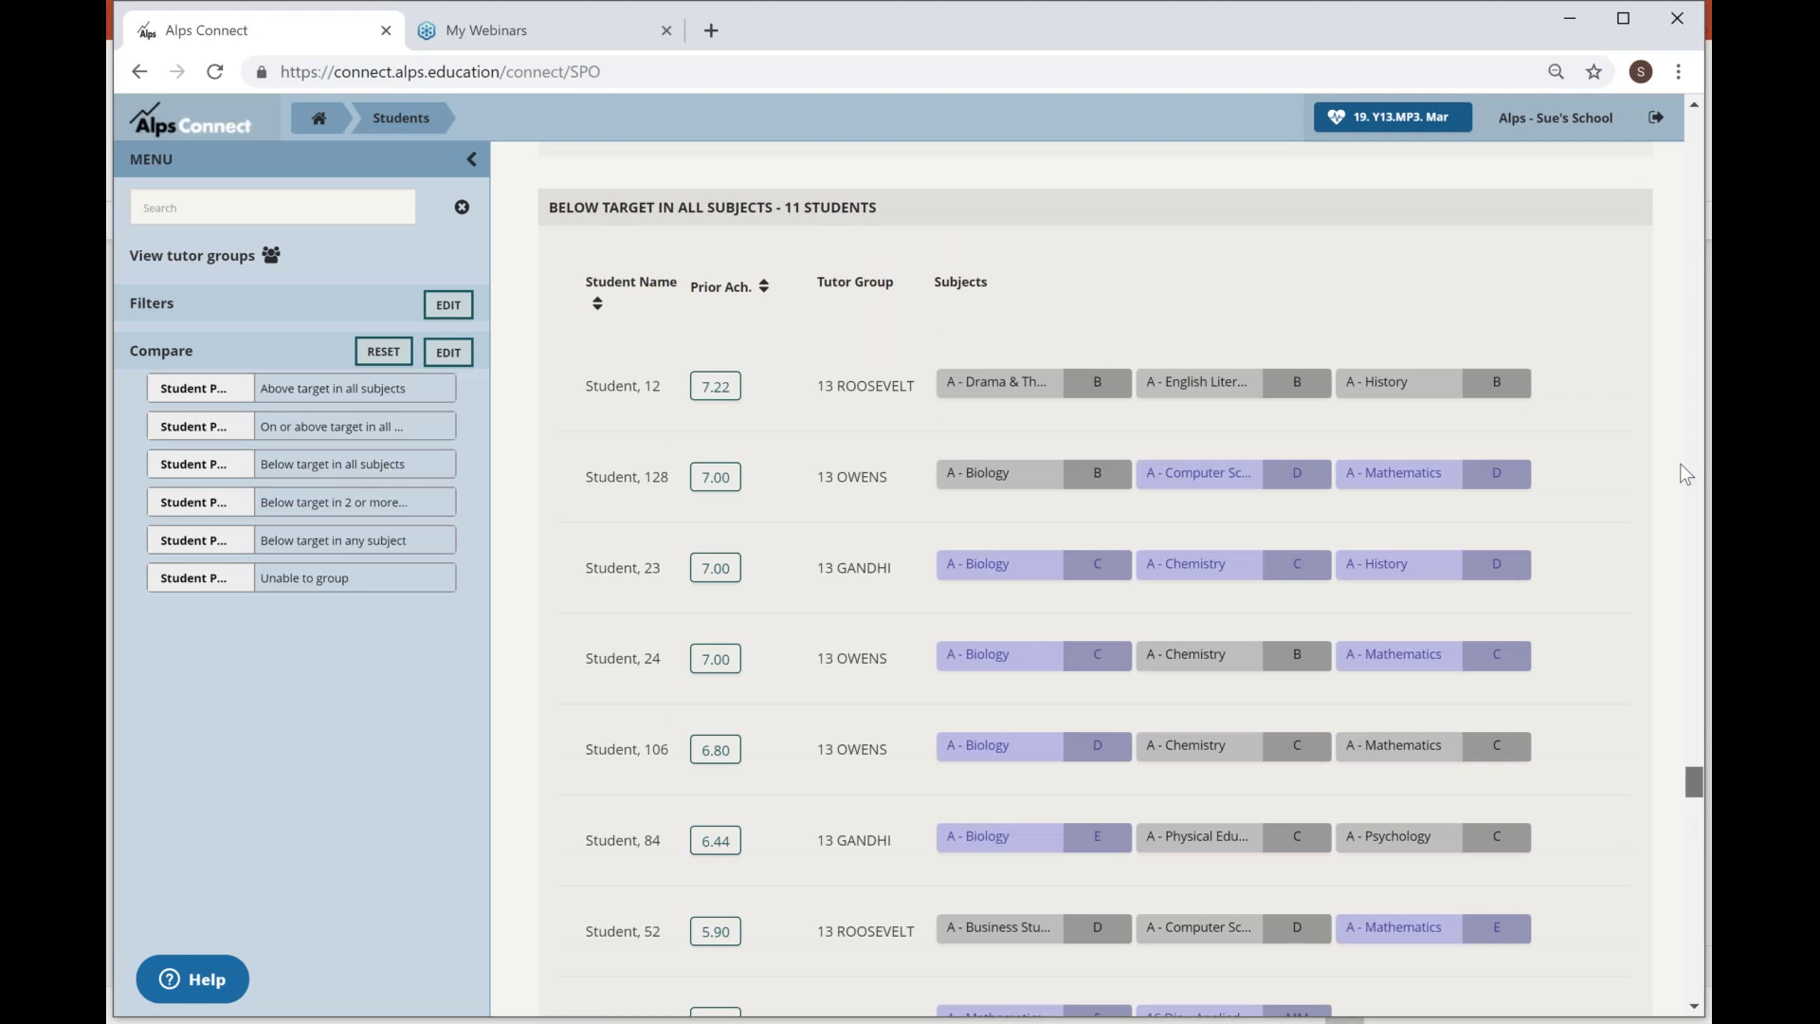
Return to the start of the Student Performance page and show its export and student postcard options.
scroll(1685, 474, up, 15)
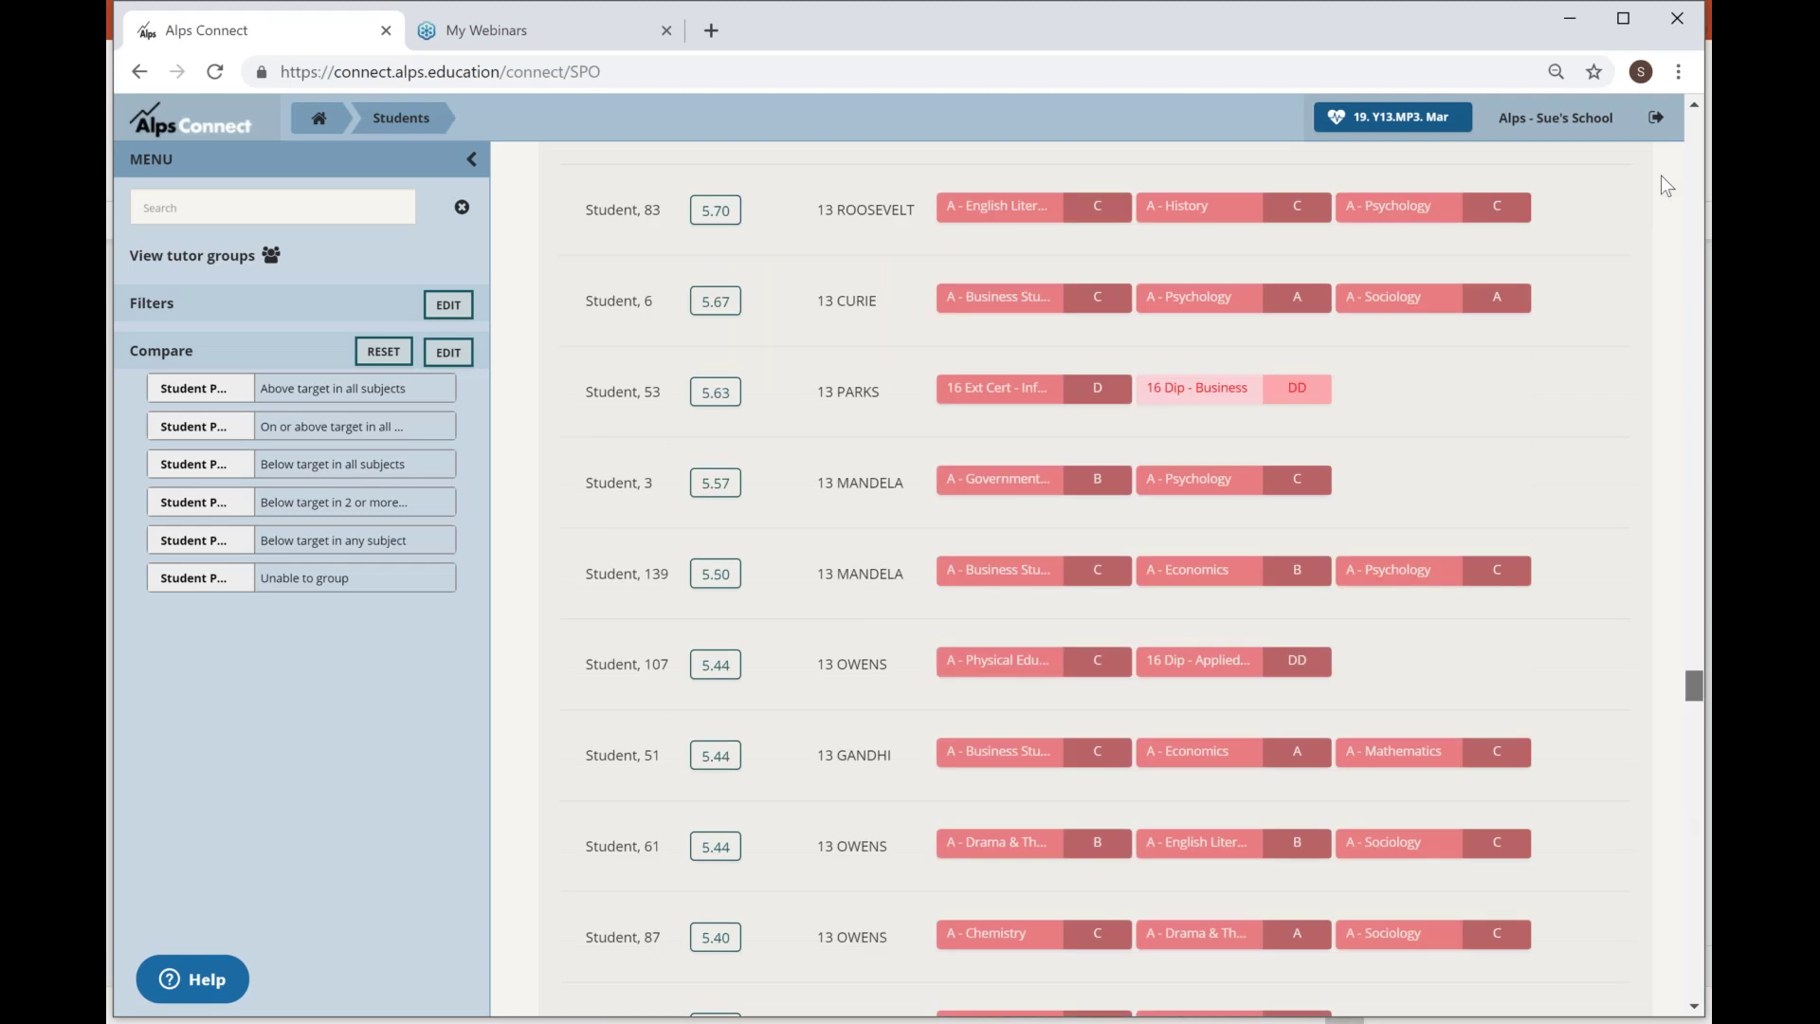
scroll(1661, 174, up, 20)
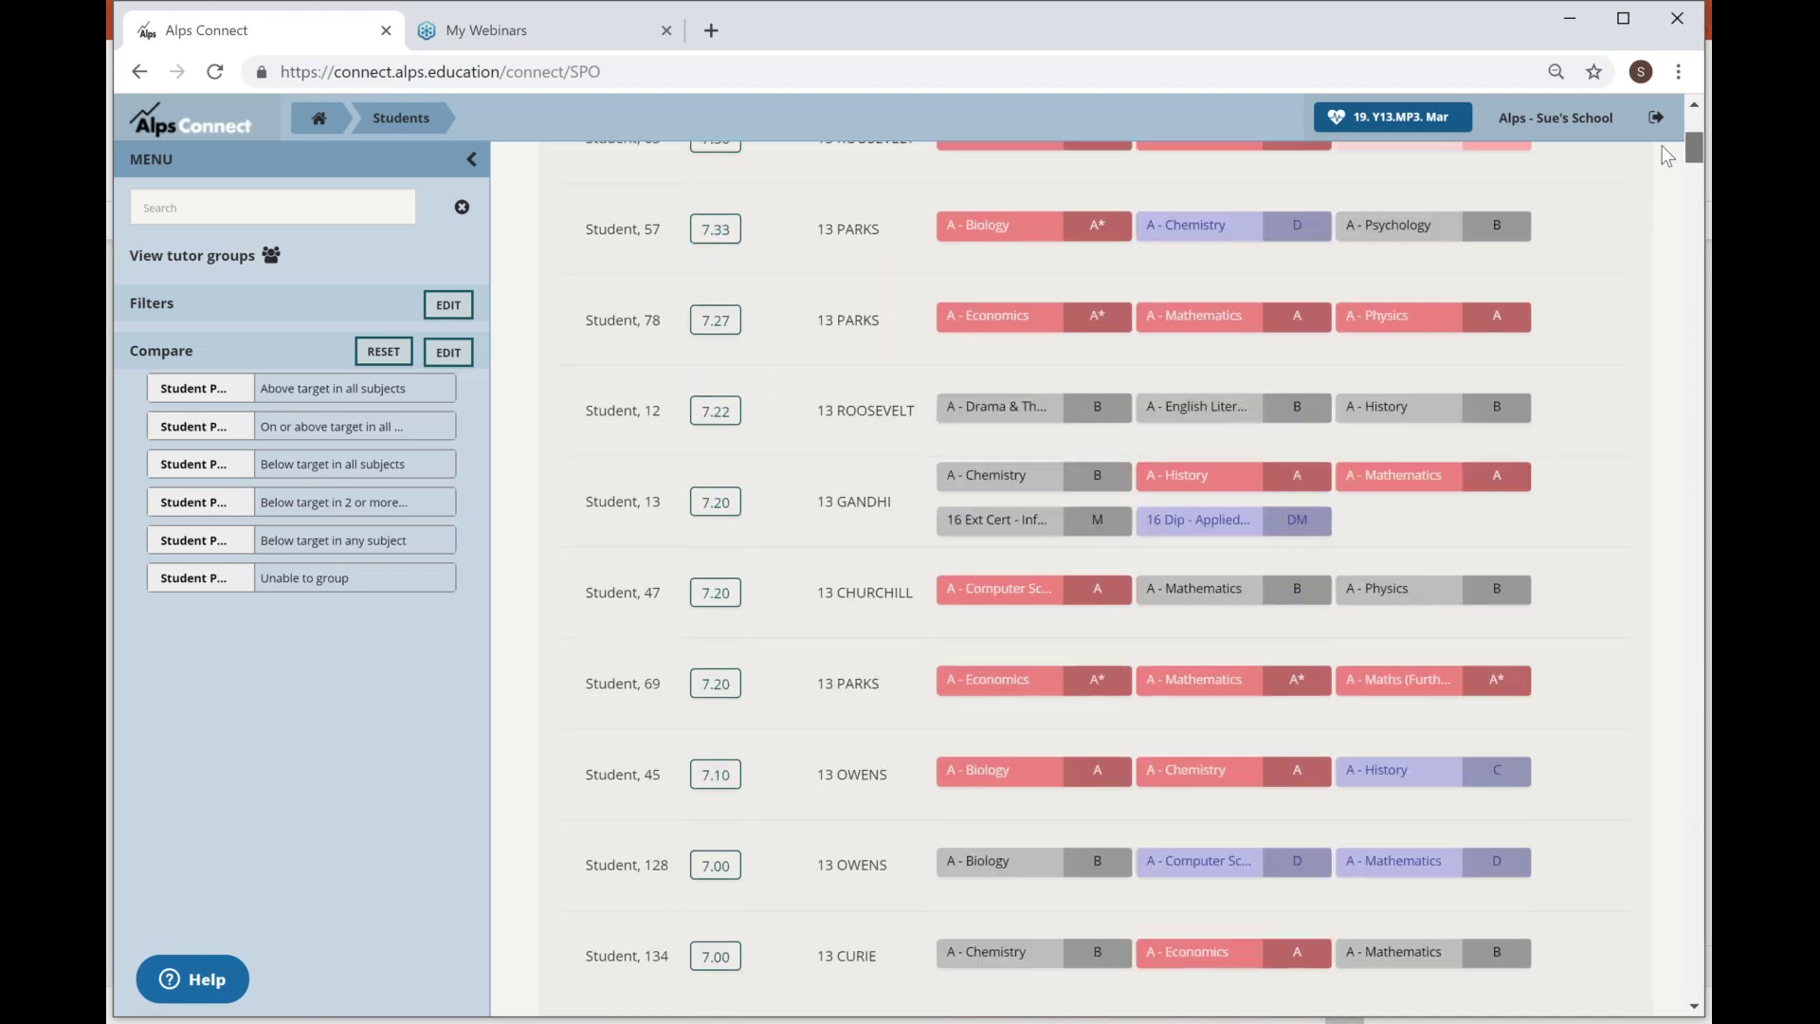
scroll(1663, 155, up, 6)
click(1628, 192)
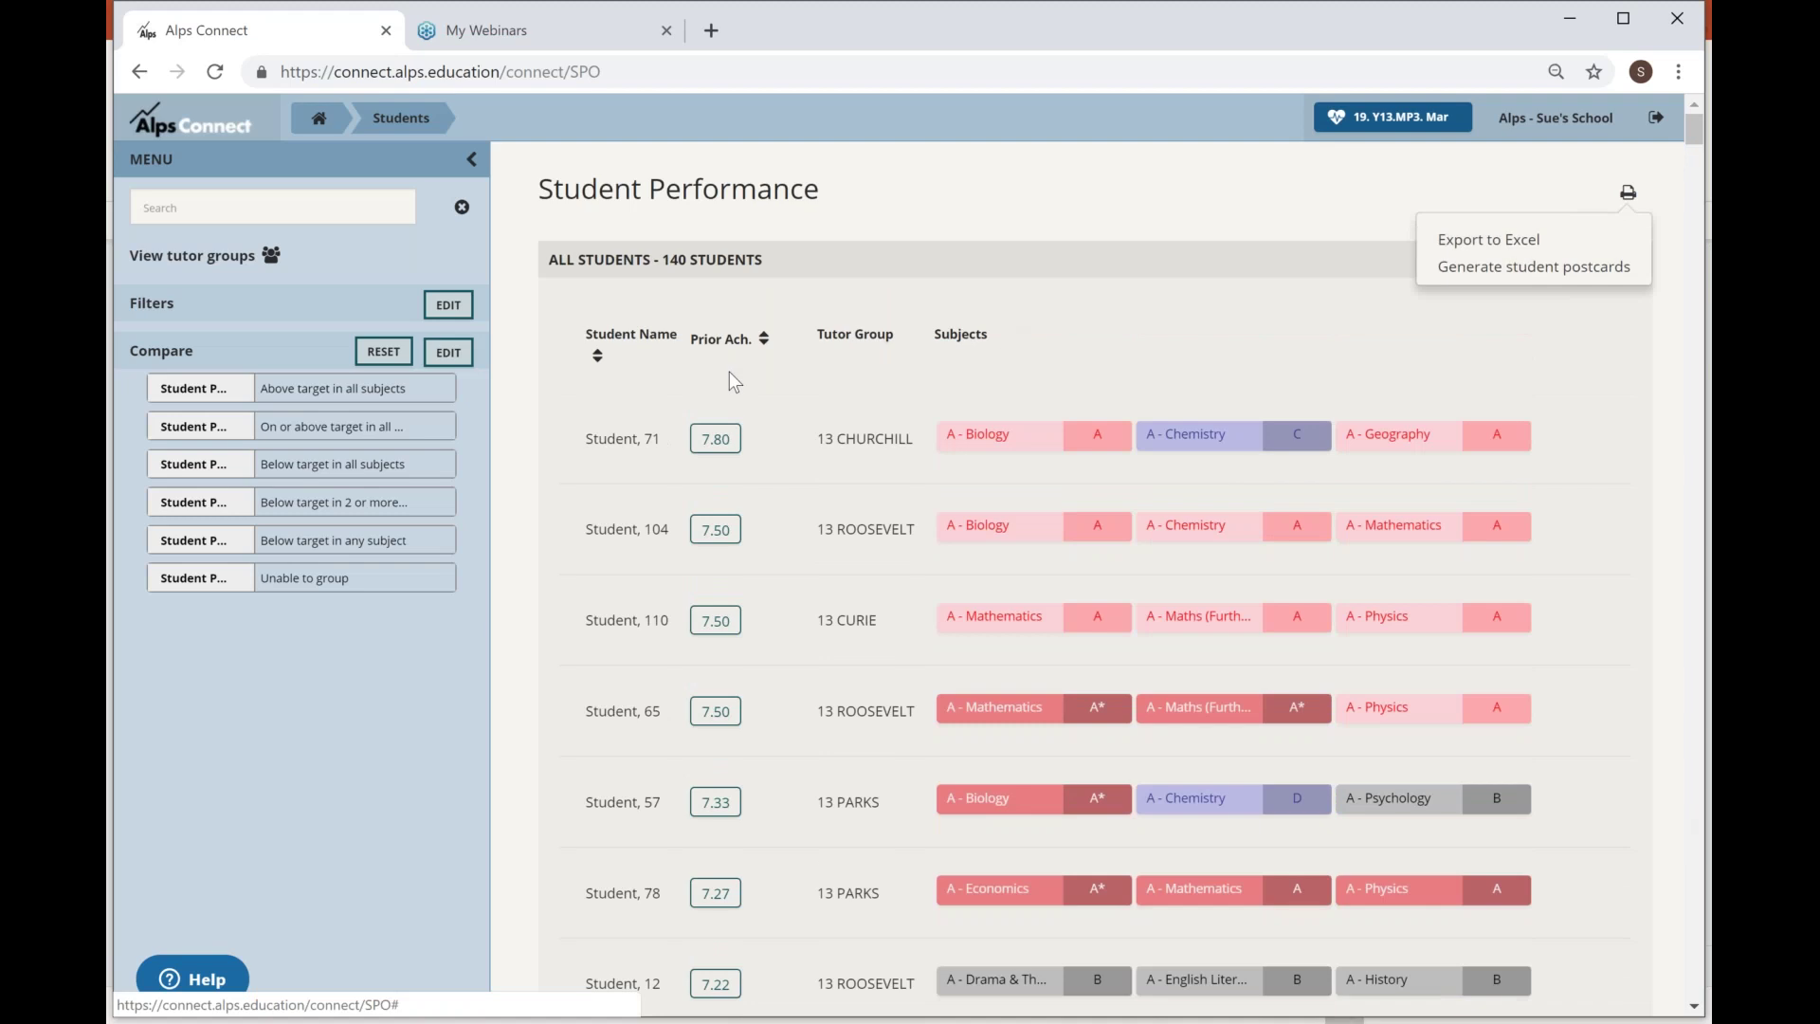
click(311, 431)
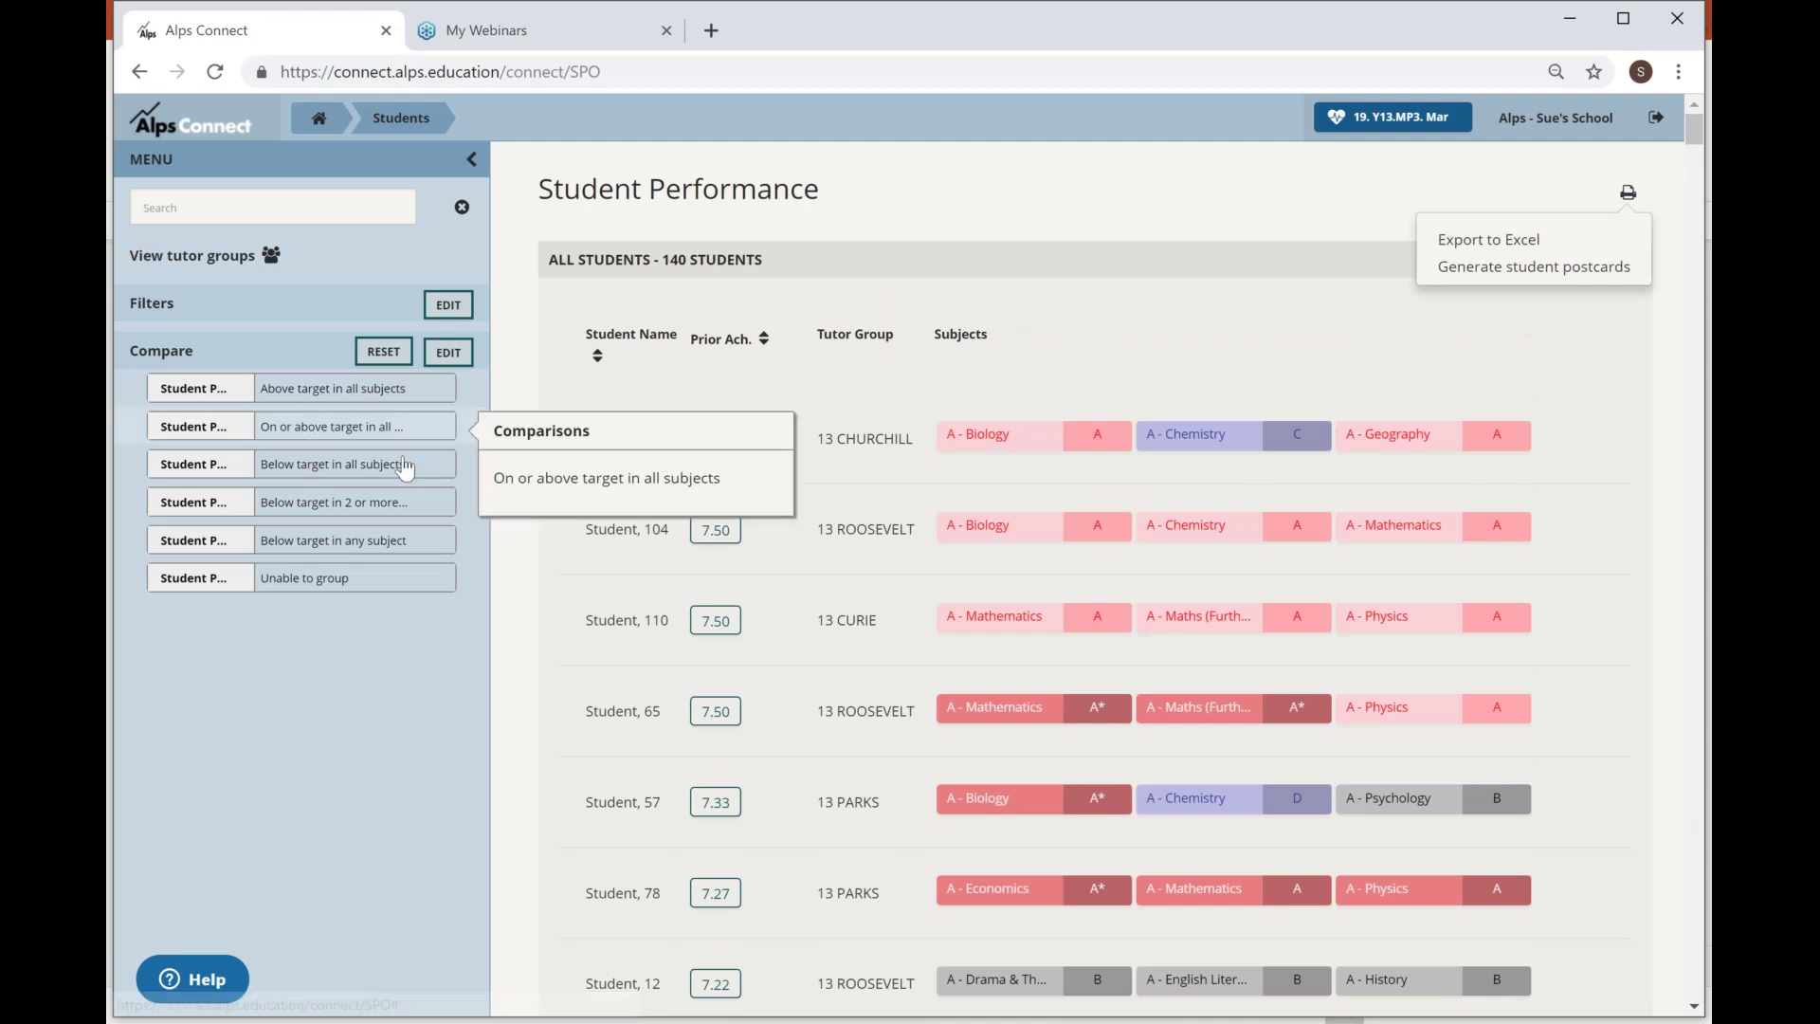
click(405, 464)
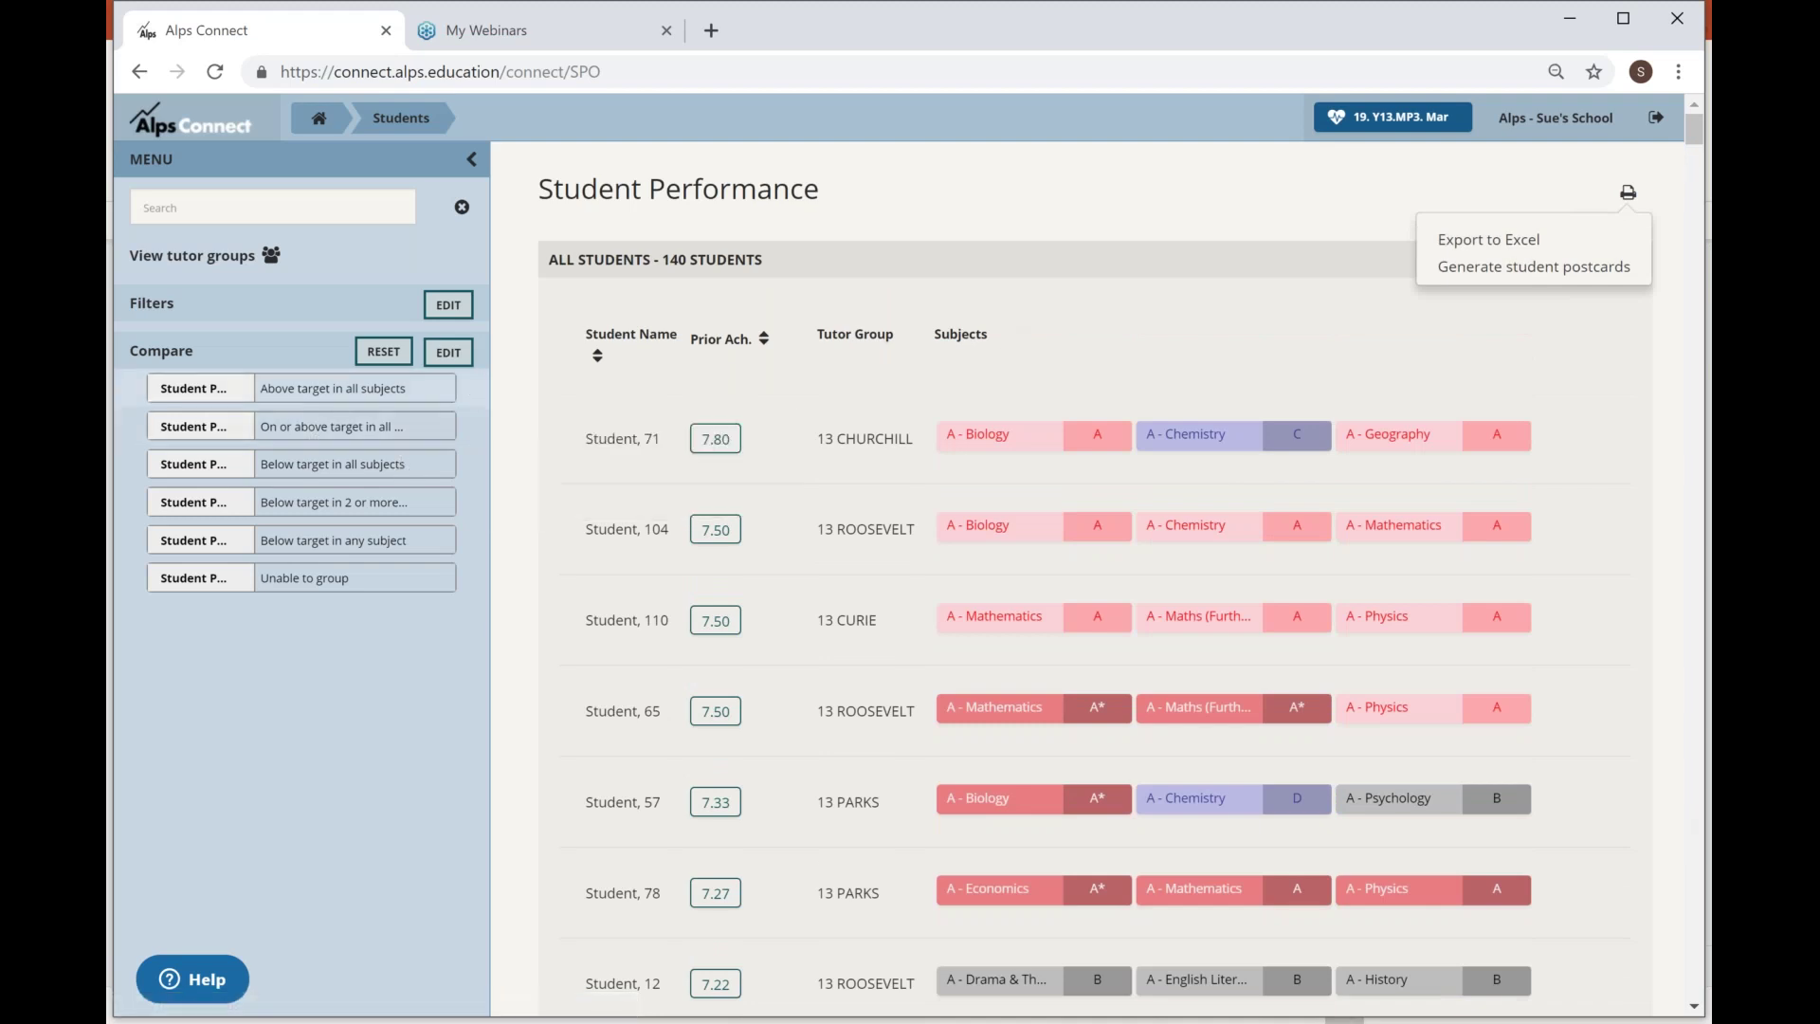
click(333, 644)
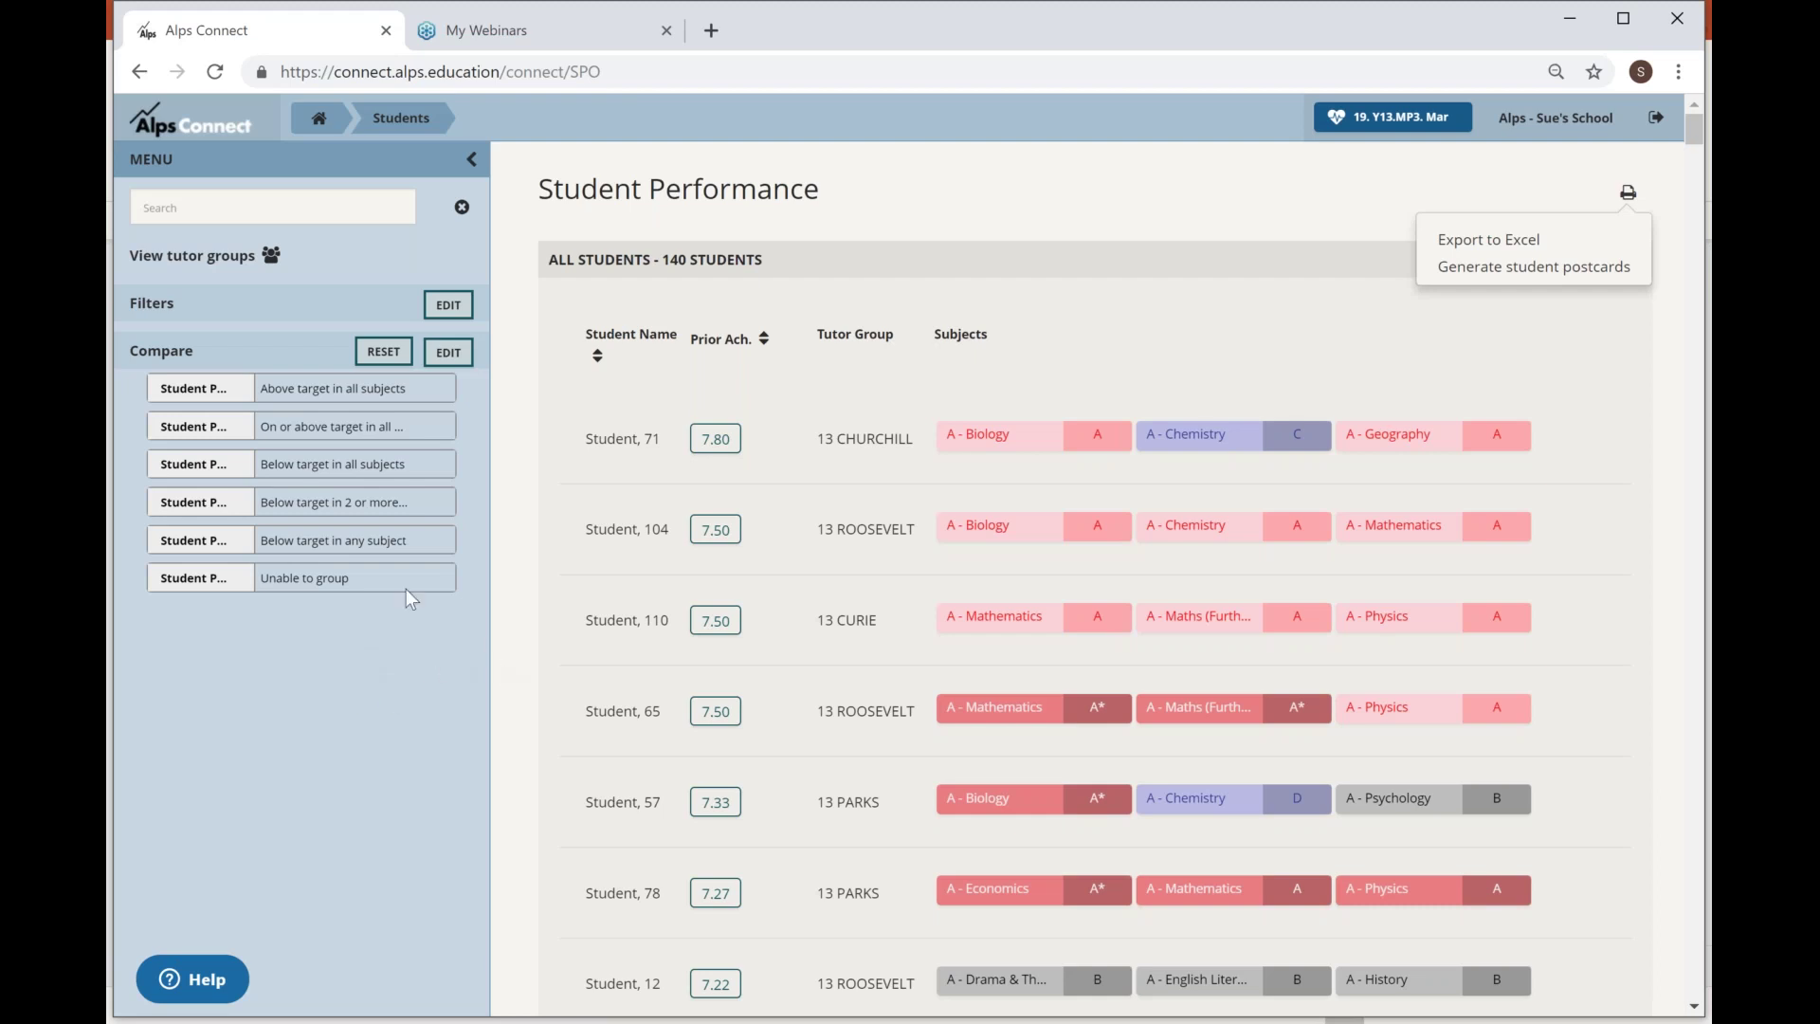
Reset the student comparison, then check the GCSE English/Maths Level 5+ quick comparison groups without applying them.
click(383, 352)
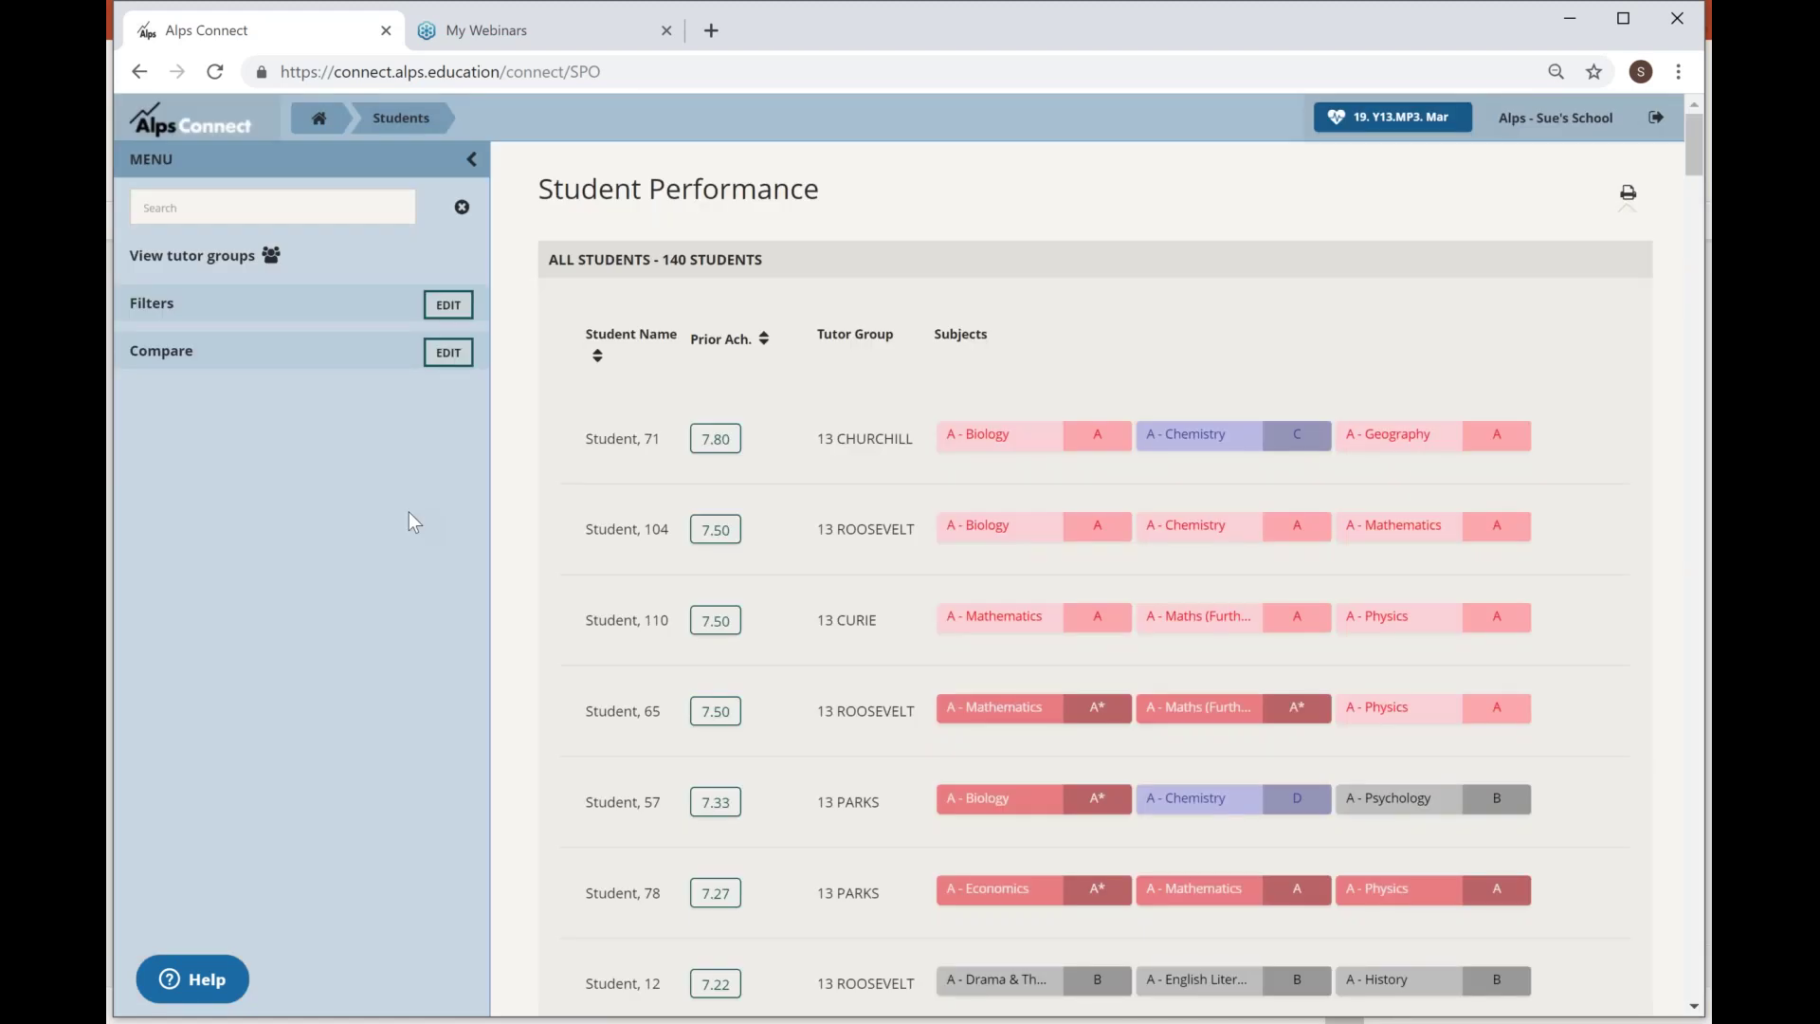
click(448, 351)
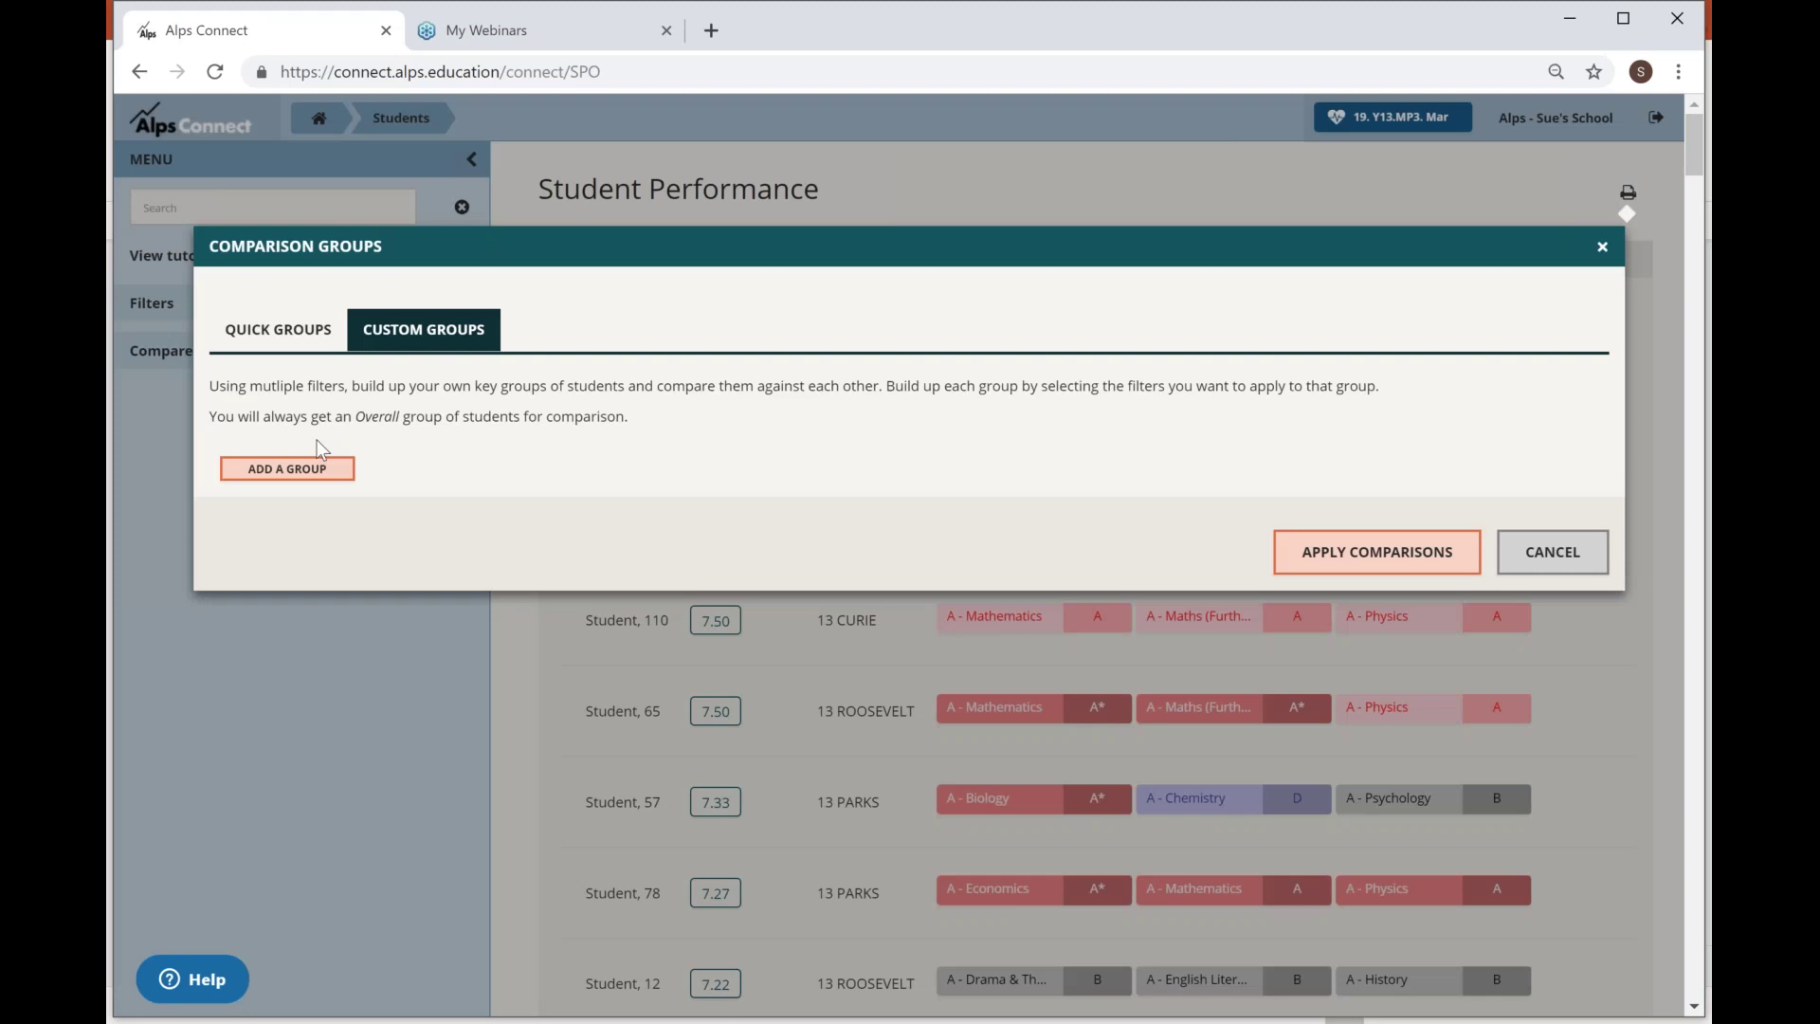
click(277, 329)
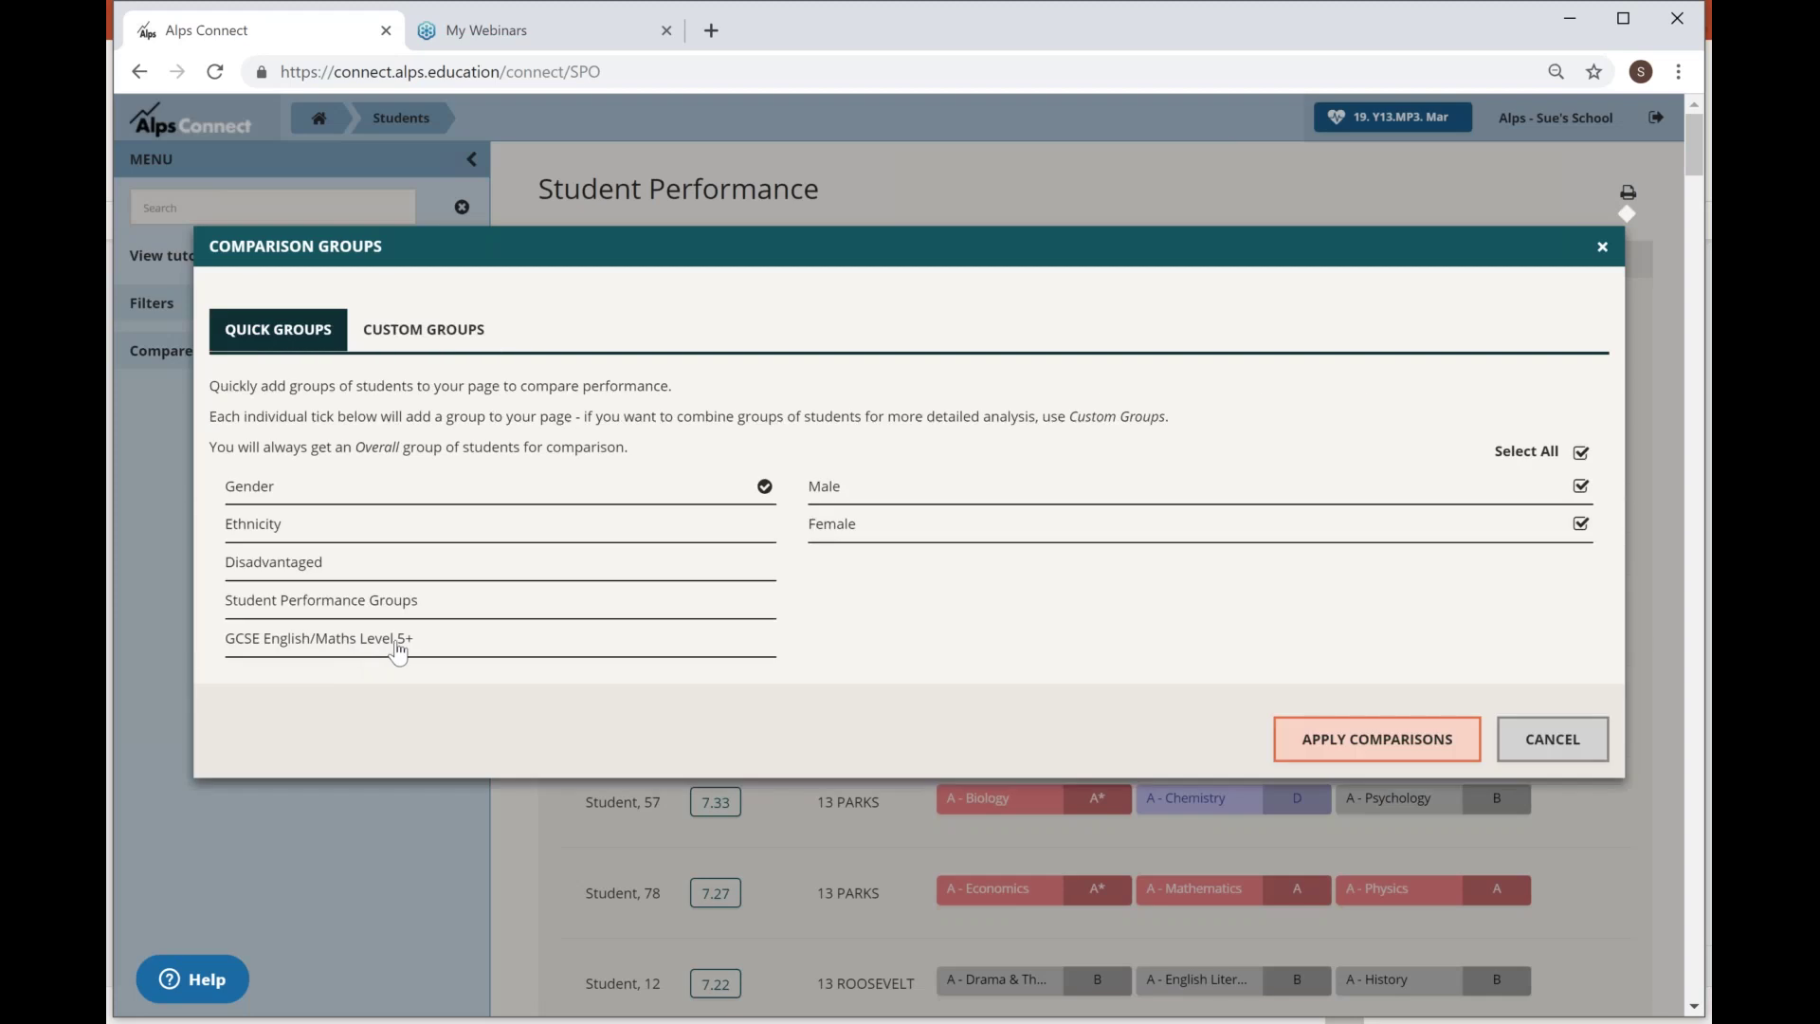
click(398, 651)
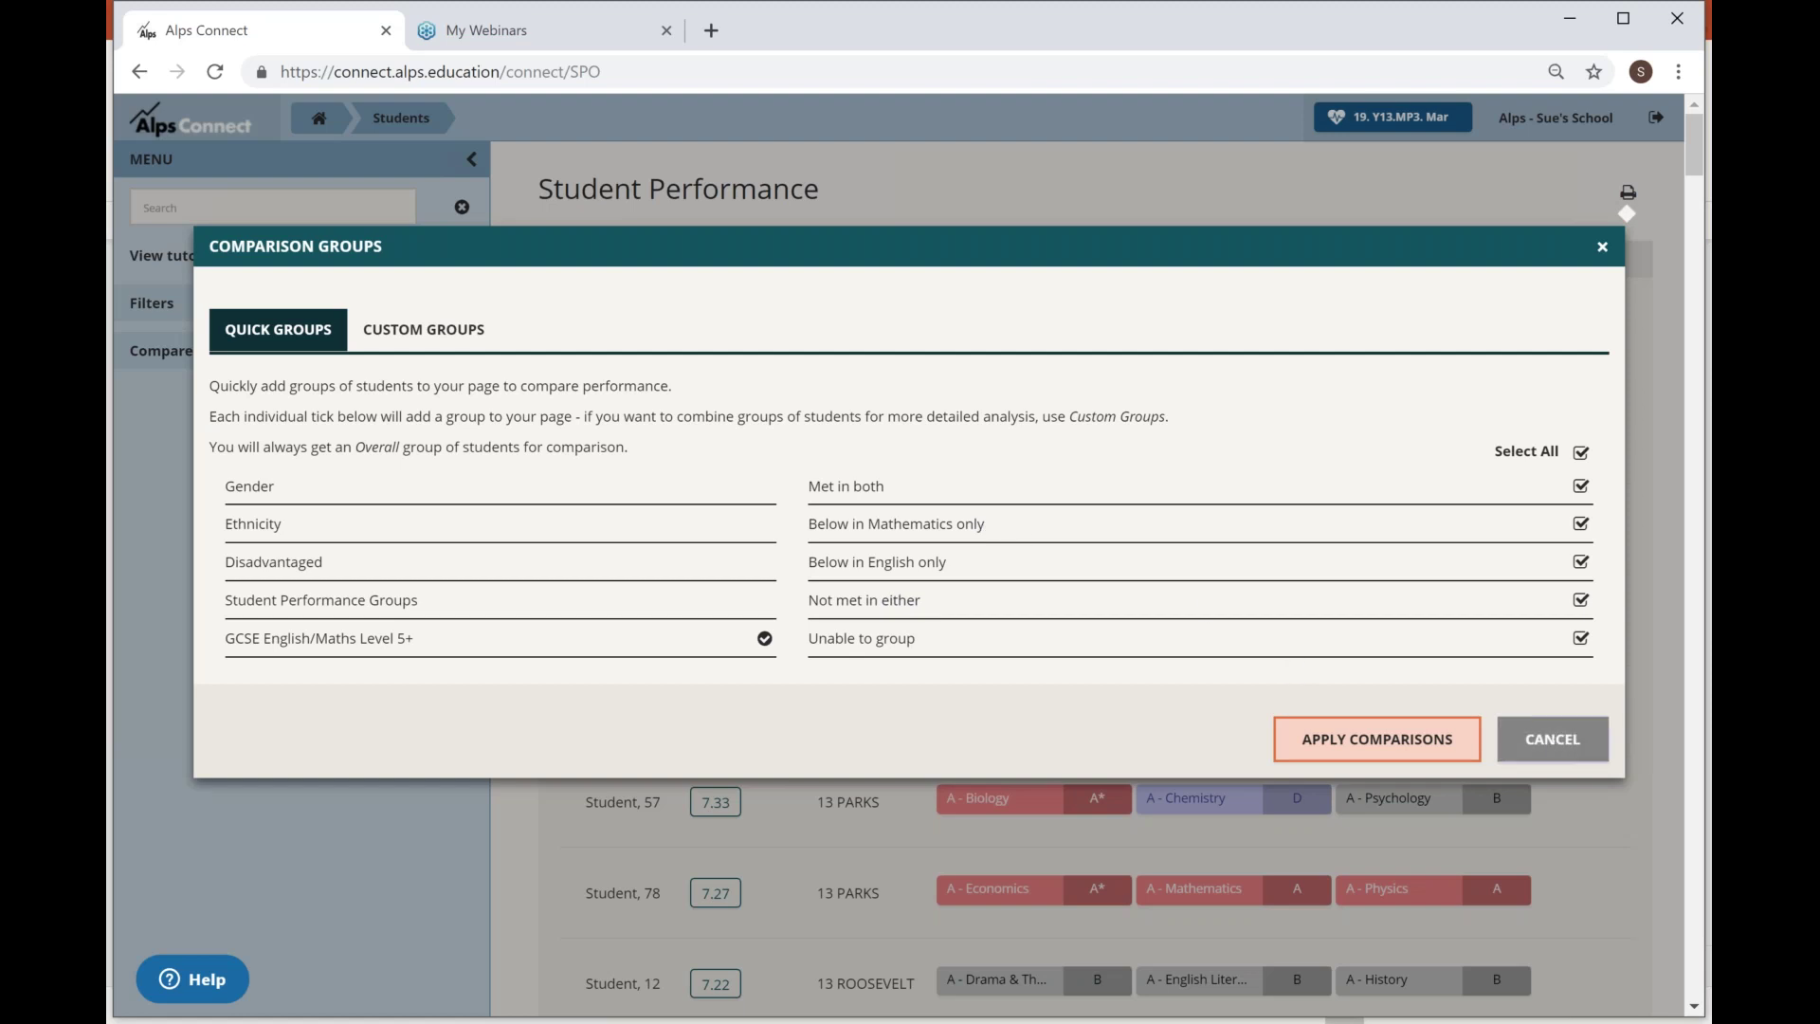
key(Escape)
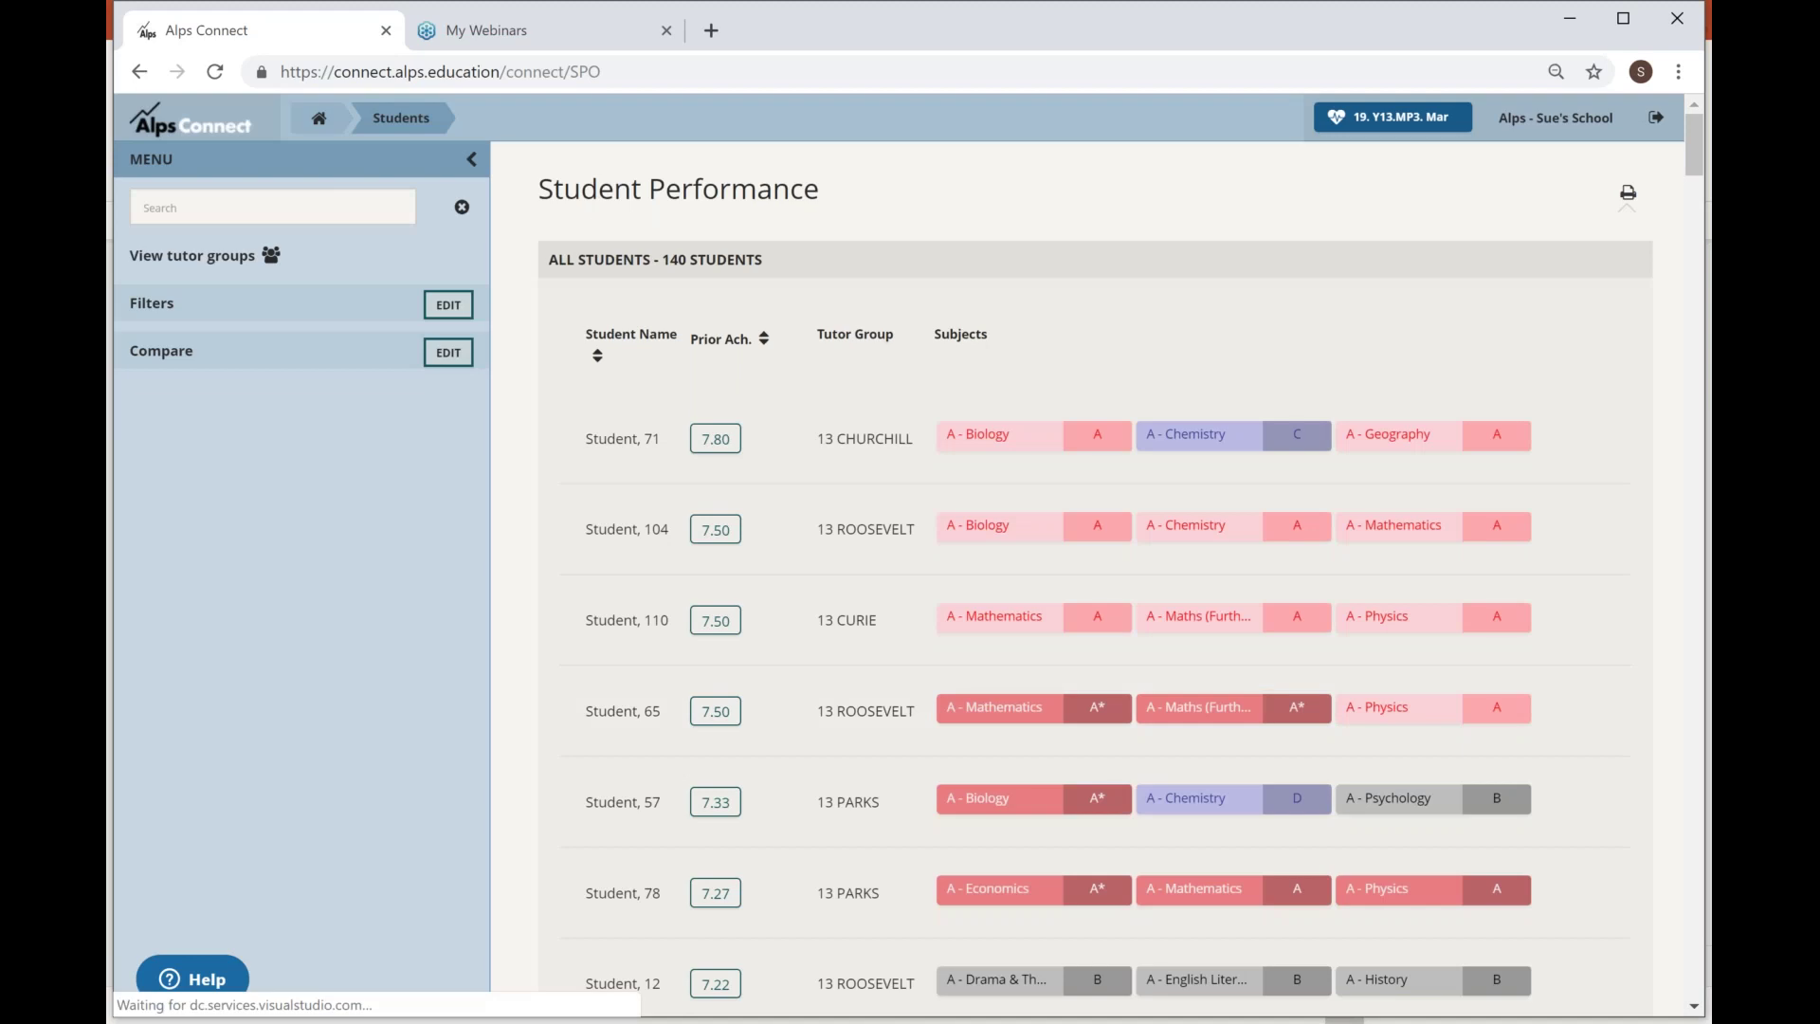
From the home page, start a mix-and-match gradepoint selection with 19. Y13.MP3. Mar as the main gradepoint for analysis.
click(319, 118)
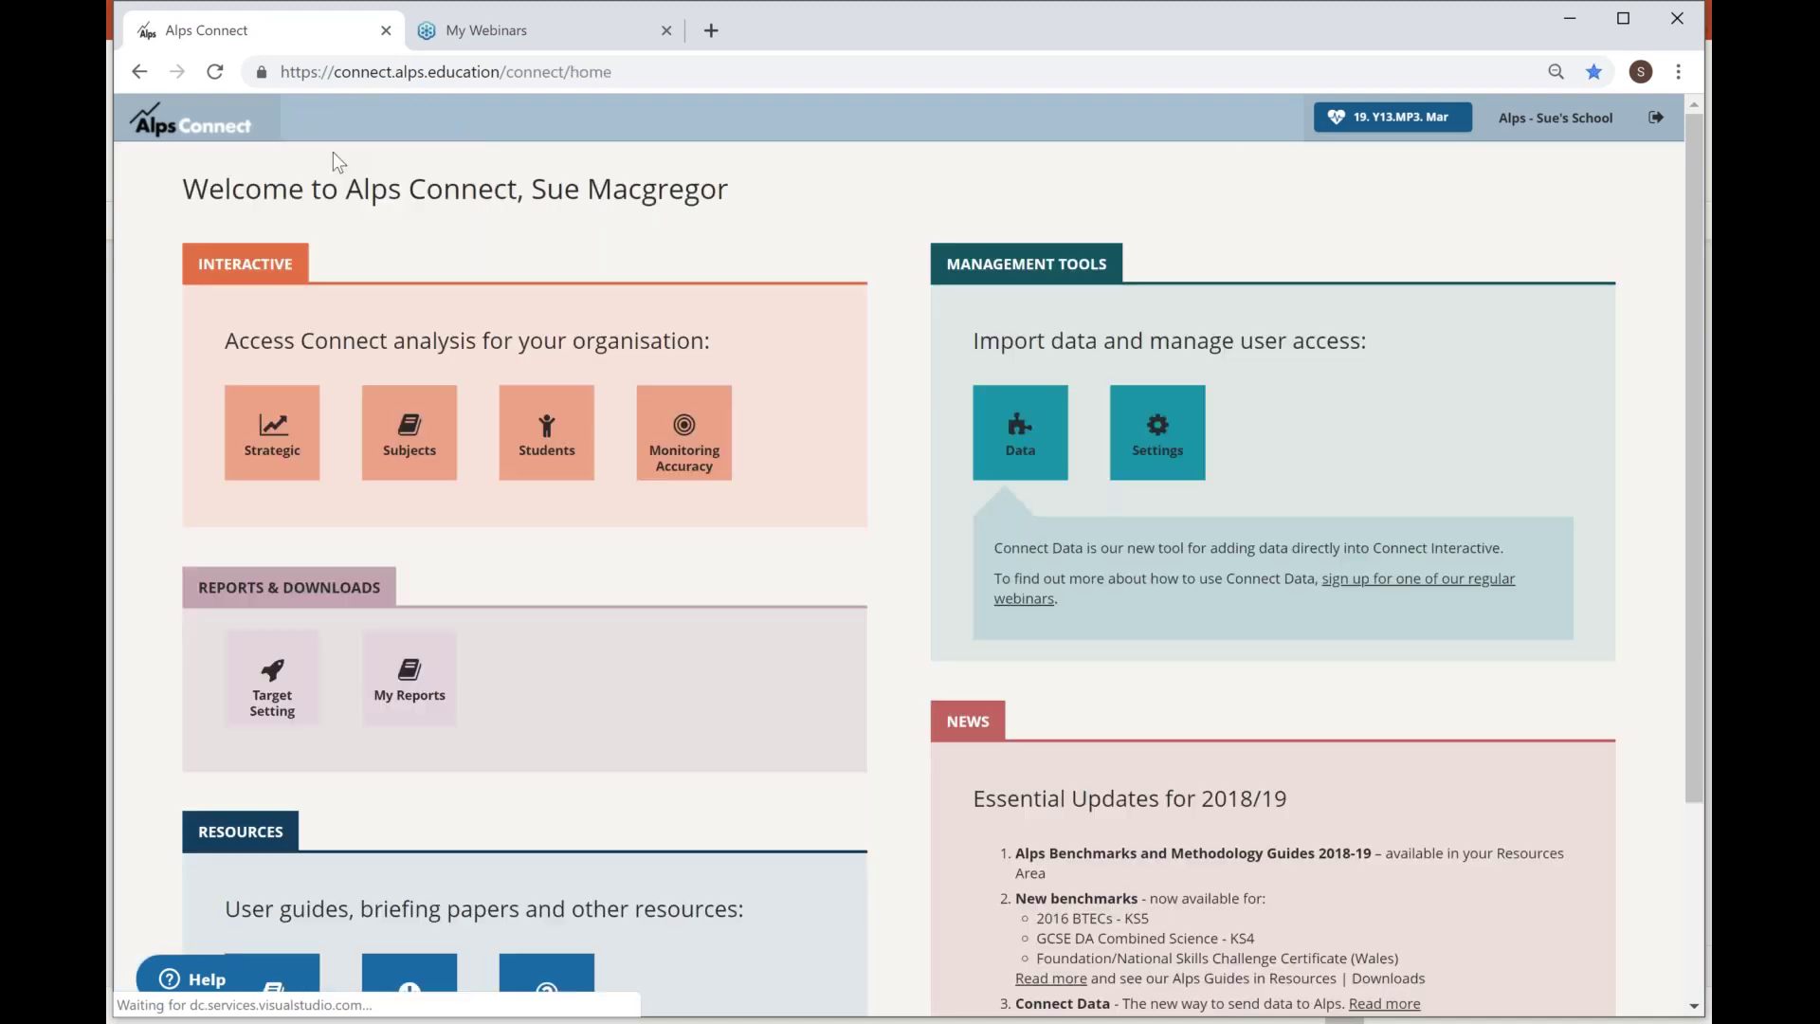
click(409, 432)
click(644, 327)
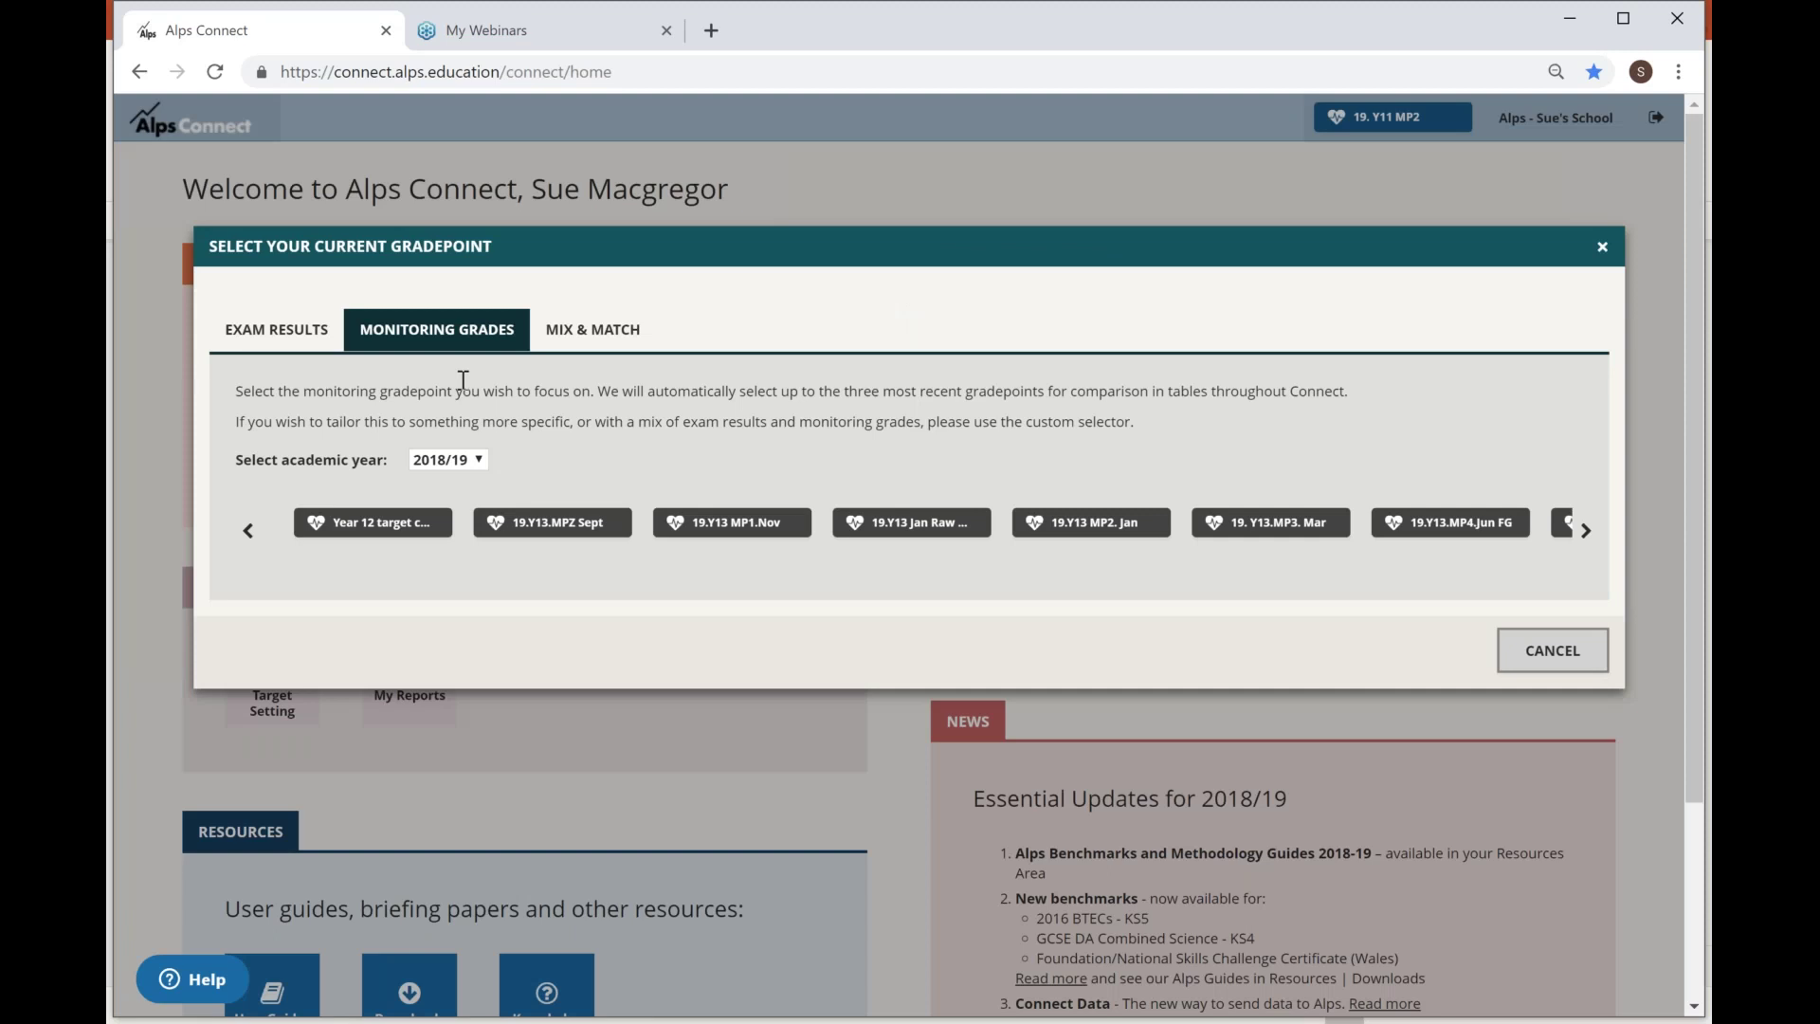
click(592, 329)
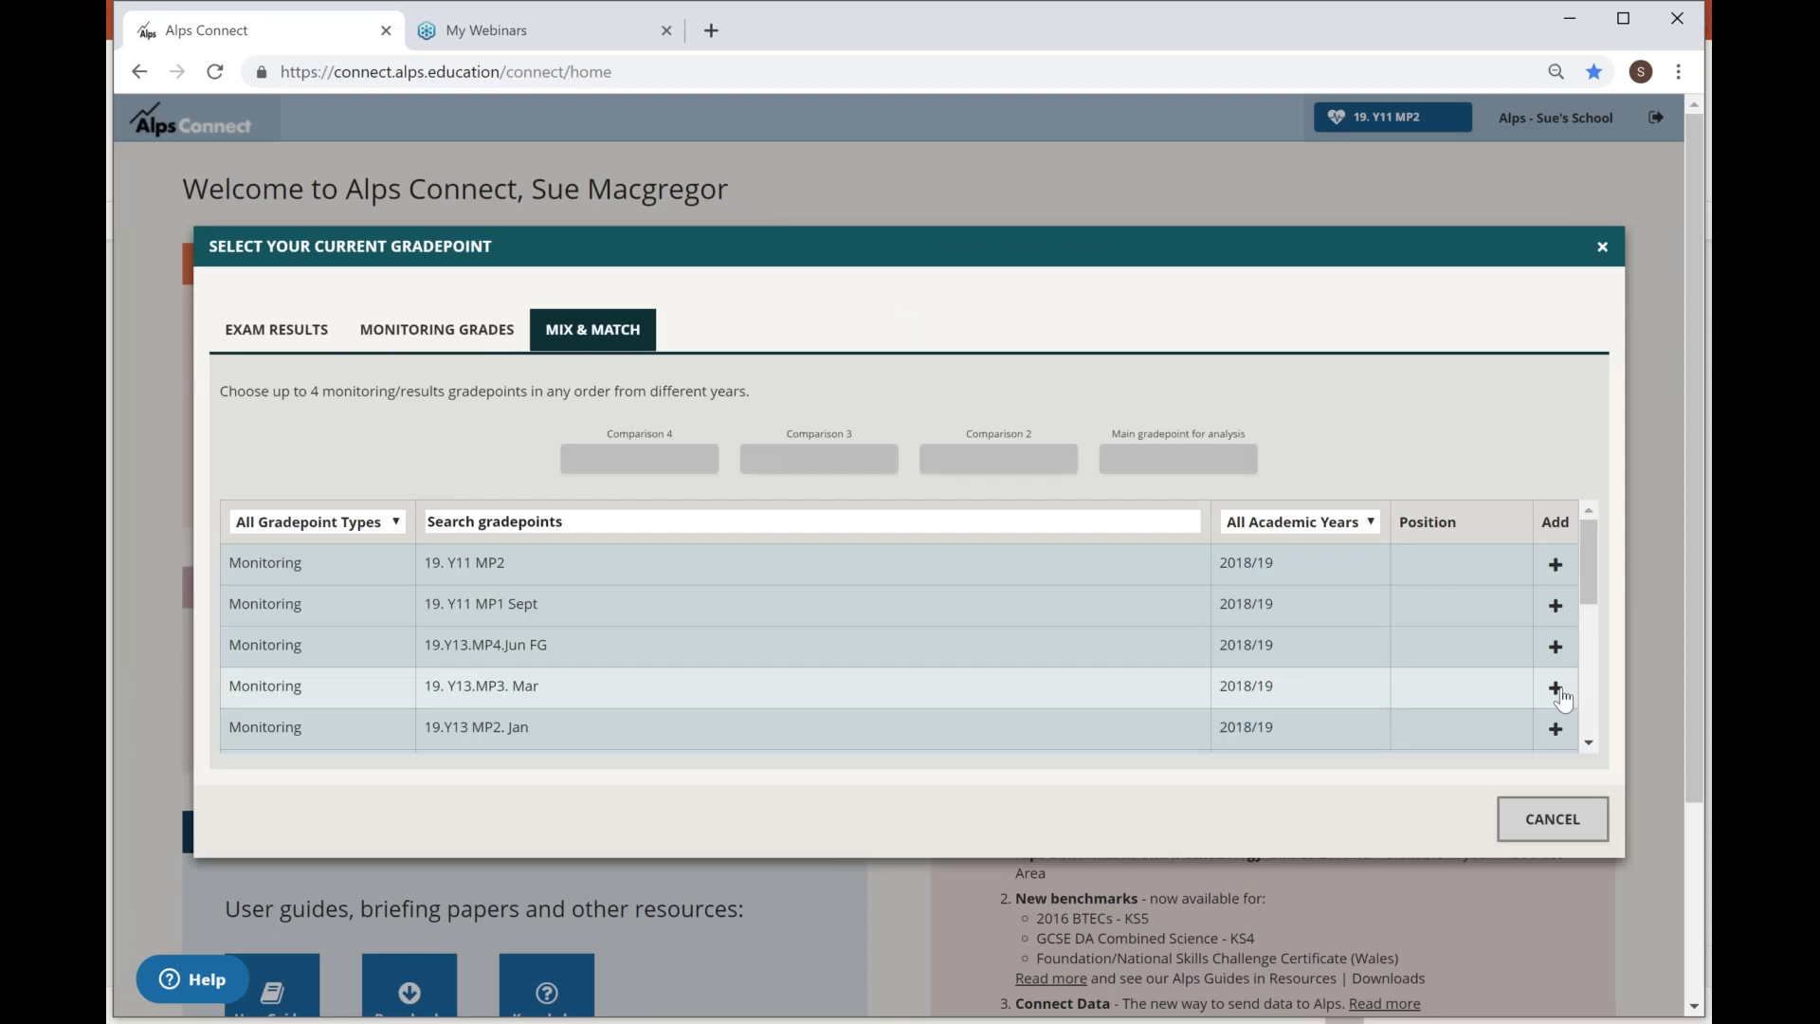
click(1555, 688)
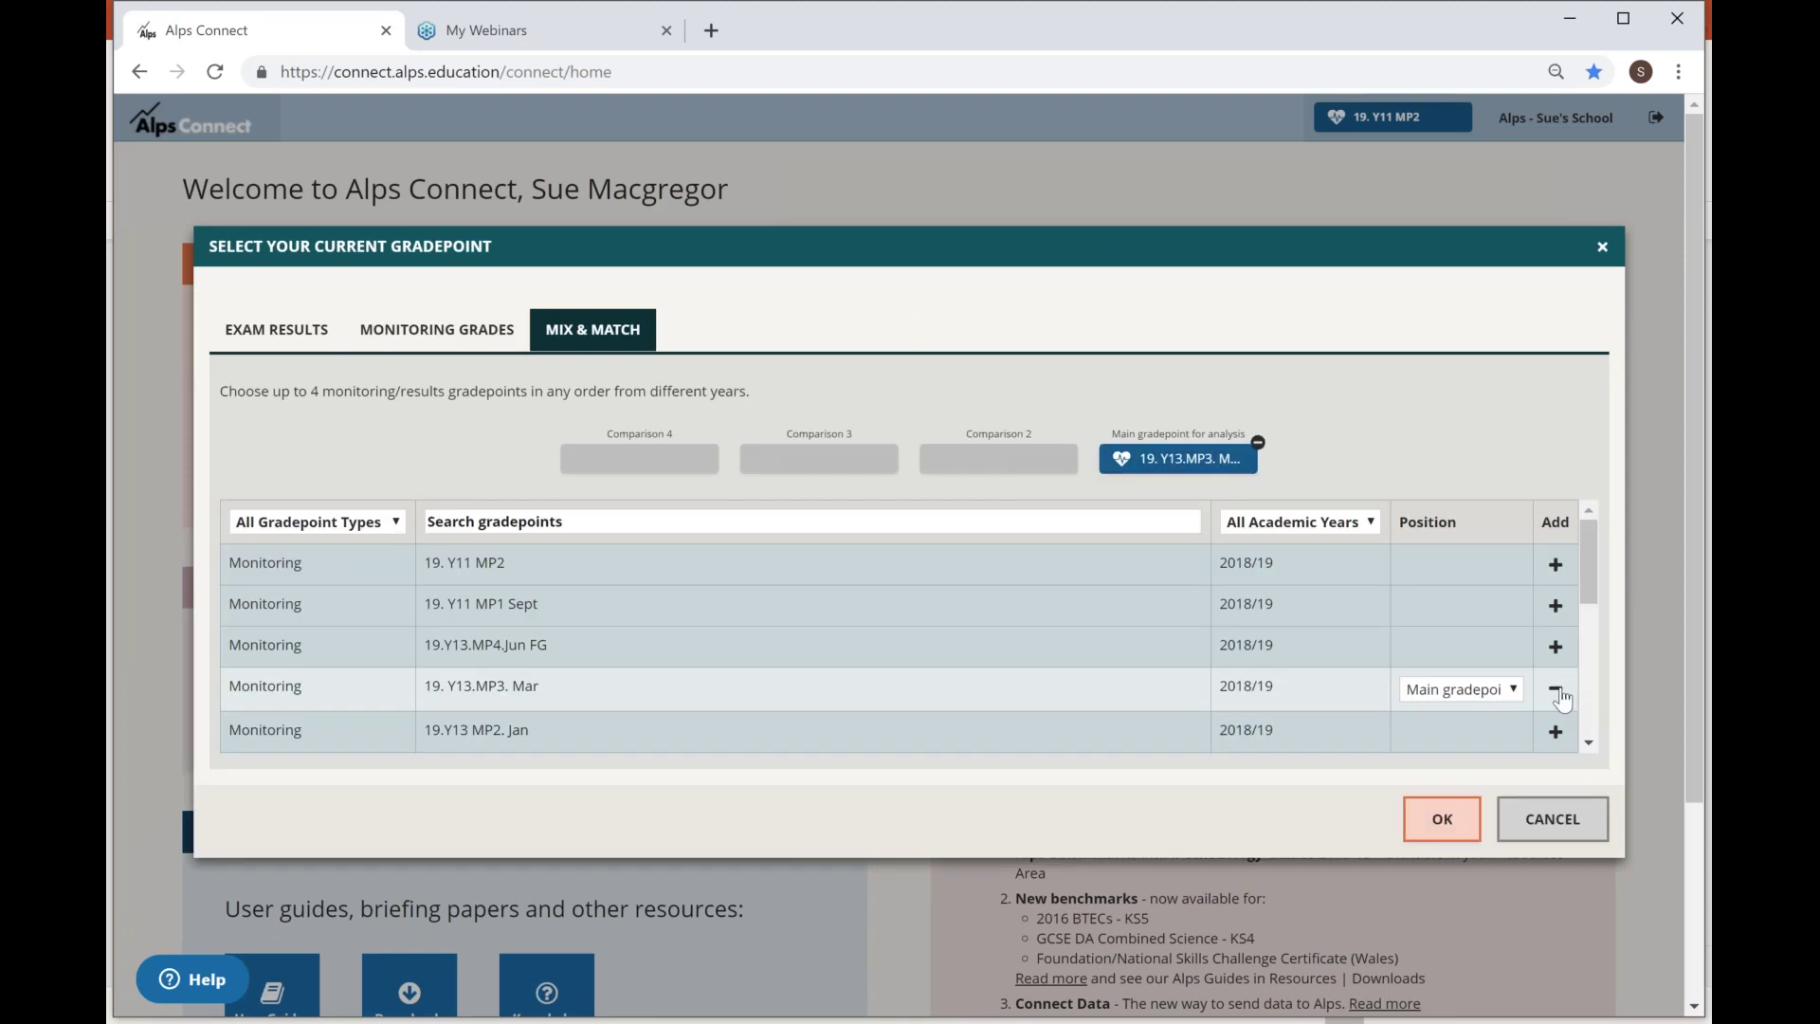
Add 19.Y13 MP2. Jan as Comparison 2 and 19.Y13 Jan Raw Mocks (MP2) as Comparison 3, and apply the gradepoint selection.
click(1588, 742)
click(1589, 742)
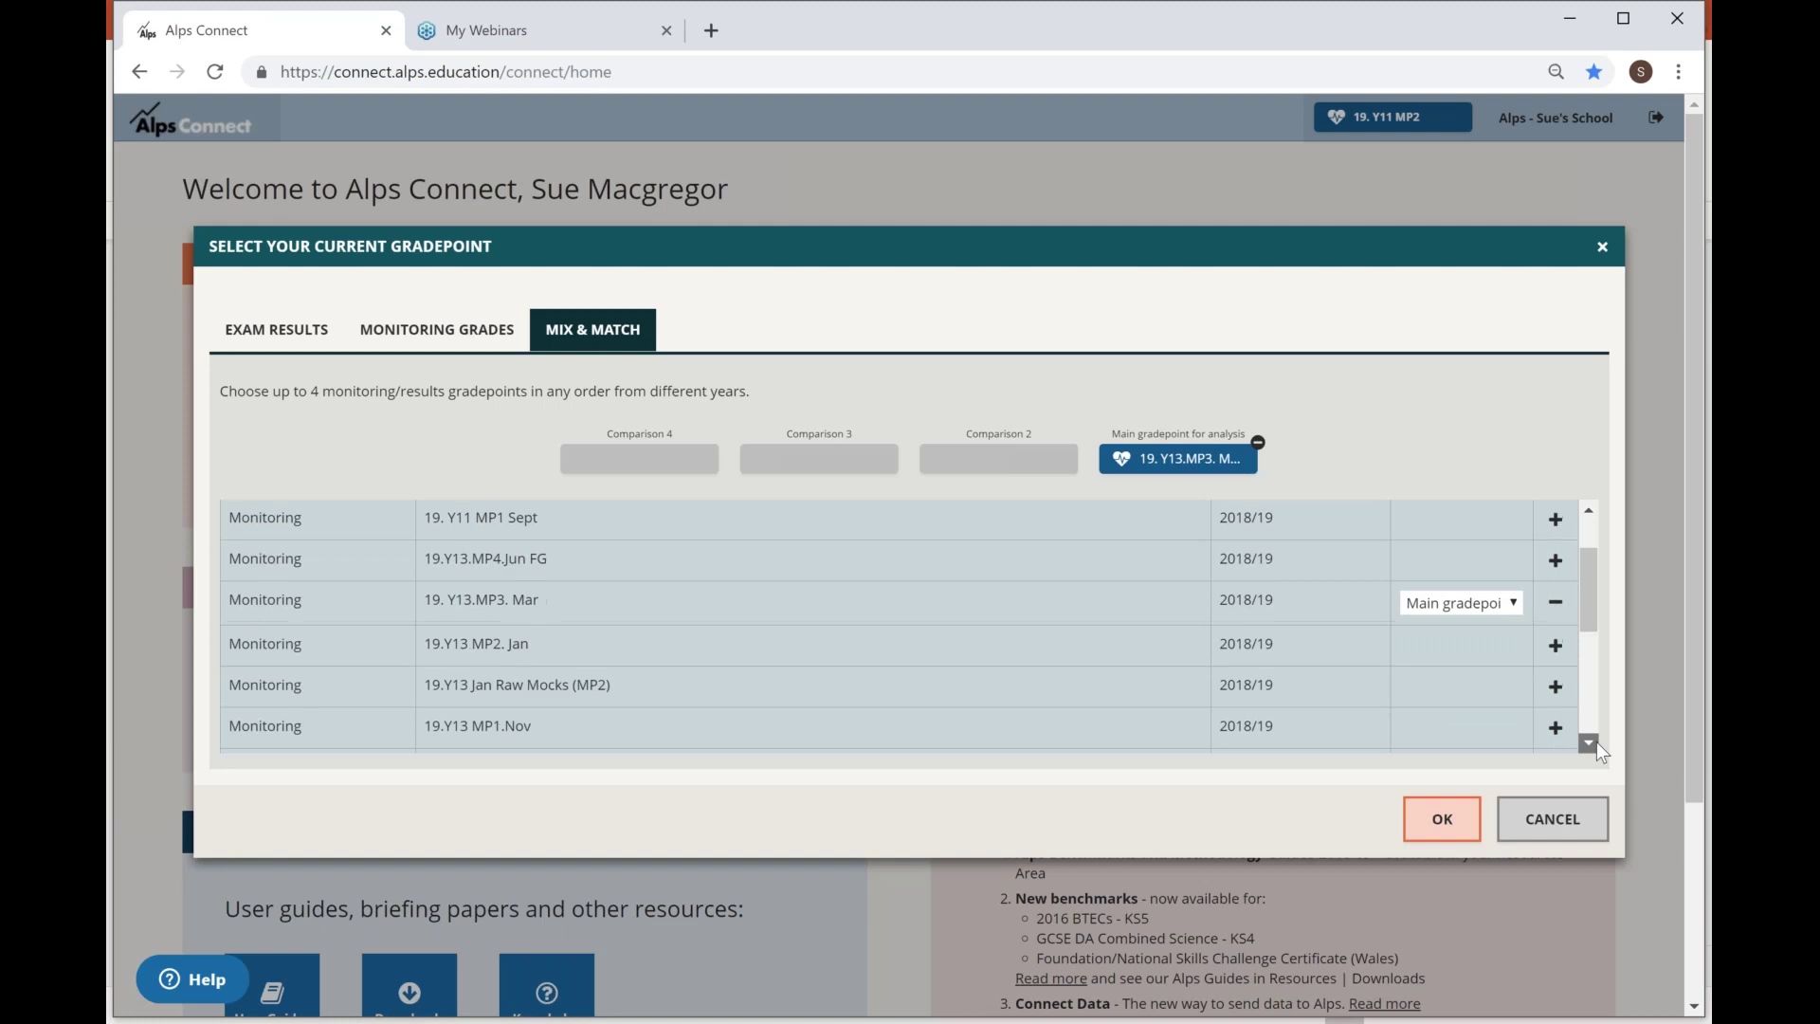
click(1556, 644)
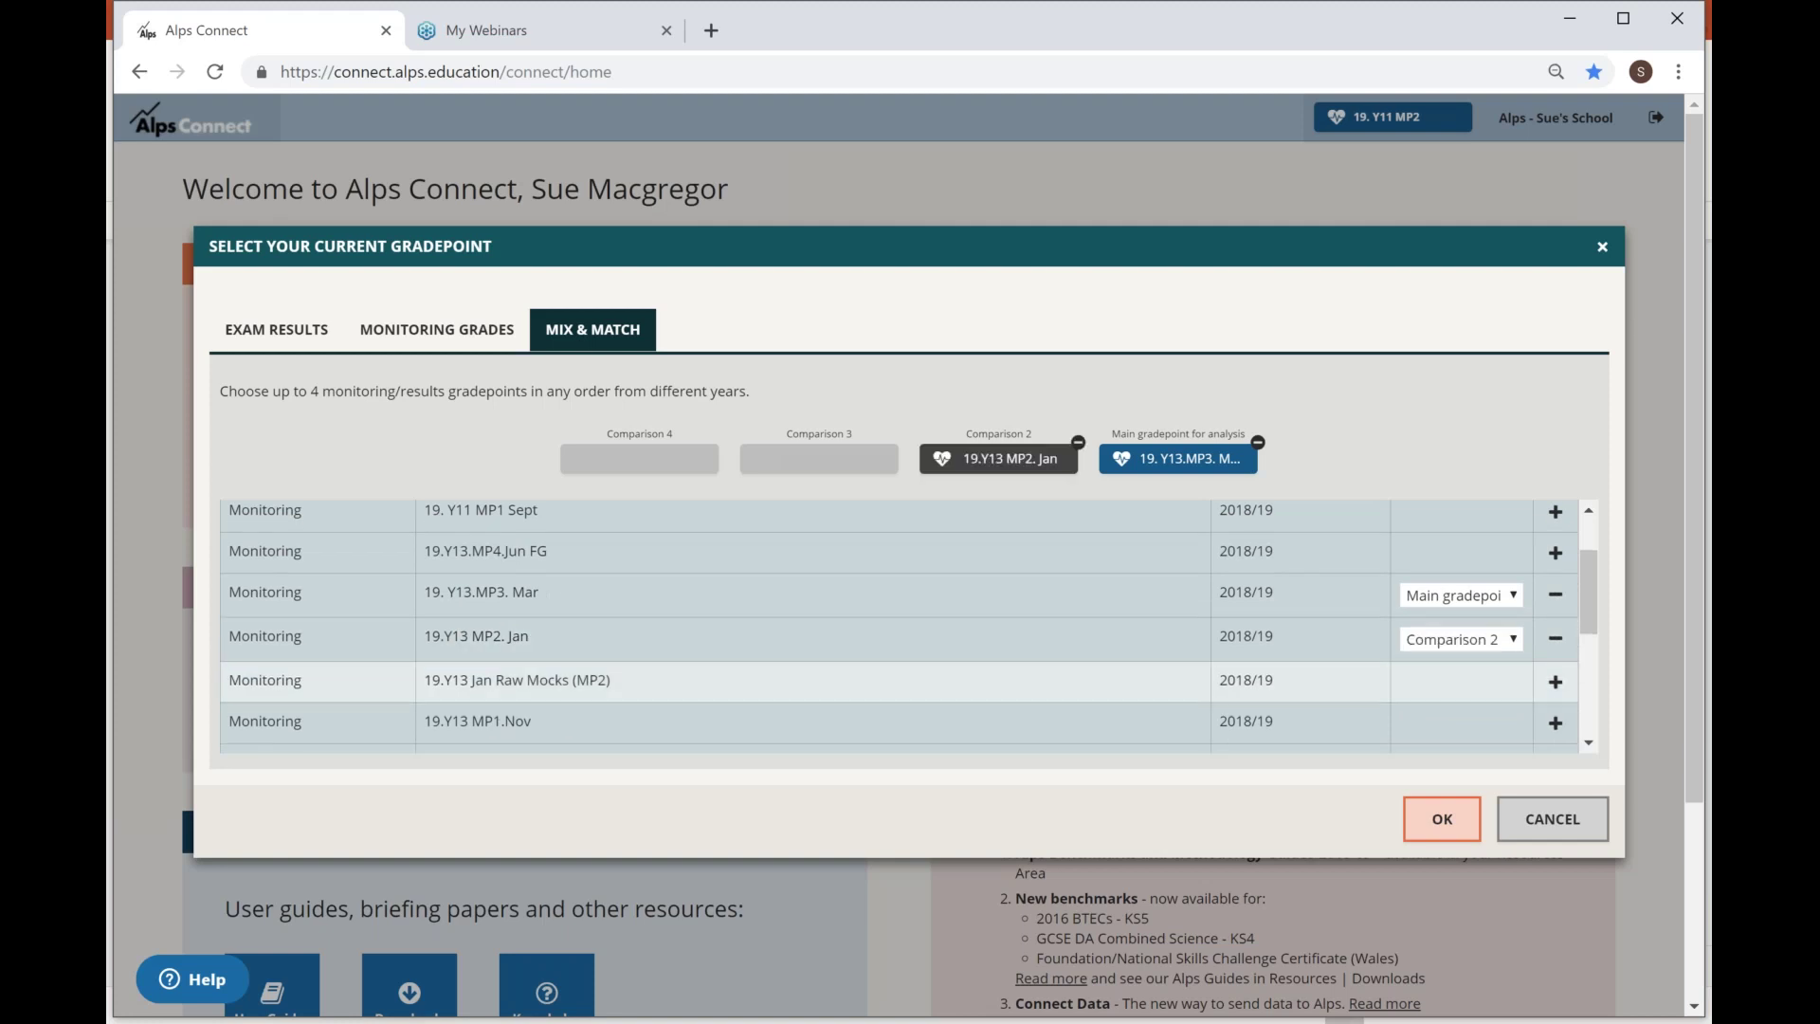
click(1556, 681)
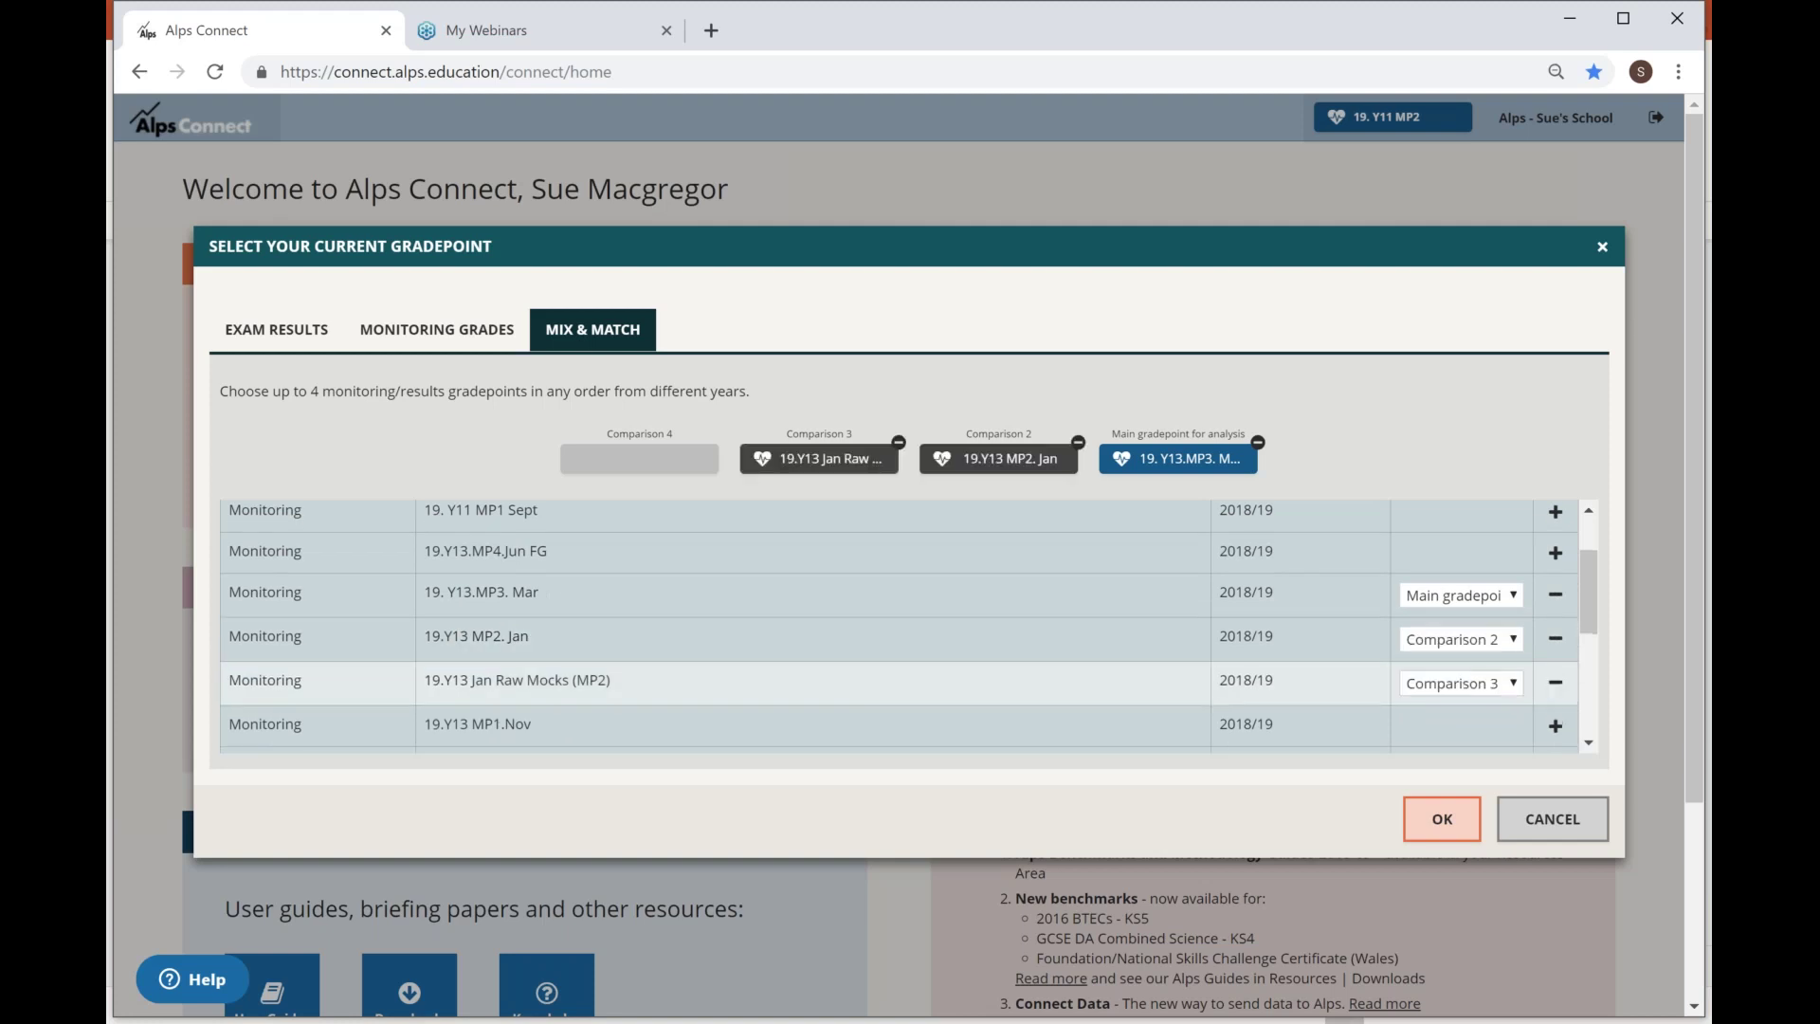
click(1472, 830)
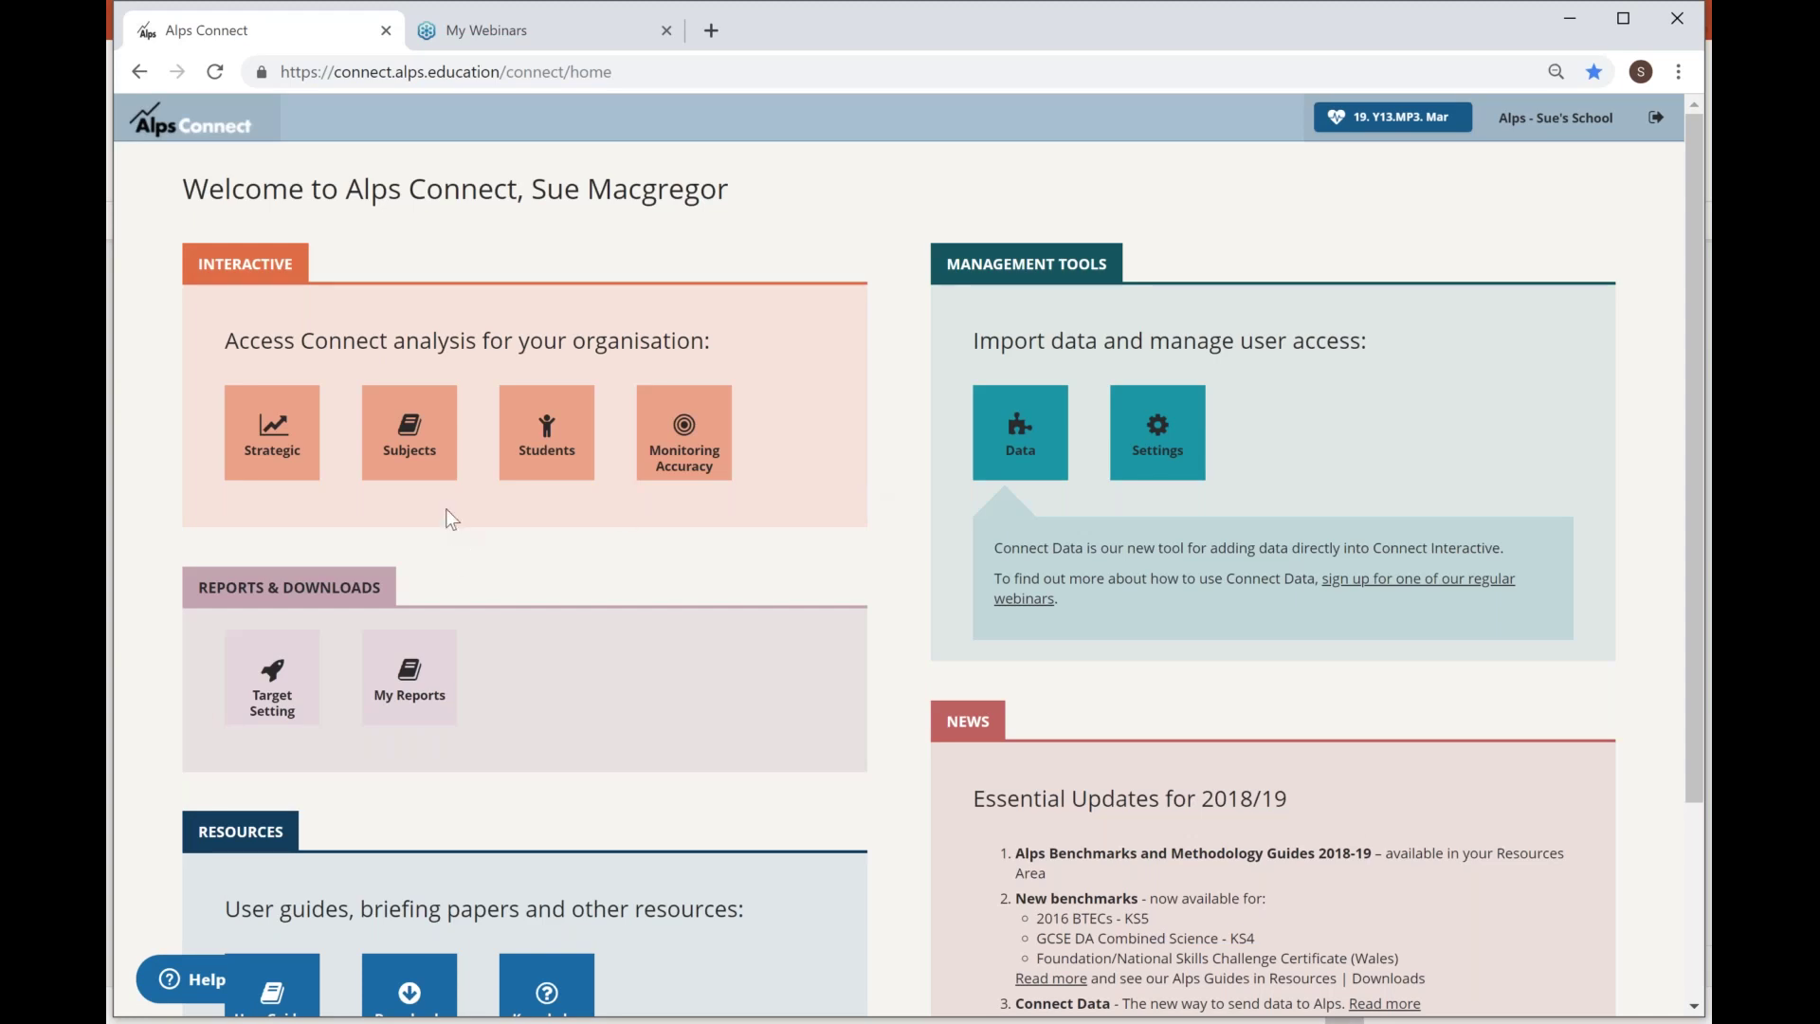
Open the A - Biology overview from Subjects and examine its results by student group, teacher and teaching set across the three gradepoints.
click(437, 440)
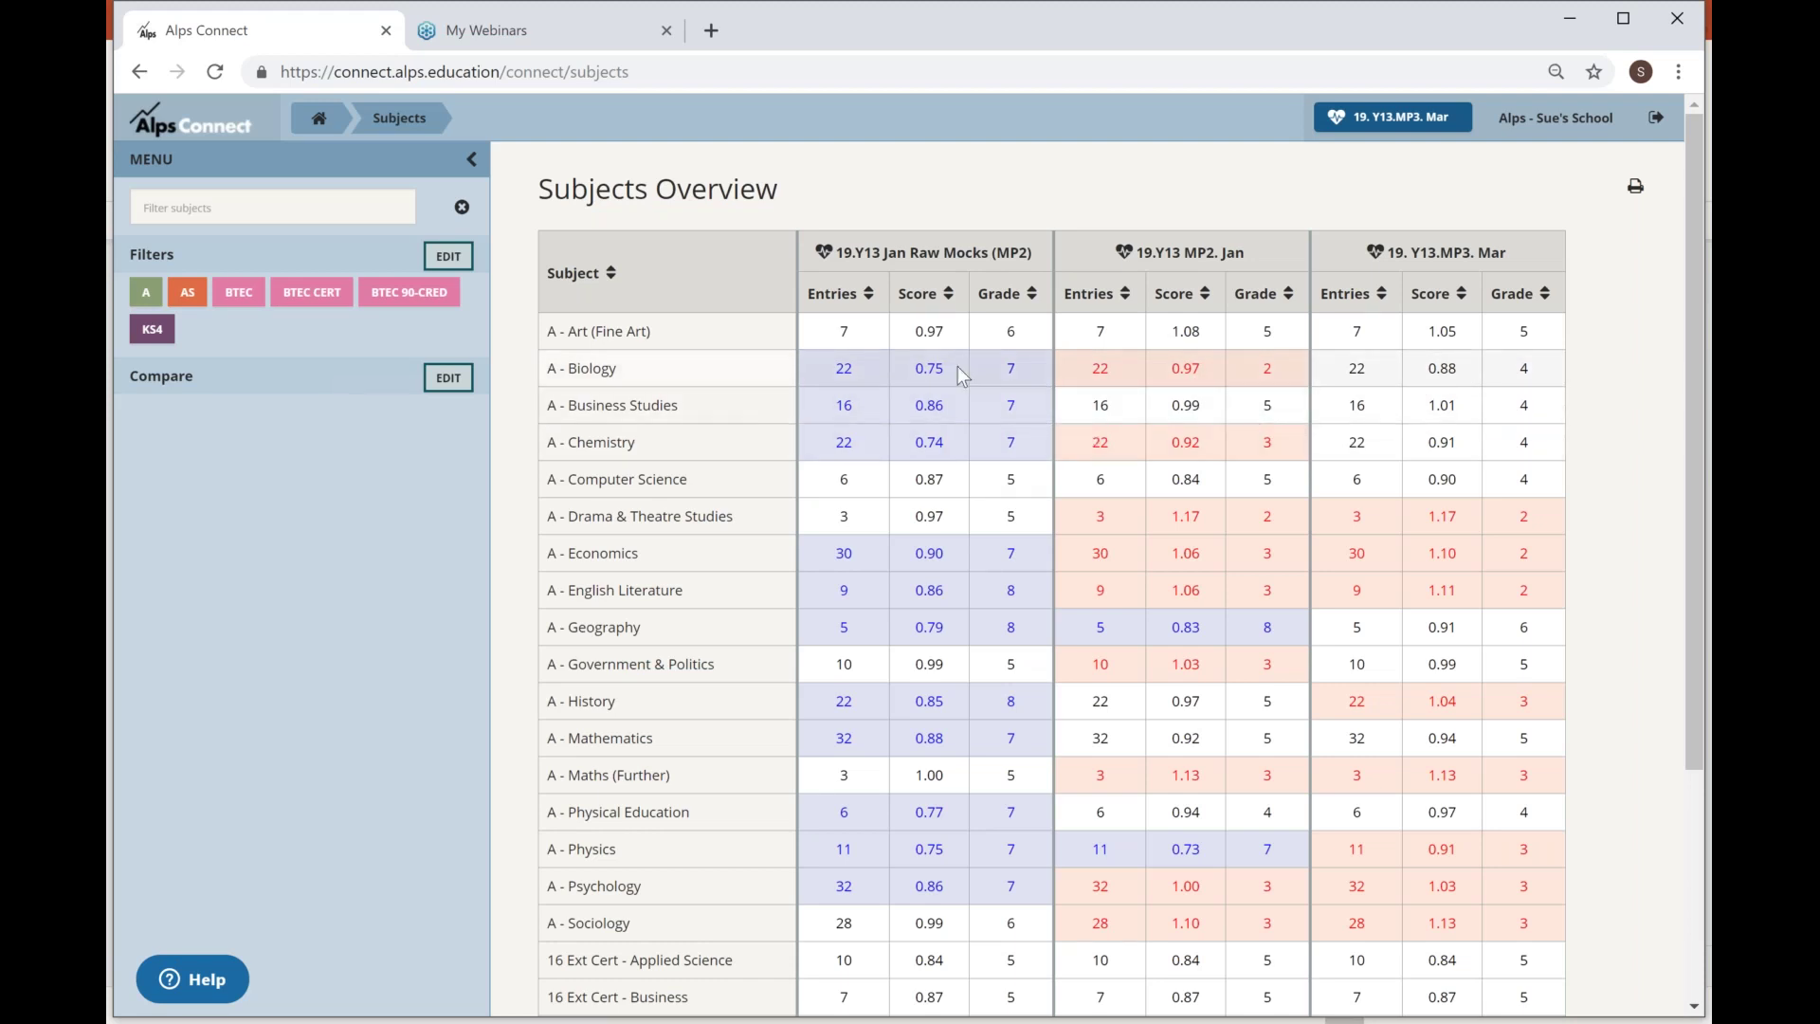
click(585, 377)
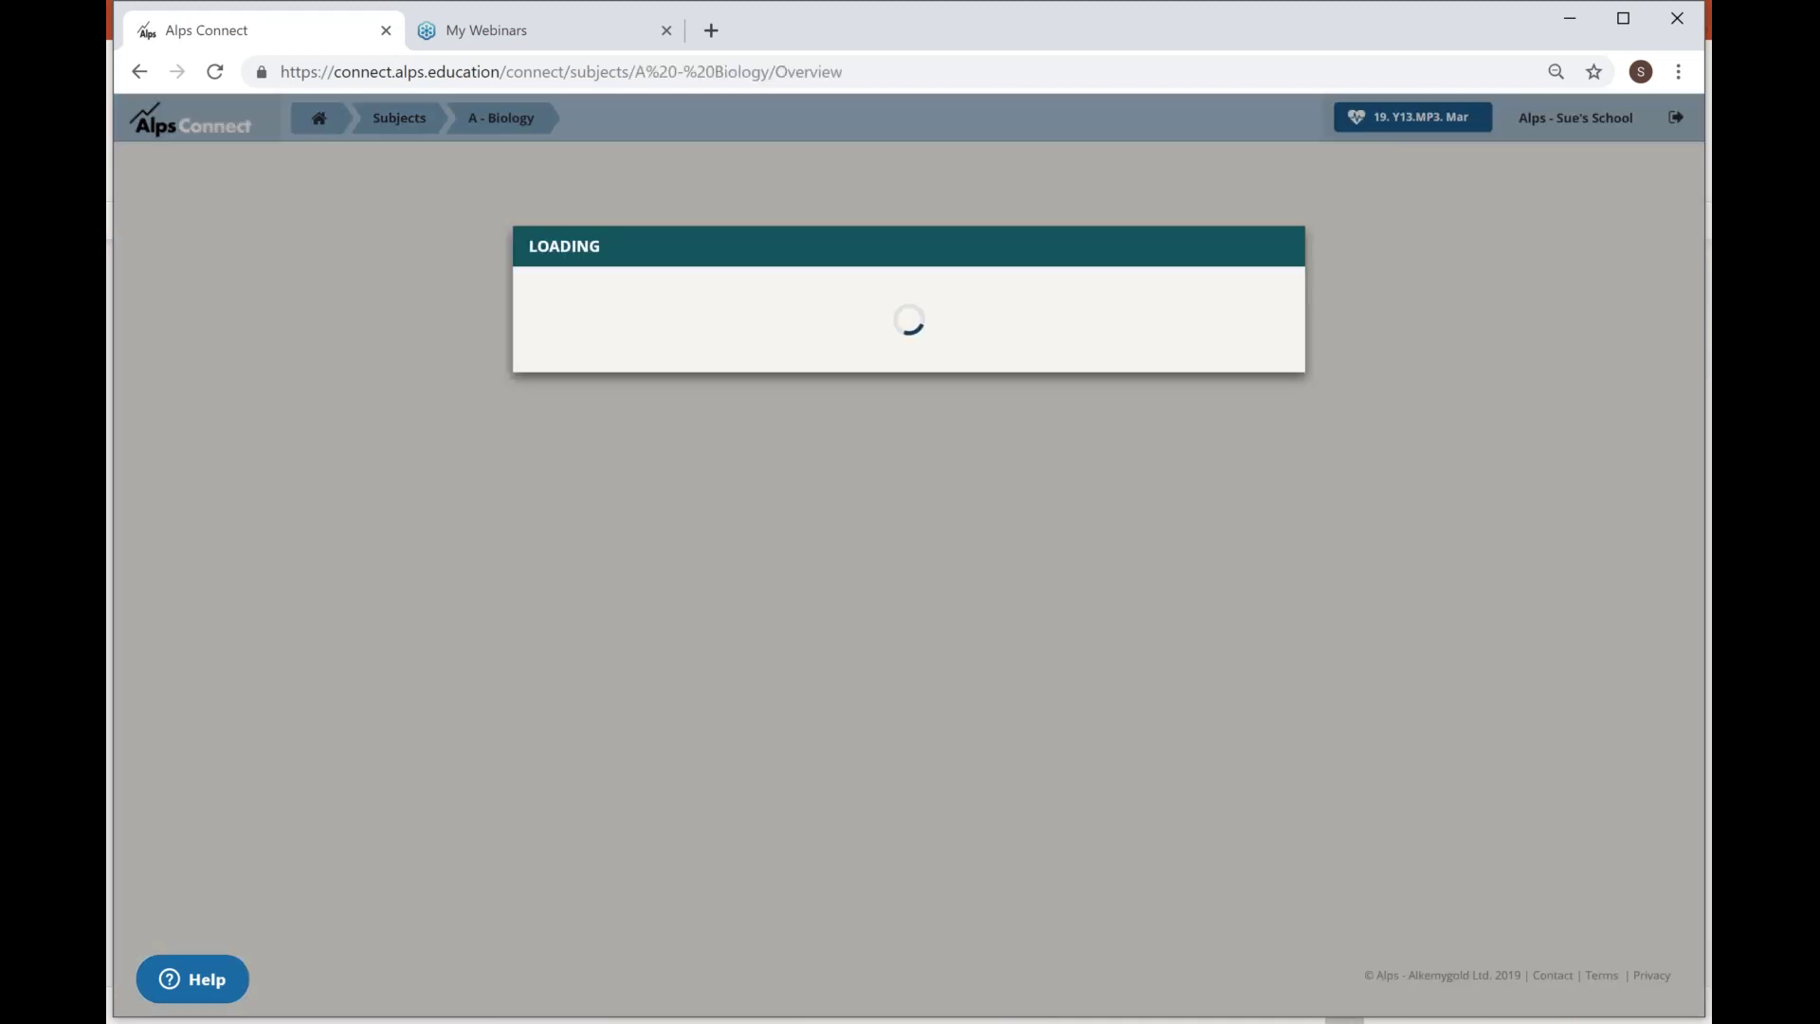
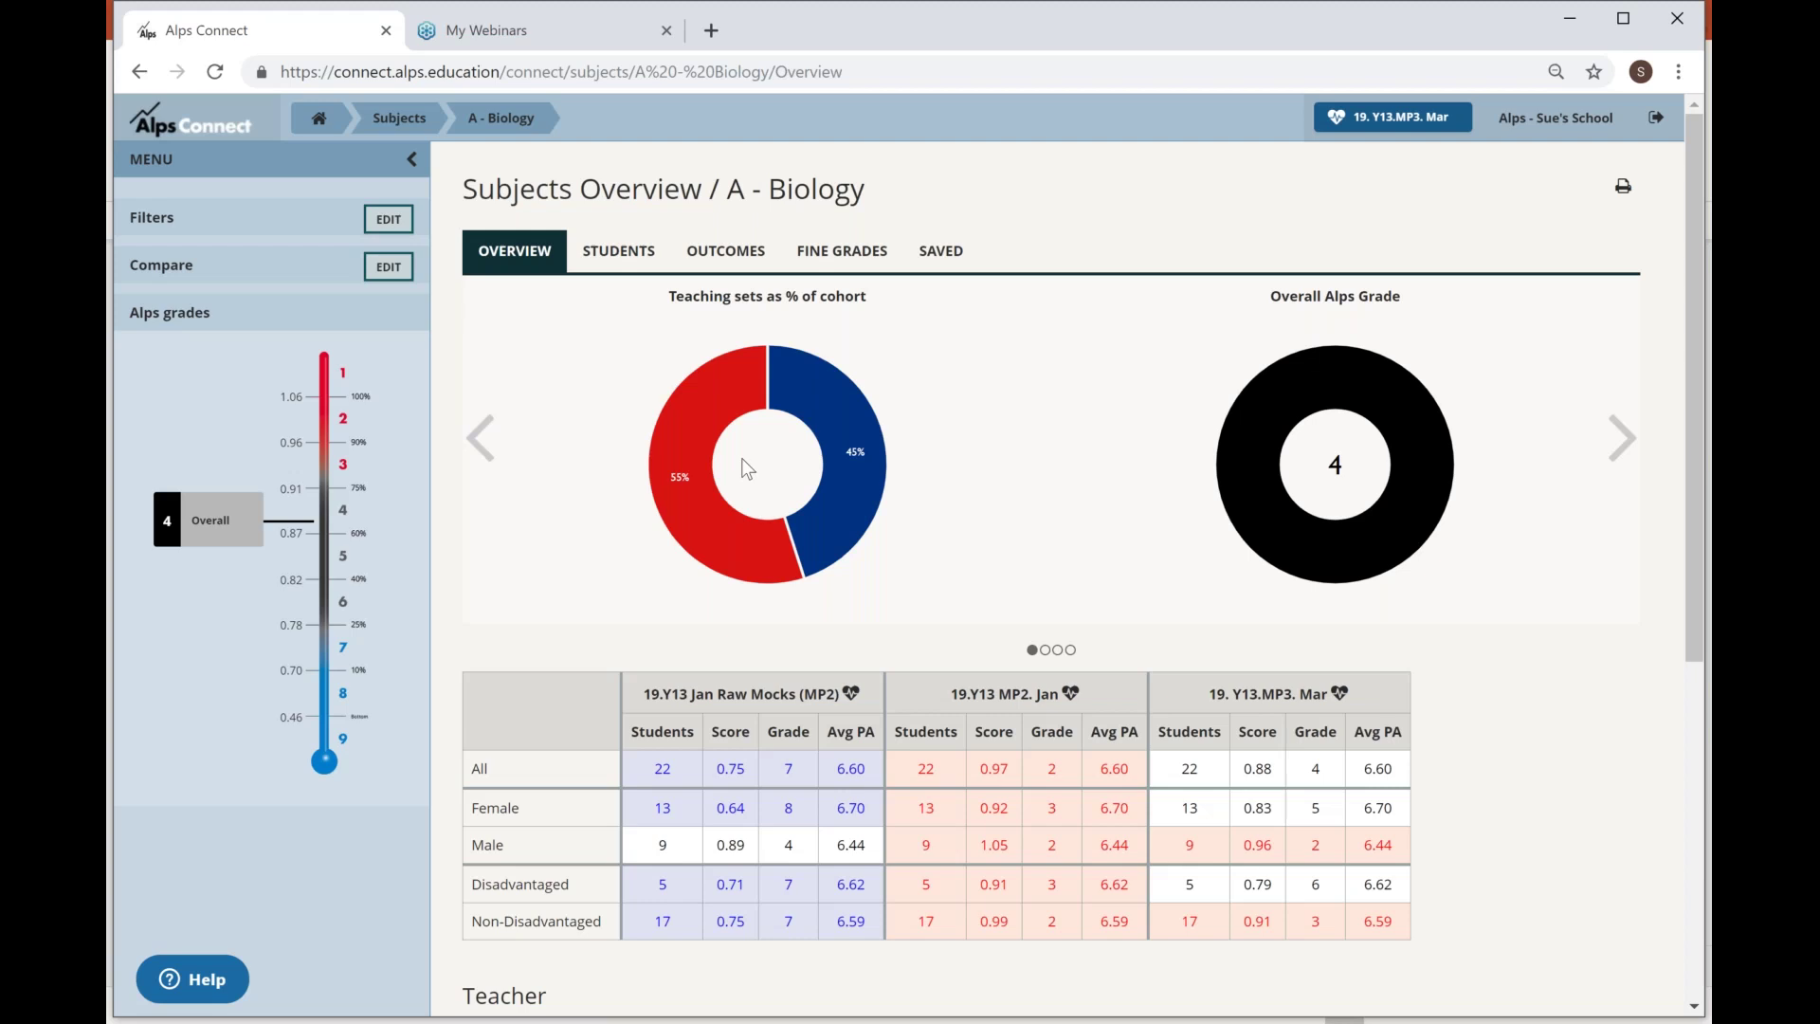
mouse_move(788, 550)
scroll(1090, 485, down, 1)
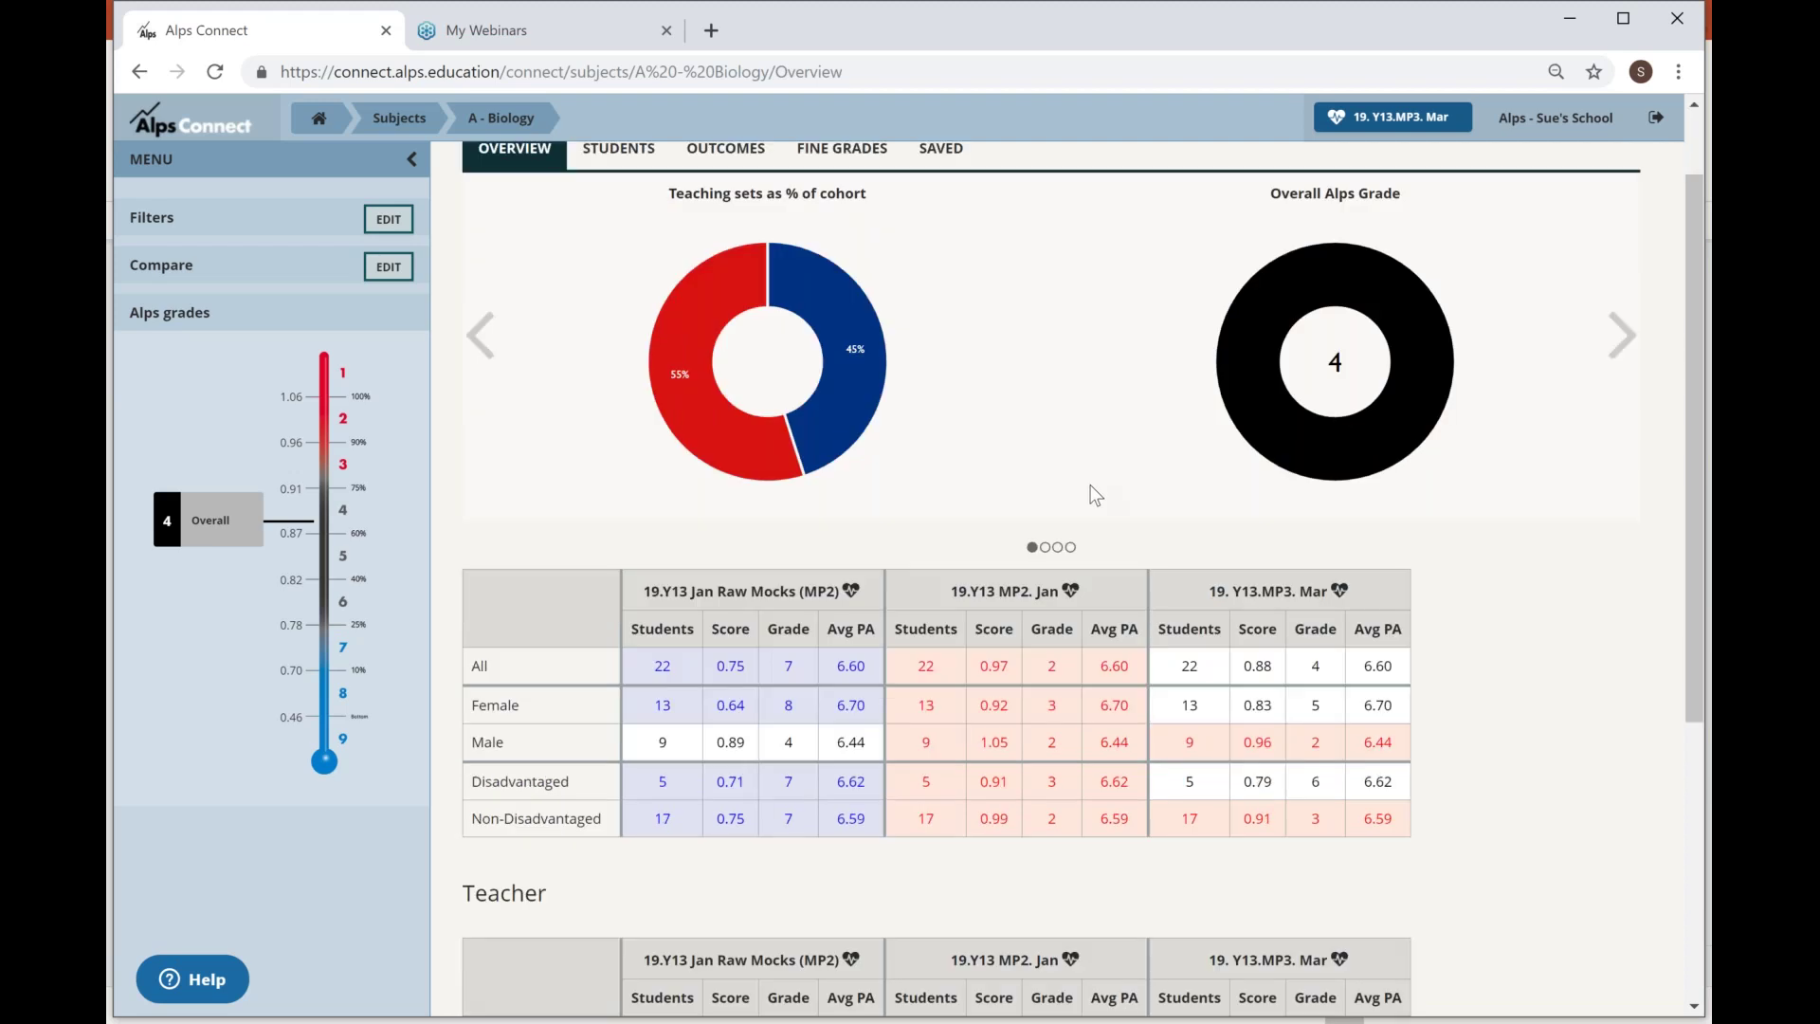
scroll(1090, 485, down, 5)
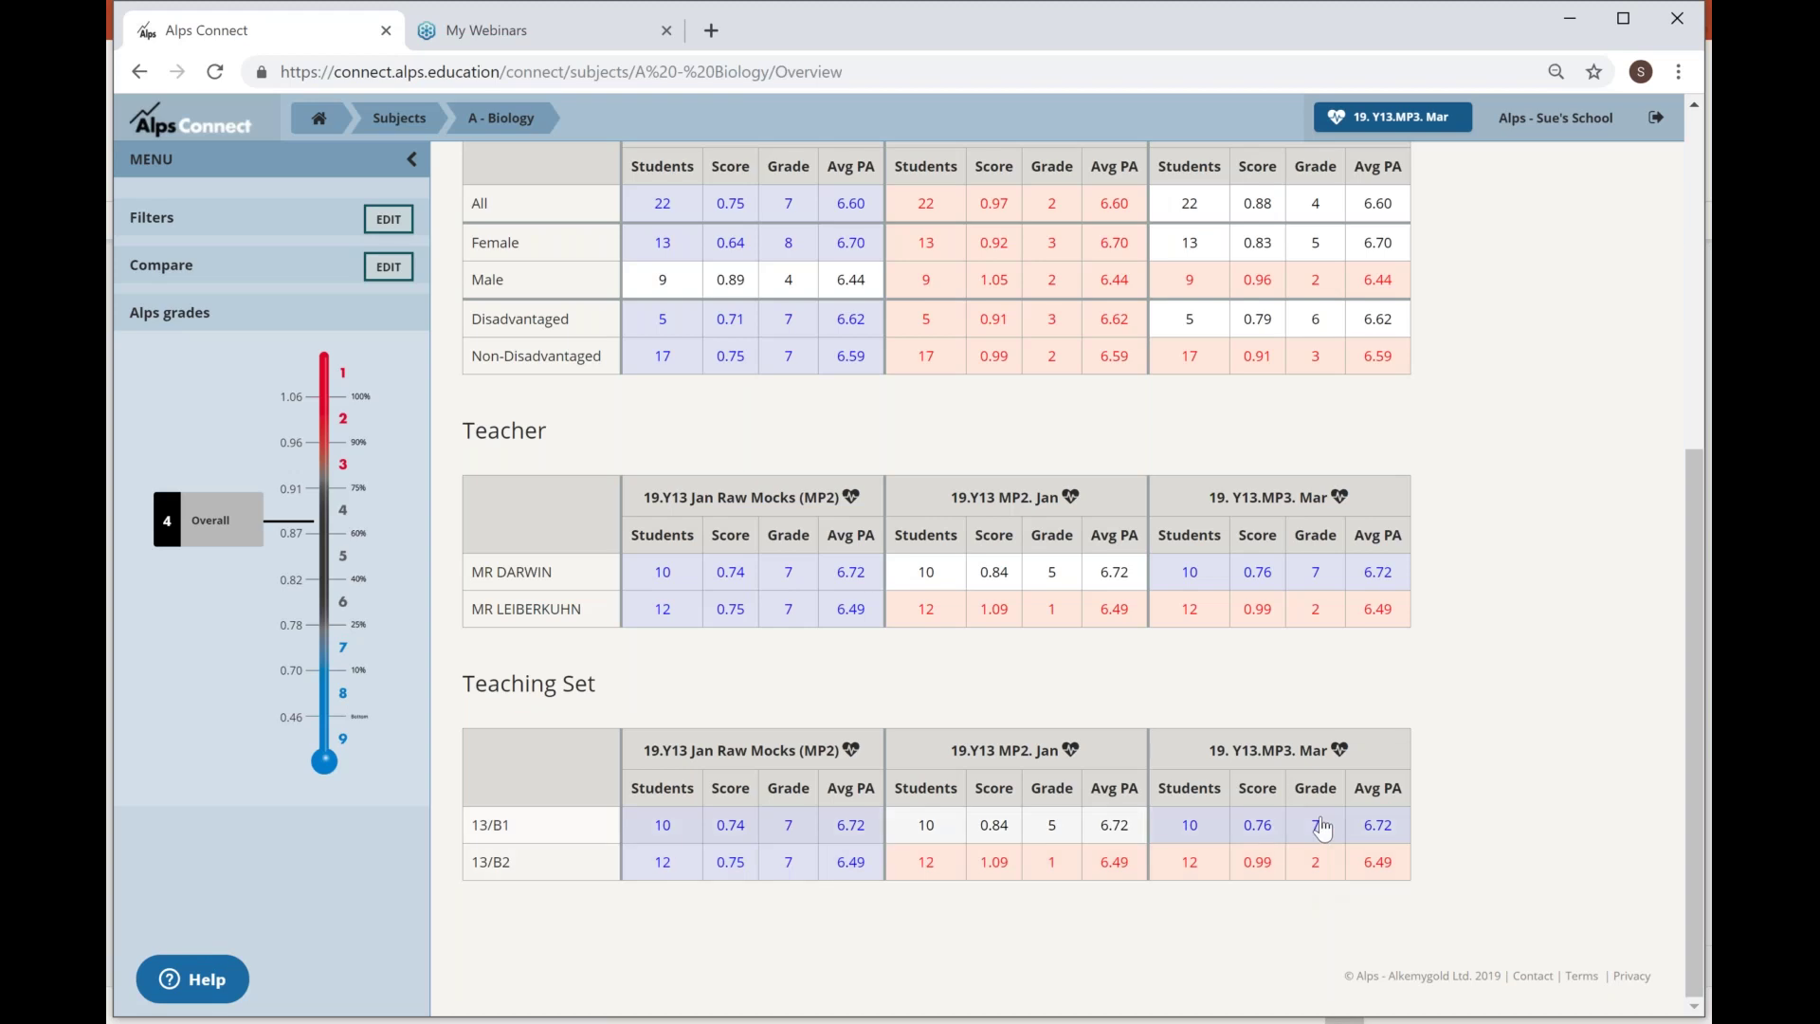
Recheck the overall A - Biology results for each gradepoint and open the subject's student list.
scroll(1322, 828, up, 1)
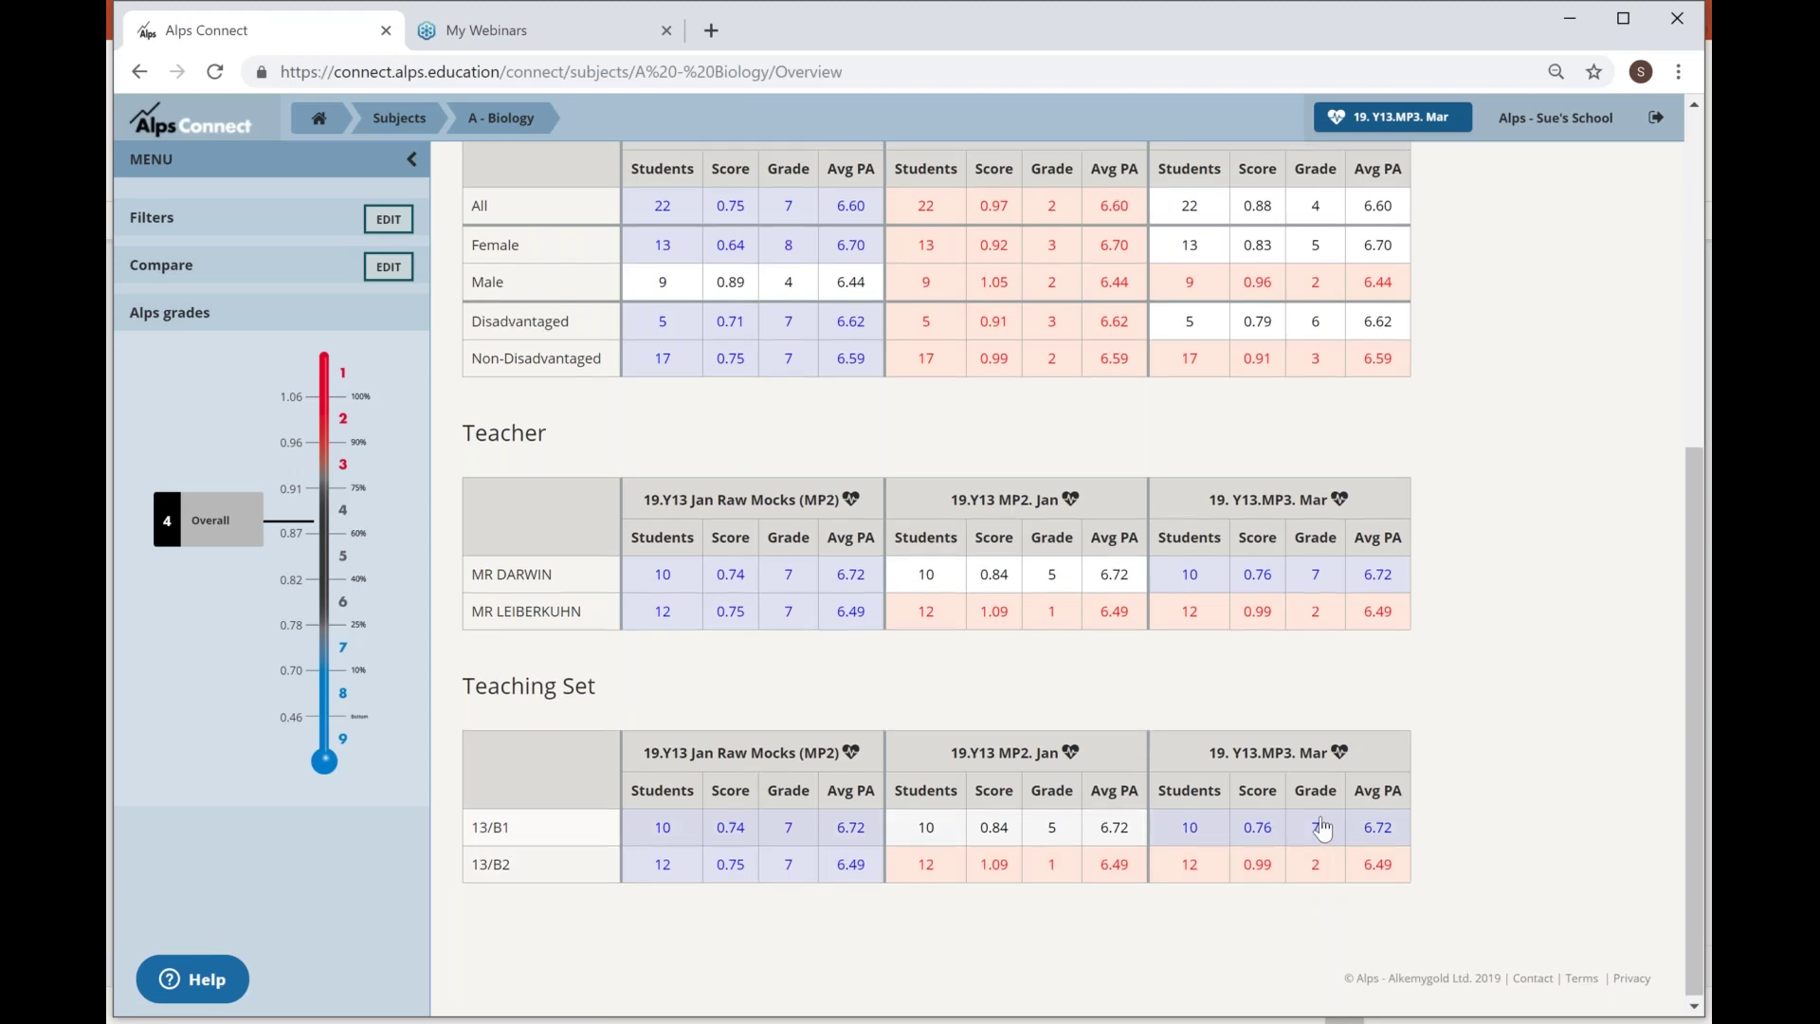
scroll(1322, 827, up, 5)
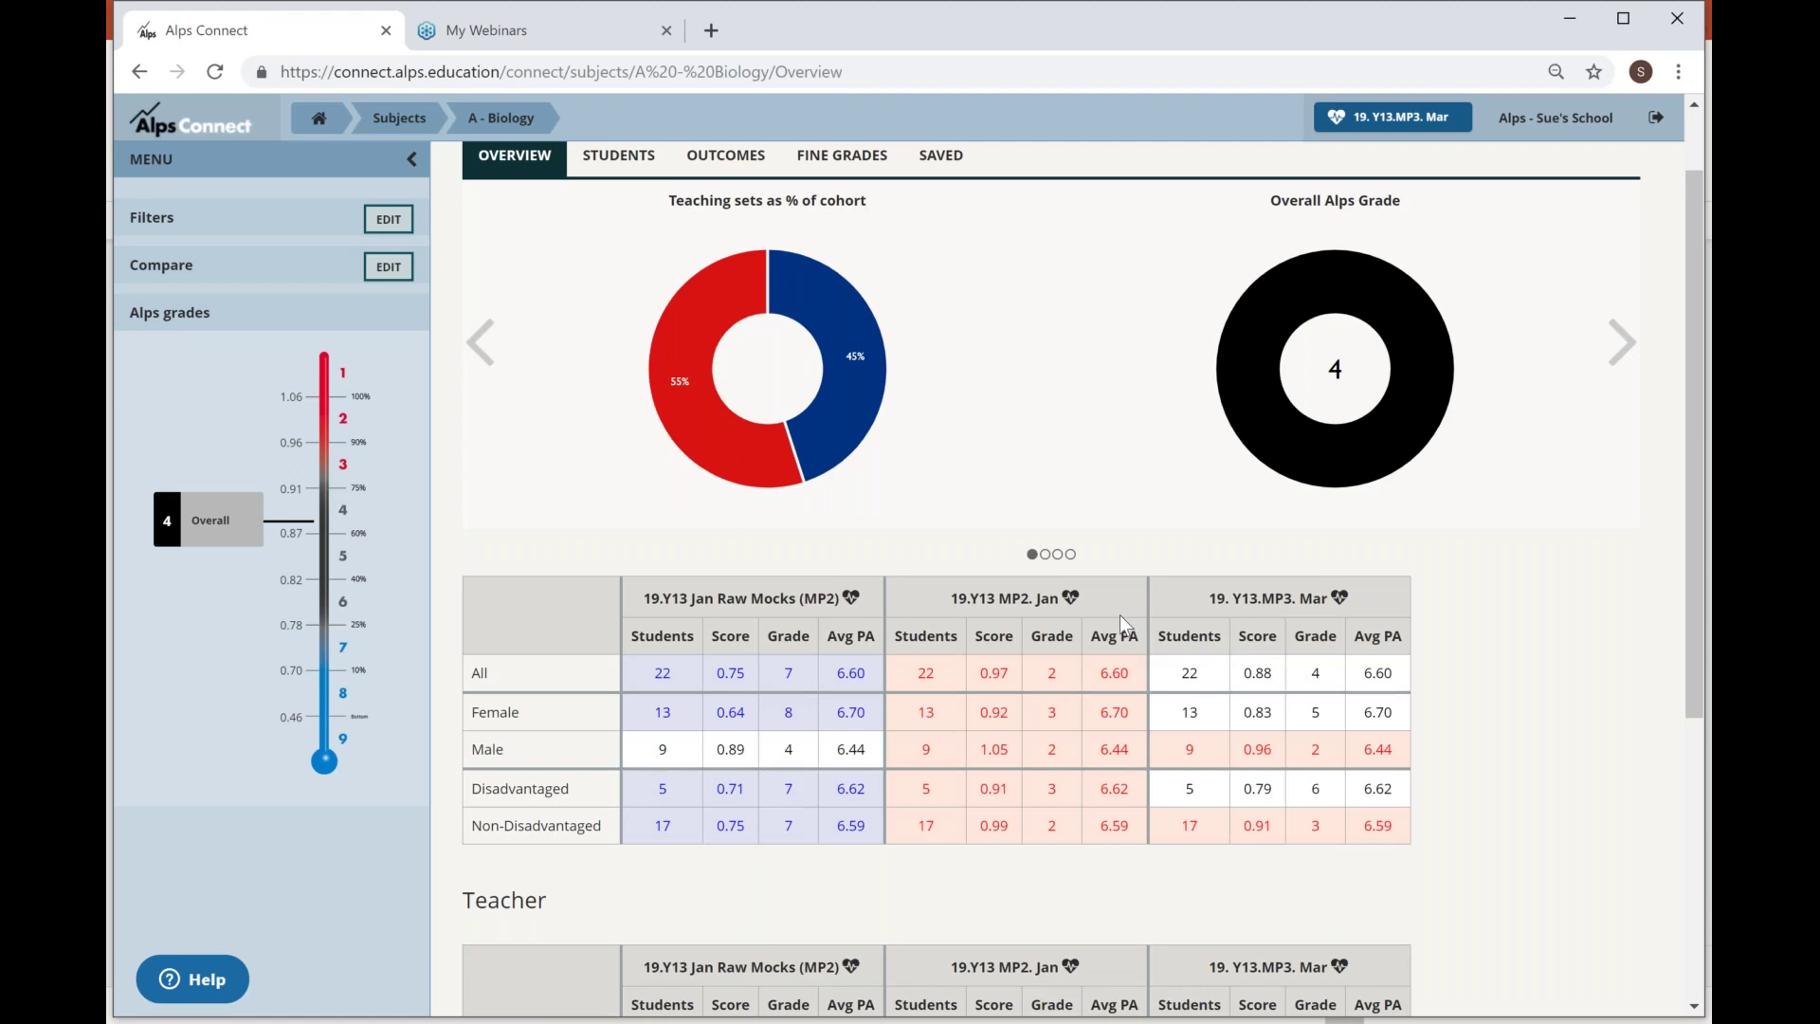
scroll(411, 419, up, 1)
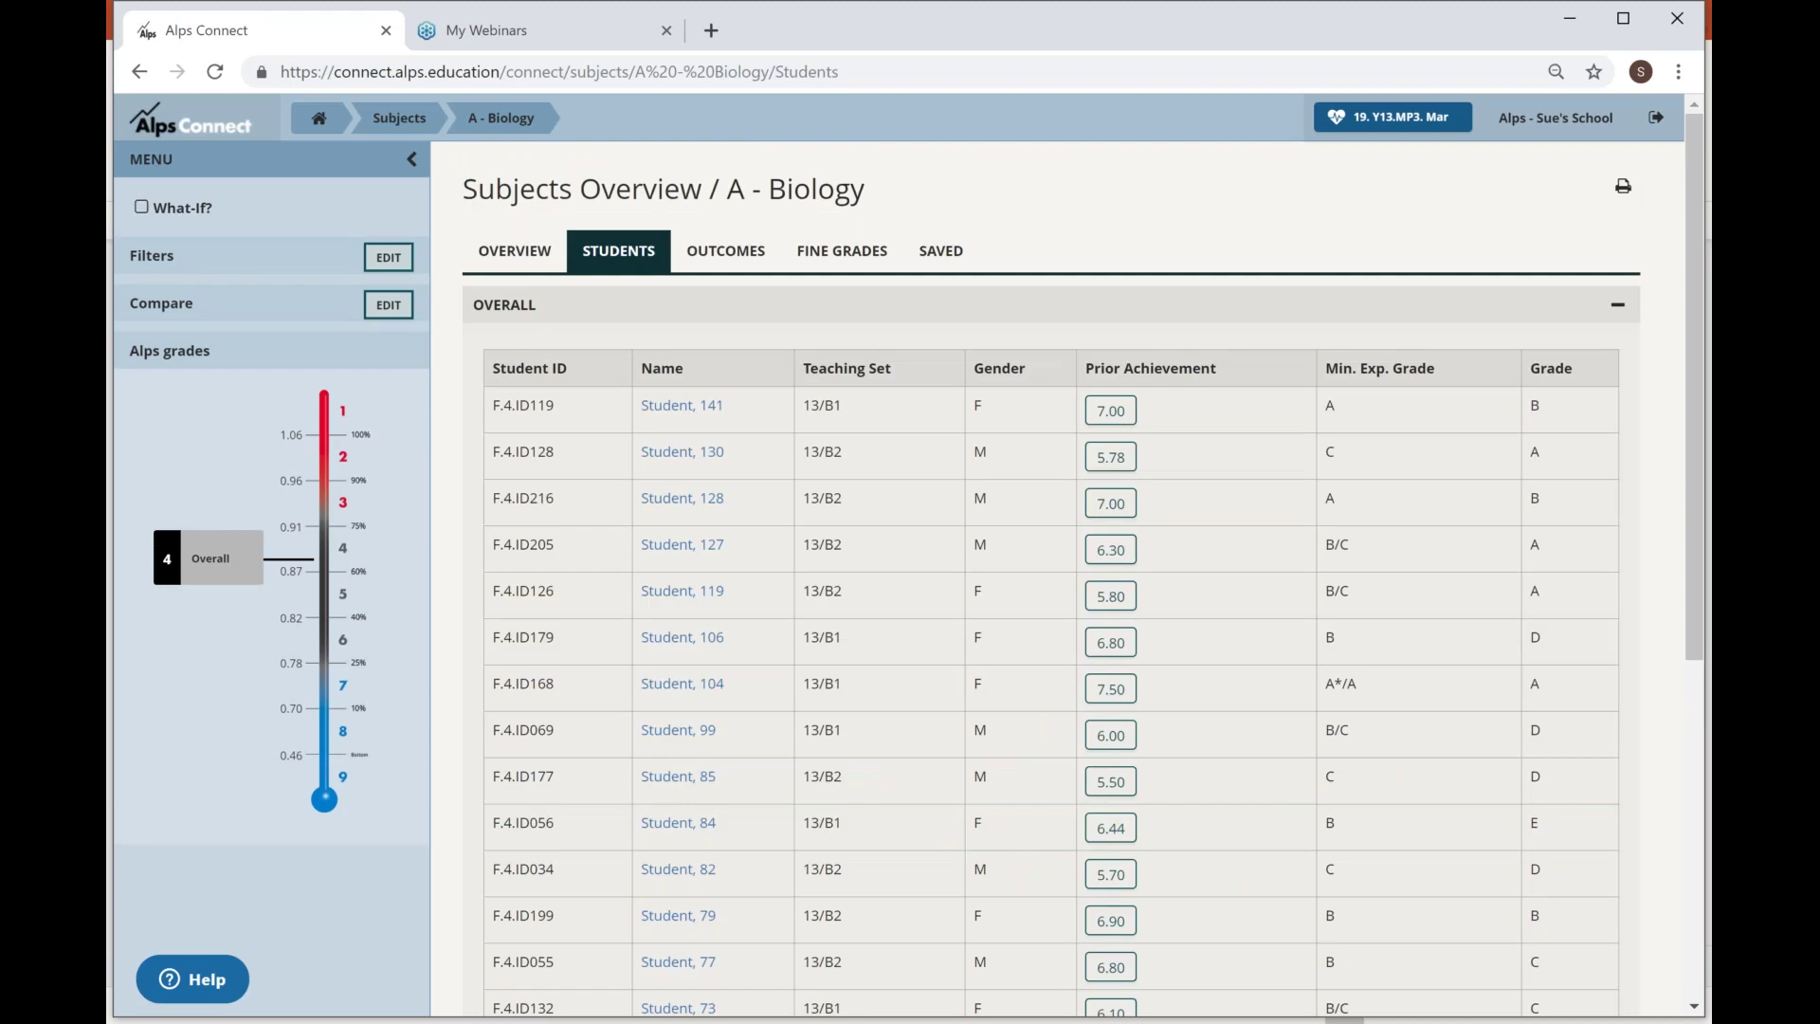
Sort the A - Biology student list by prior achievement, highest first, and compare each student's grade with the minimum expected grade.
click(1185, 367)
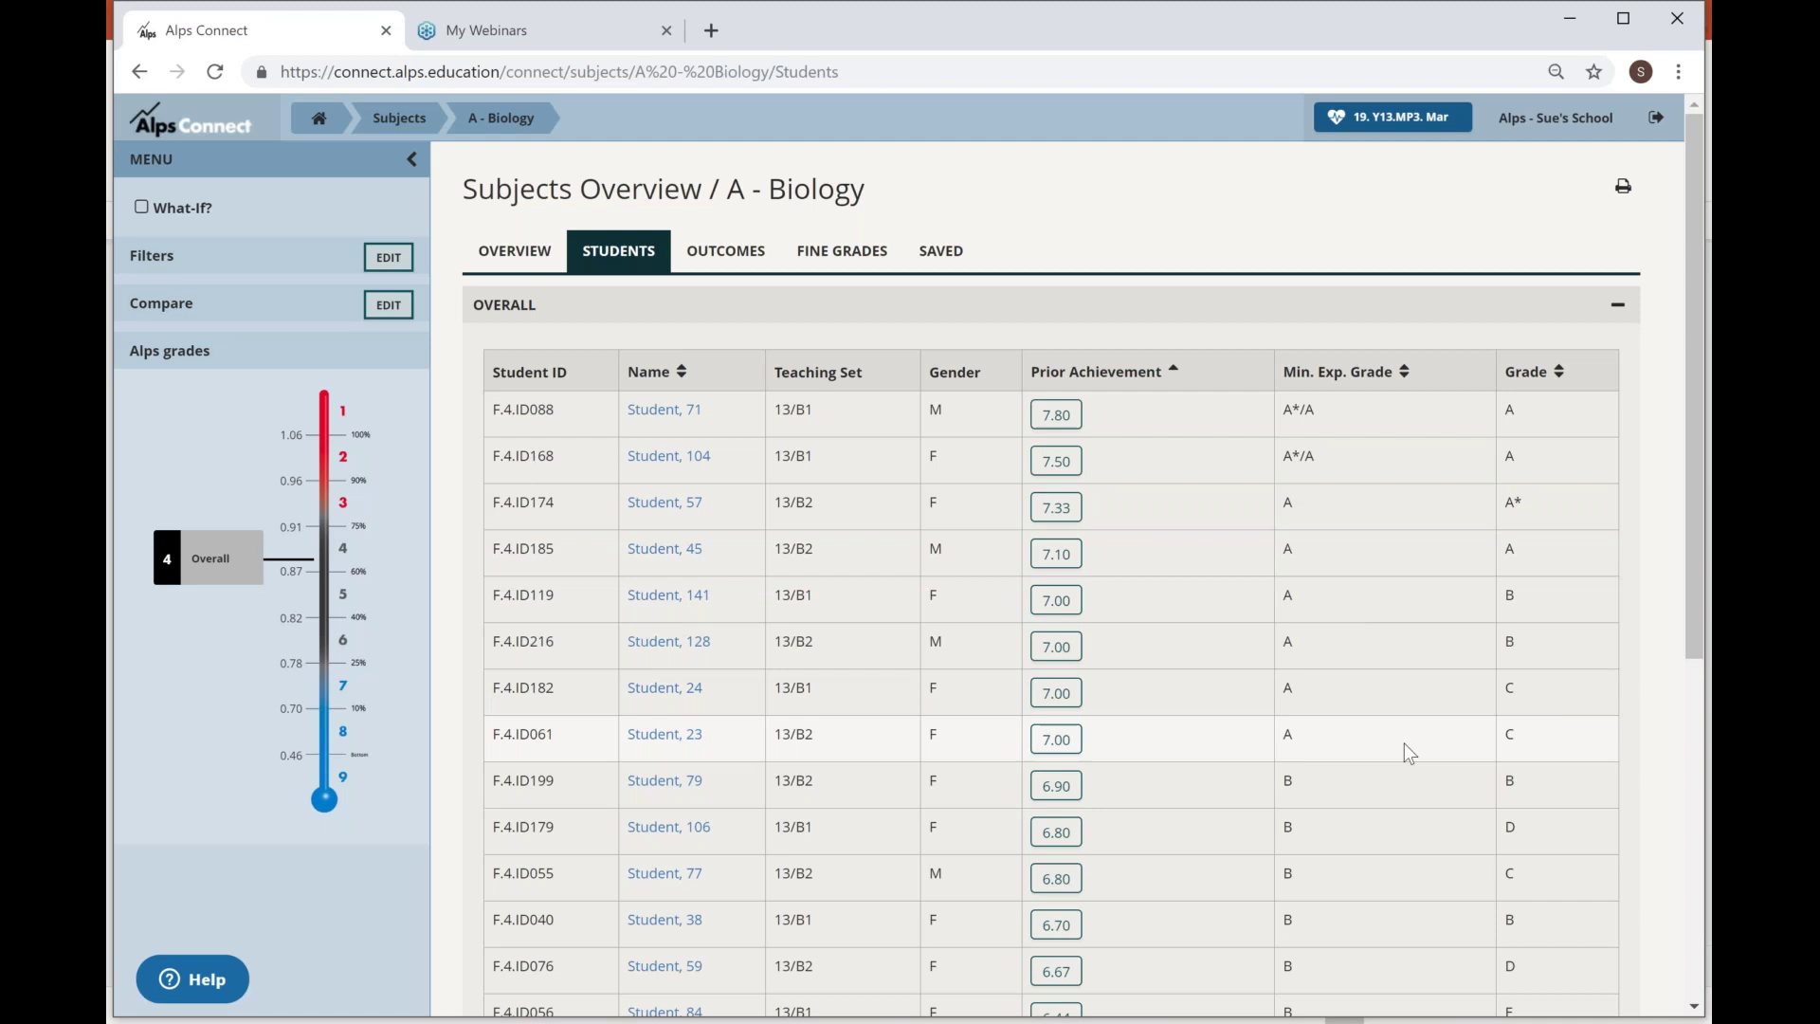
scroll(1408, 752, down, 1)
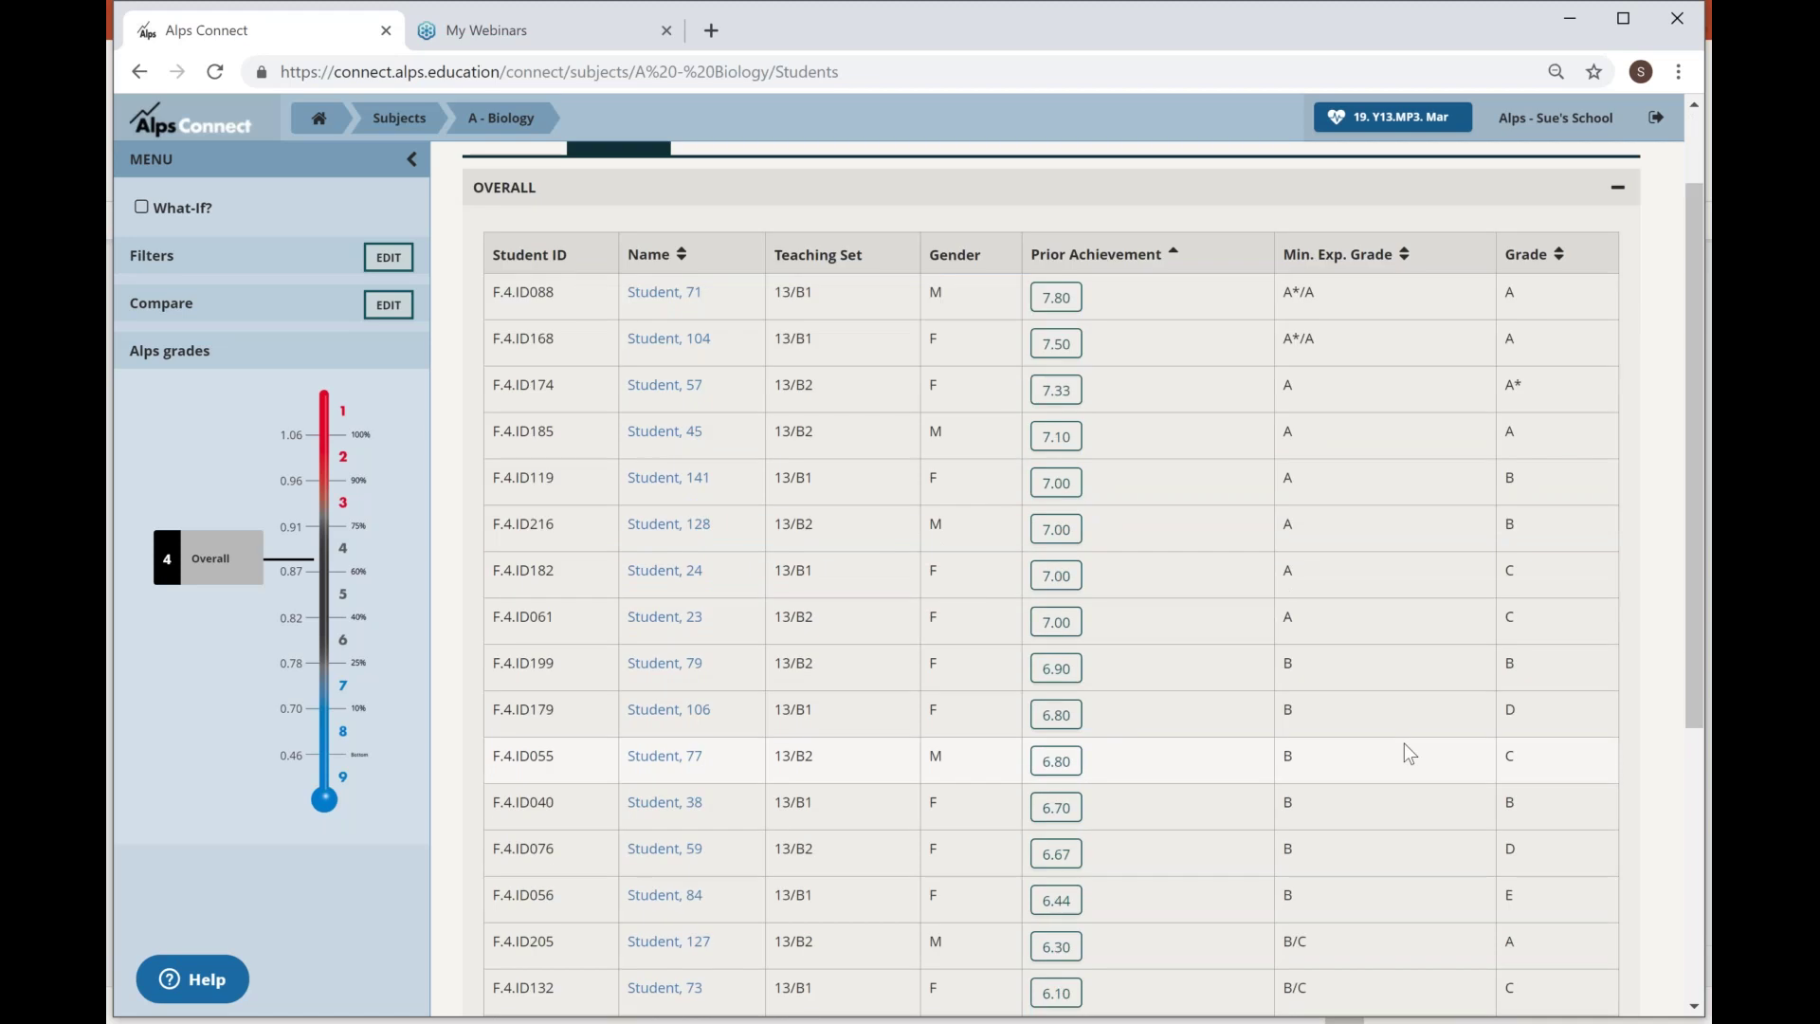
scroll(1409, 751, down, 3)
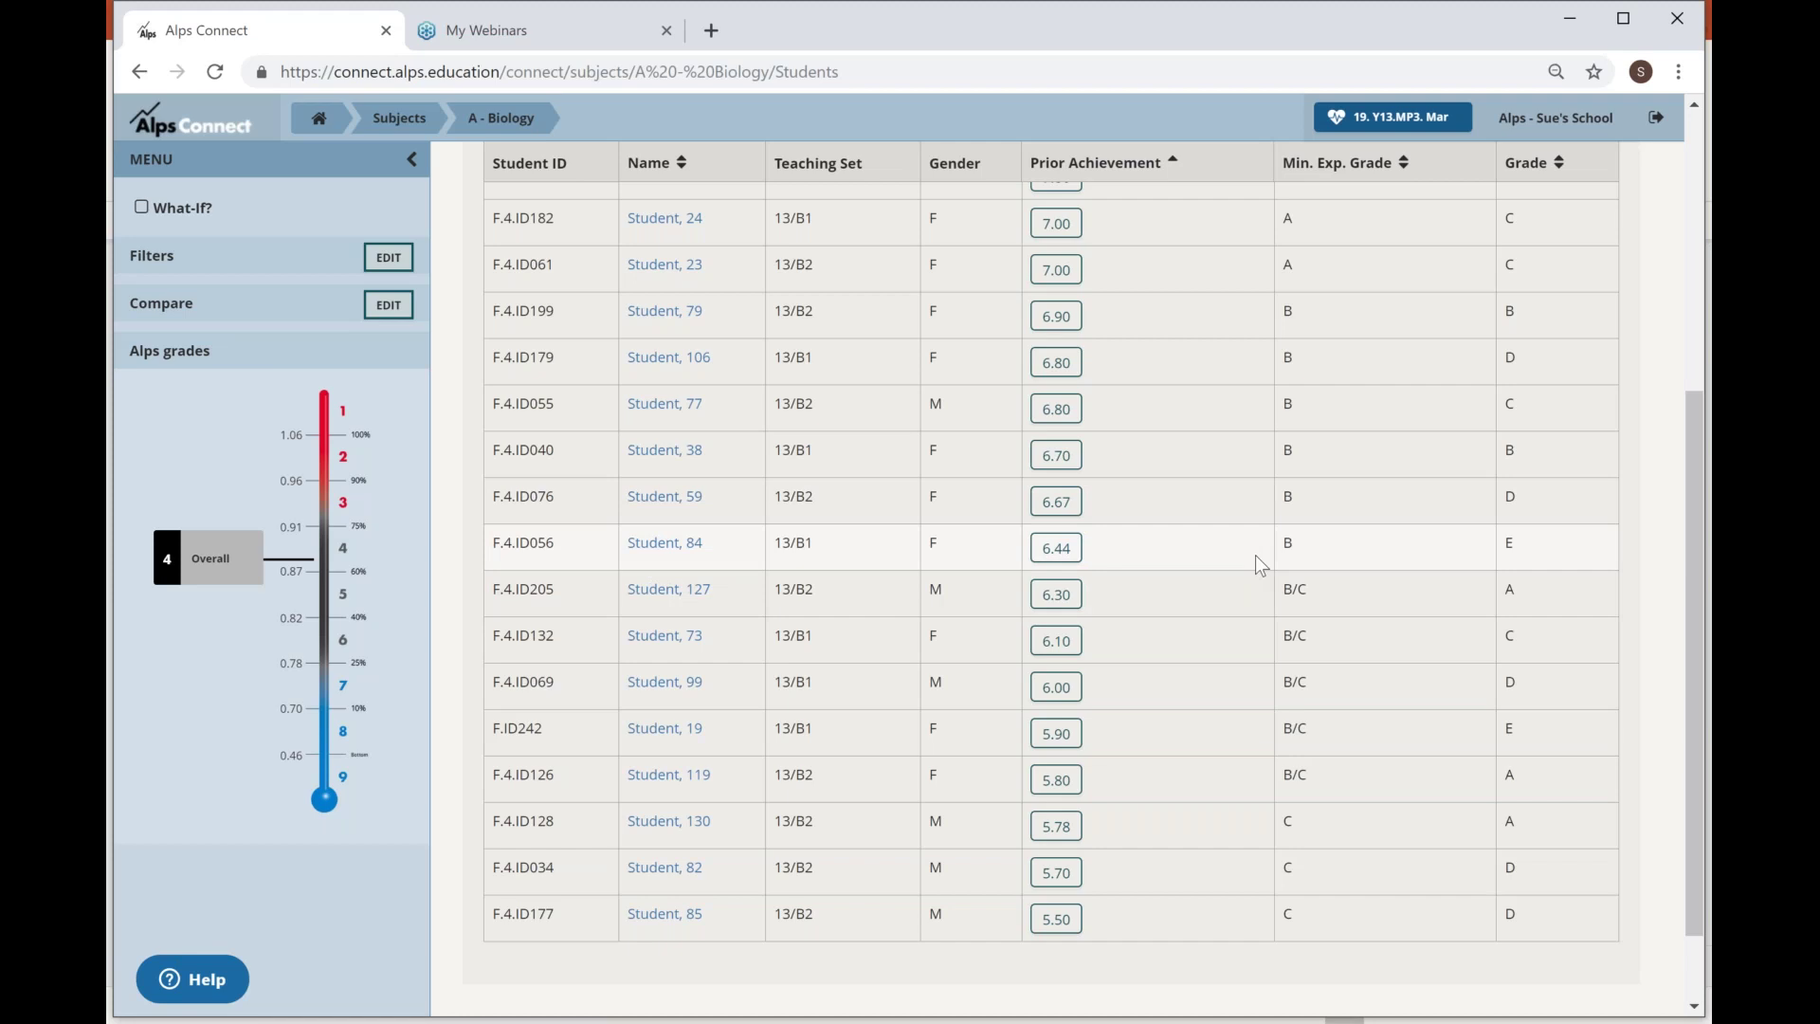
scroll(1255, 556, up, 1)
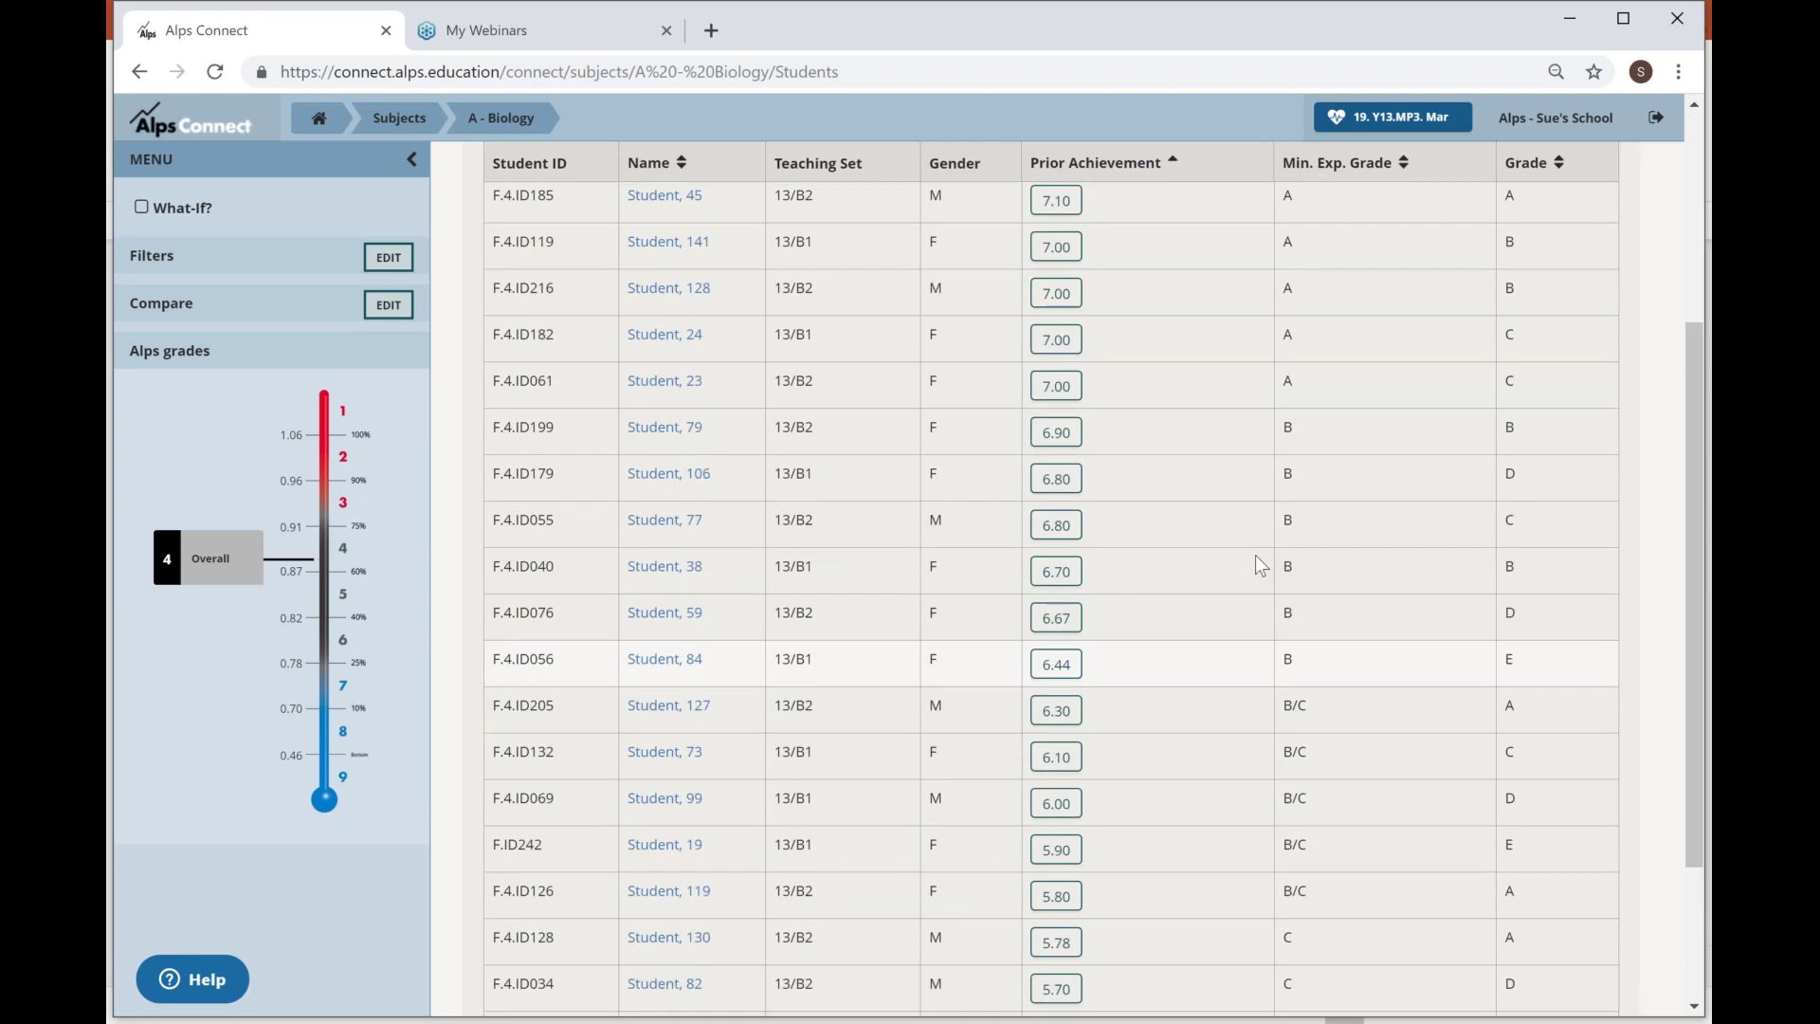
scroll(1256, 556, up, 3)
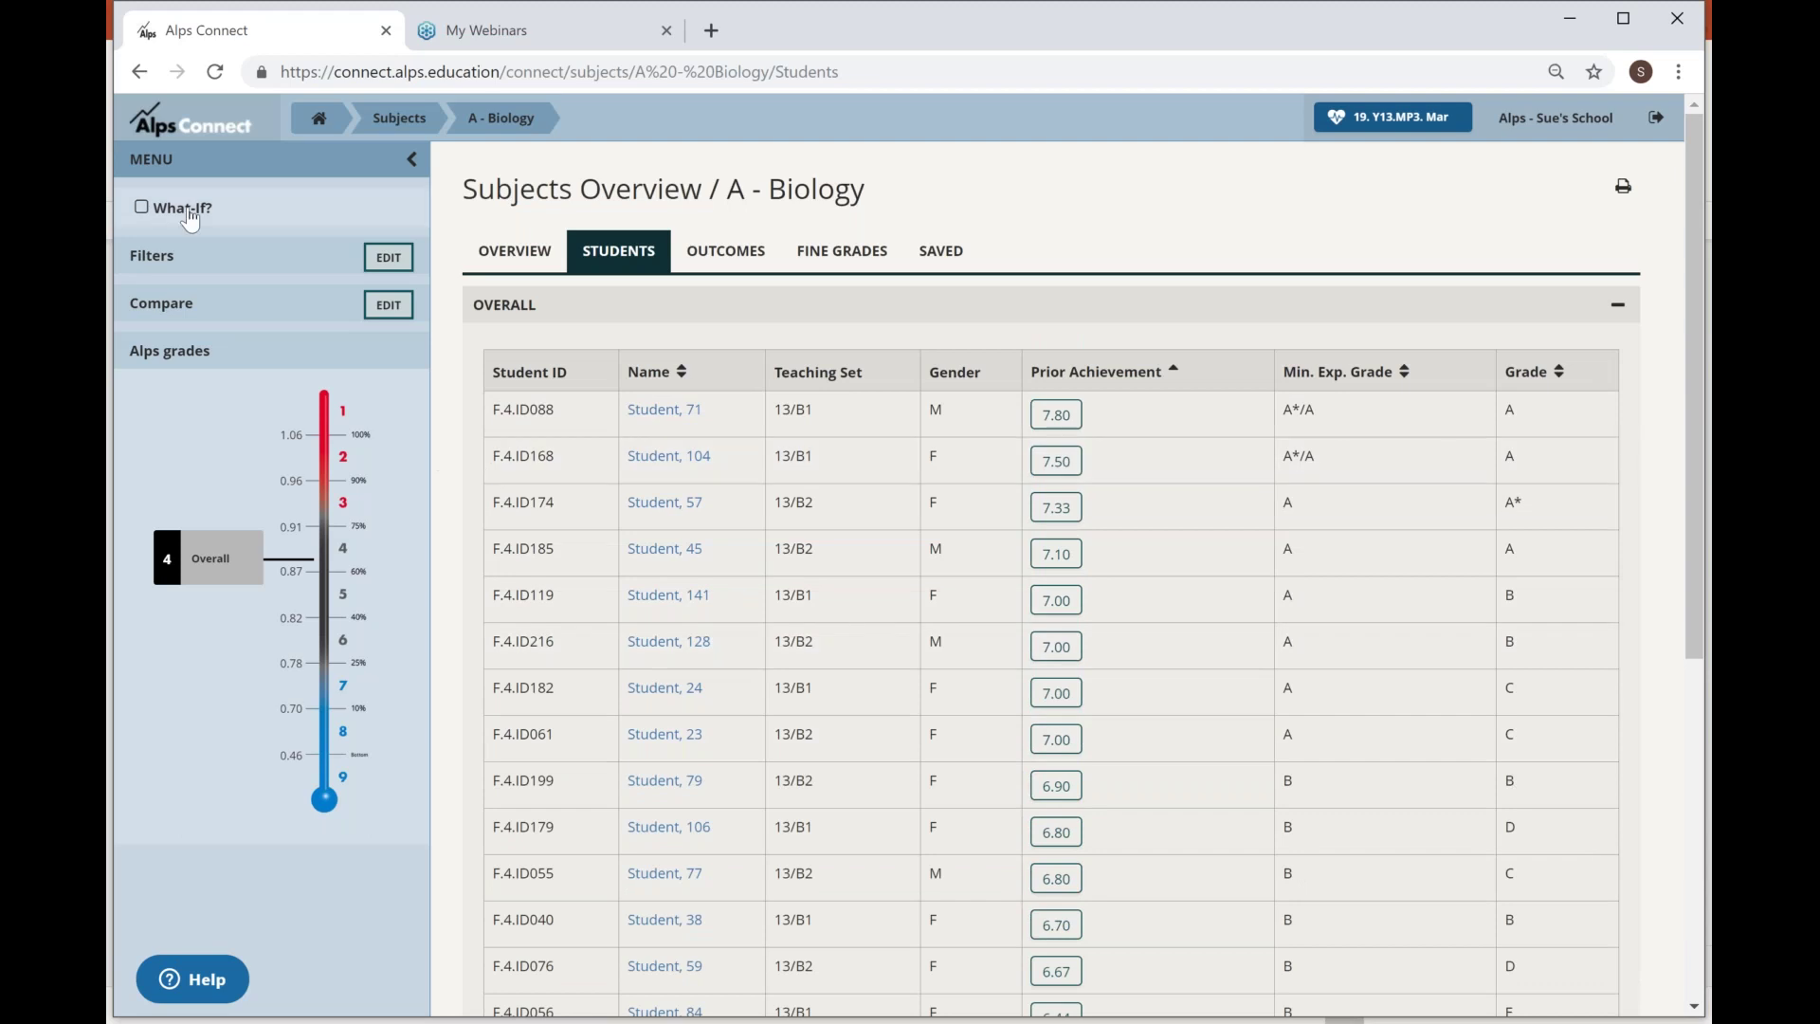
Enable What-If modelling and check how many students must improve for the overall result to reach Alps grade 3.
click(142, 206)
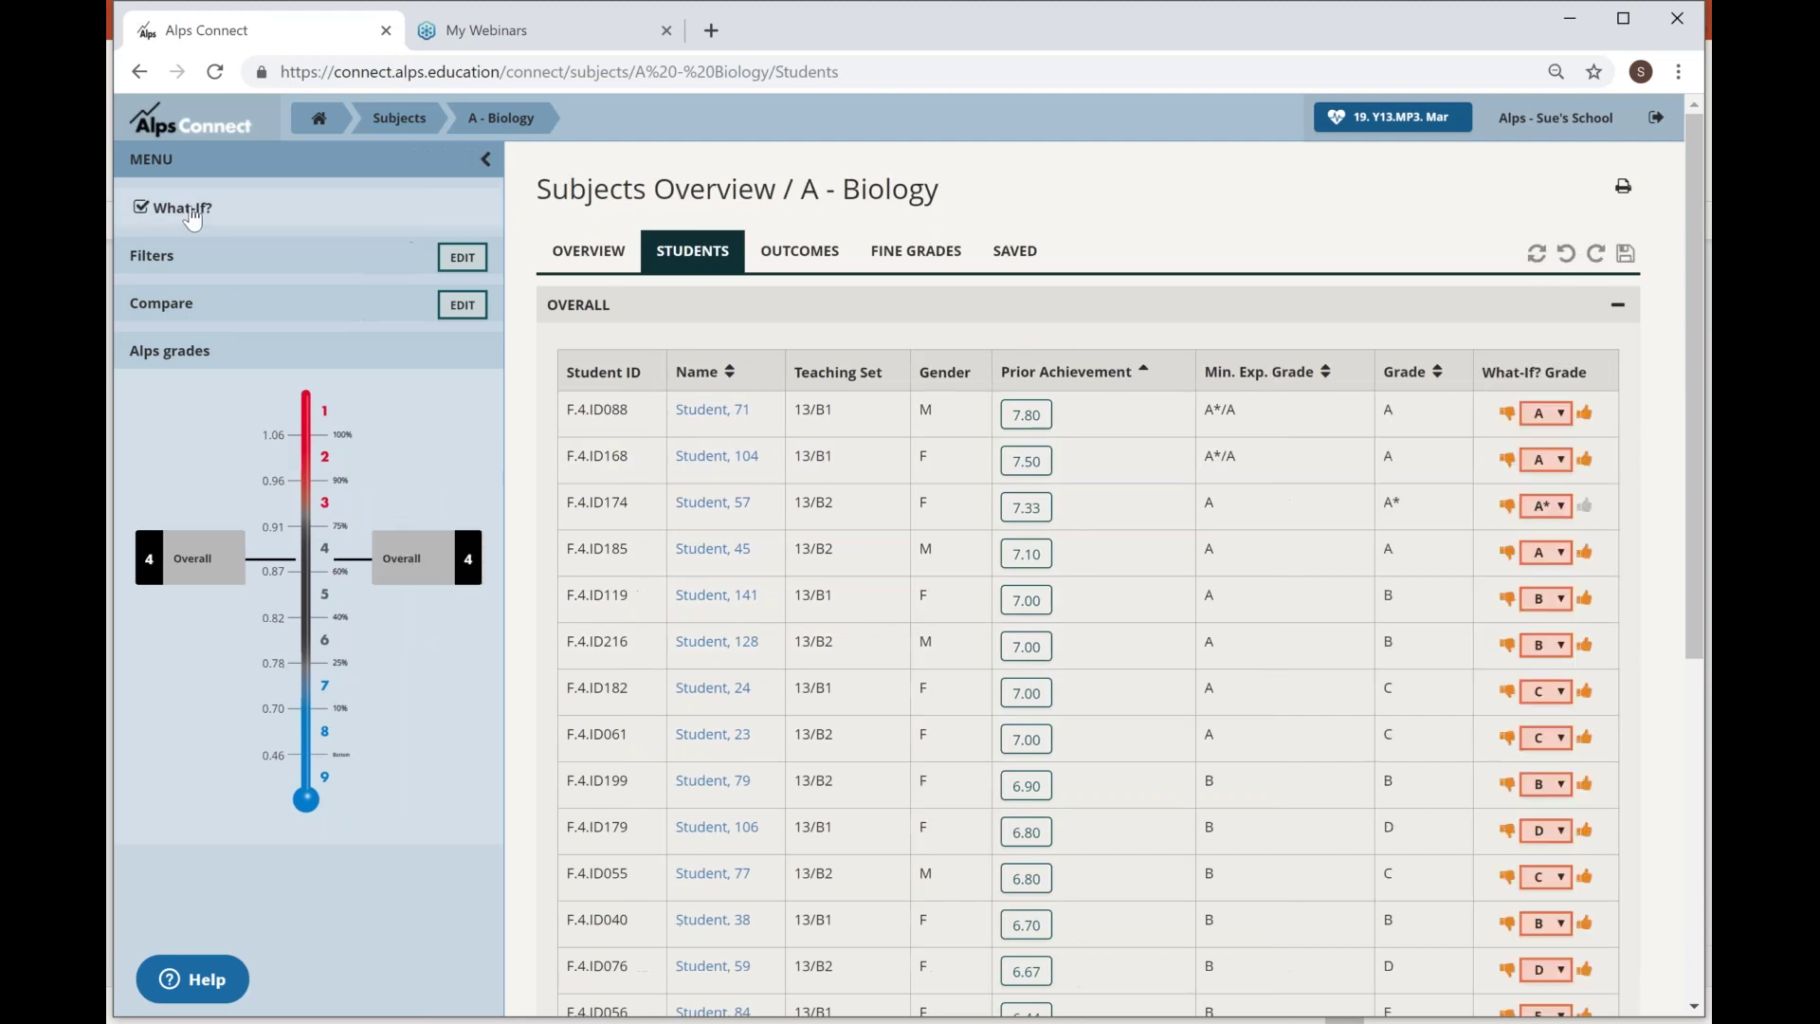
drag(207, 559, 194, 505)
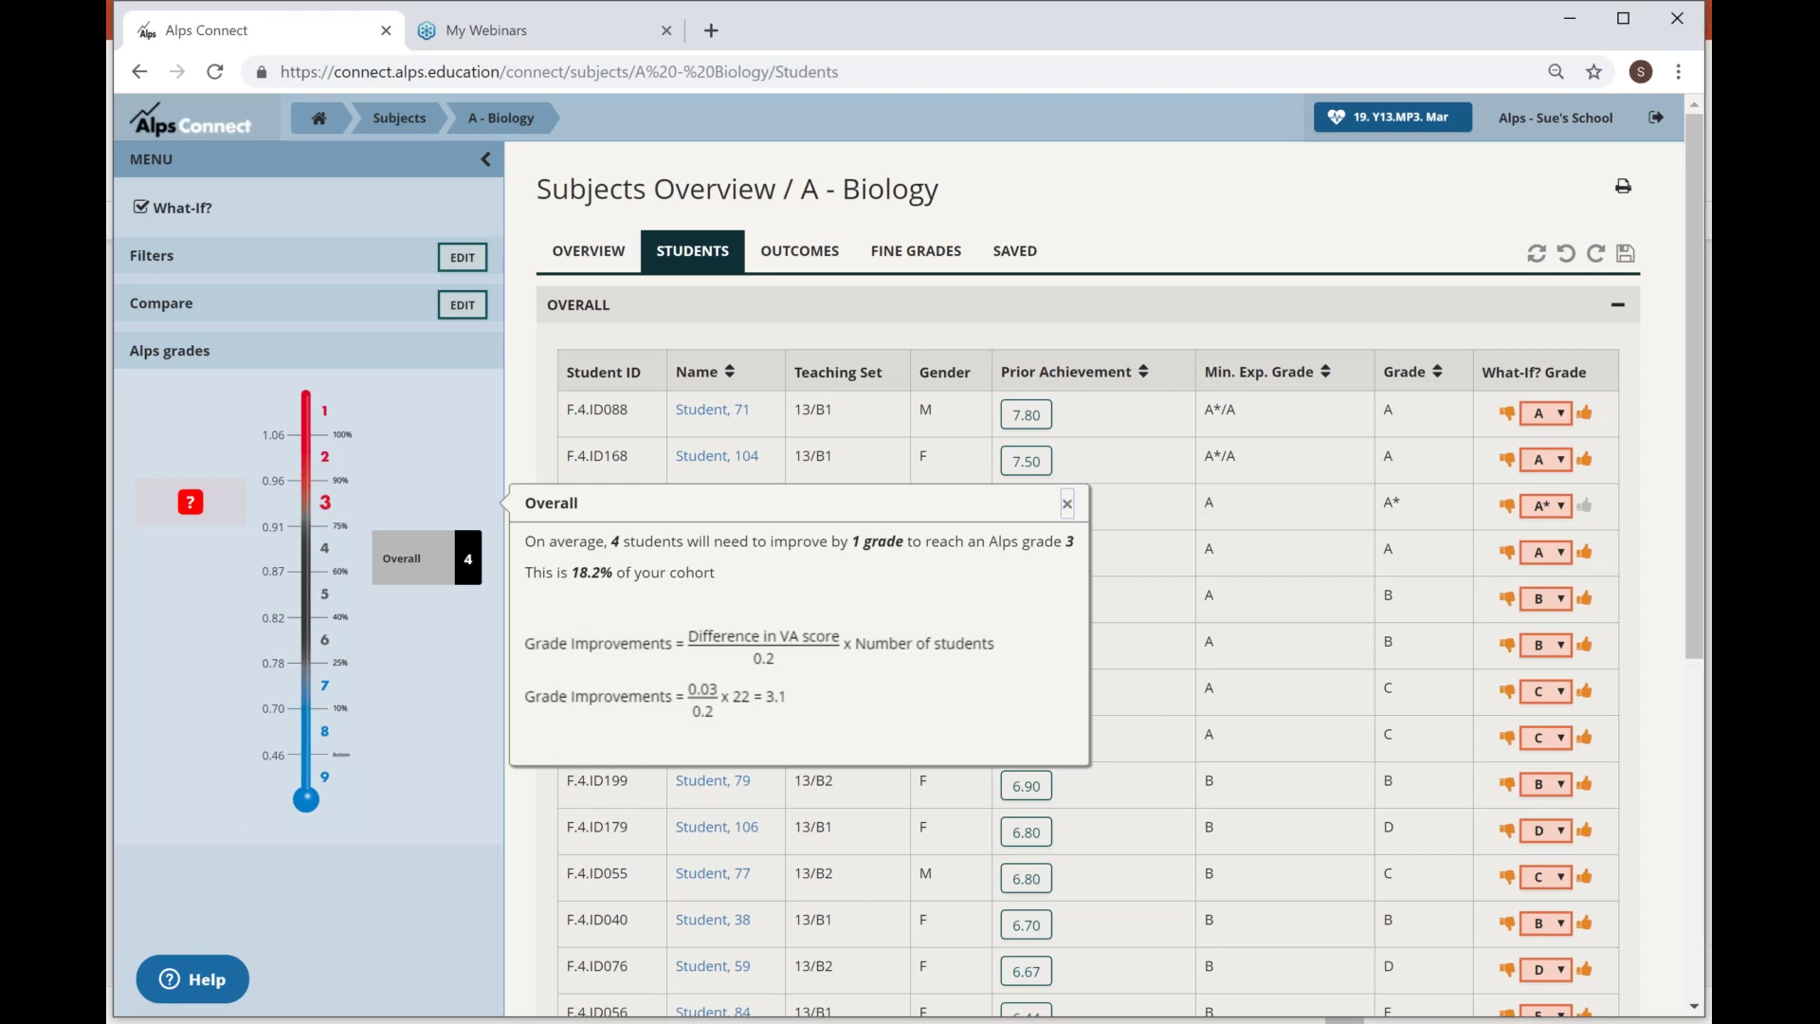
click(1067, 504)
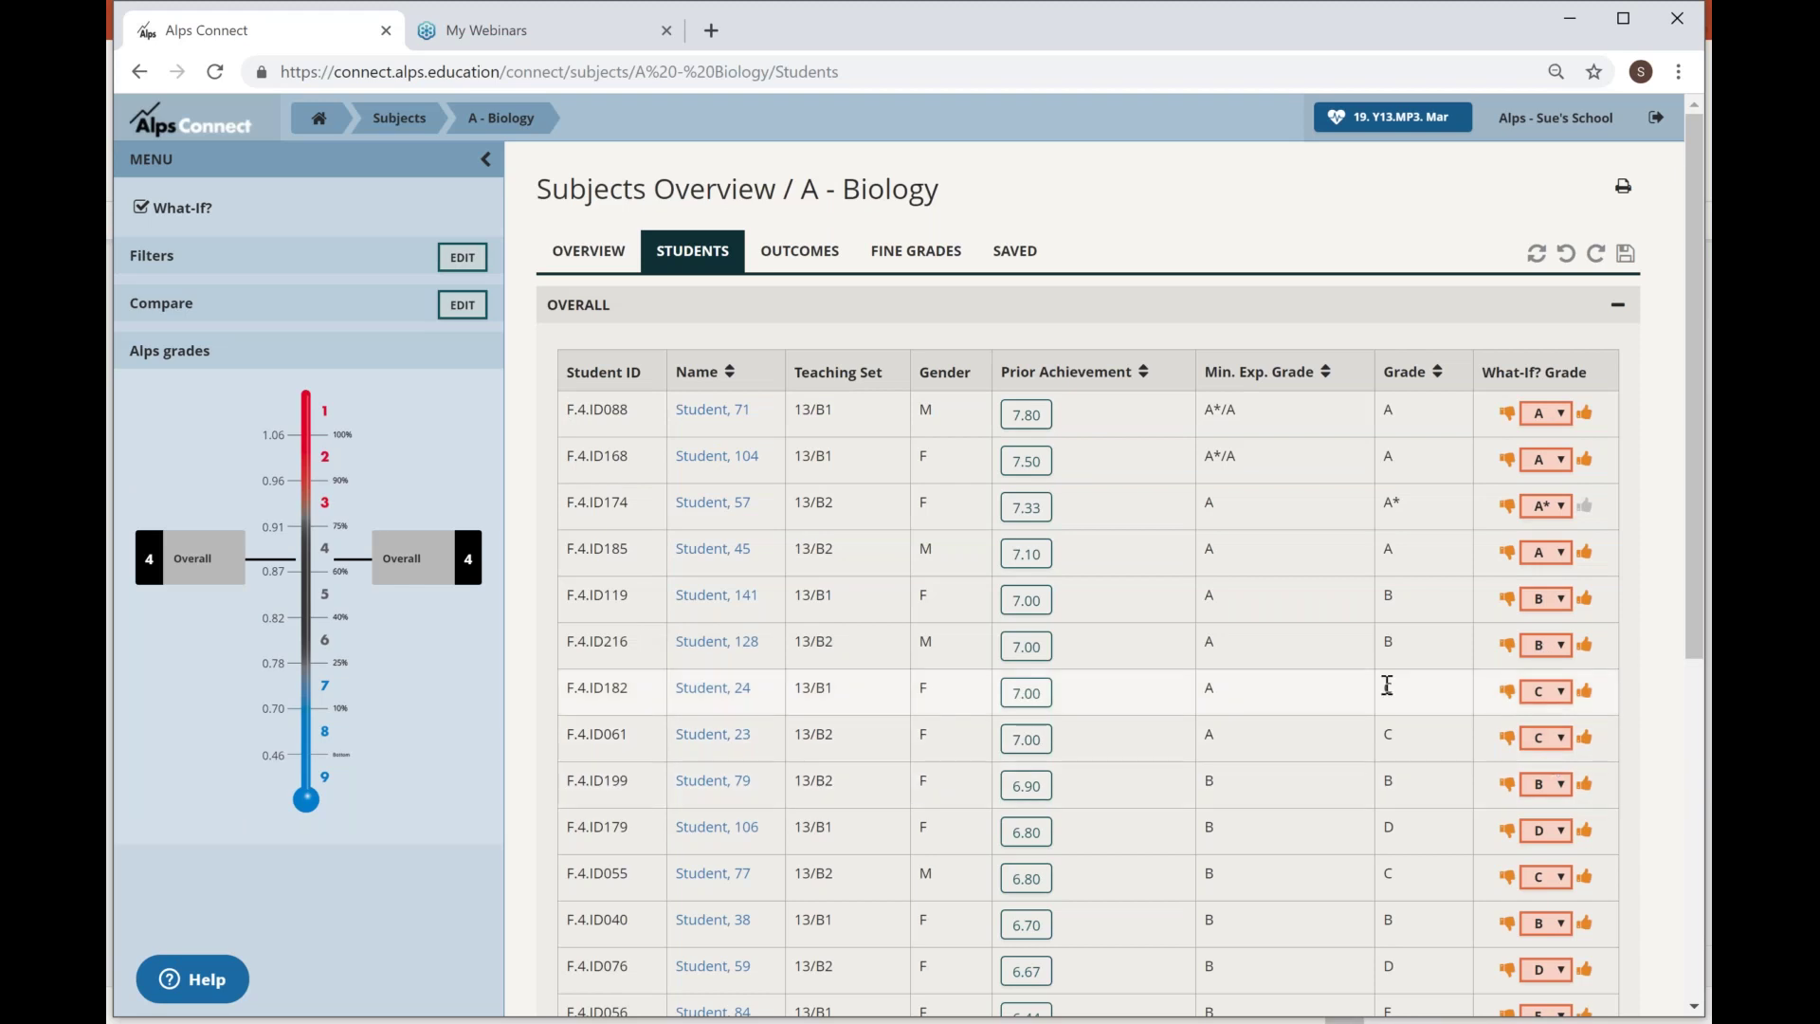
Try raising the What-If grades to B for the five C or D students with prior achievement 7.00 to 6.67, and reset the model.
click(1585, 693)
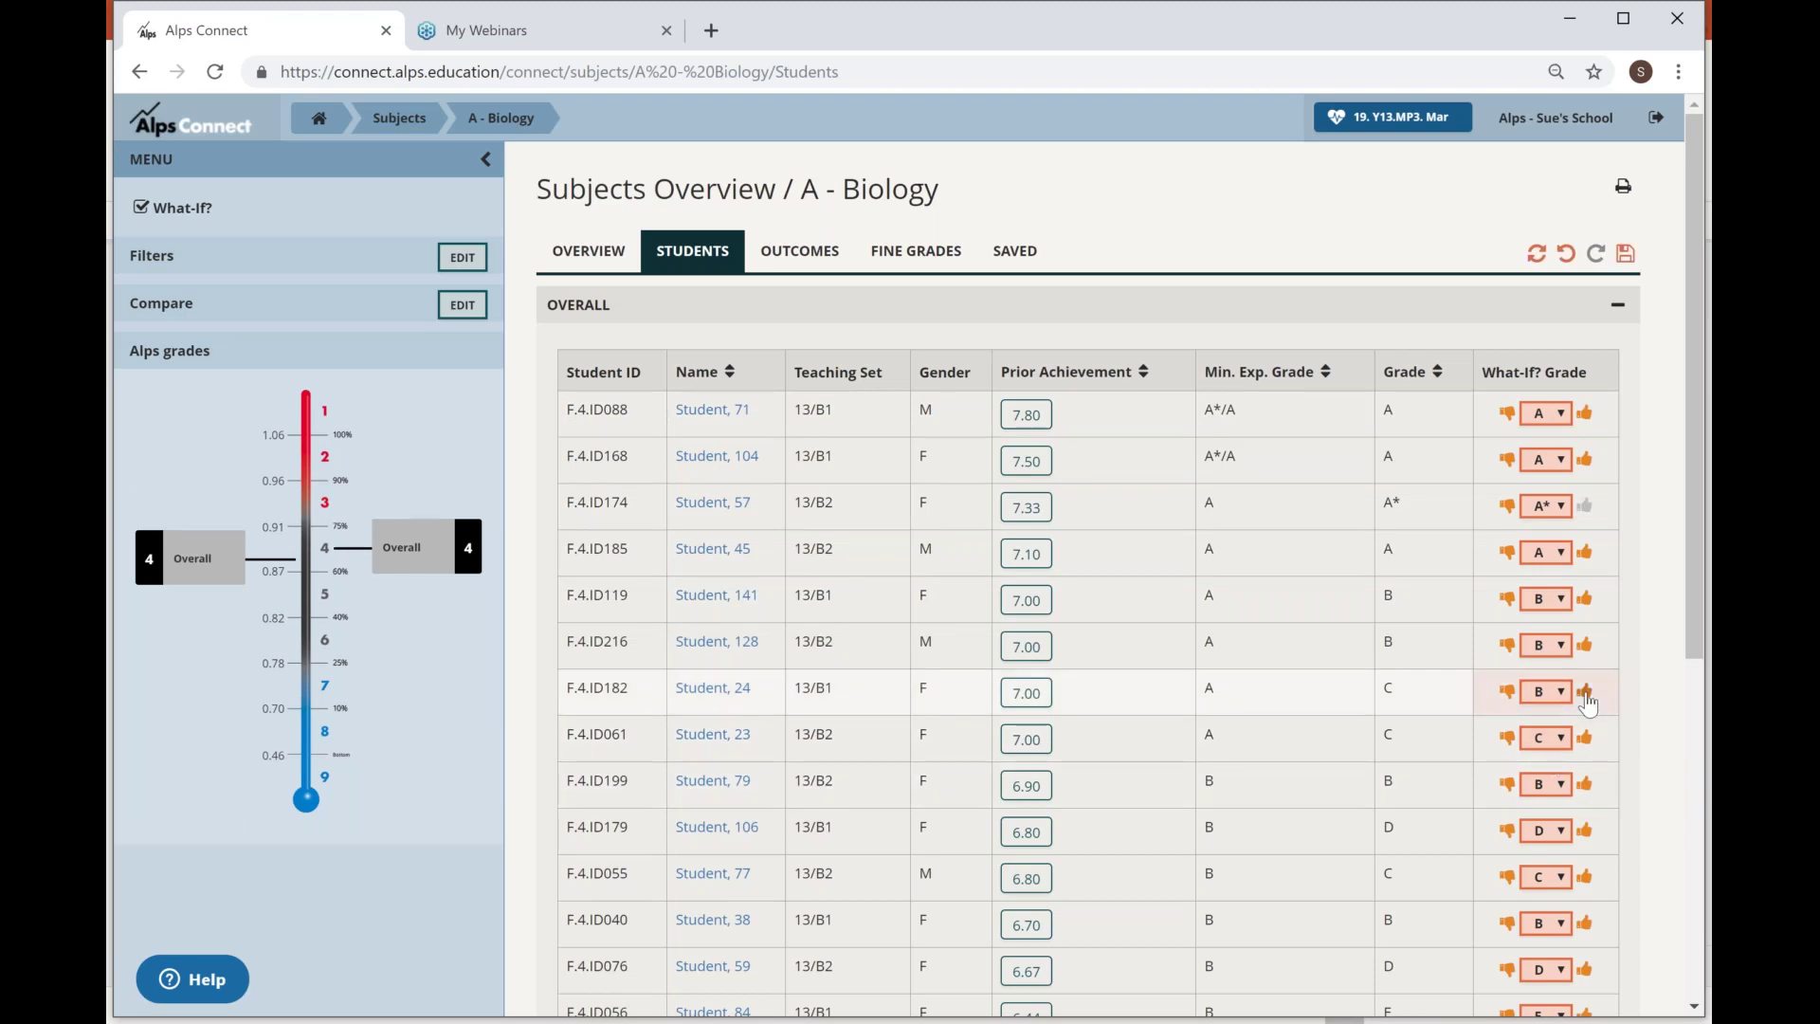
click(1584, 739)
click(1585, 832)
click(1584, 832)
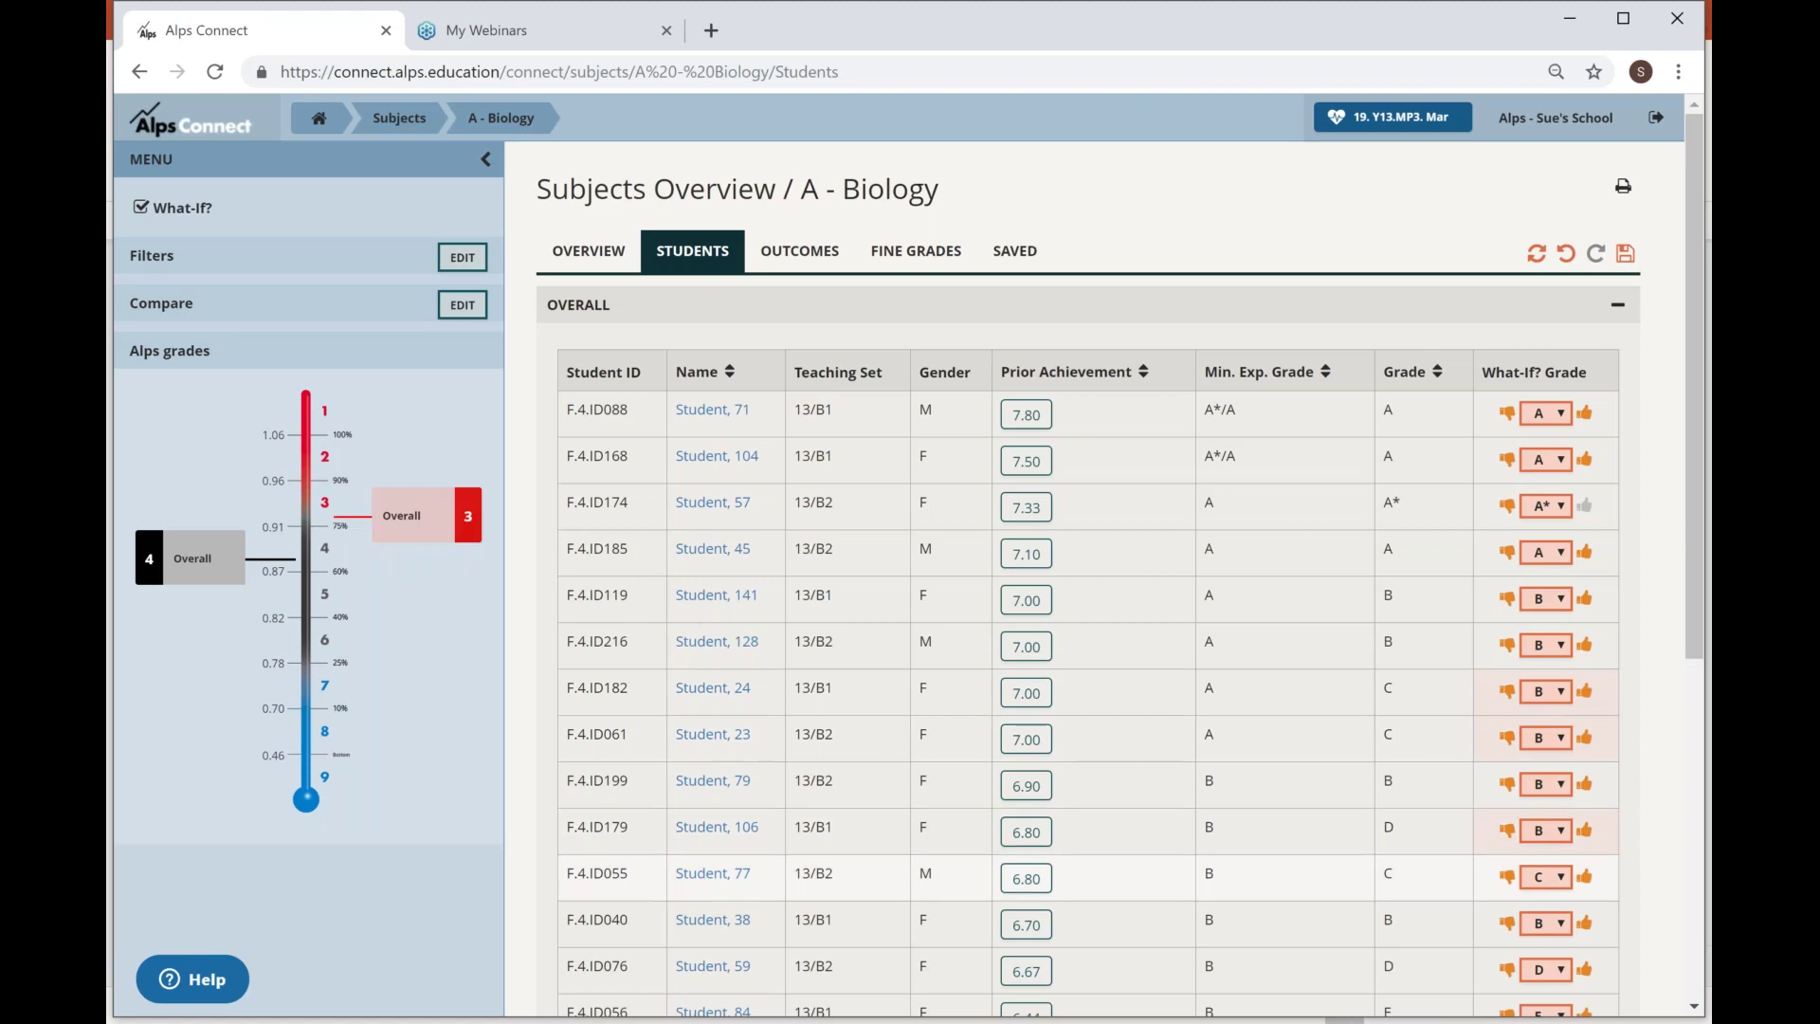
click(1585, 877)
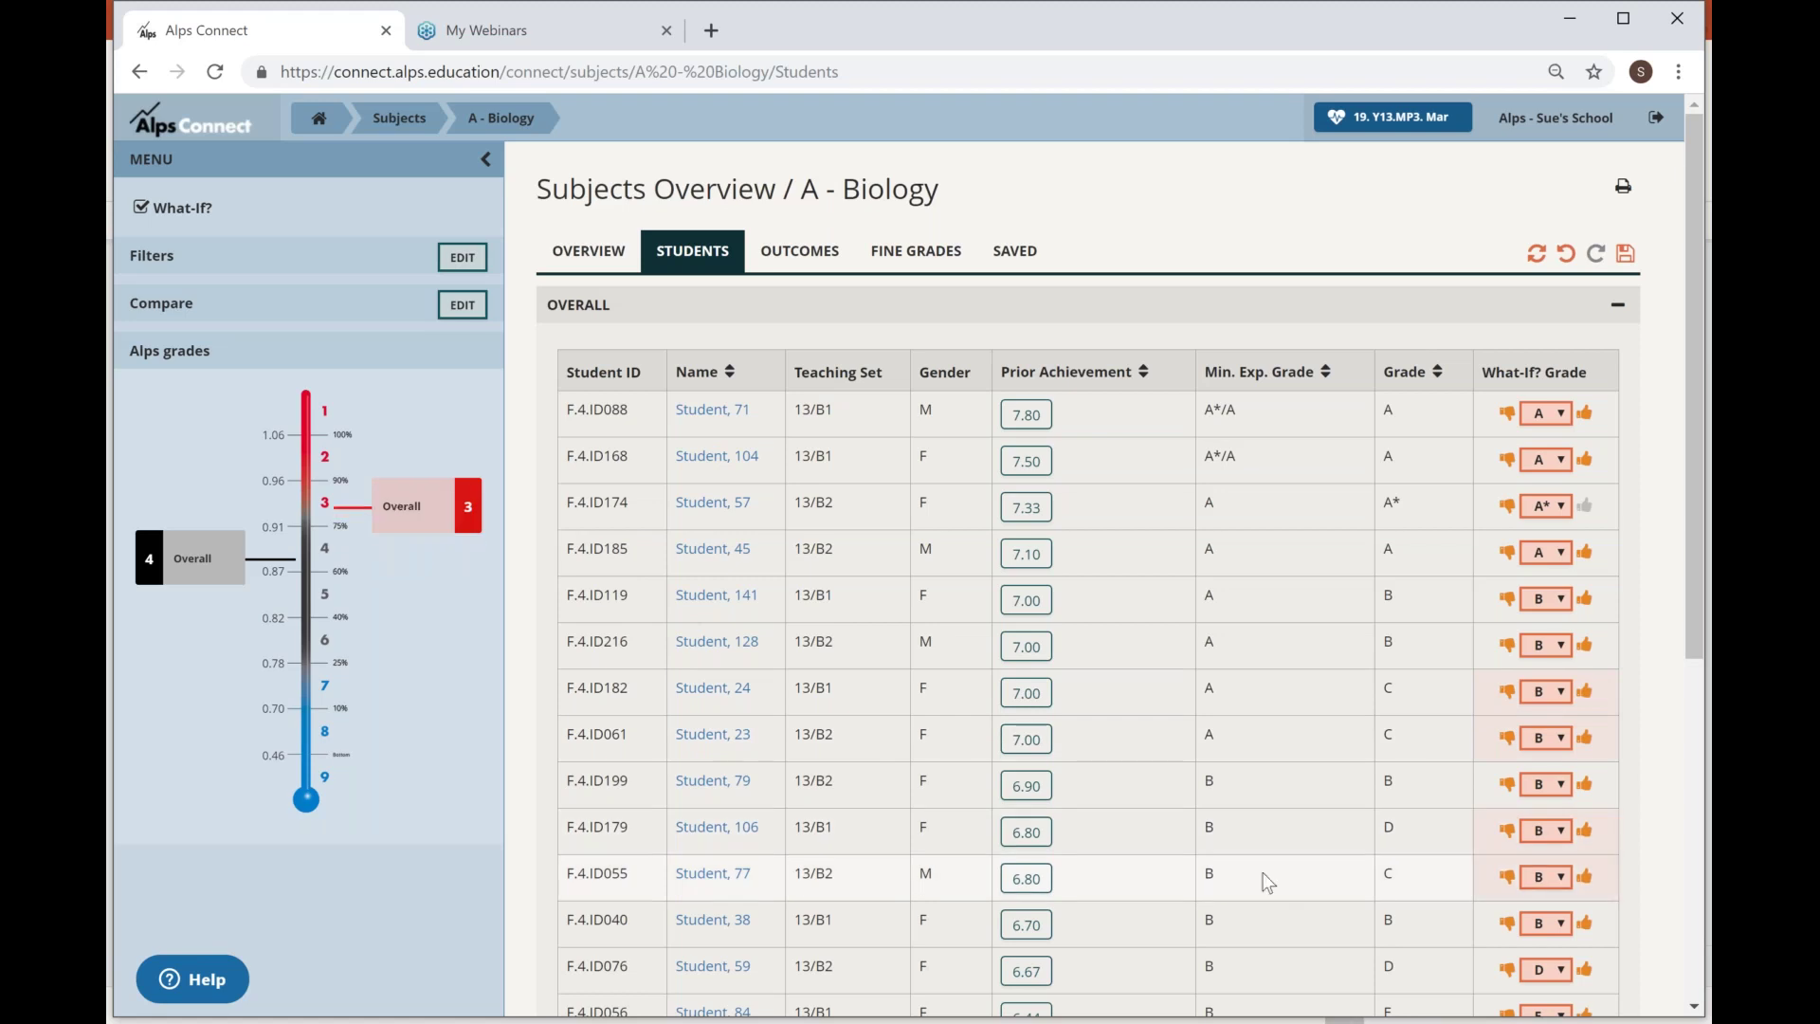
click(1585, 970)
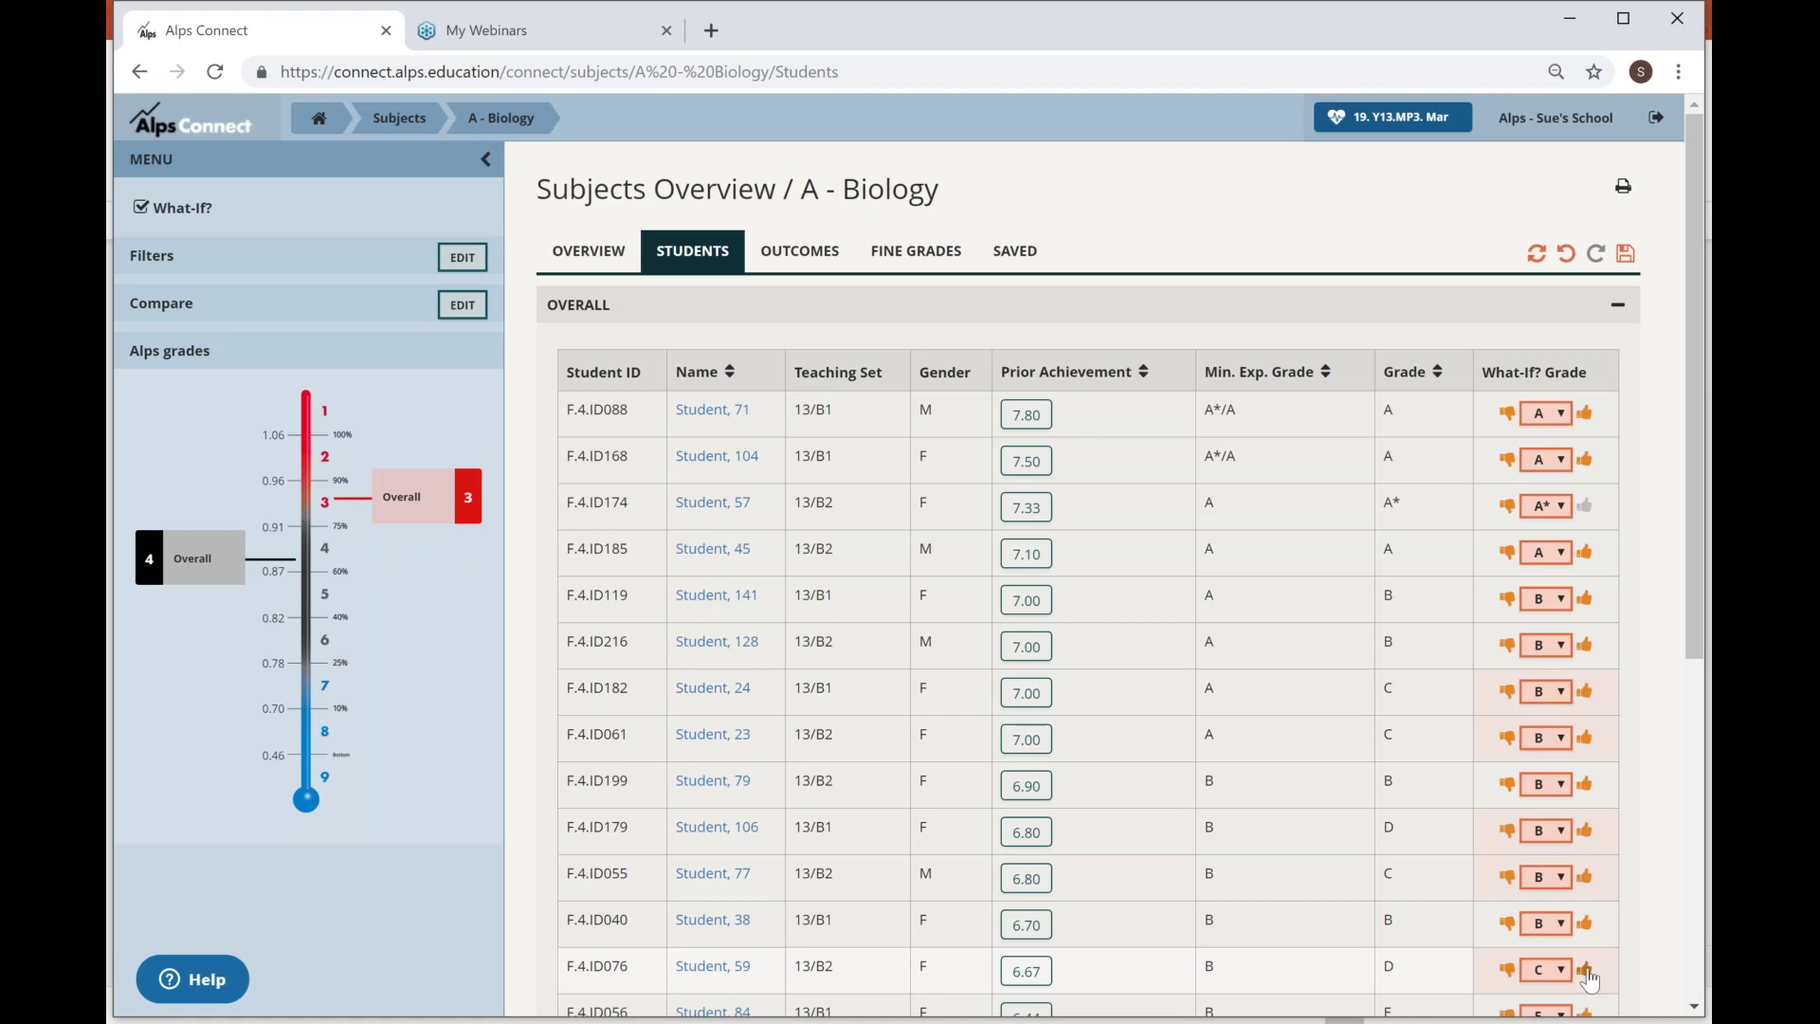
click(1584, 970)
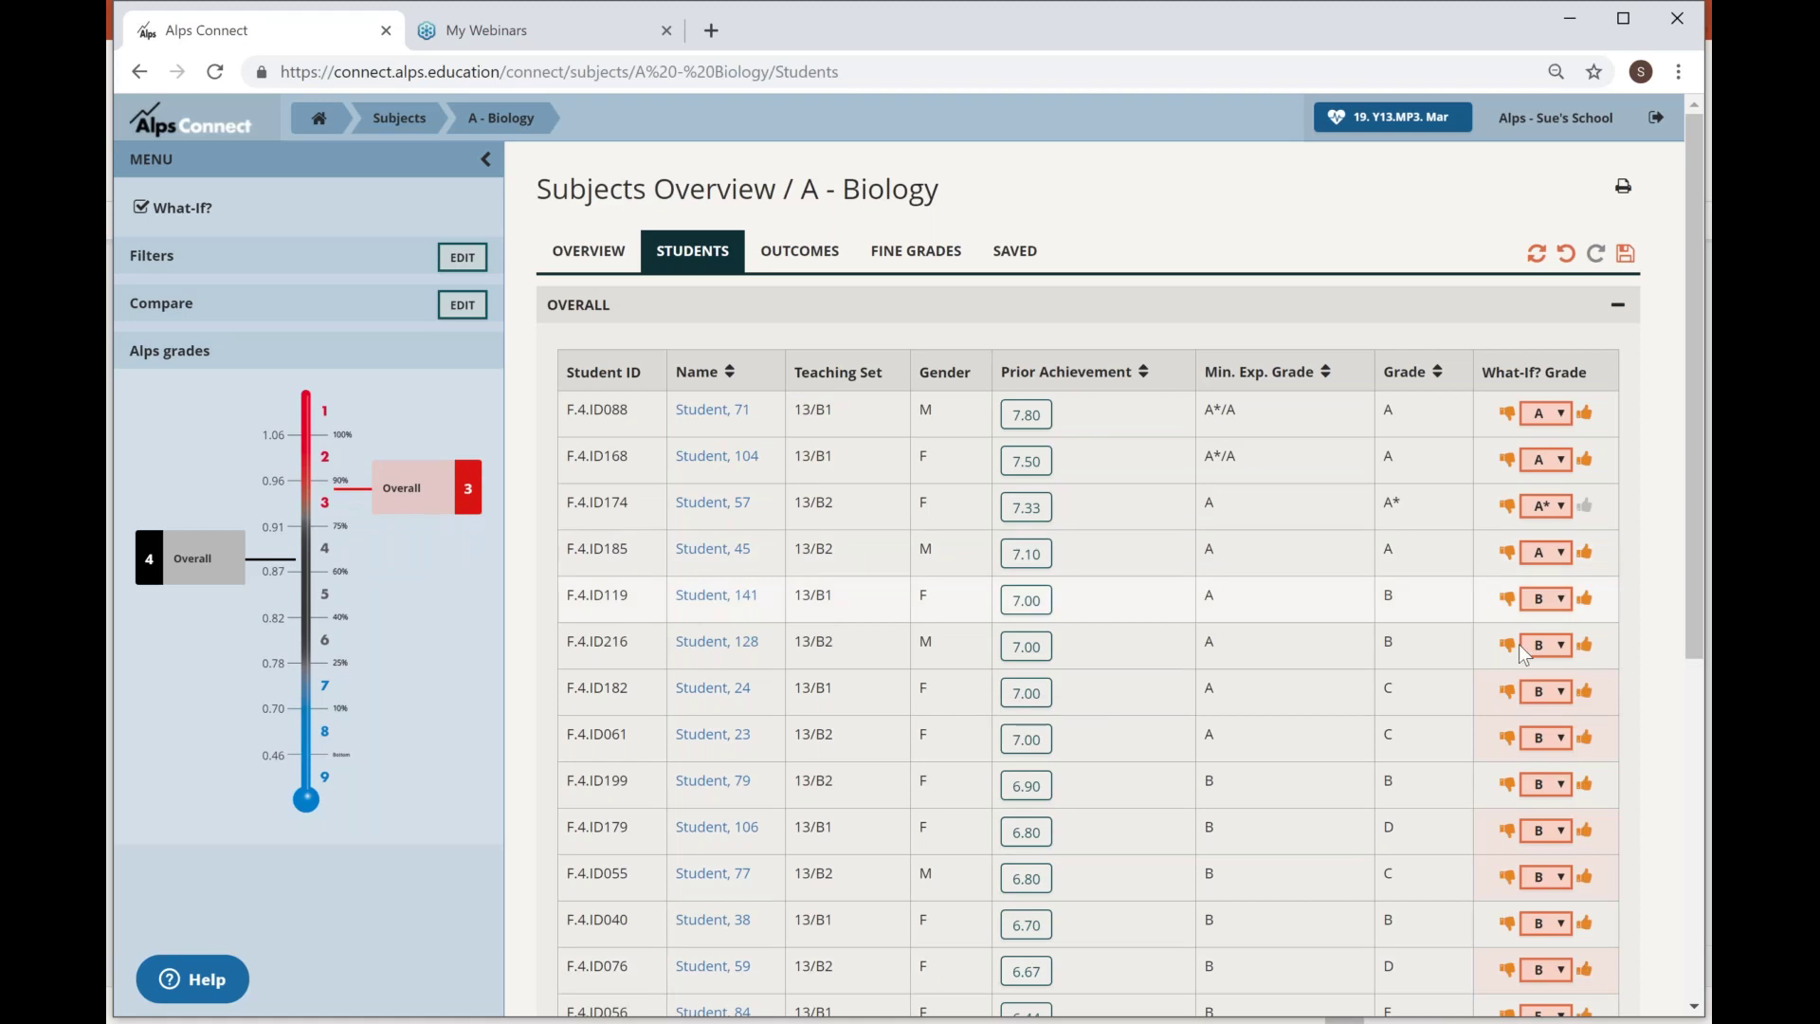
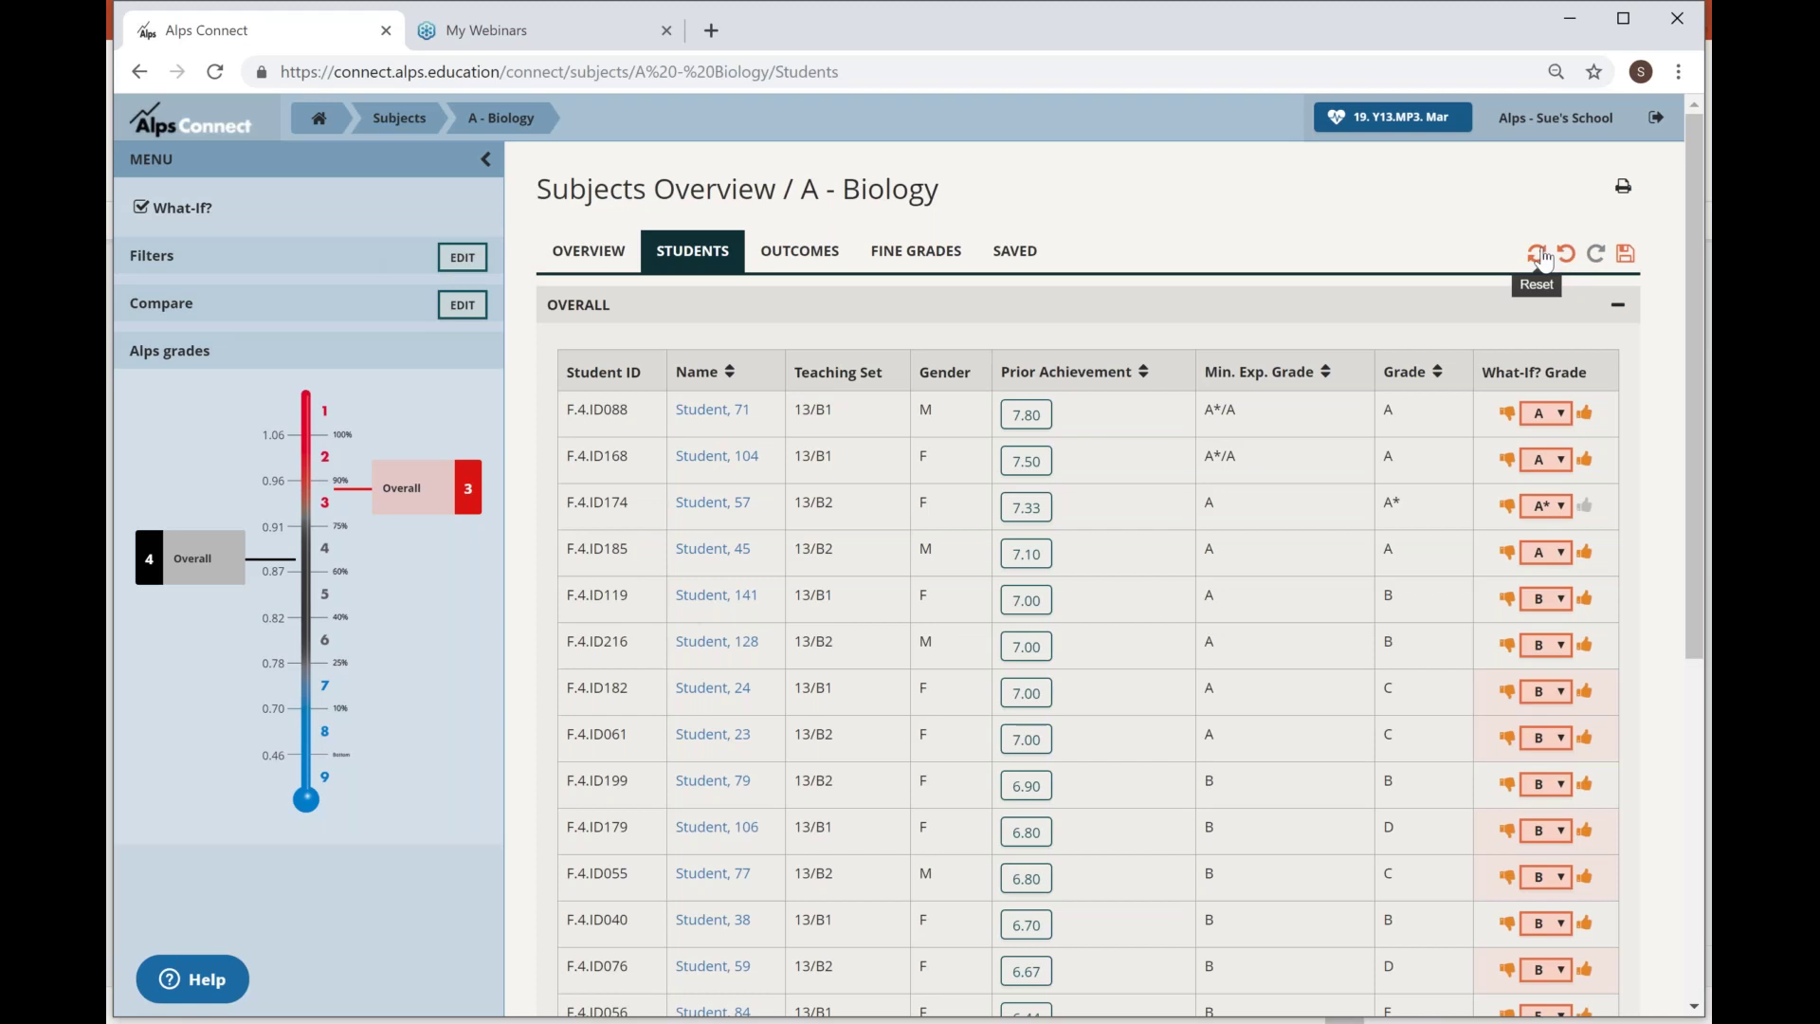
click(1539, 254)
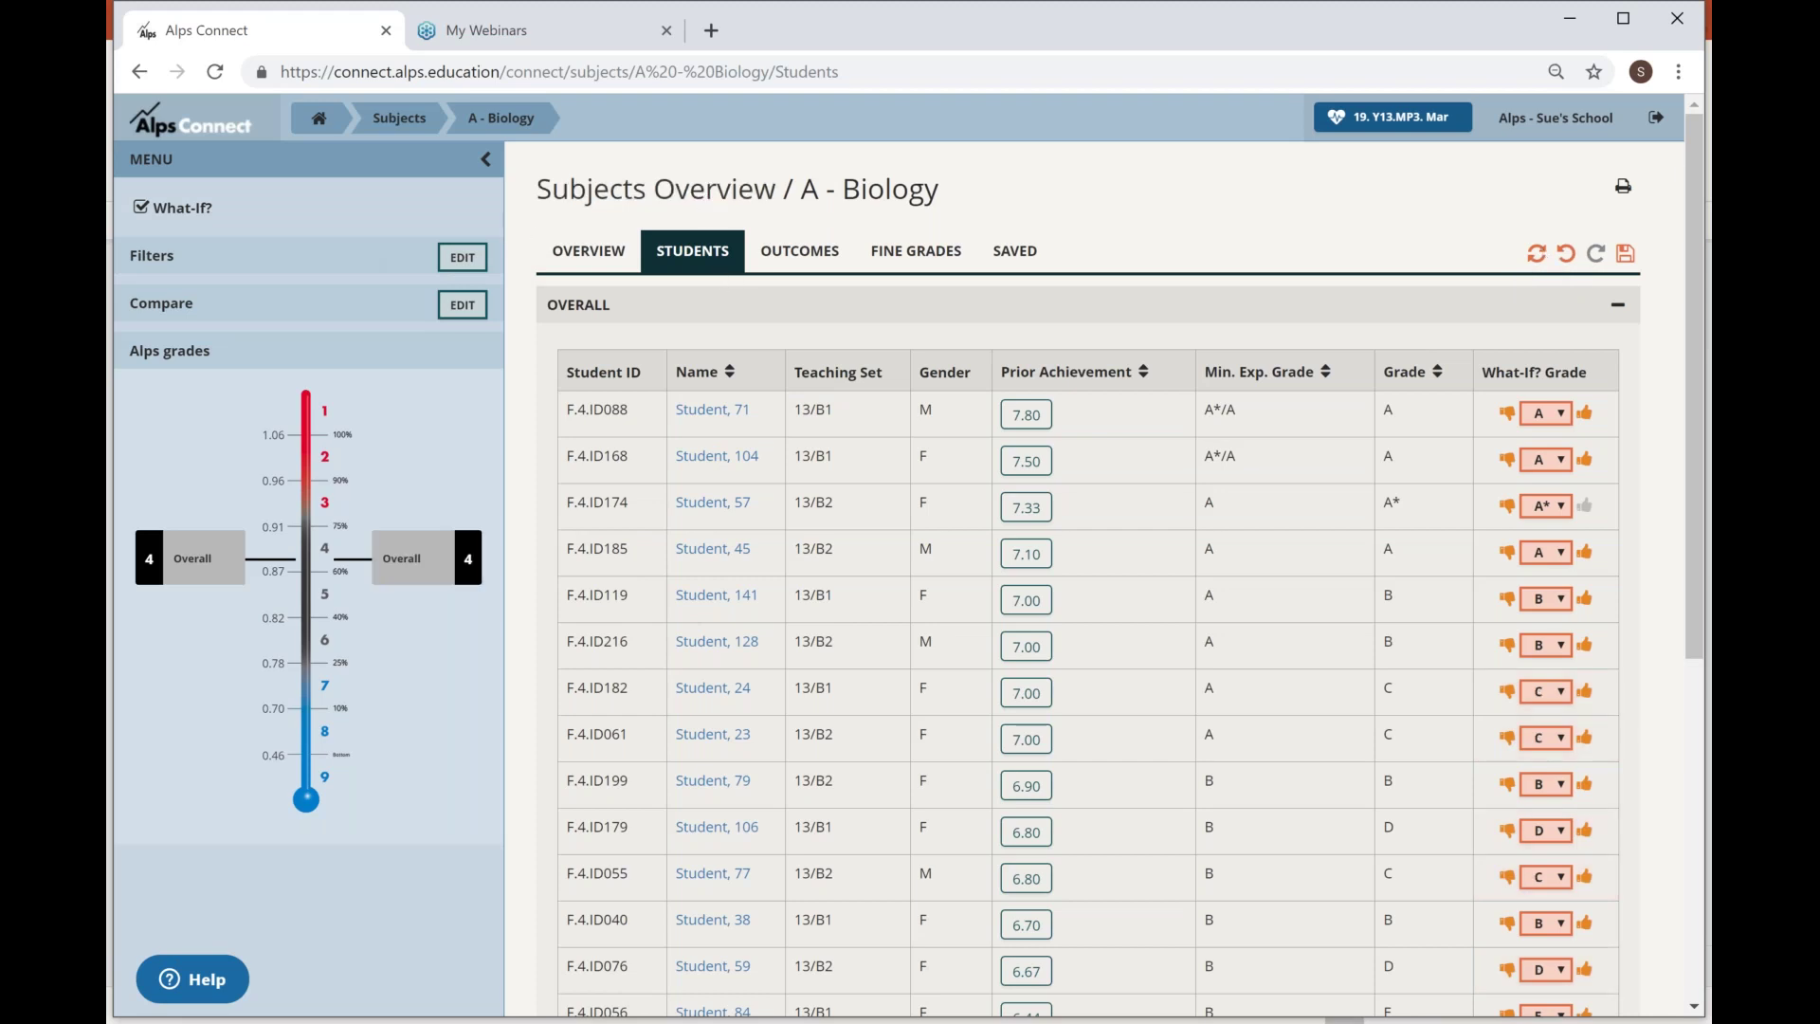
Open the A - Biology overviews for teaching sets 13/B1 and 13/B2 and examine their results across the gradepoints.
click(689, 194)
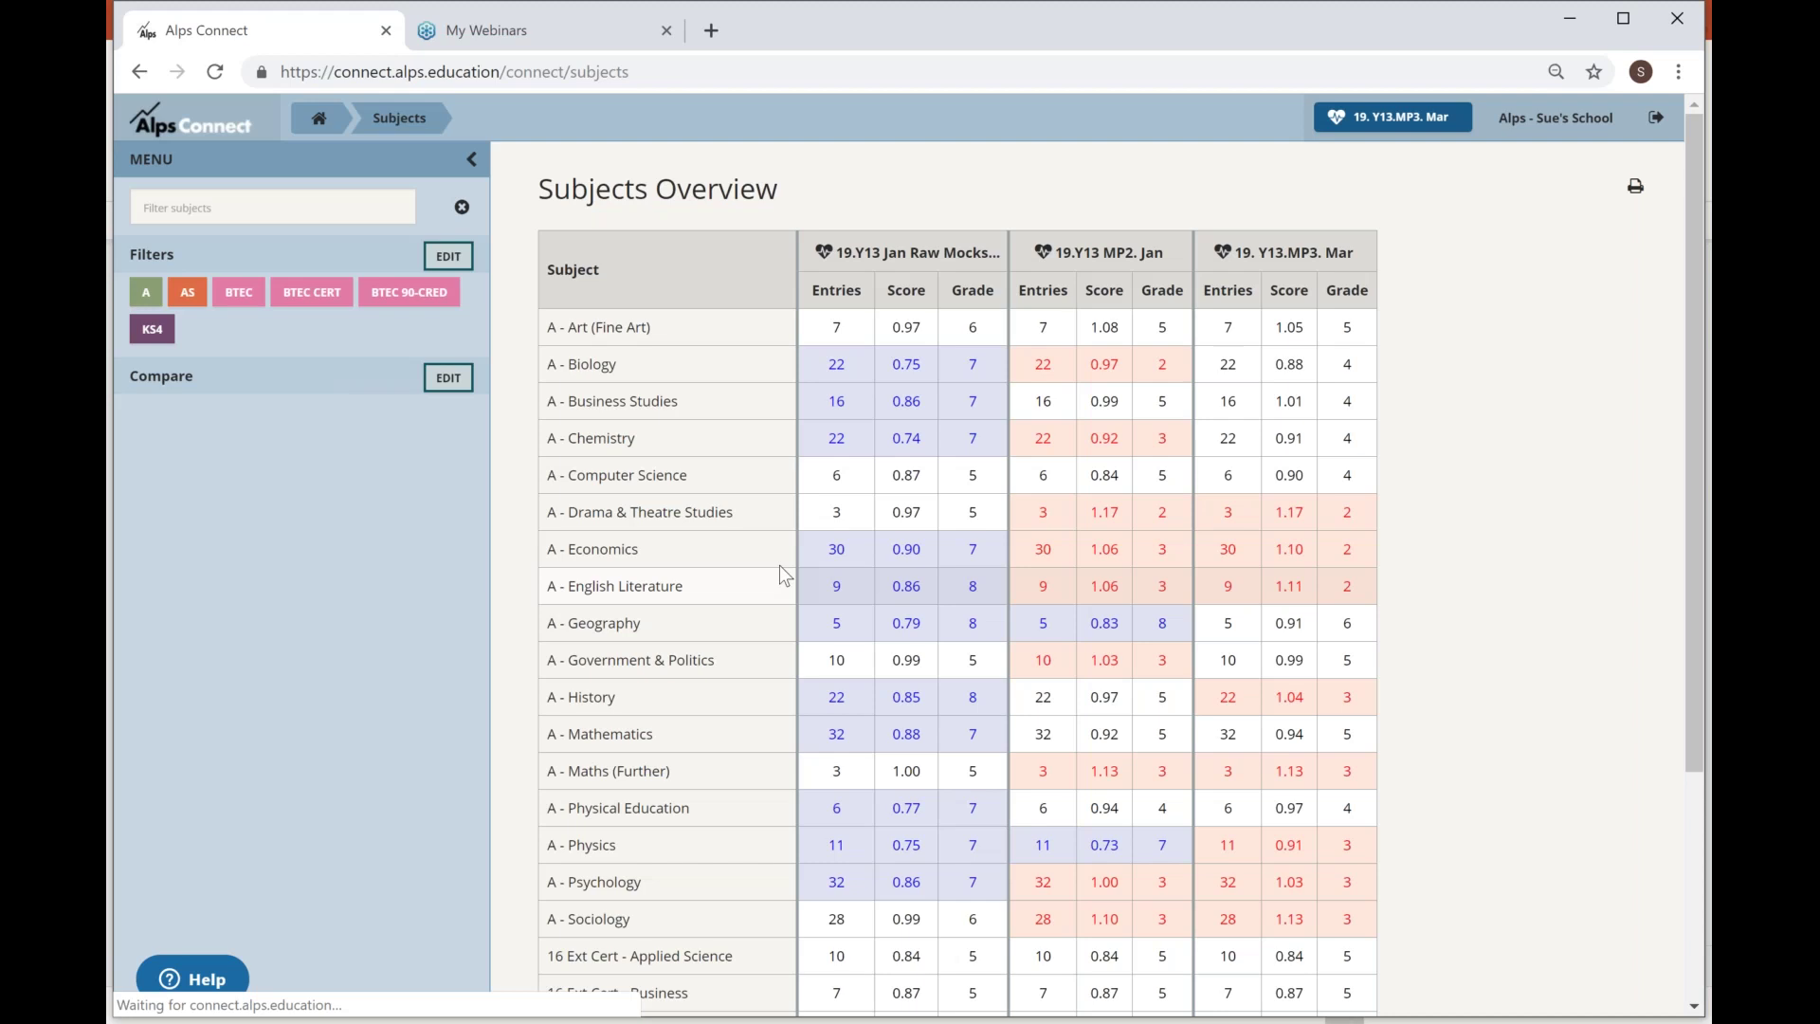
click(603, 379)
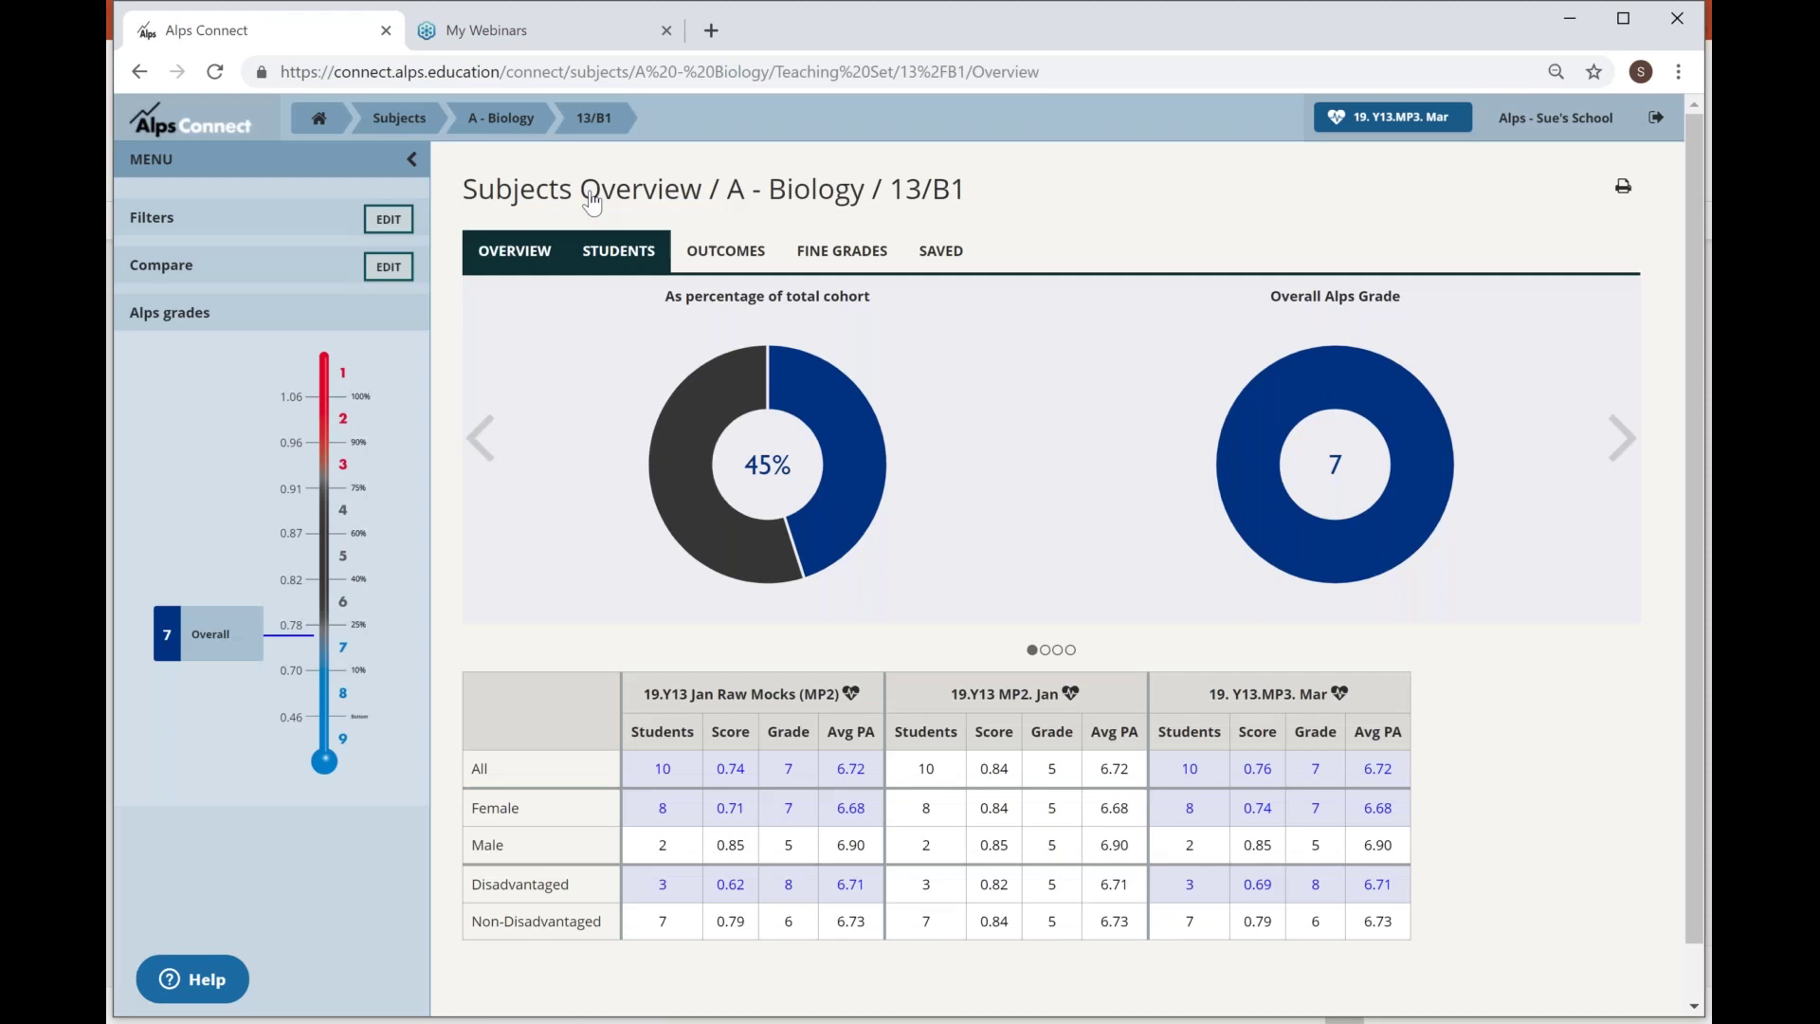
click(748, 605)
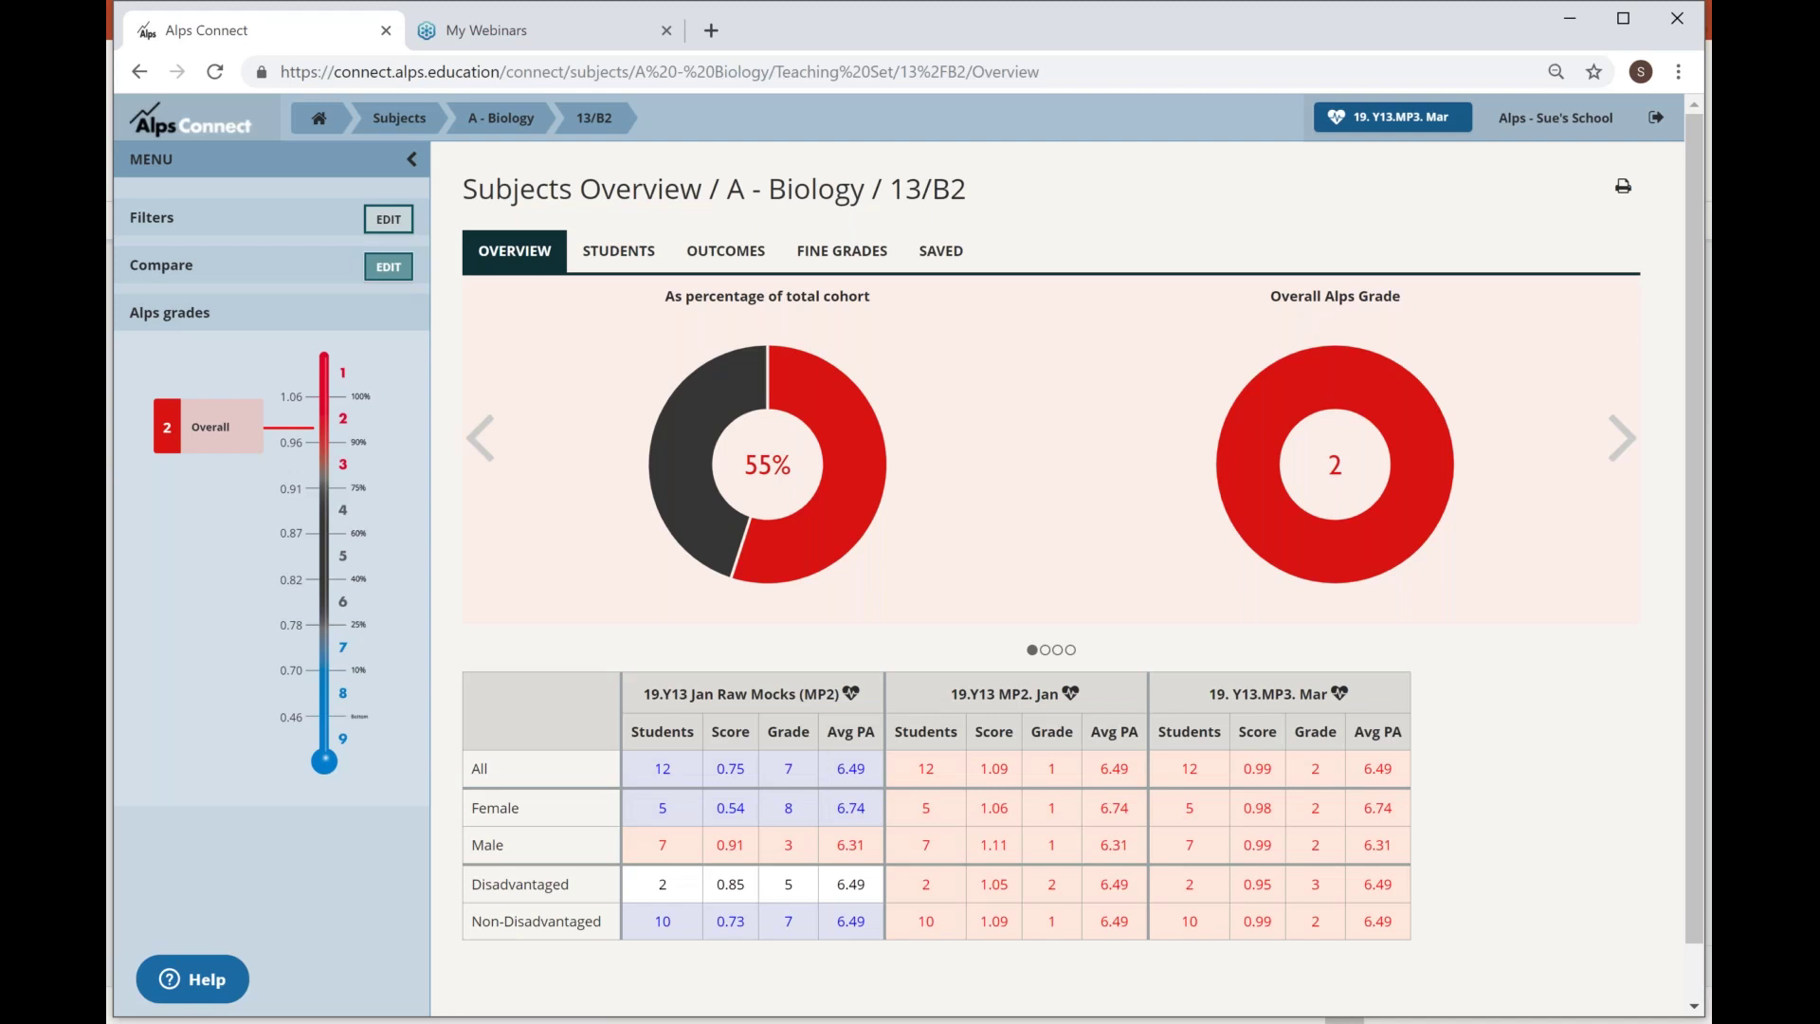
Compare Male and Female students in teaching set 13/B2 and enable What-If modelling on the set's student list.
click(391, 268)
click(1439, 725)
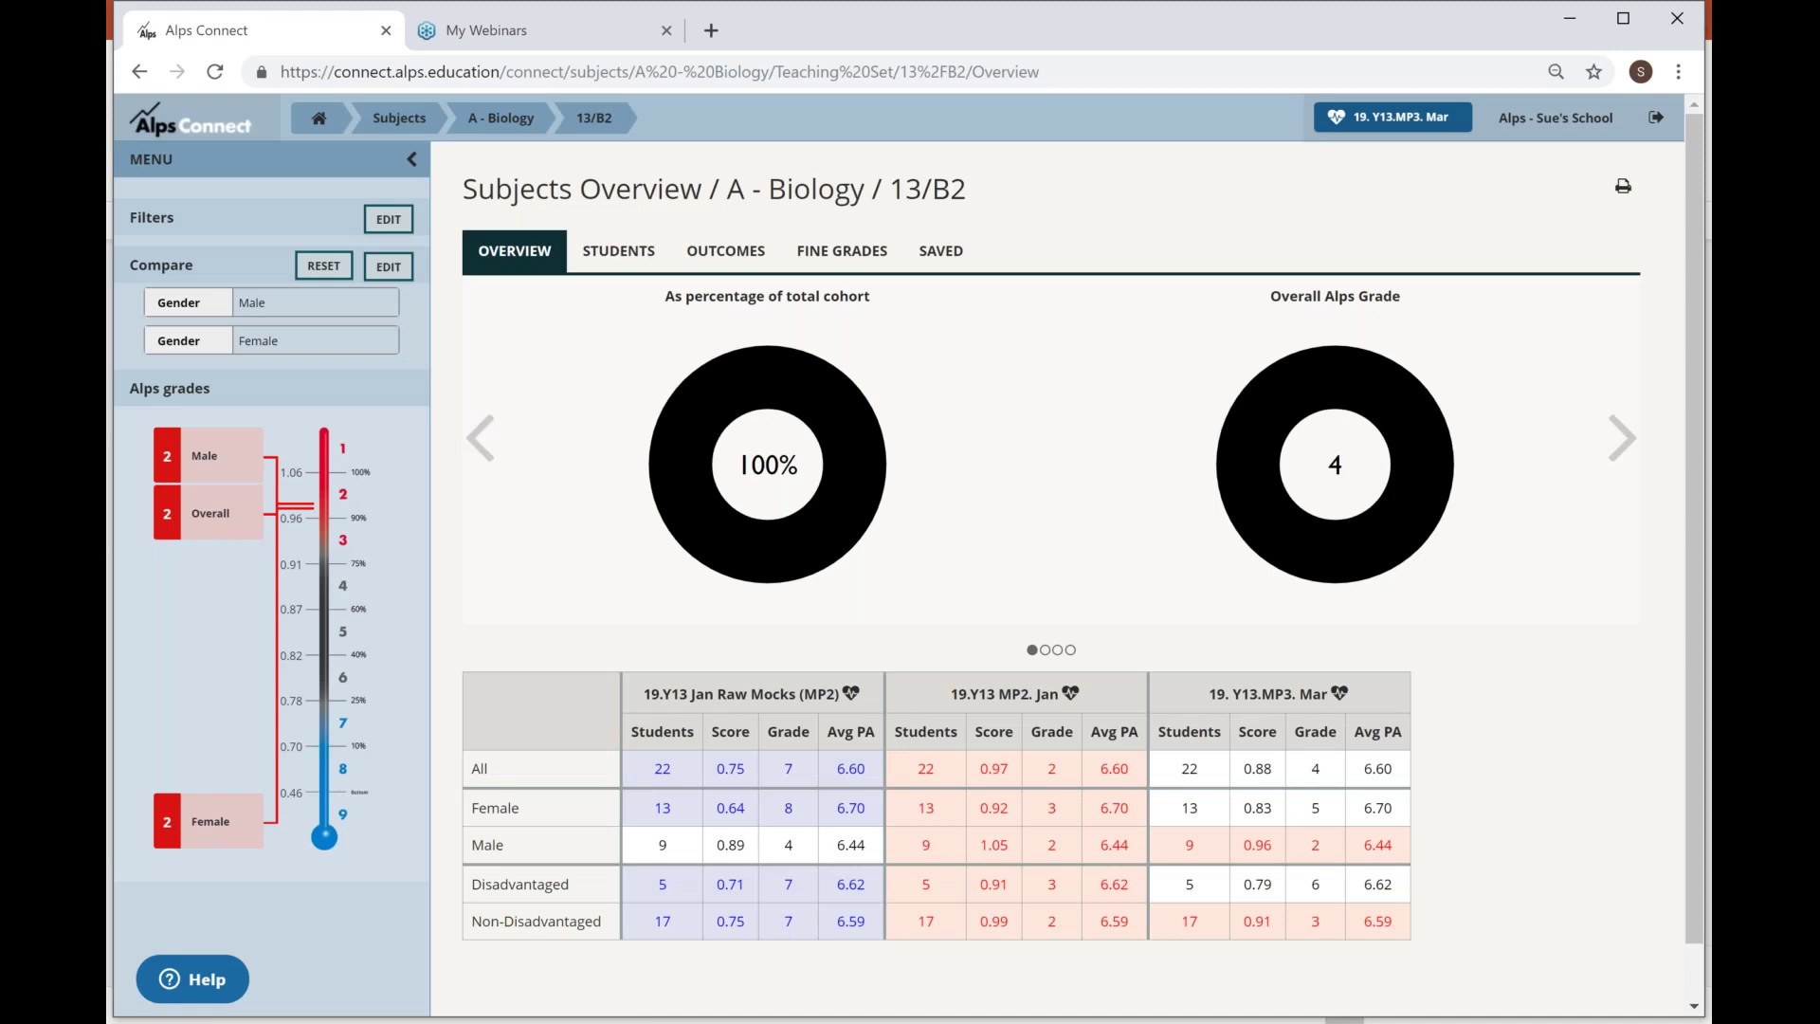
click(618, 250)
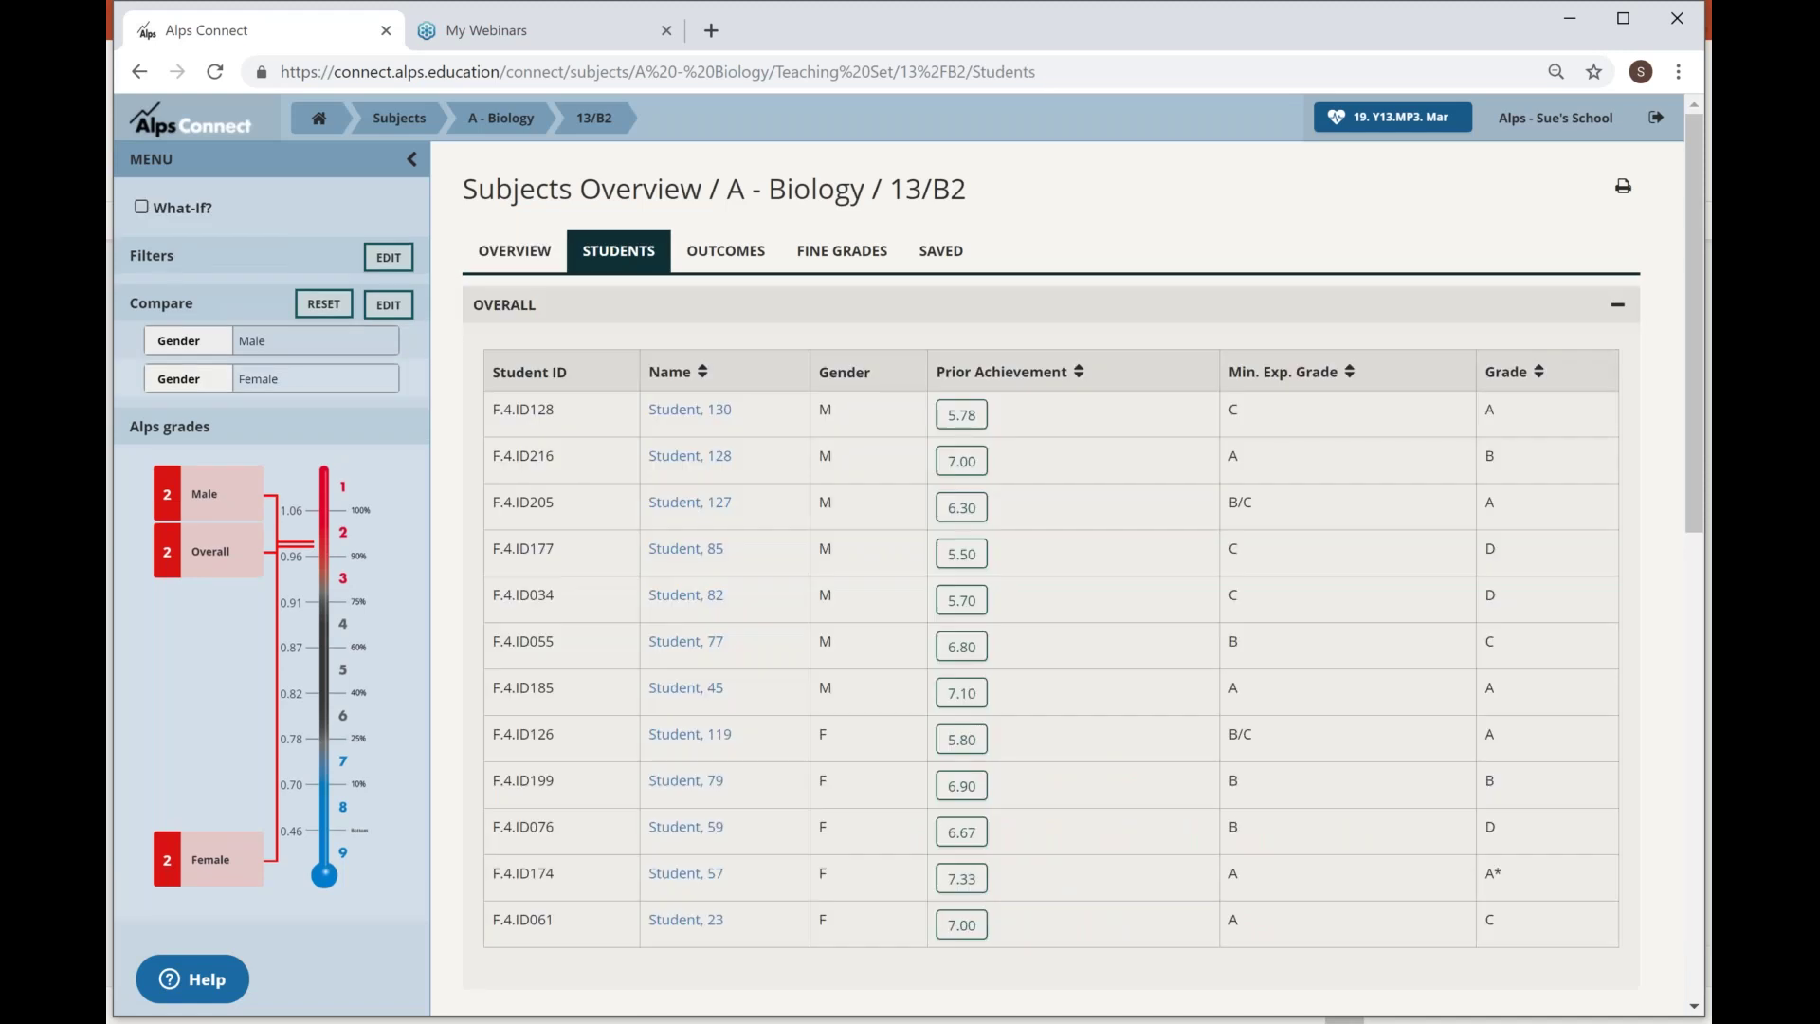
click(142, 207)
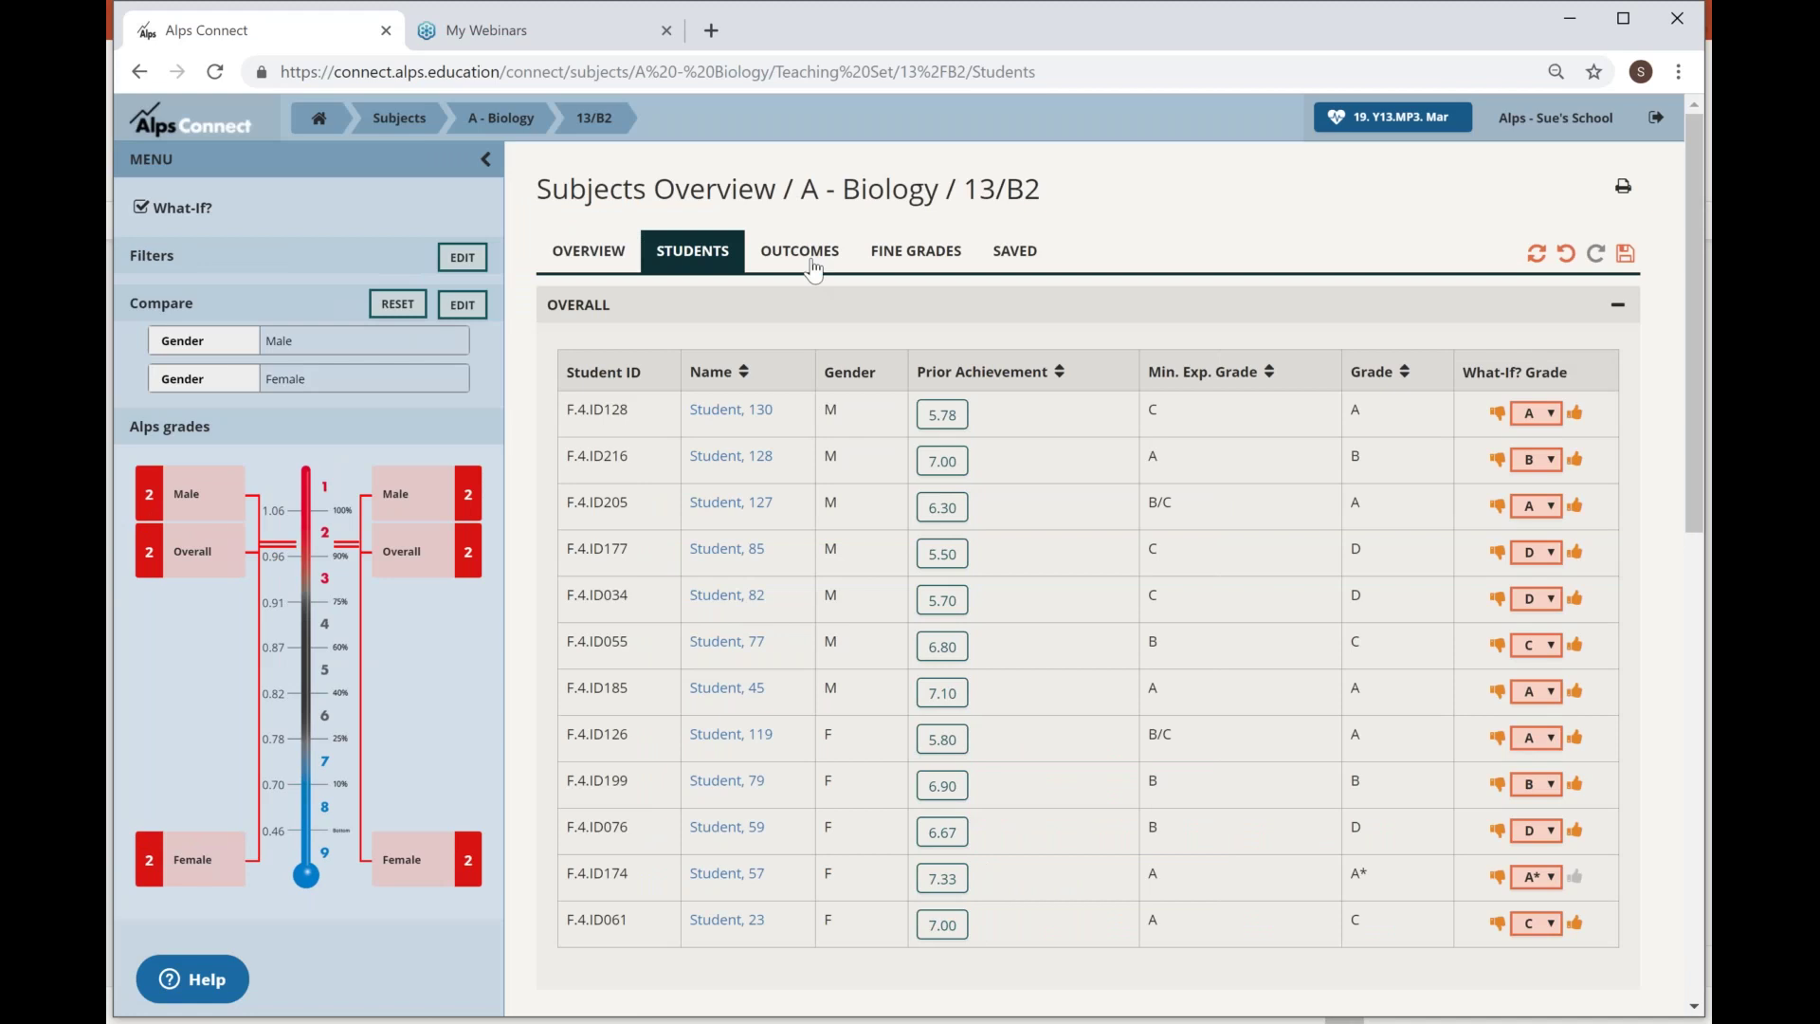
mouse_move(306, 390)
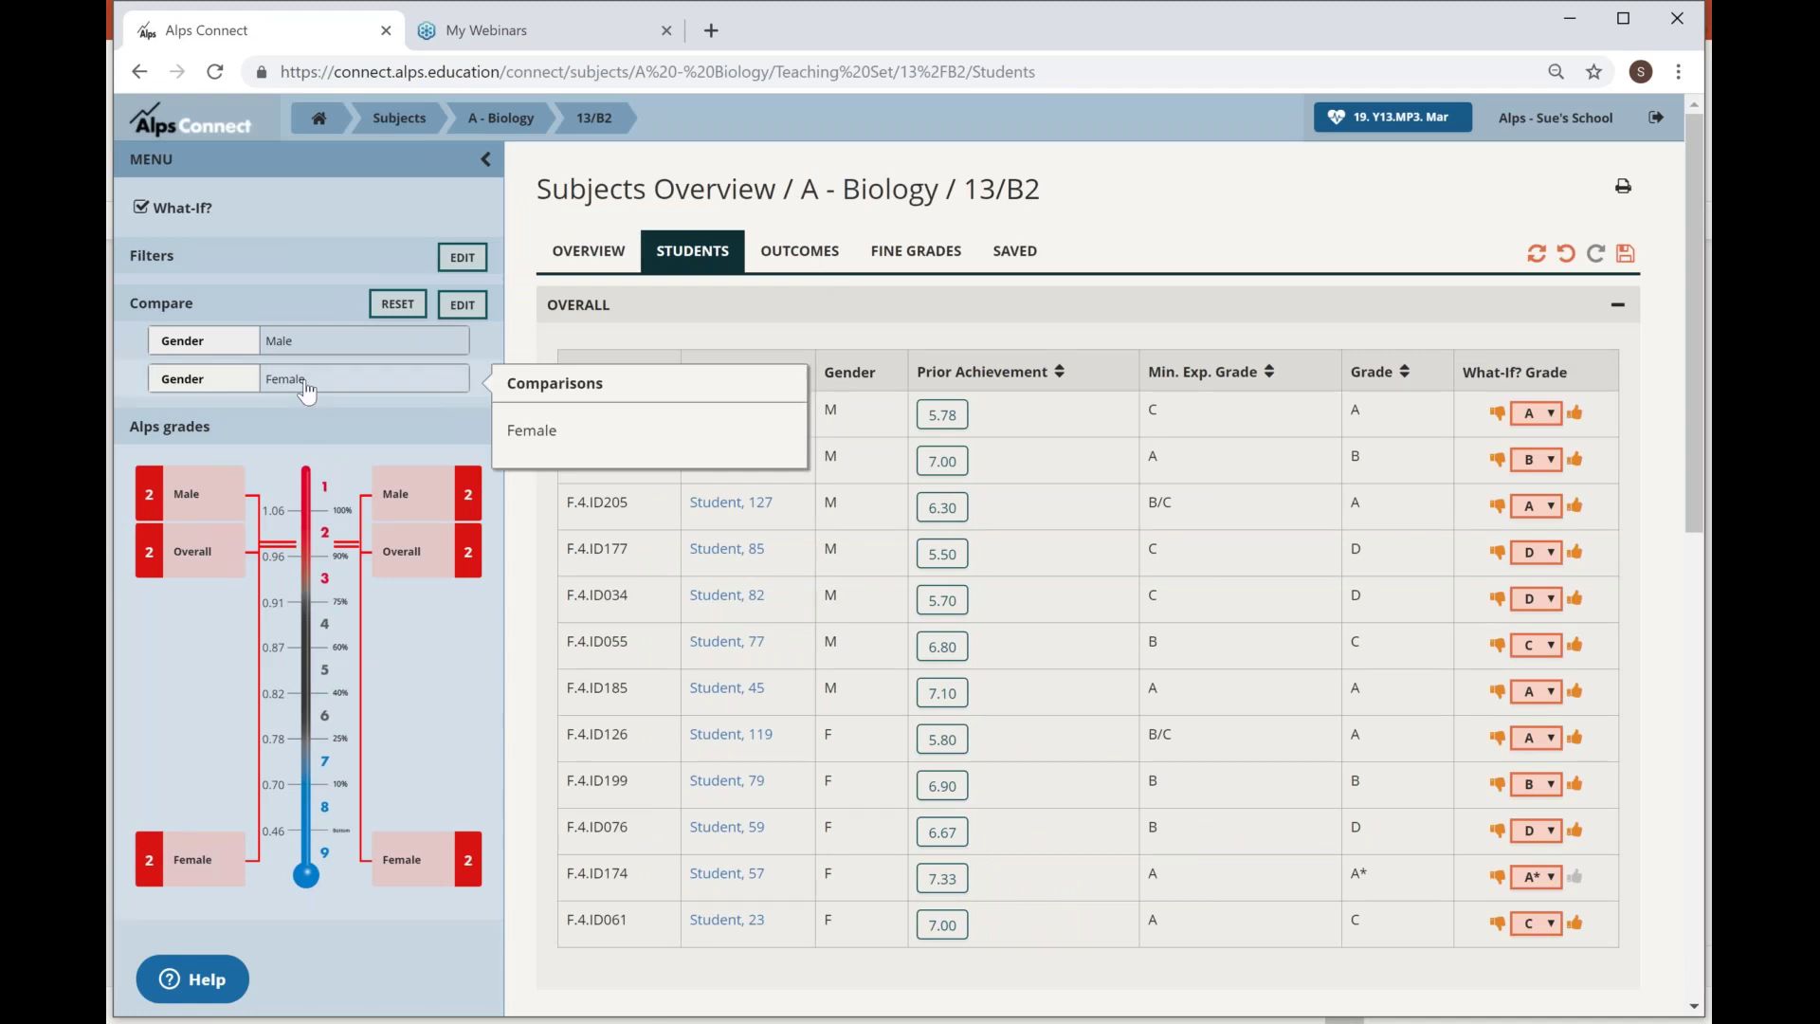
Lower the female students' What-If grades: prior achievement 5.80 to B, 7.33 to A, 7.00 to D and 6.90 to C.
scroll(1466, 685, down, 3)
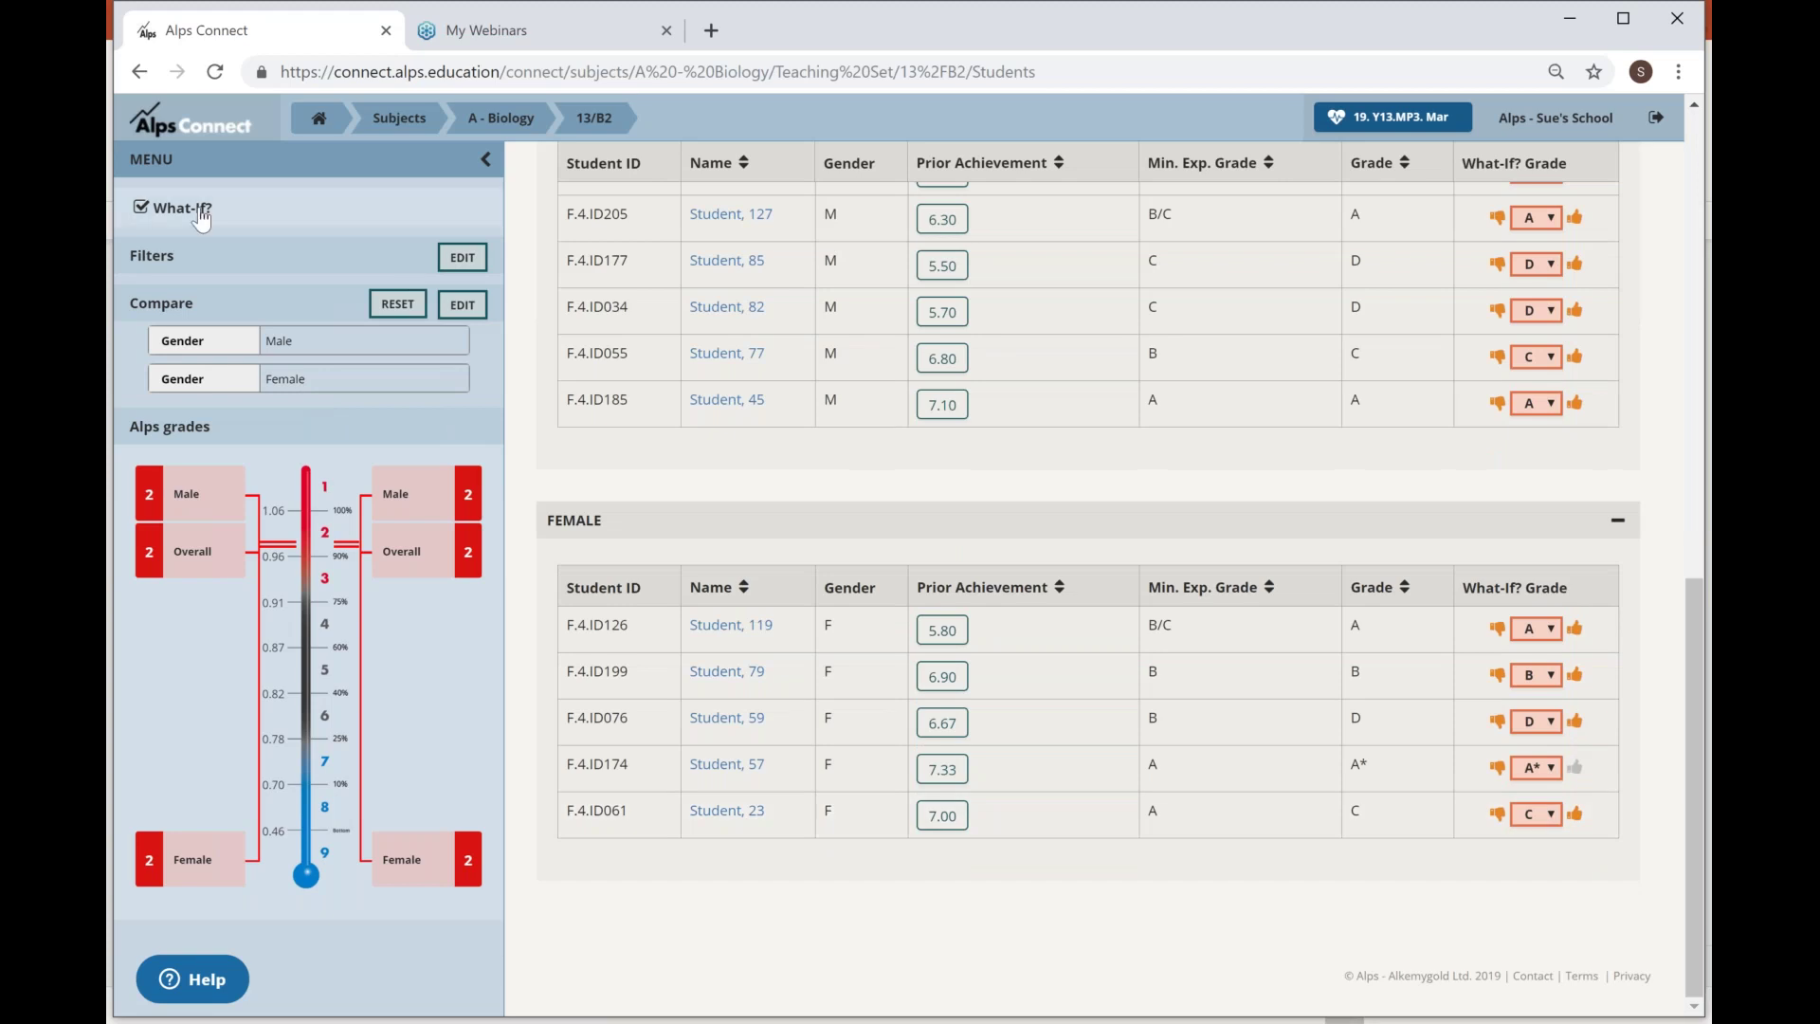
click(1498, 629)
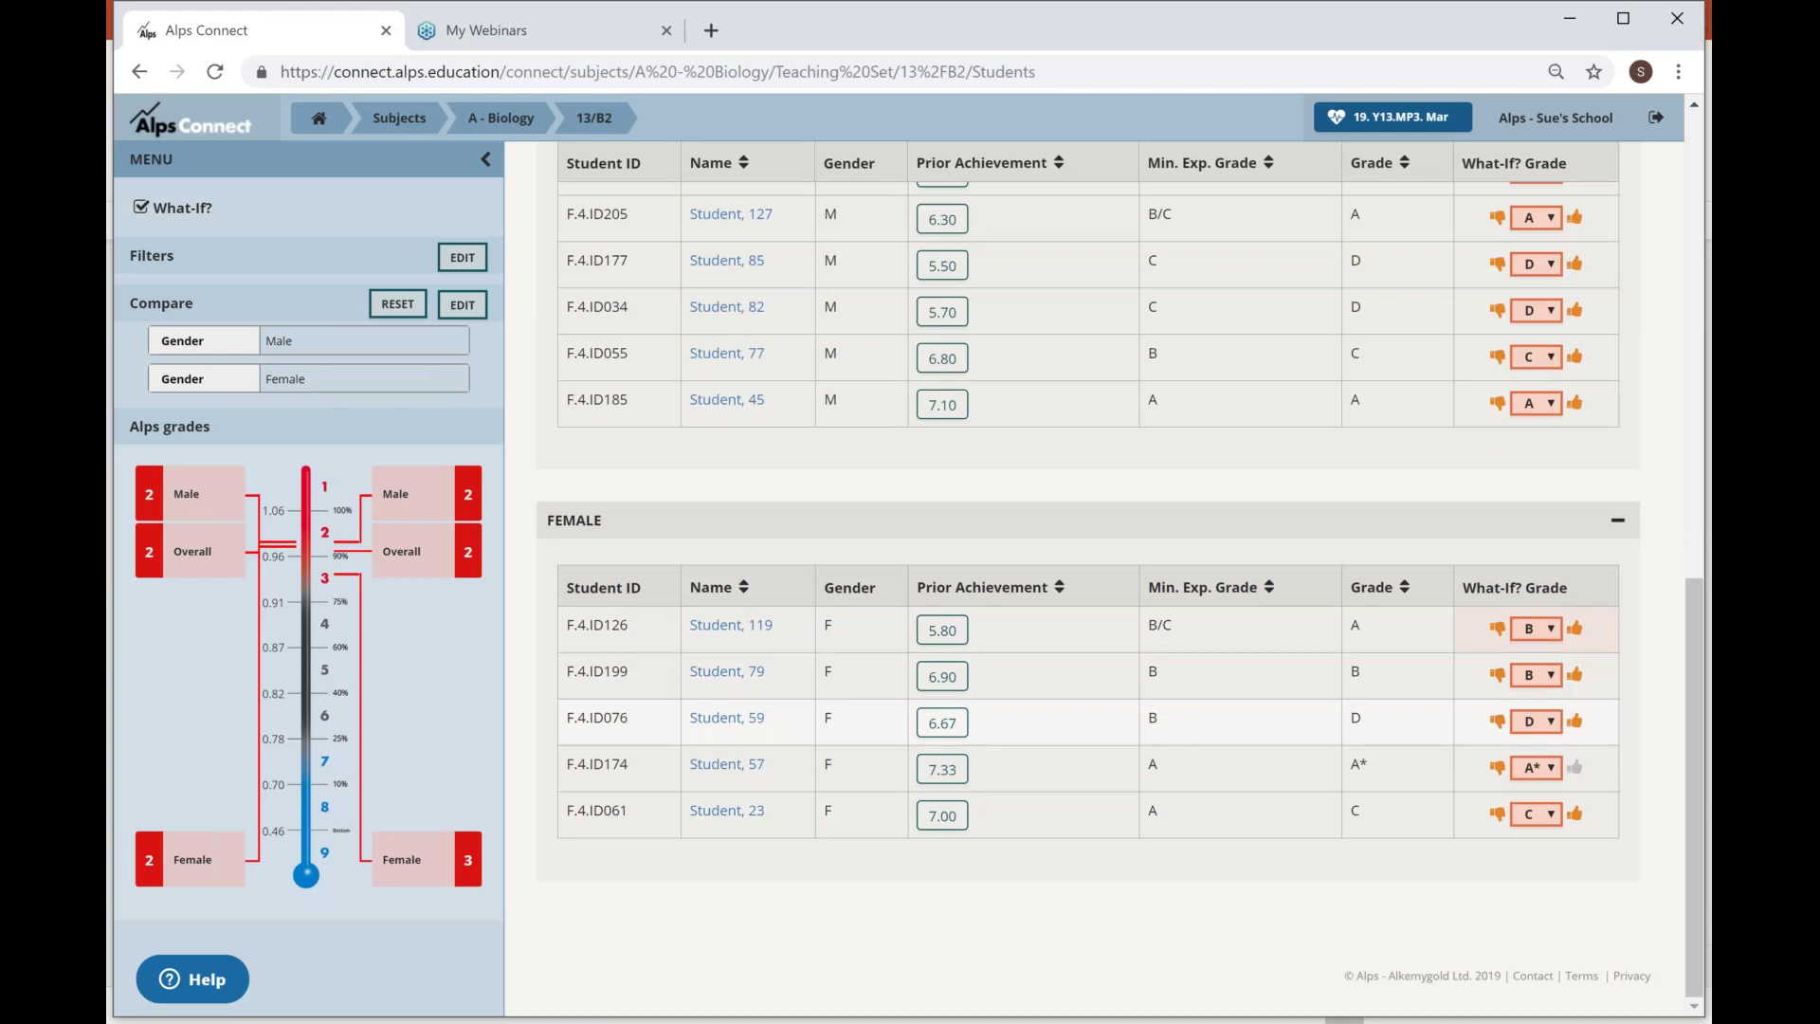
click(1497, 770)
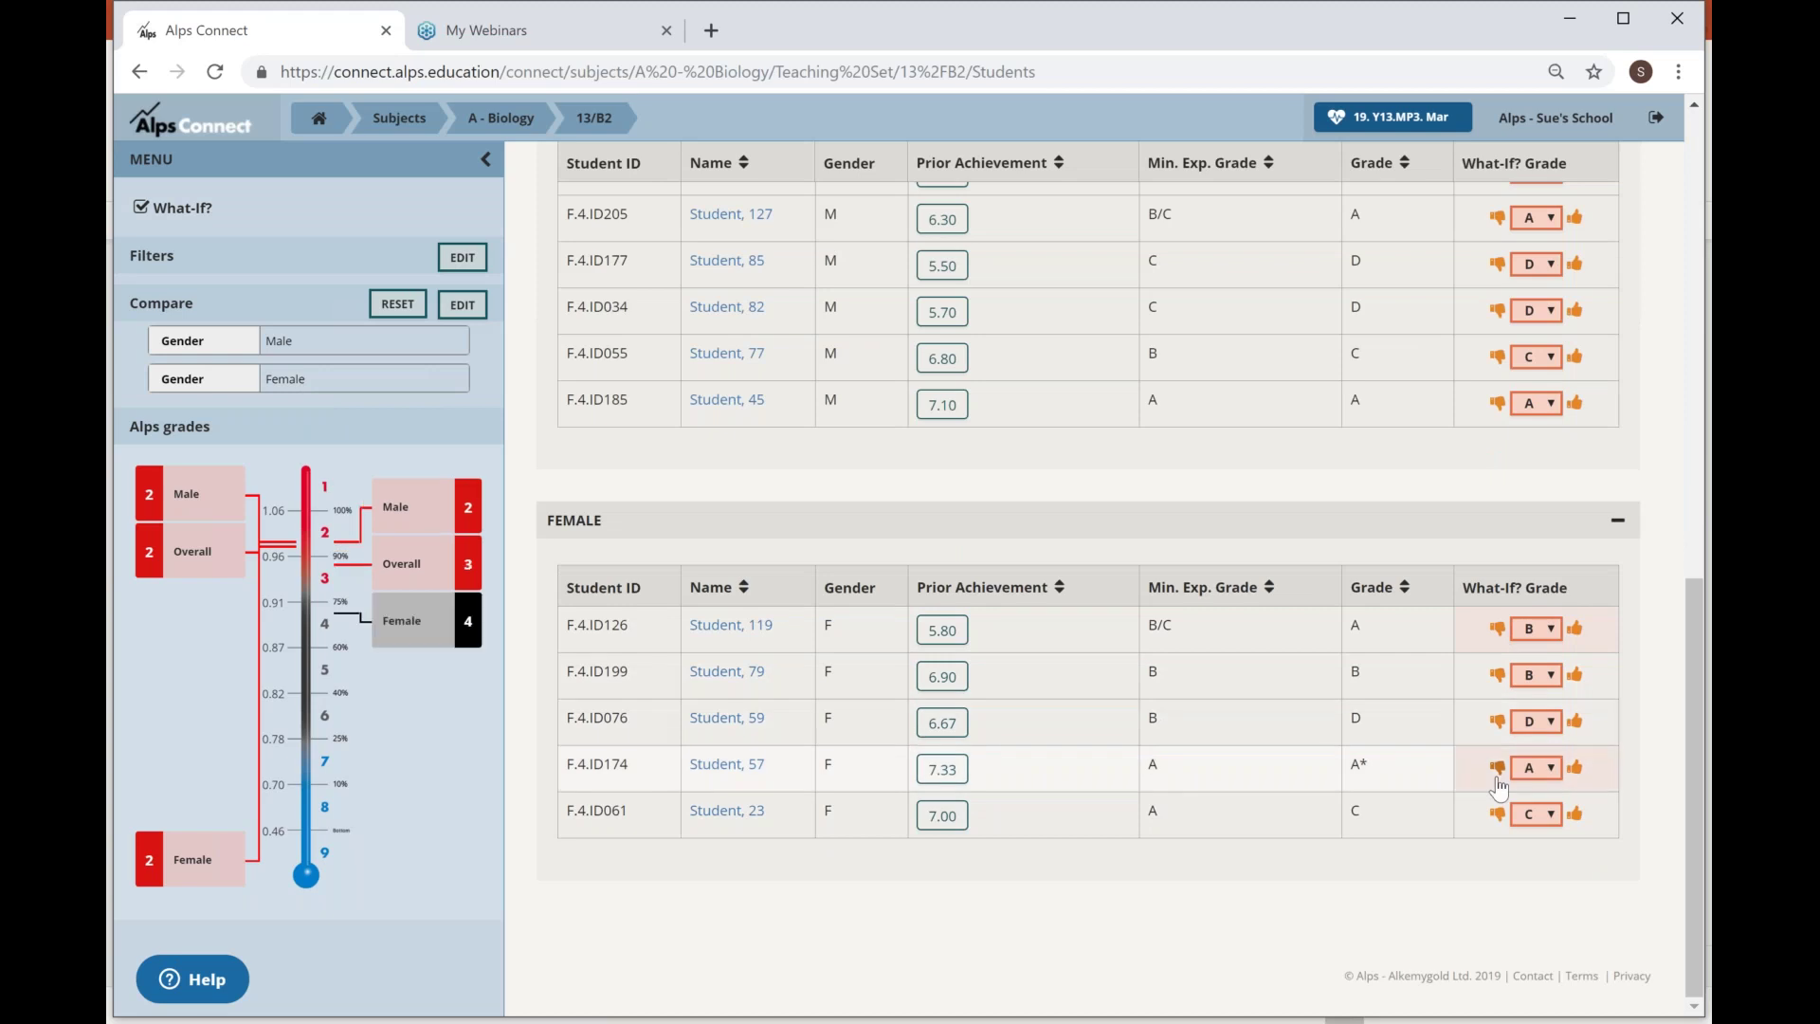
click(1498, 815)
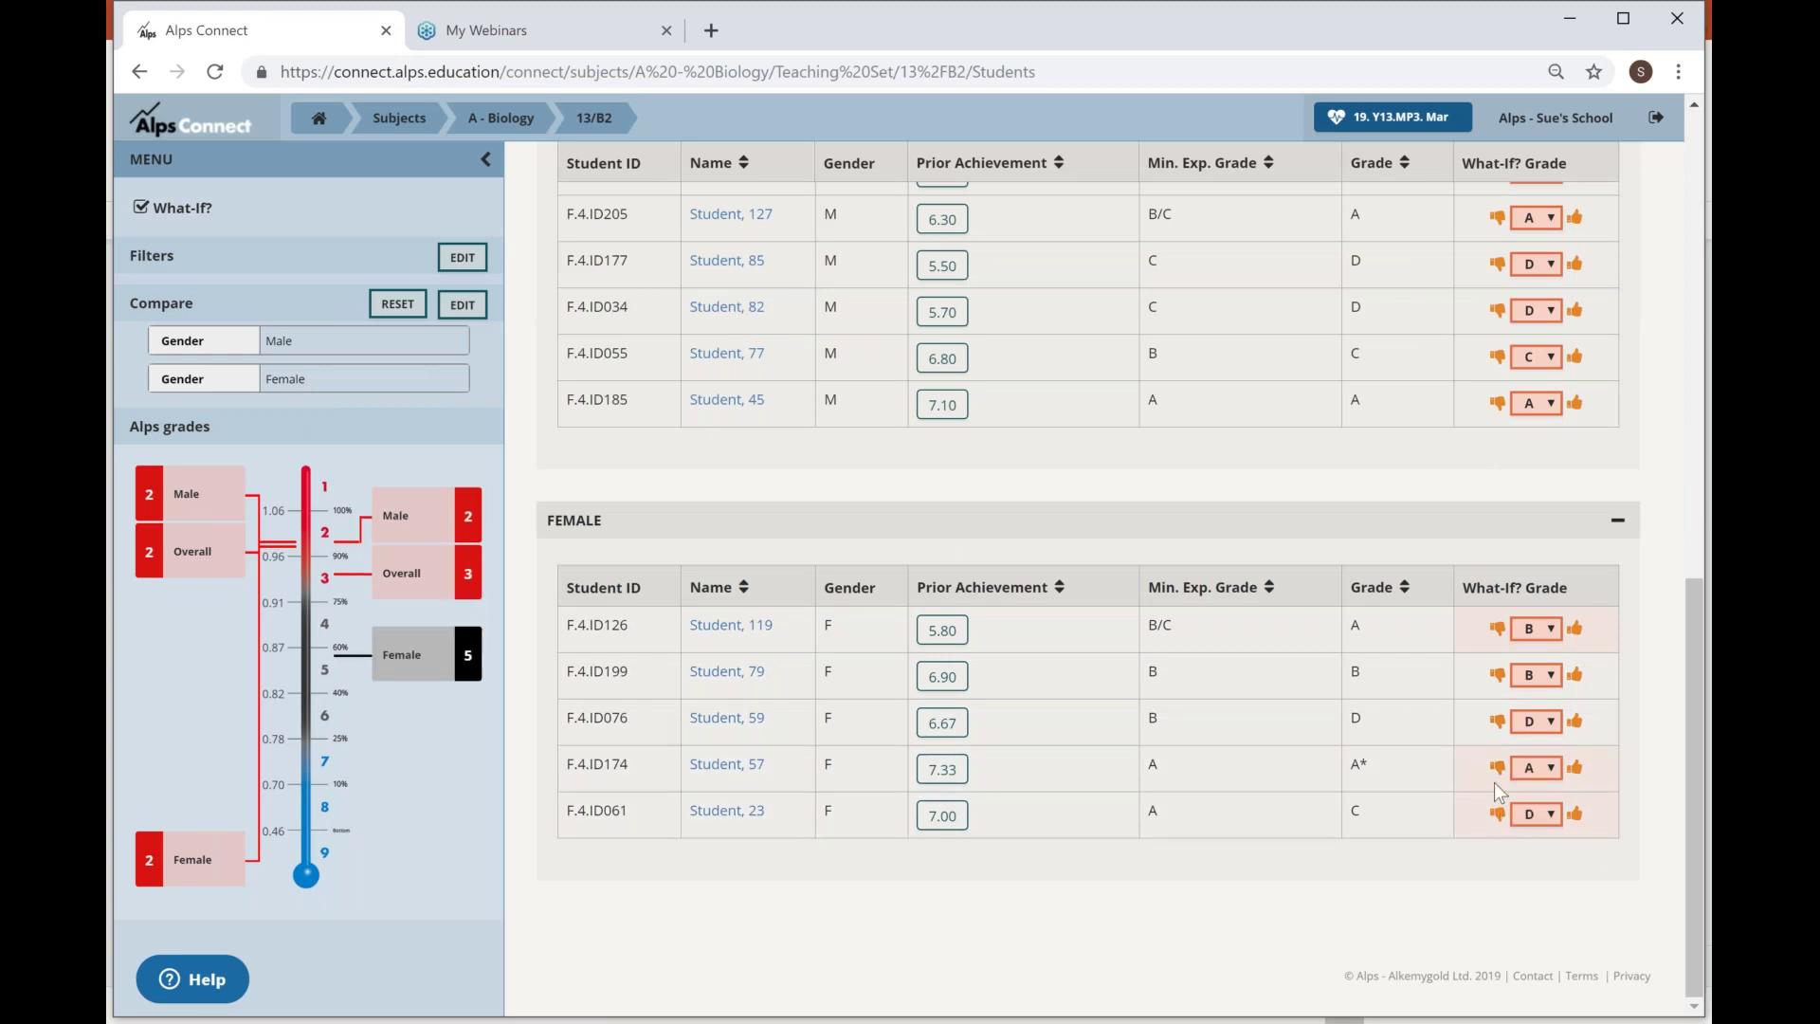
click(1497, 675)
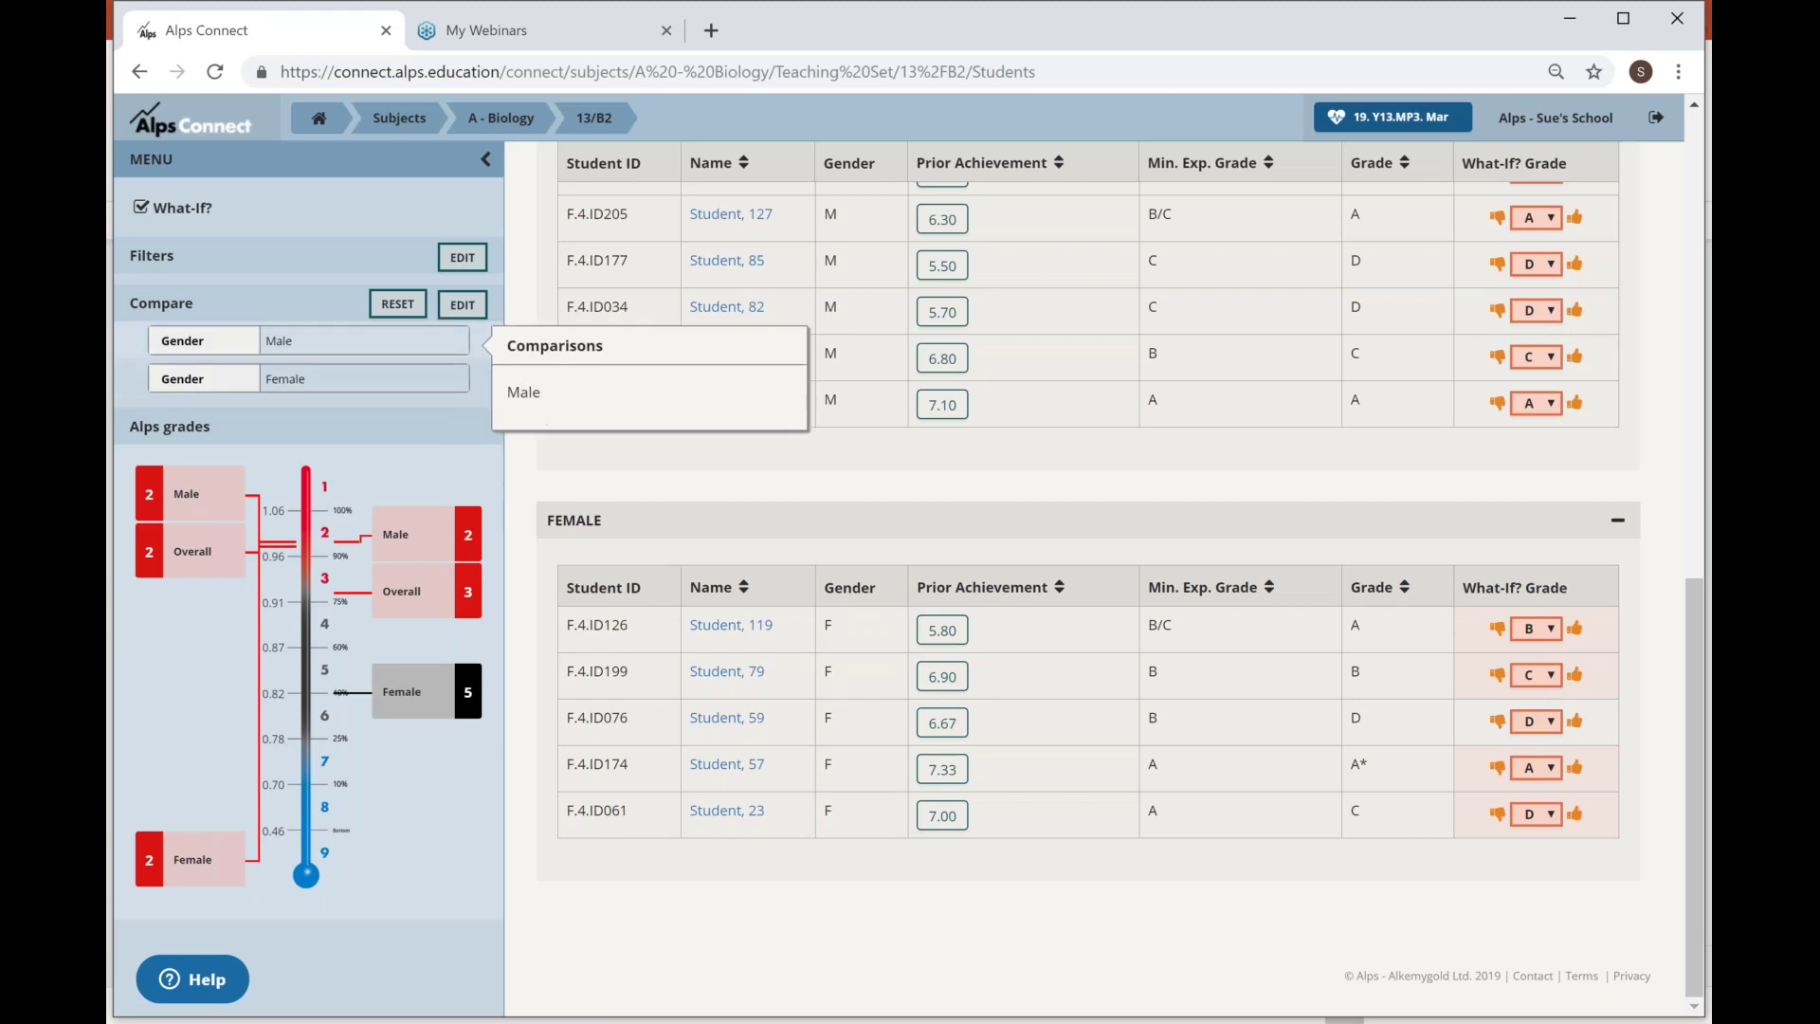
Reset the gender comparison and add a custom comparison group named White British boys from the overall A - Biology overview.
click(397, 303)
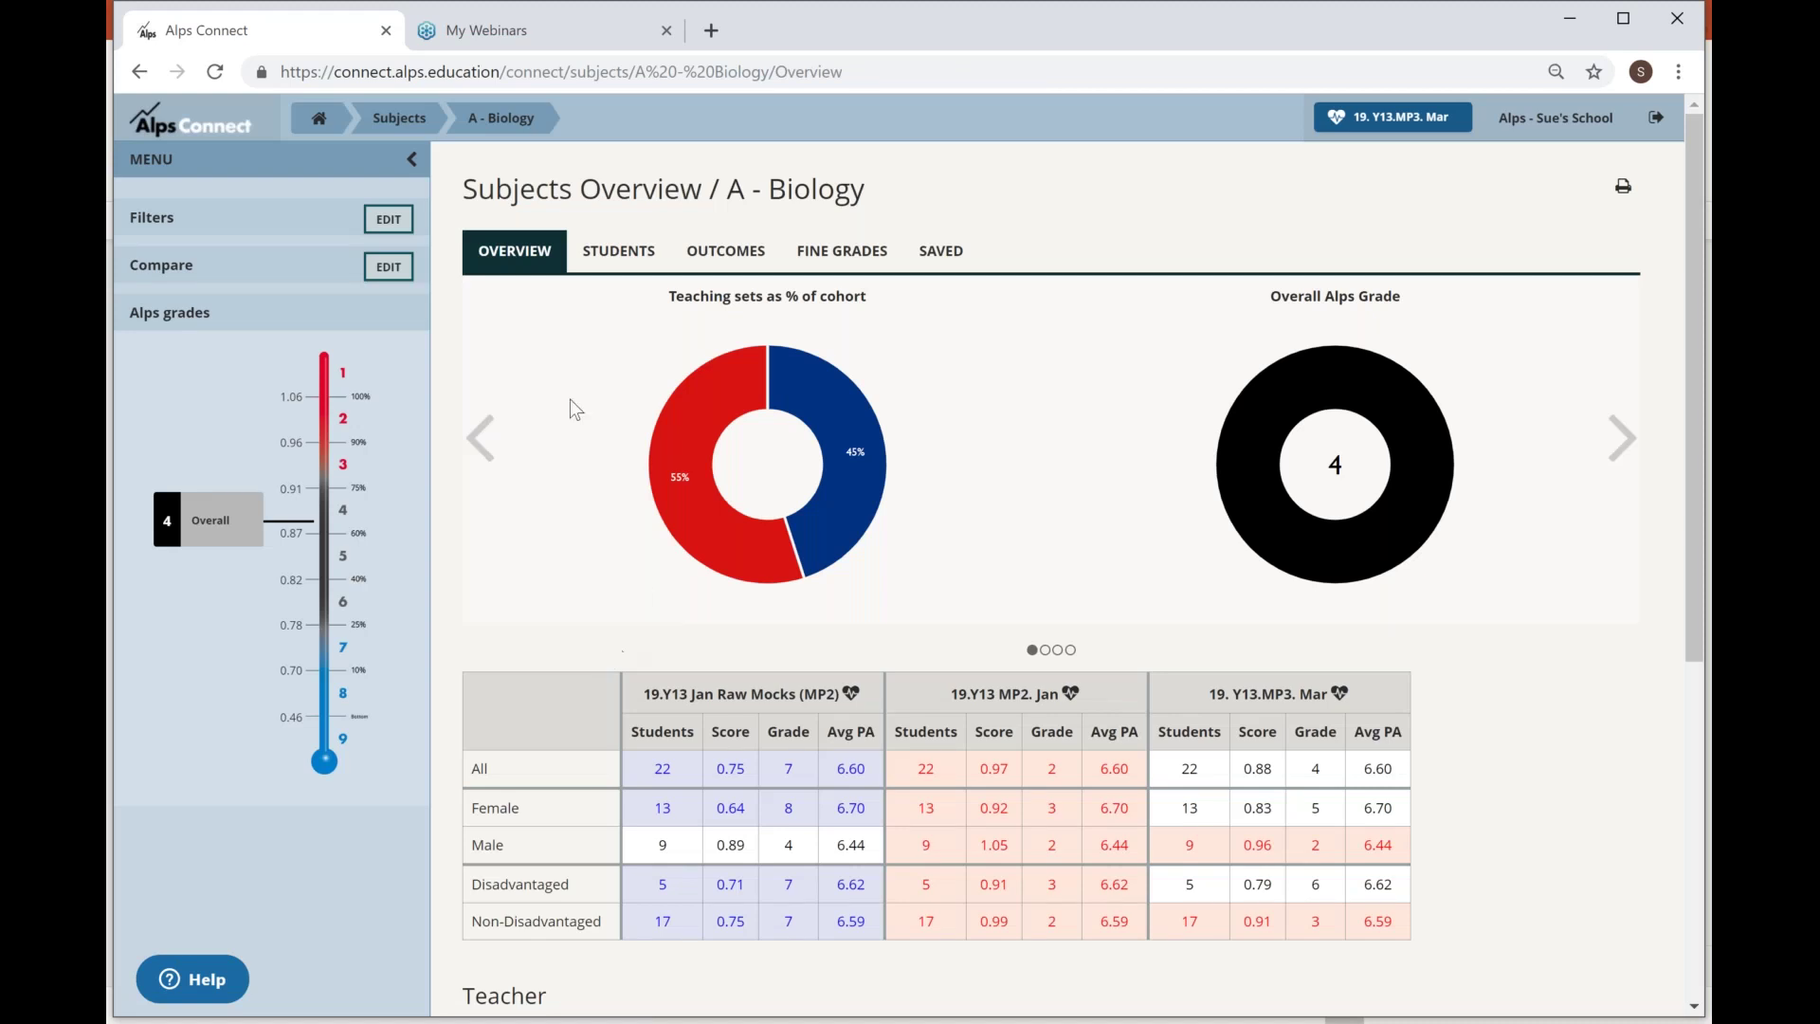
mouse_move(853, 417)
click(389, 266)
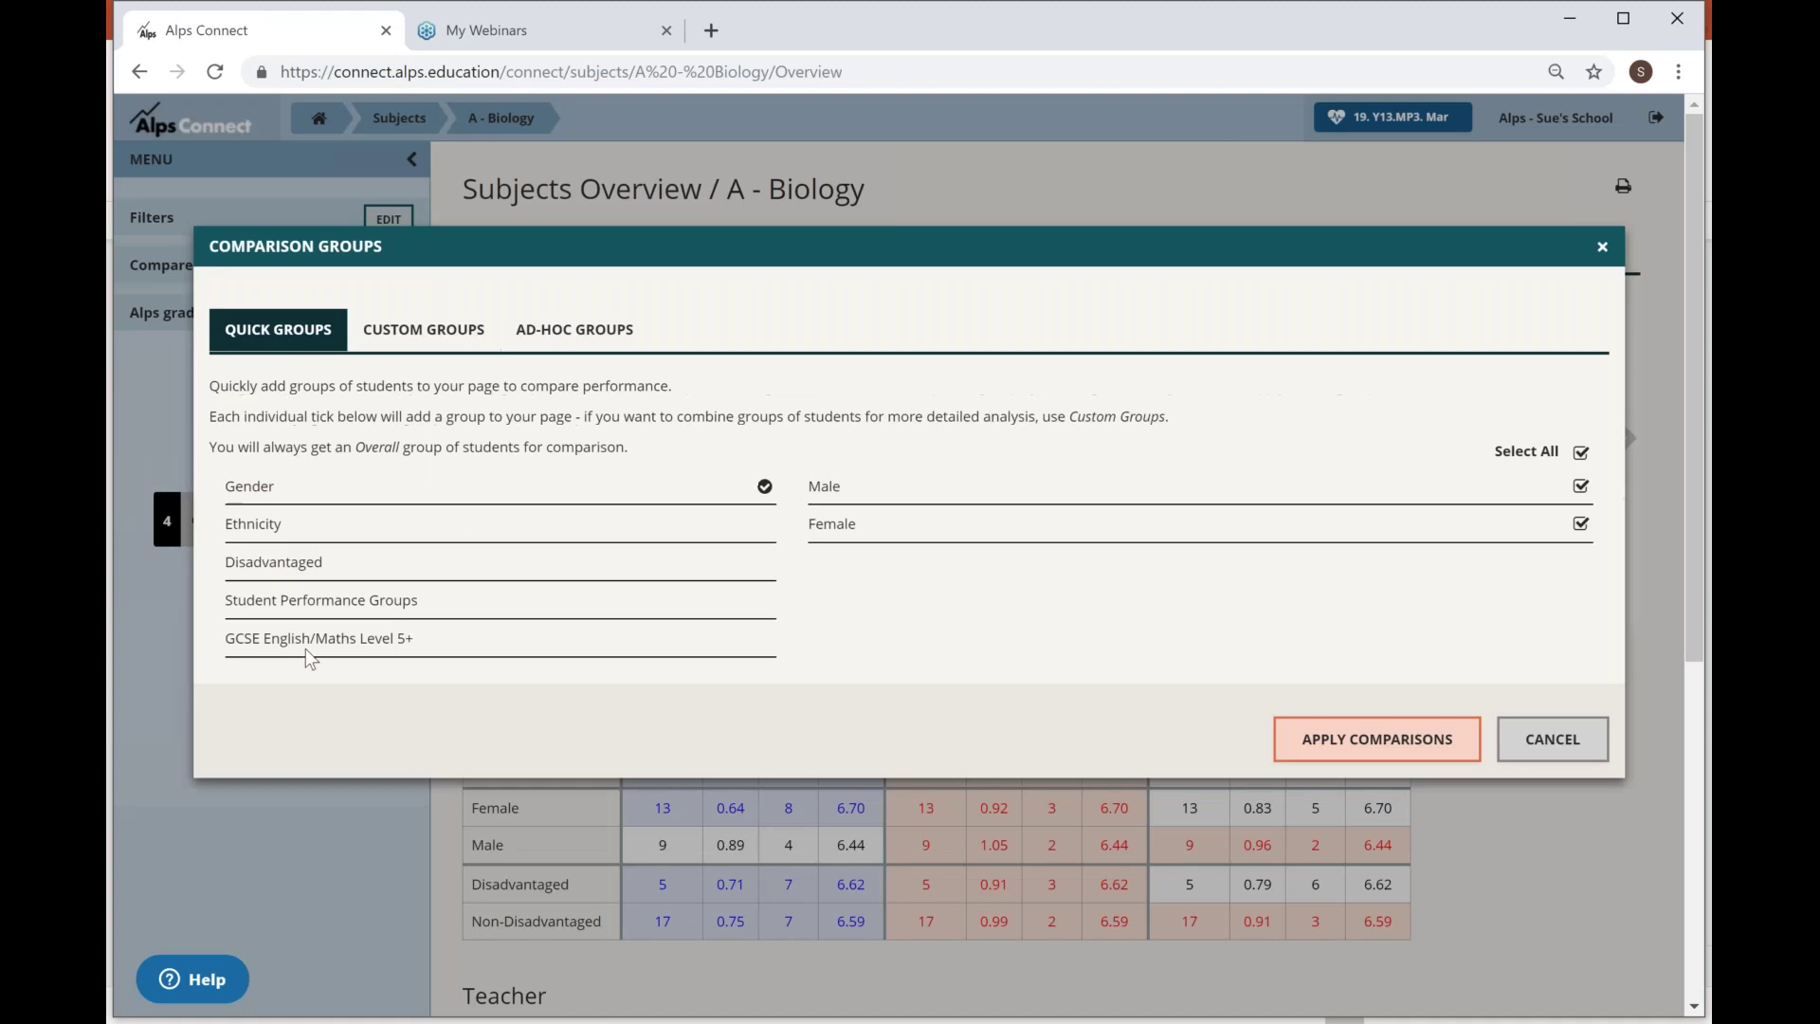
click(463, 345)
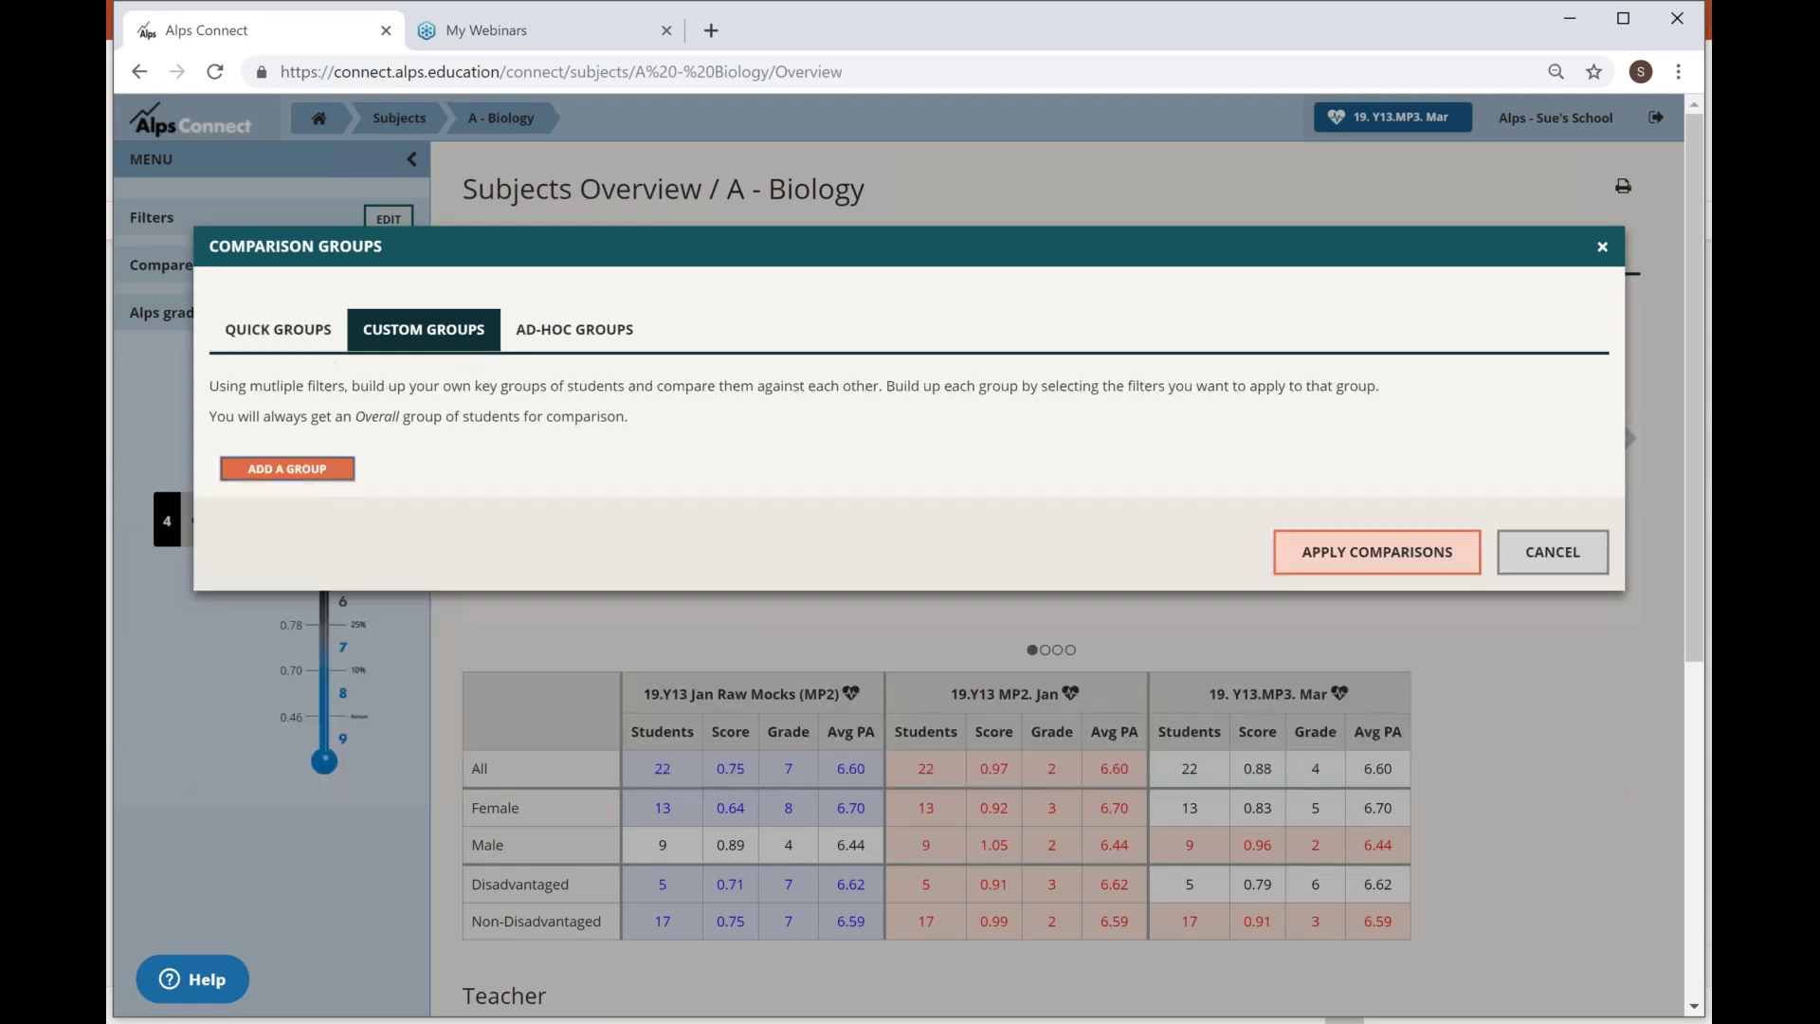
click(287, 468)
drag(402, 487, 230, 478)
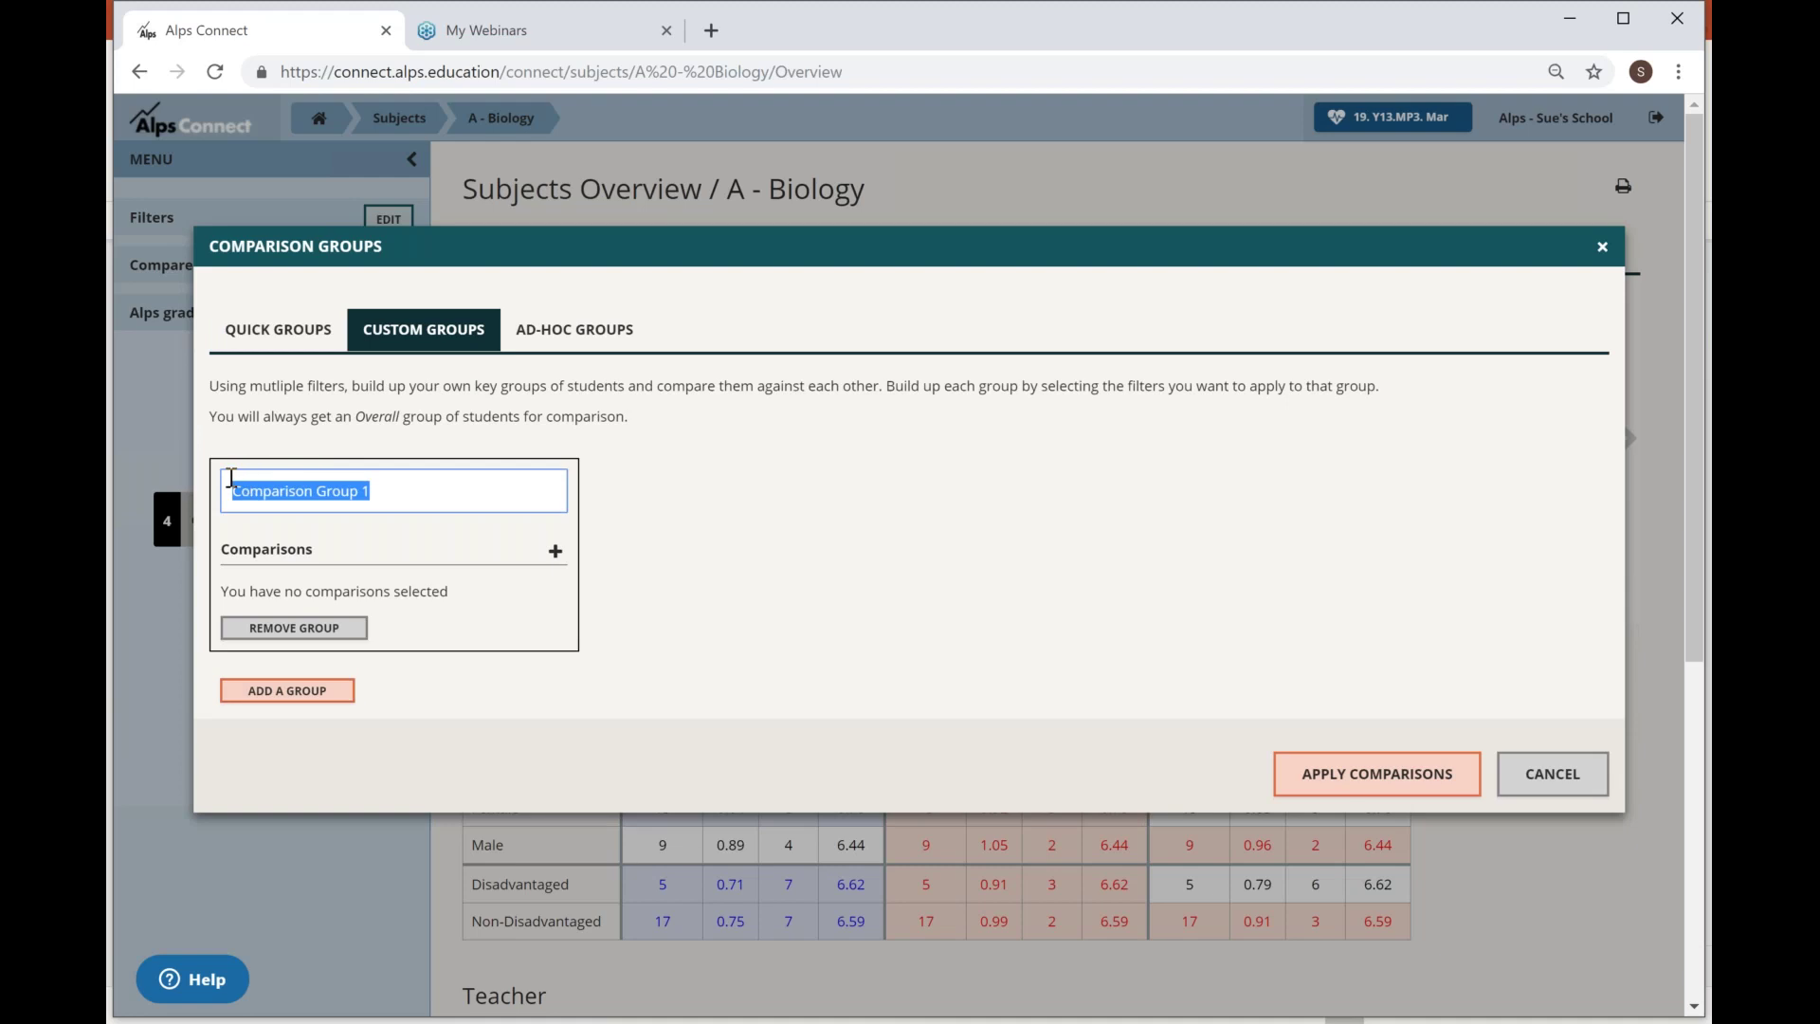
text(White Bri)
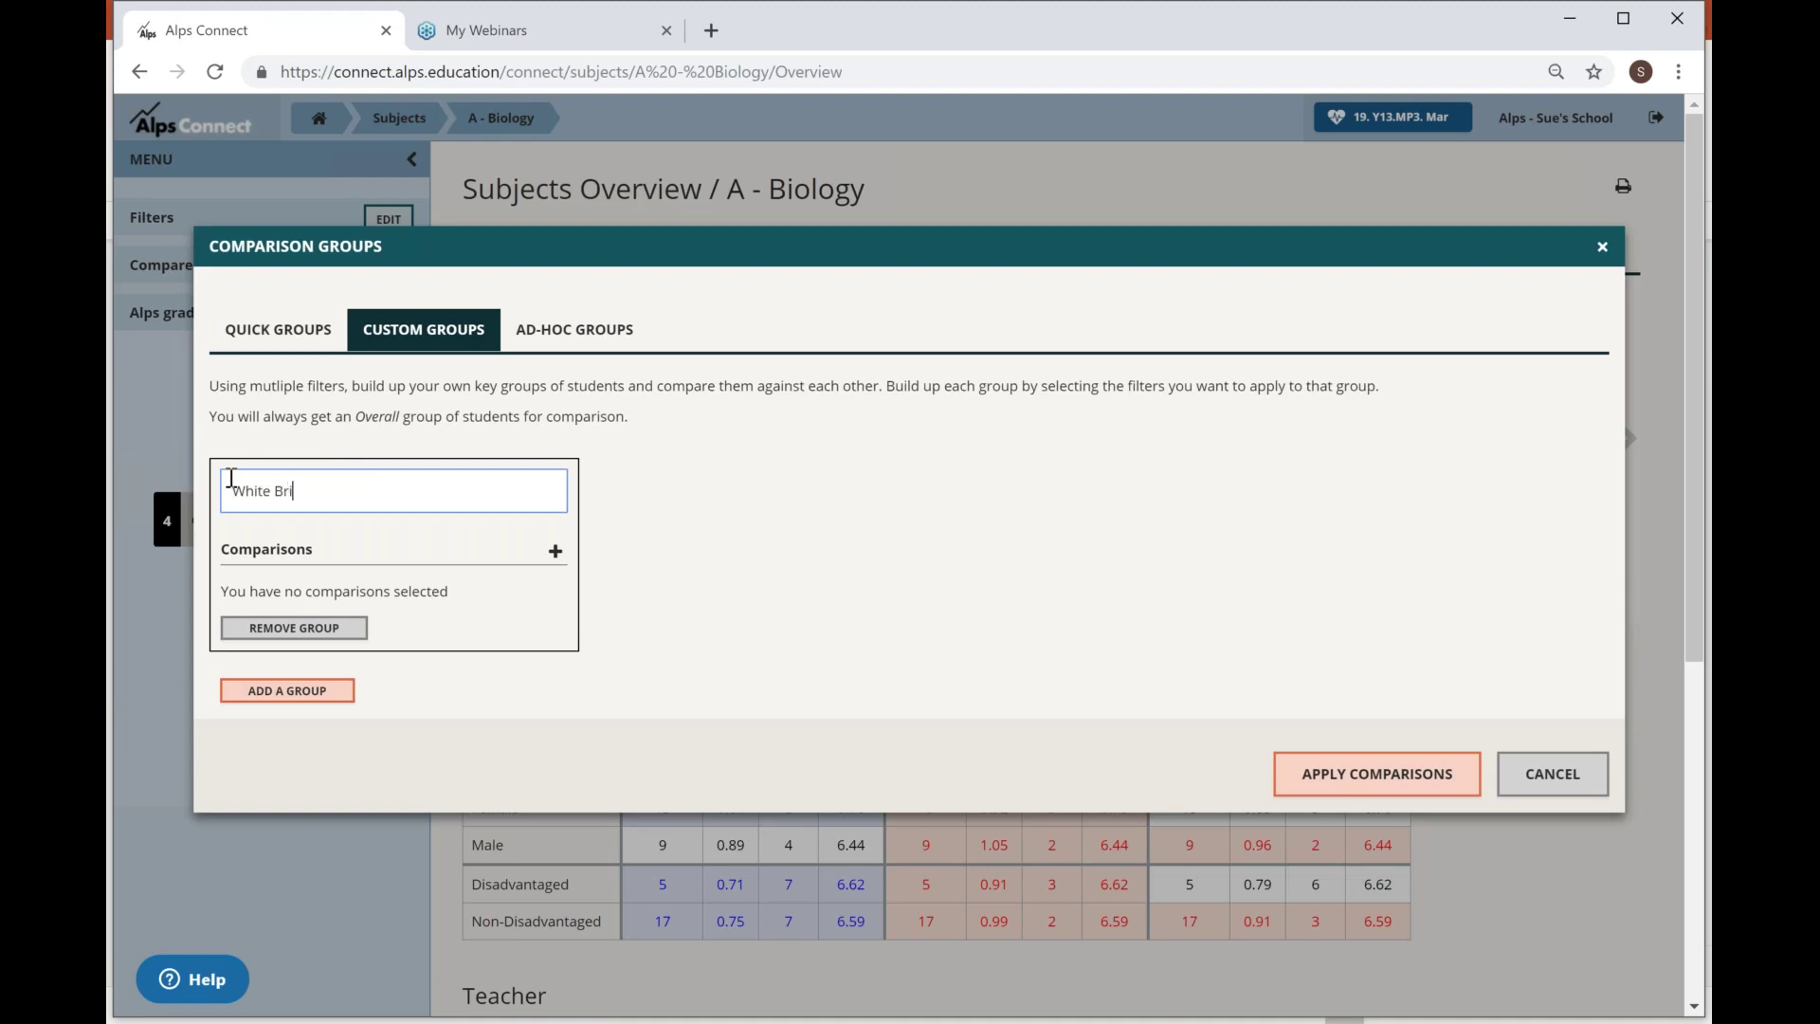
text(tish boys)
Add a Gender comparison set to Male to the White British boys group.
click(555, 553)
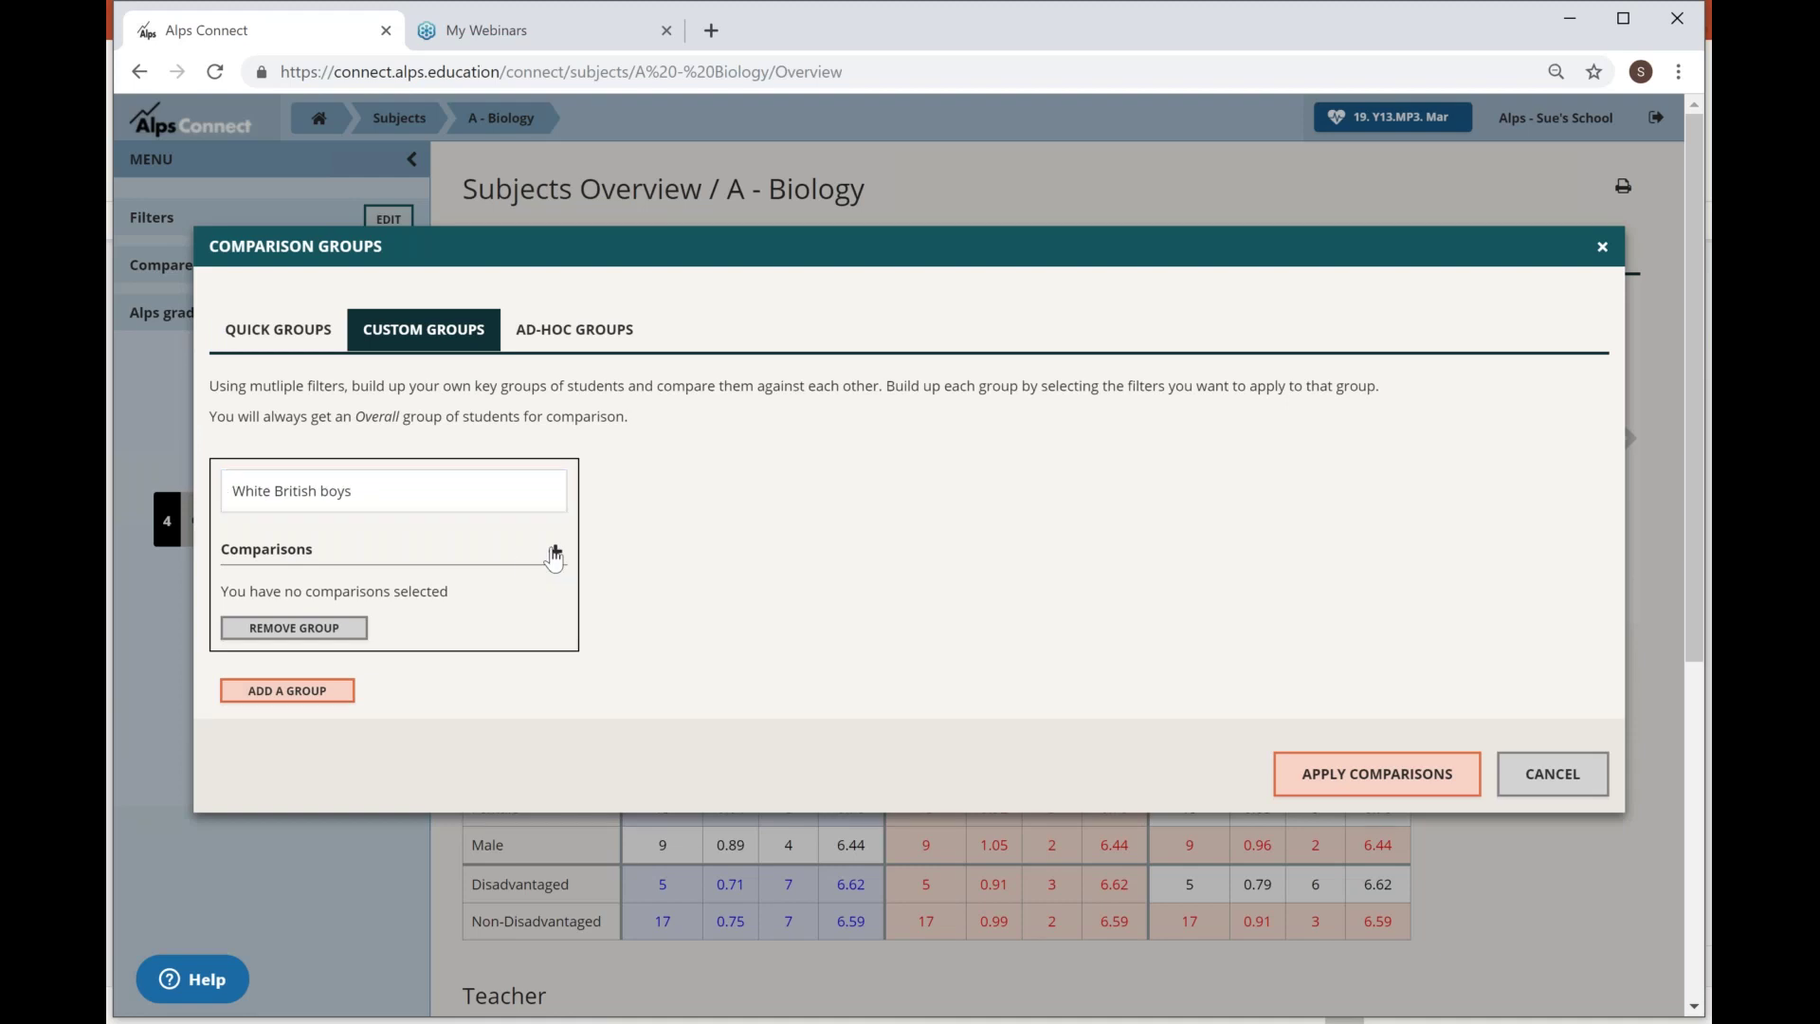
click(348, 597)
click(266, 675)
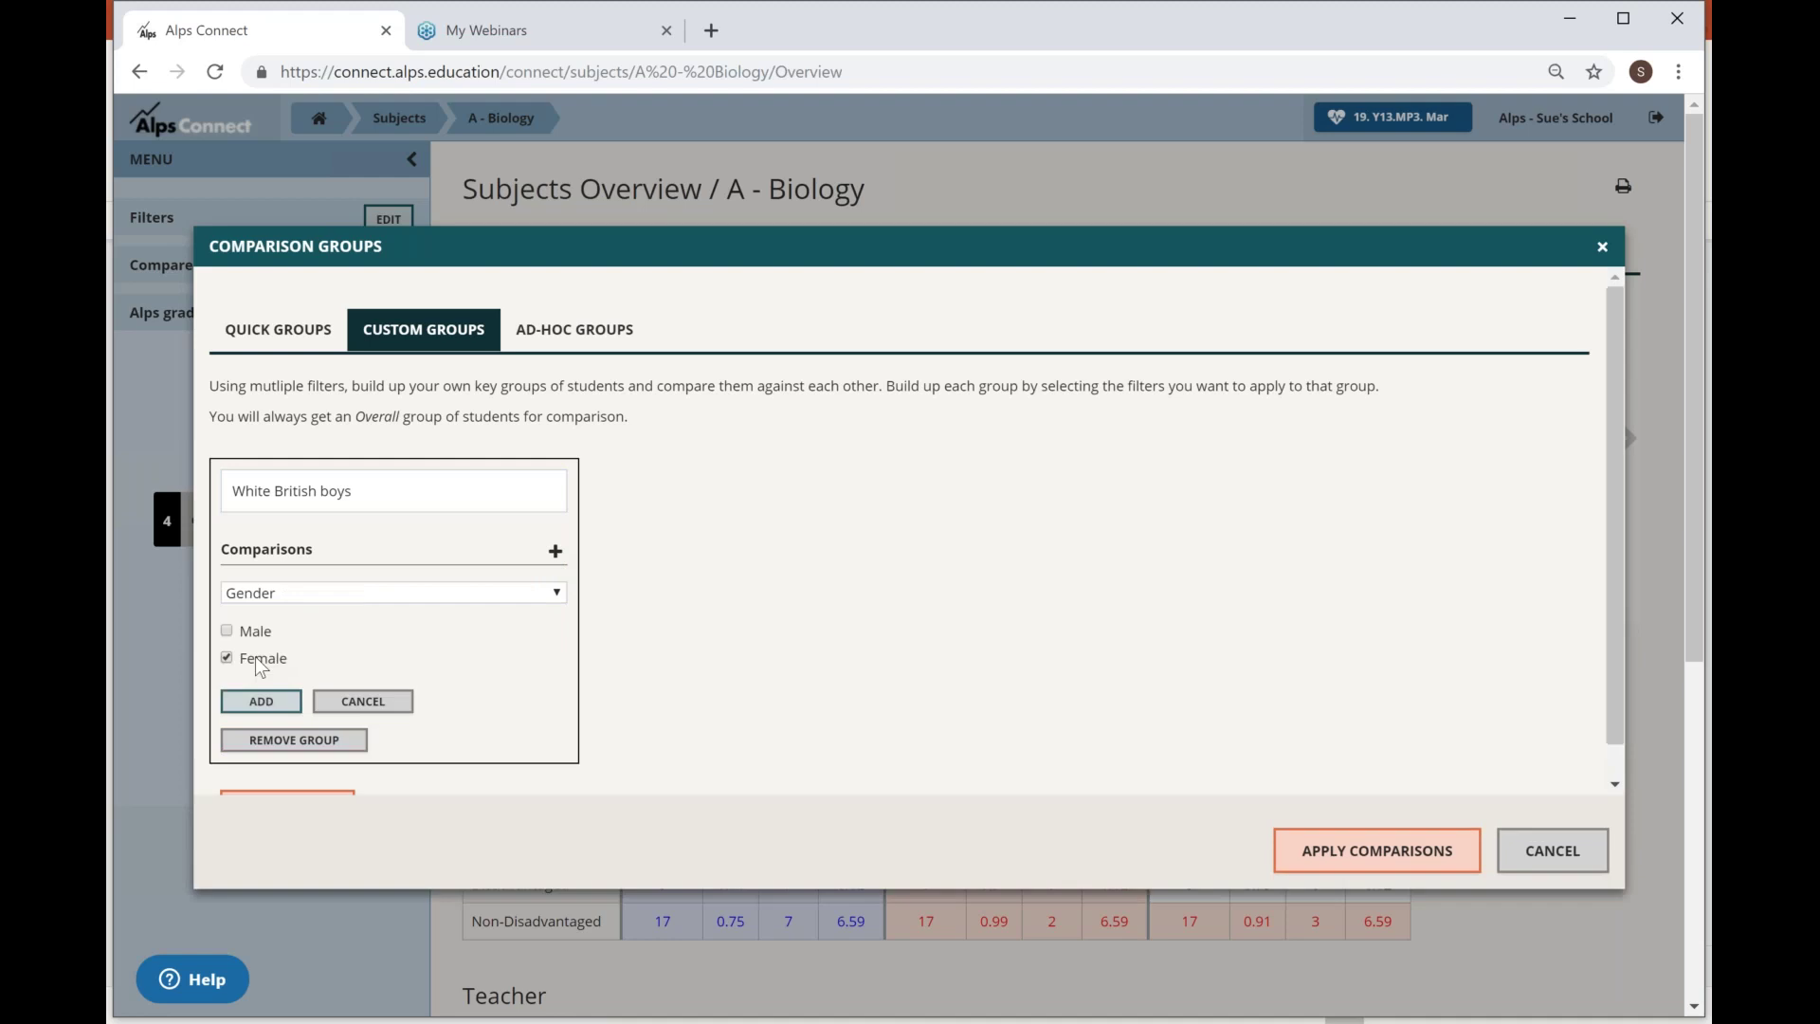
click(233, 632)
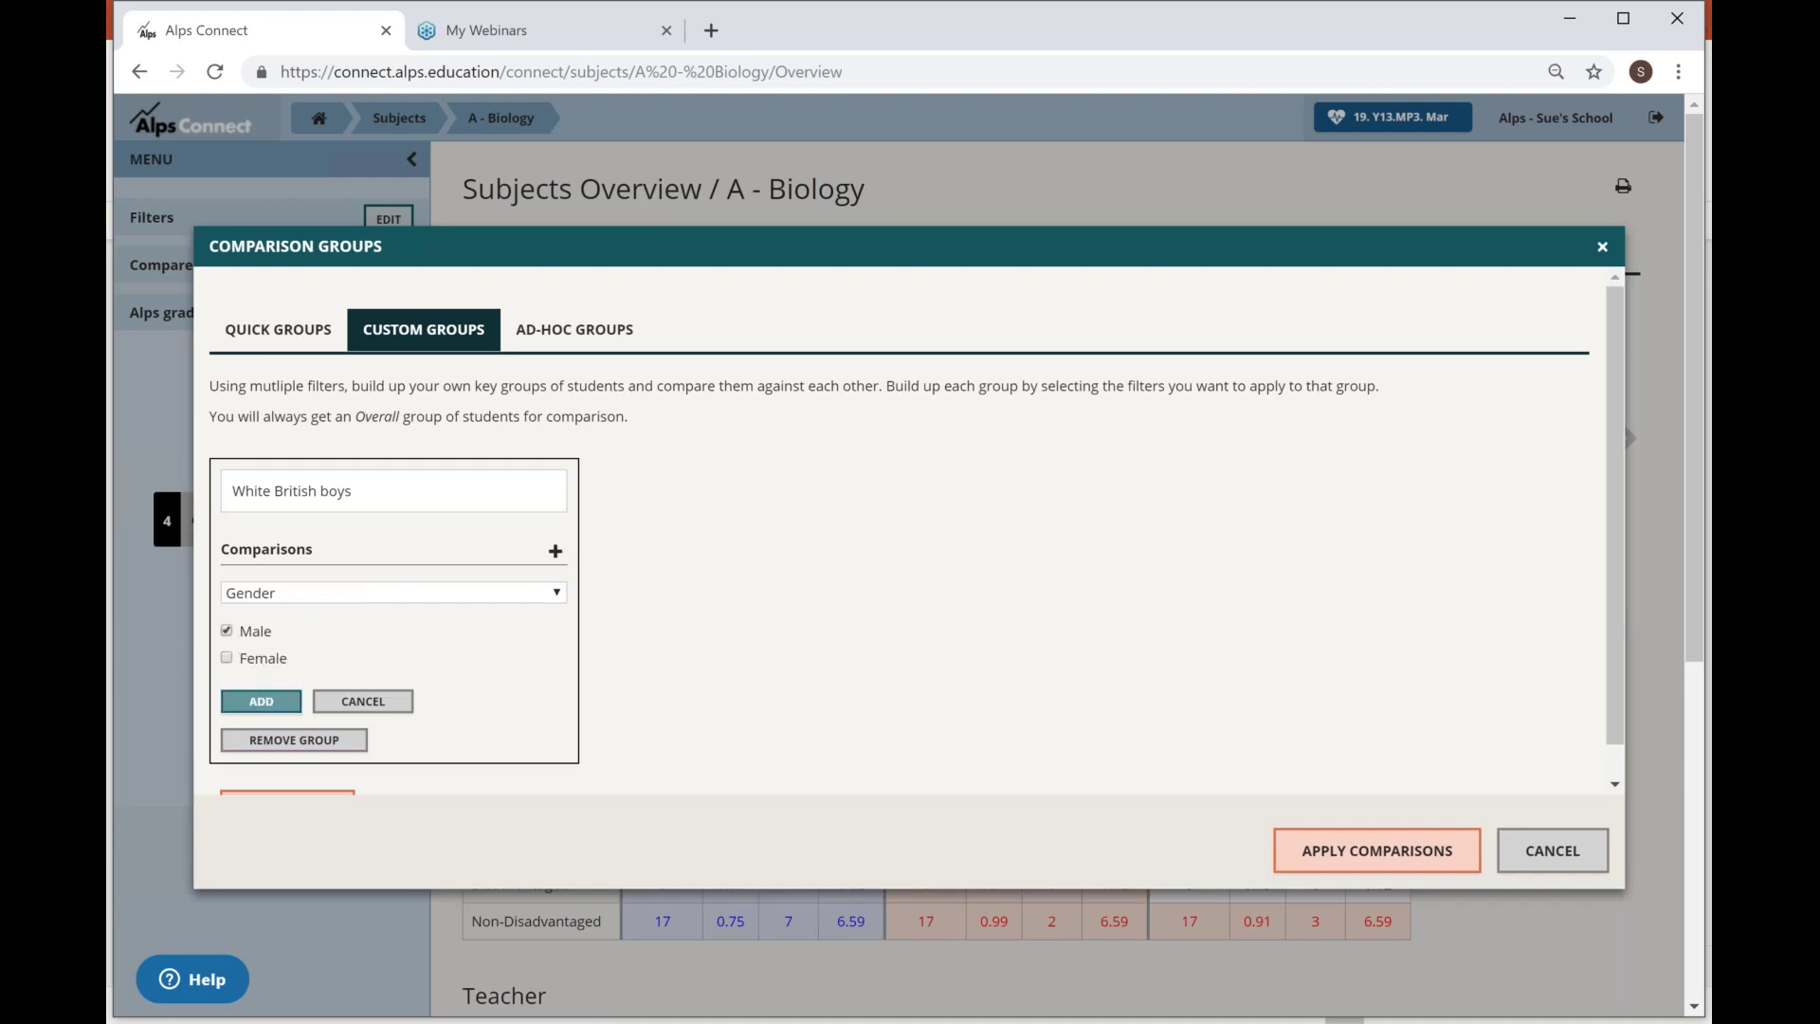
click(264, 701)
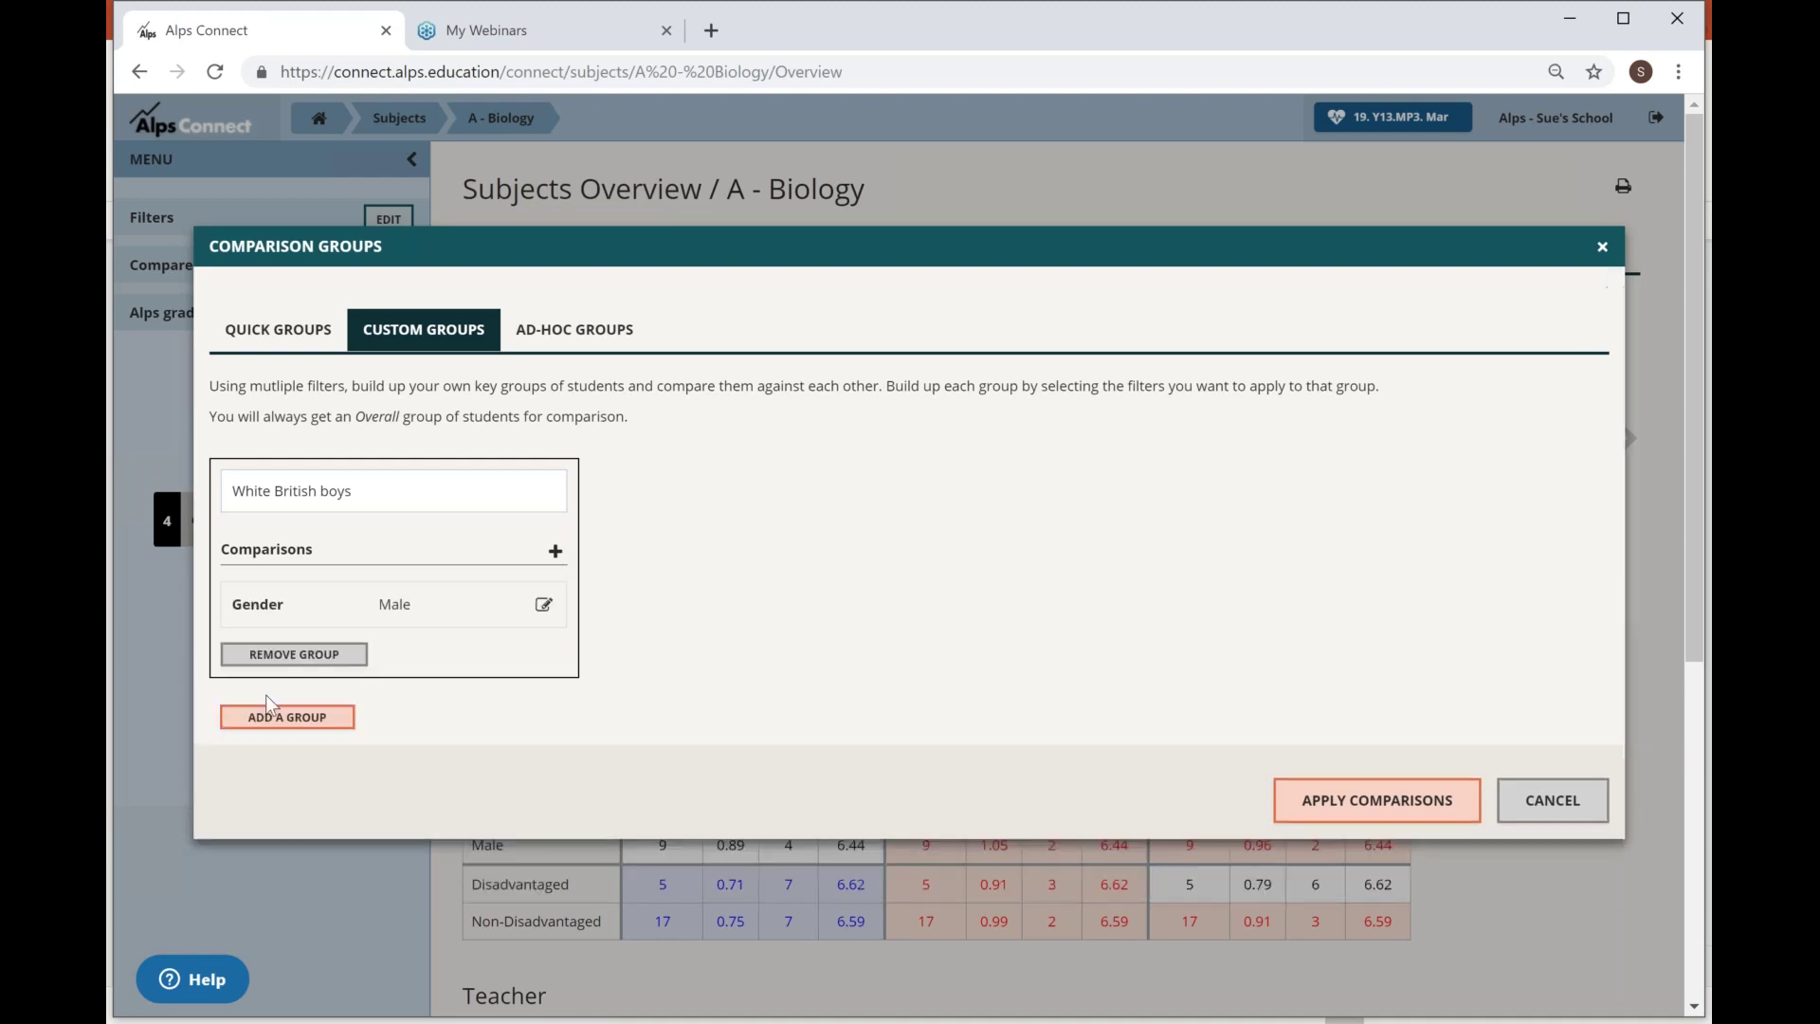
Add an Ethnicity comparison of 39 - Asian or Asian British - Indian to the White British boys group.
click(558, 555)
click(497, 592)
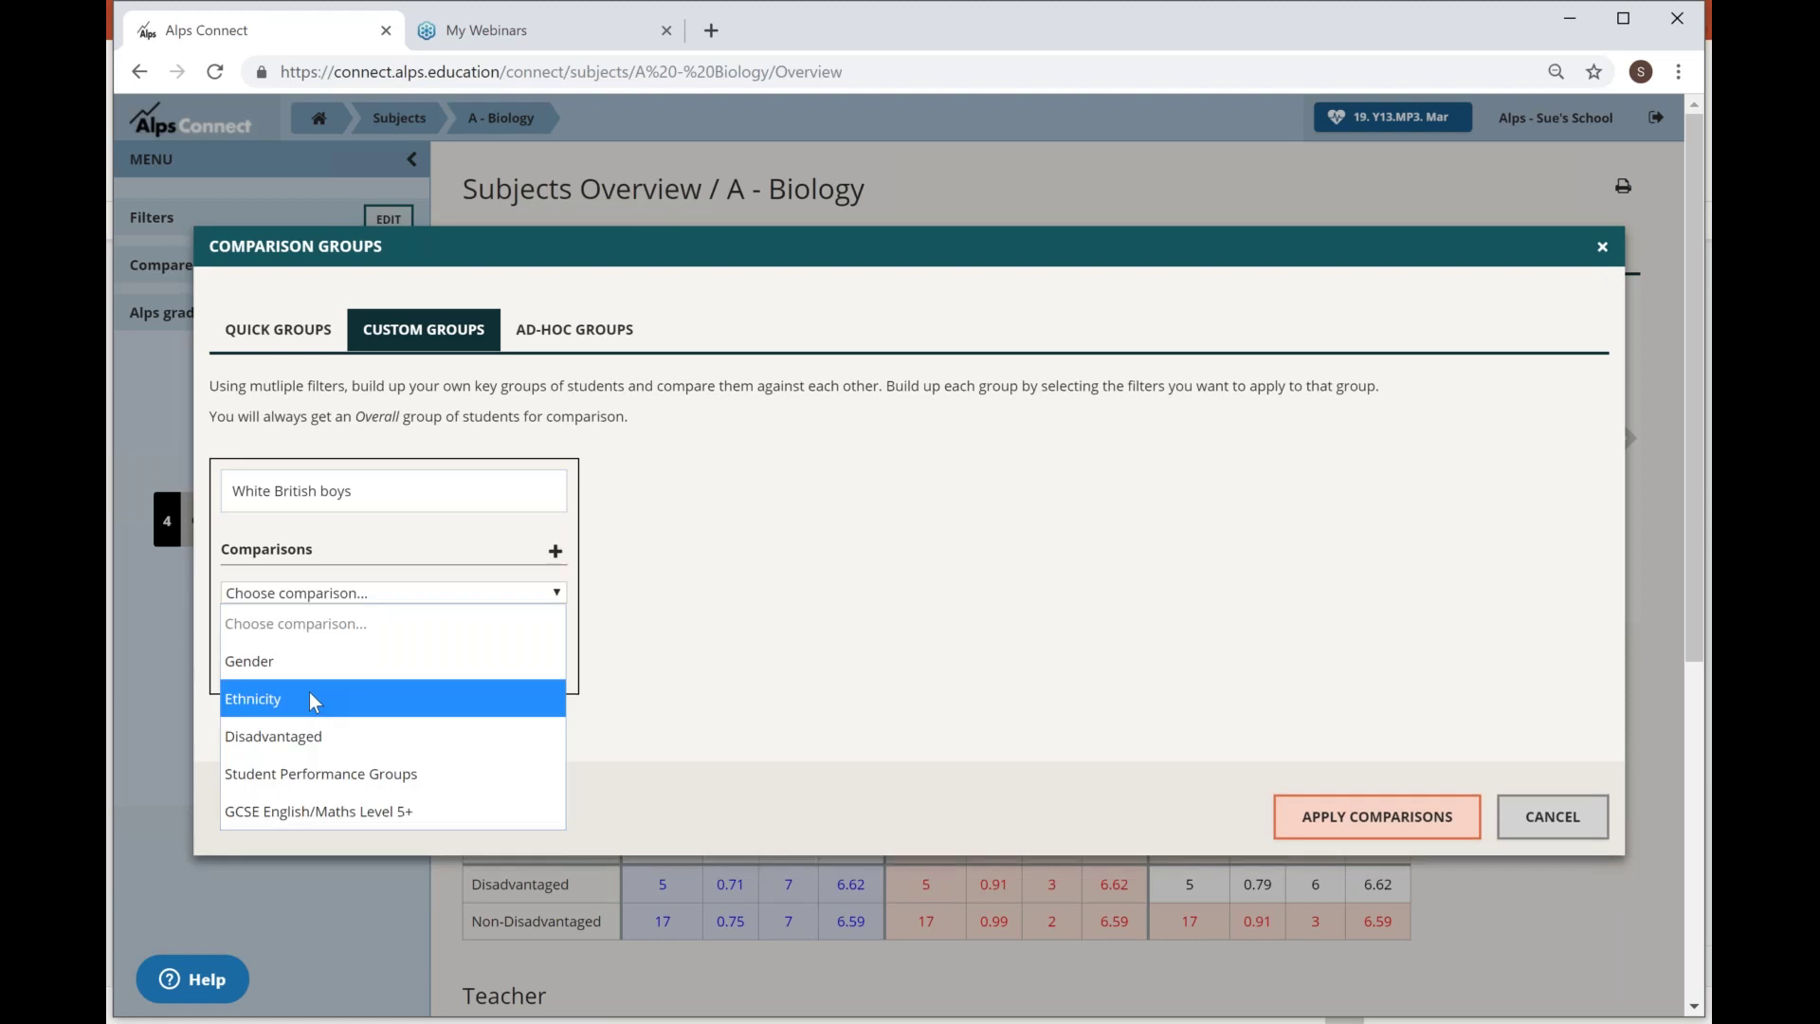
click(312, 700)
drag(557, 683, 558, 737)
scroll(556, 728, down, 1)
scroll(542, 719, up, 4)
click(226, 631)
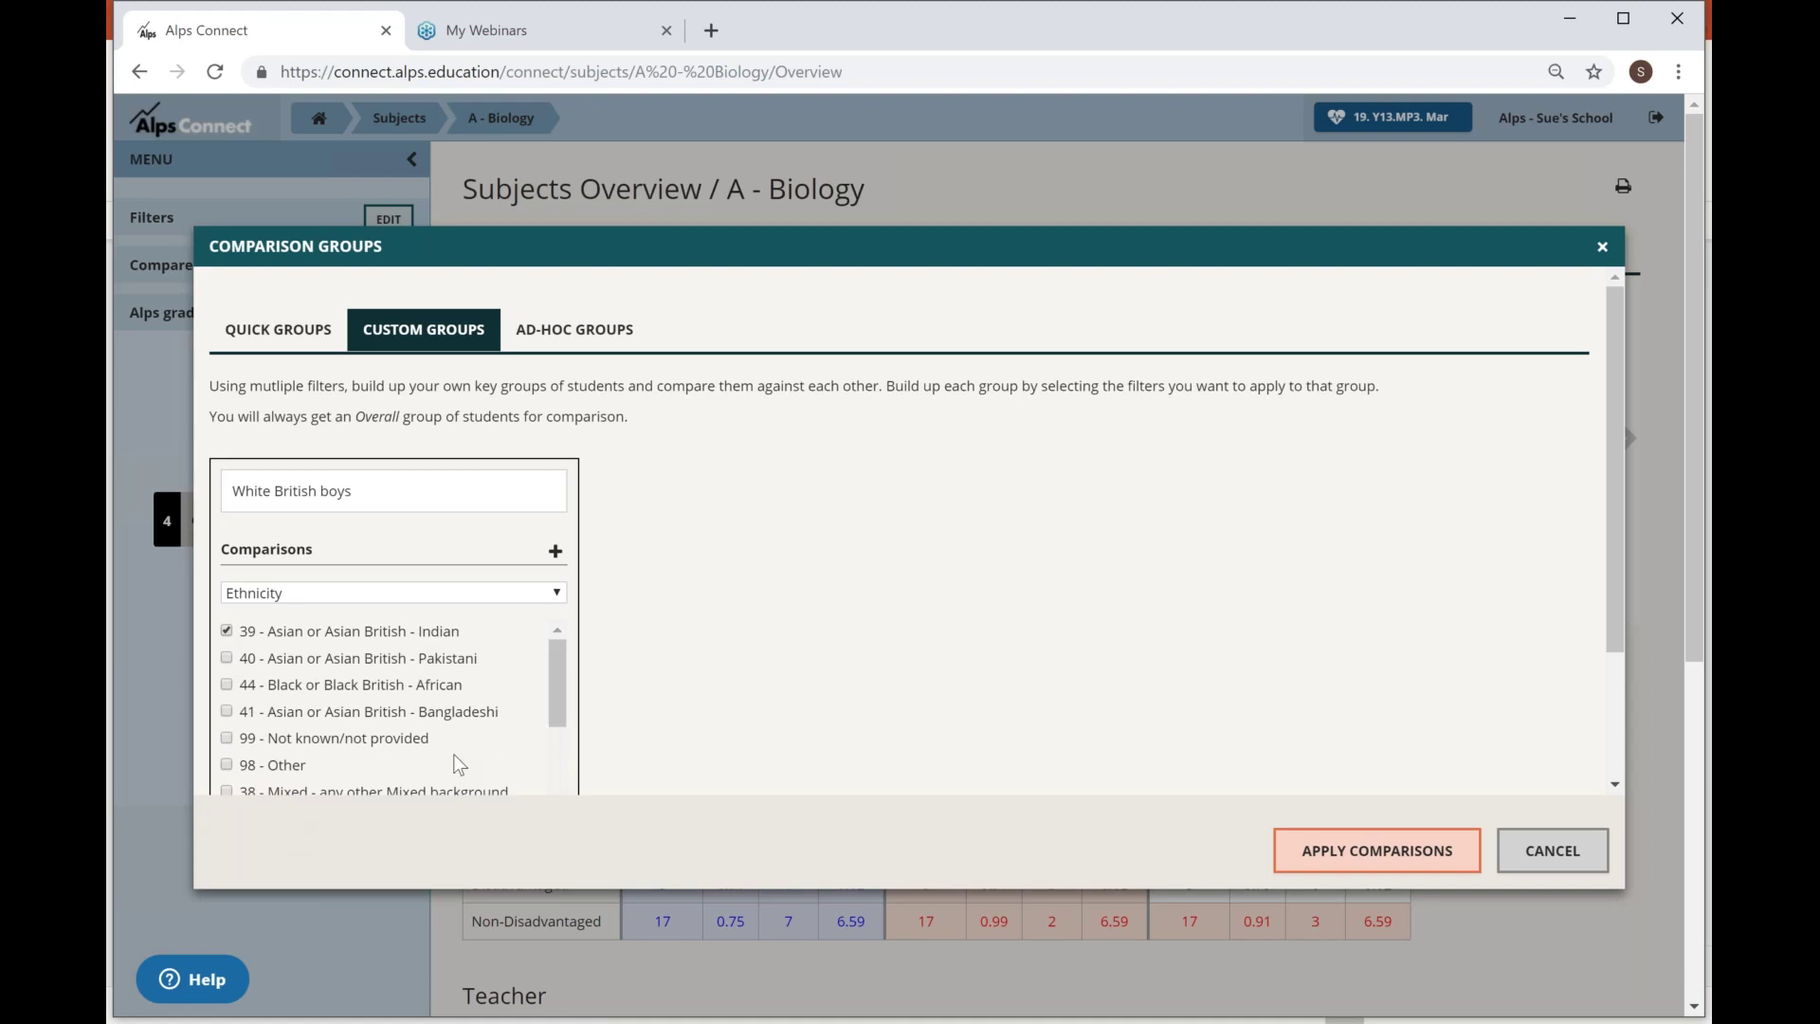
scroll(532, 703, down, 3)
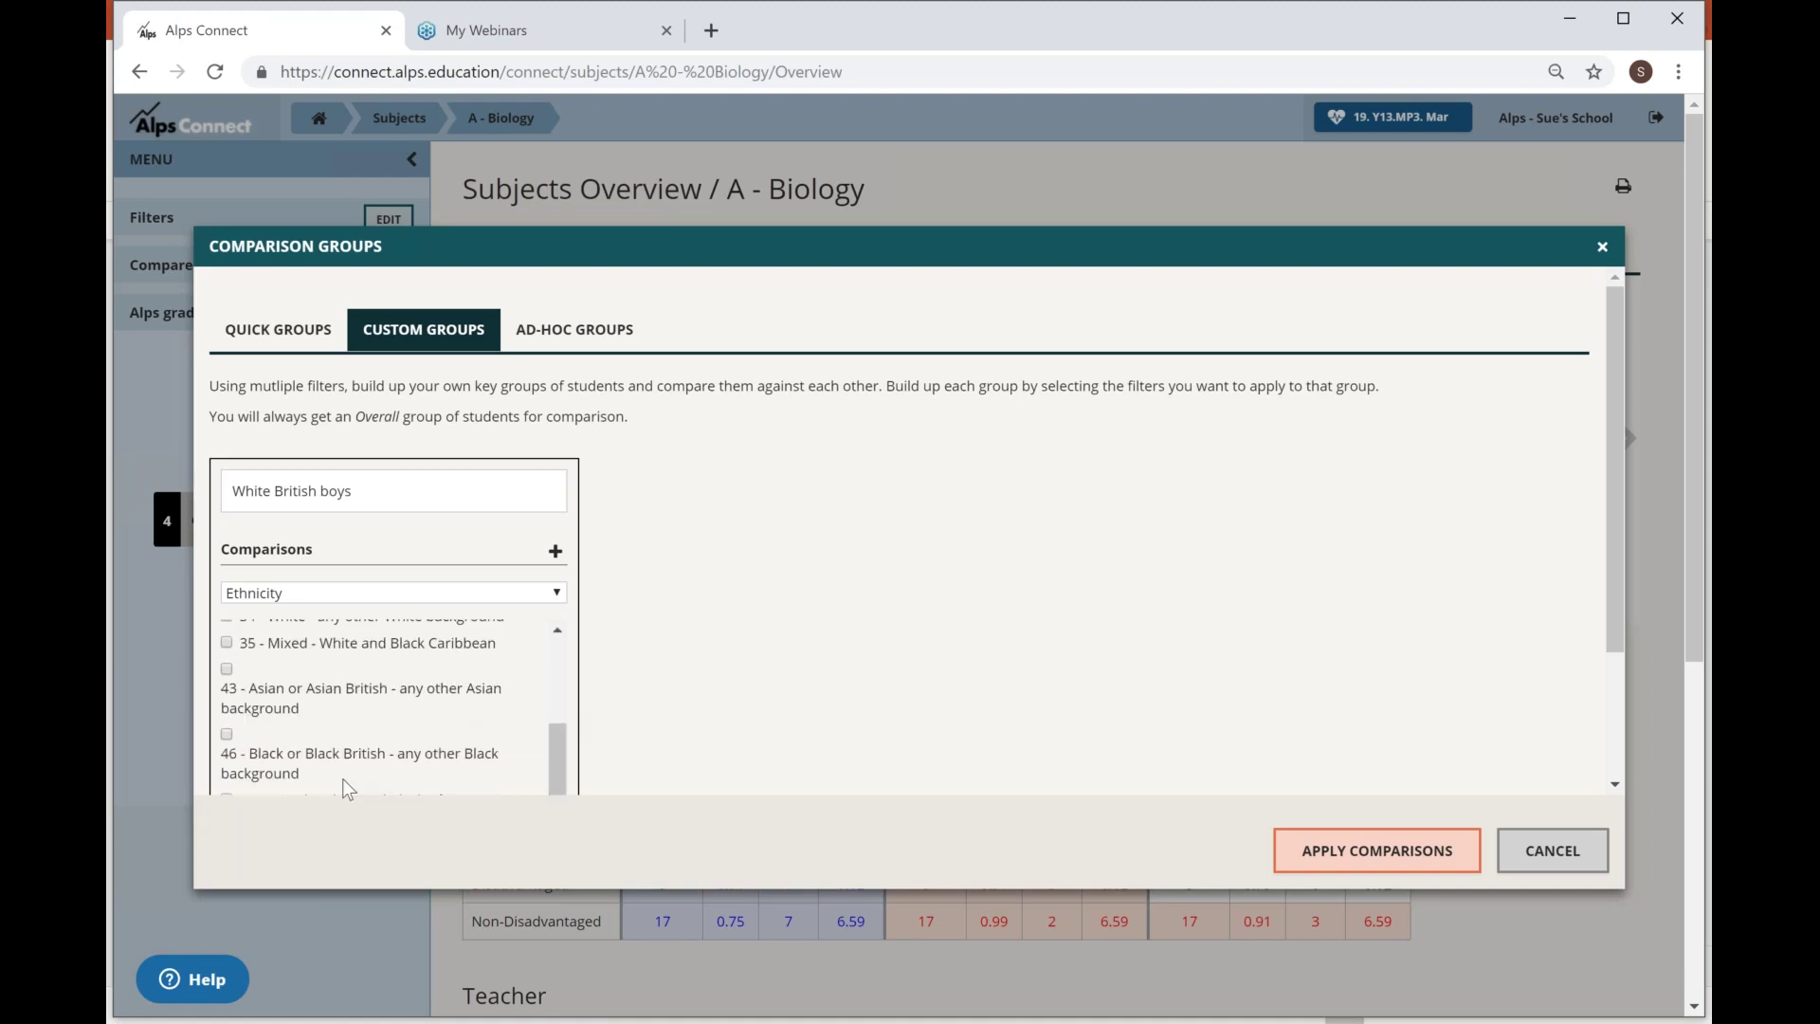
scroll(343, 777, down, 3)
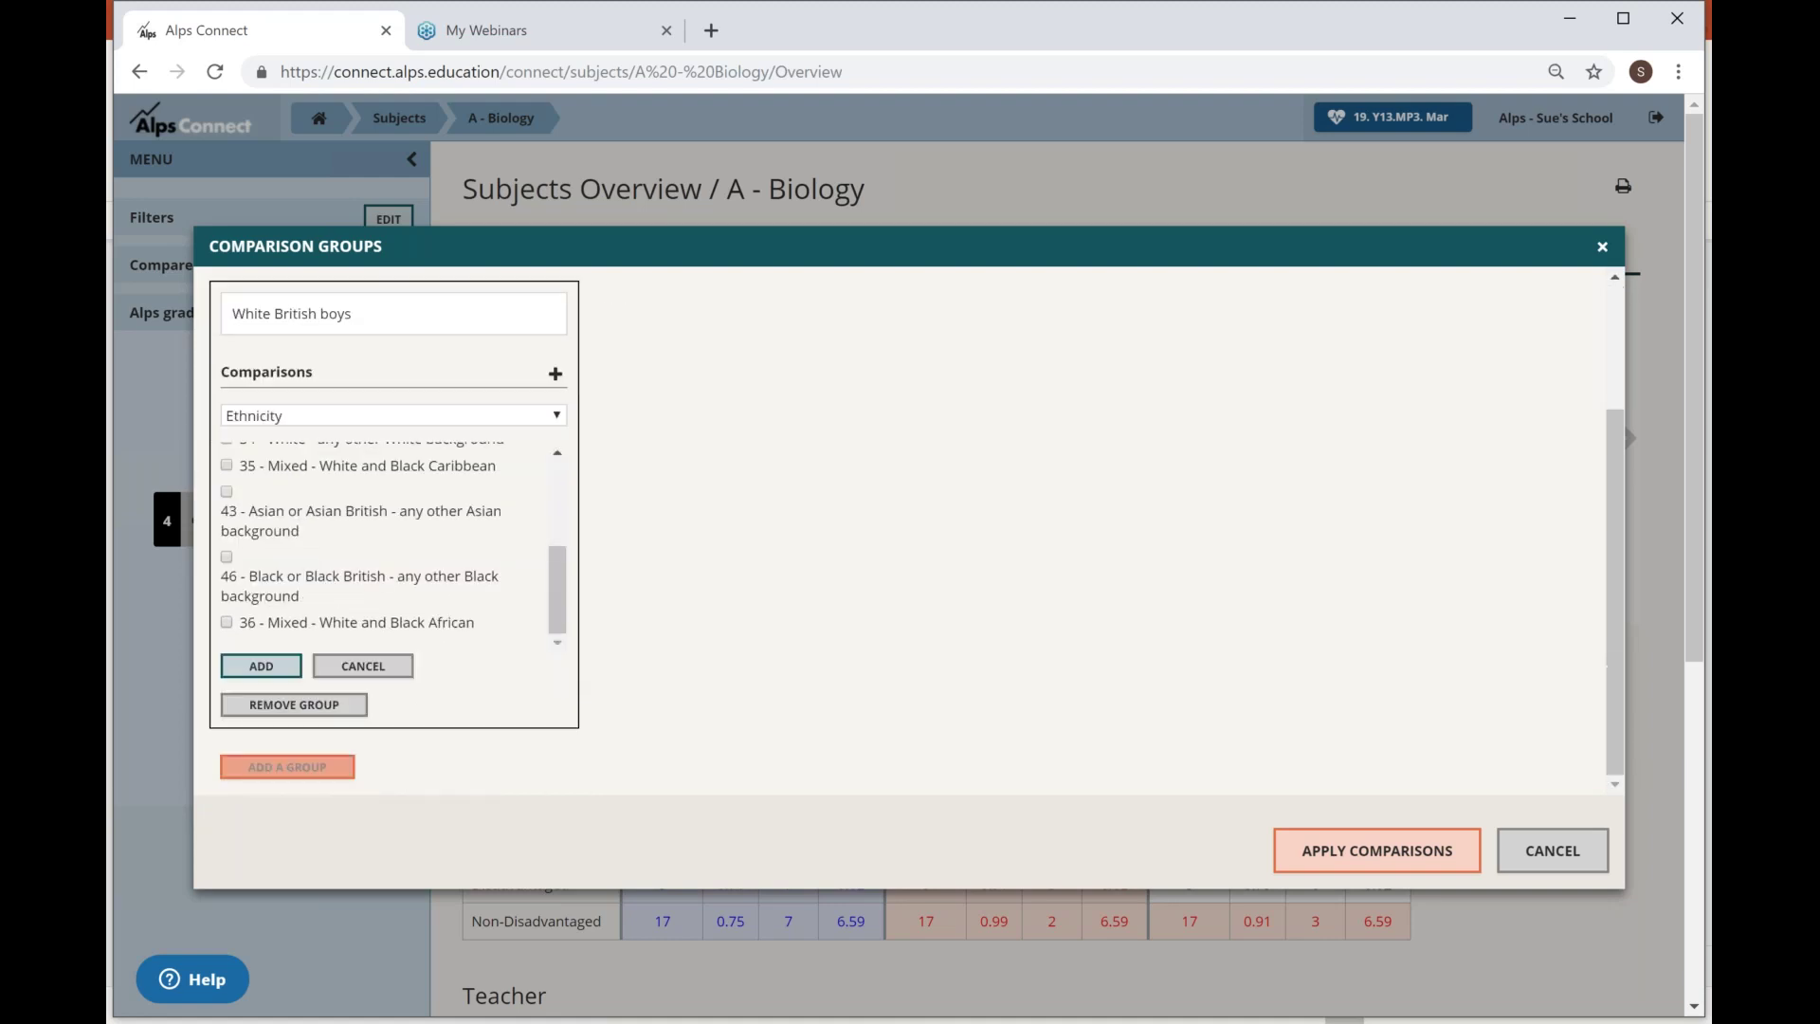
click(260, 666)
Keep only the first custom group, rename it White Asian boys, and apply the comparison to A - Biology.
click(288, 766)
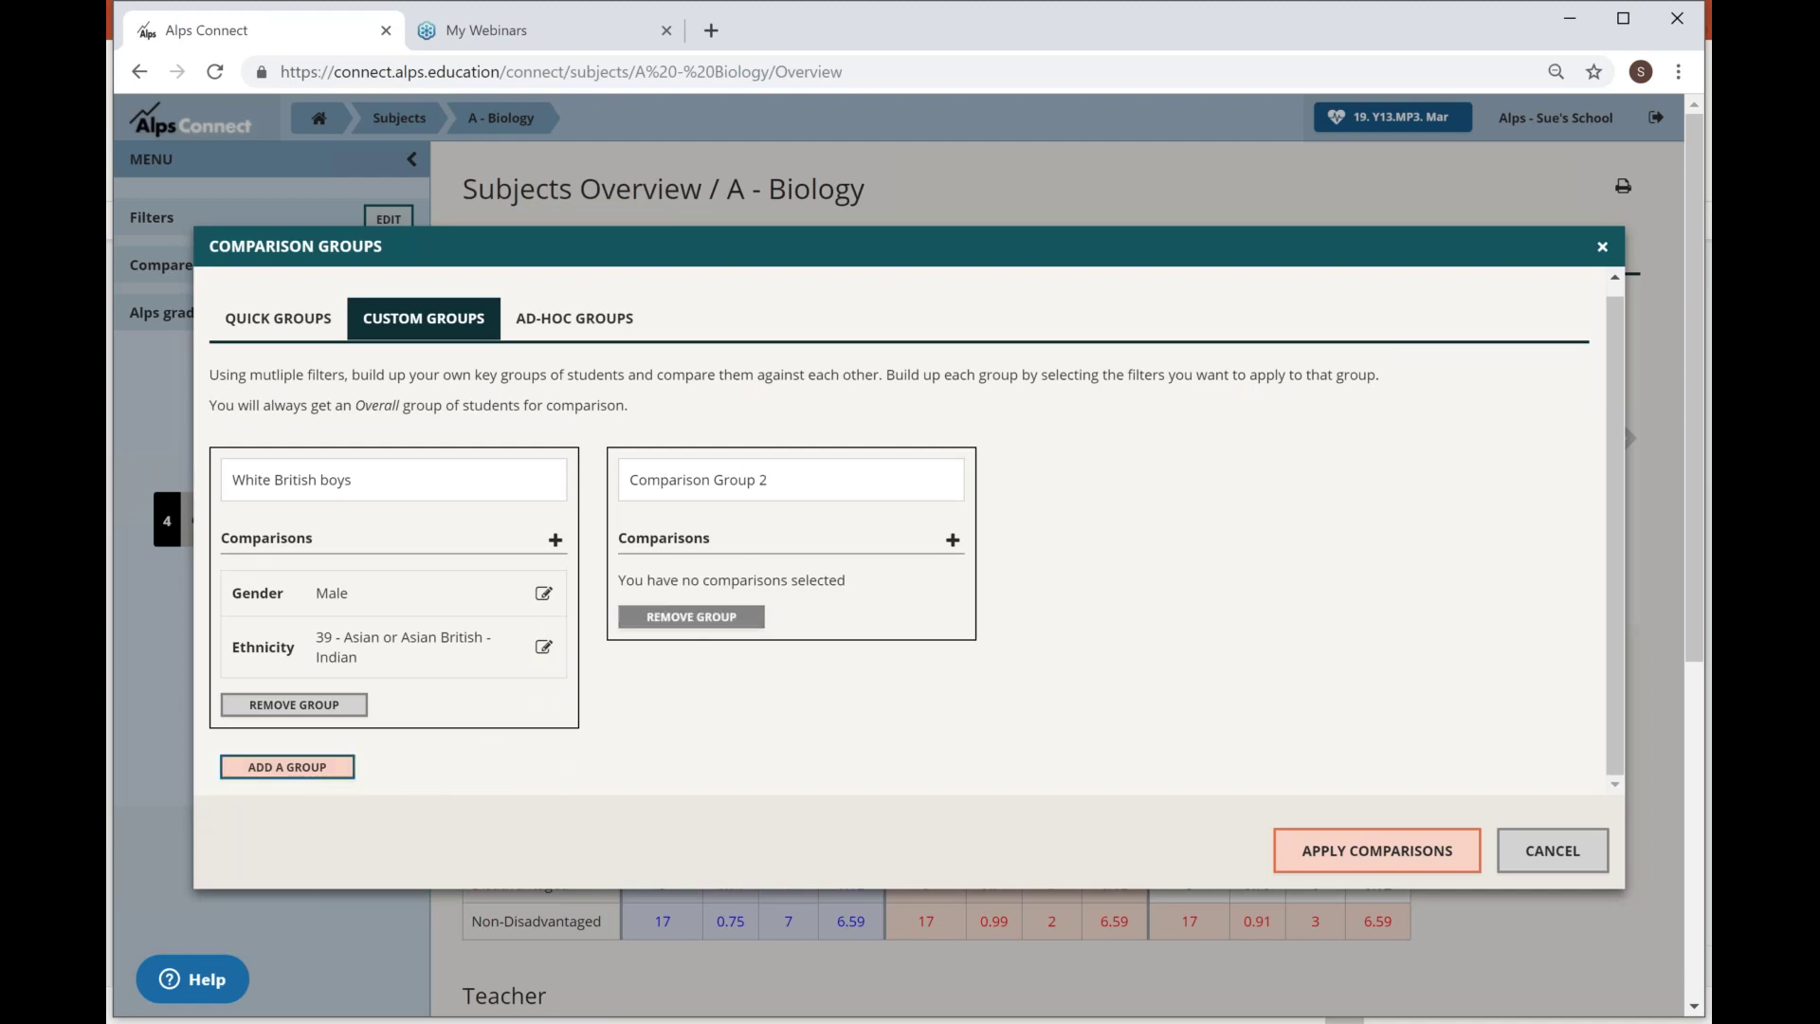
click(691, 616)
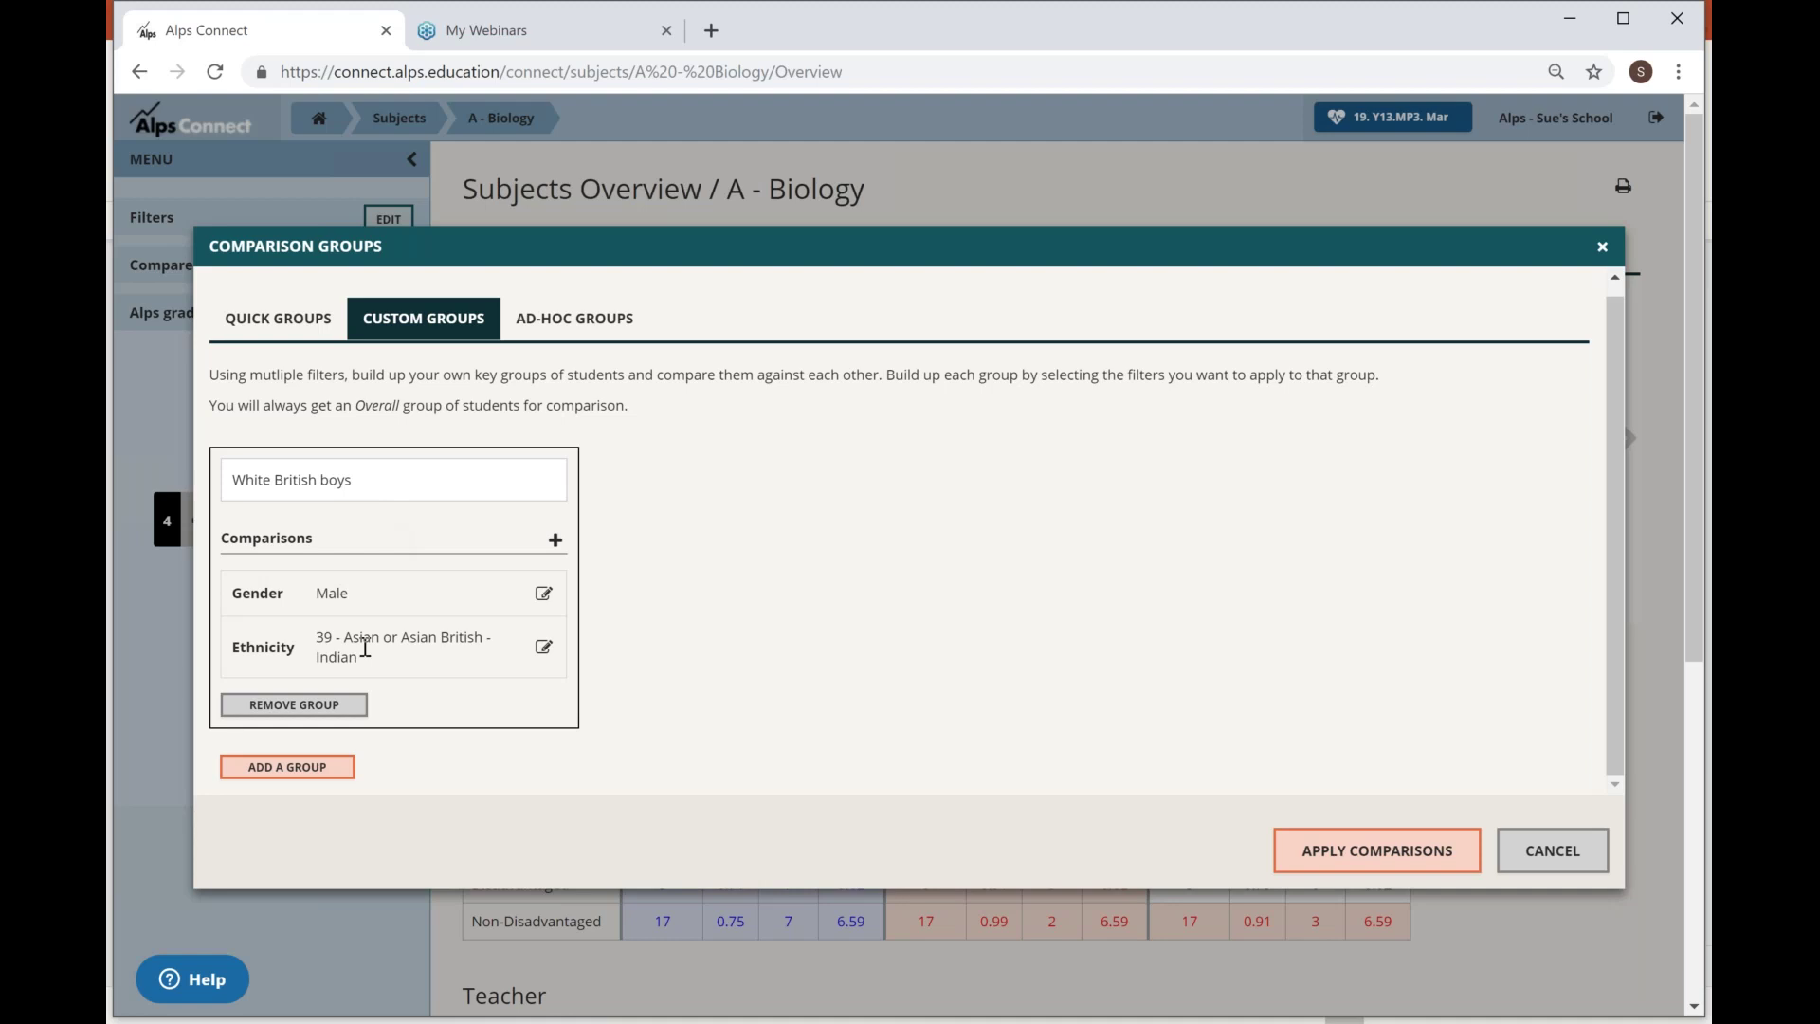
drag(321, 479, 277, 474)
text(Asian)
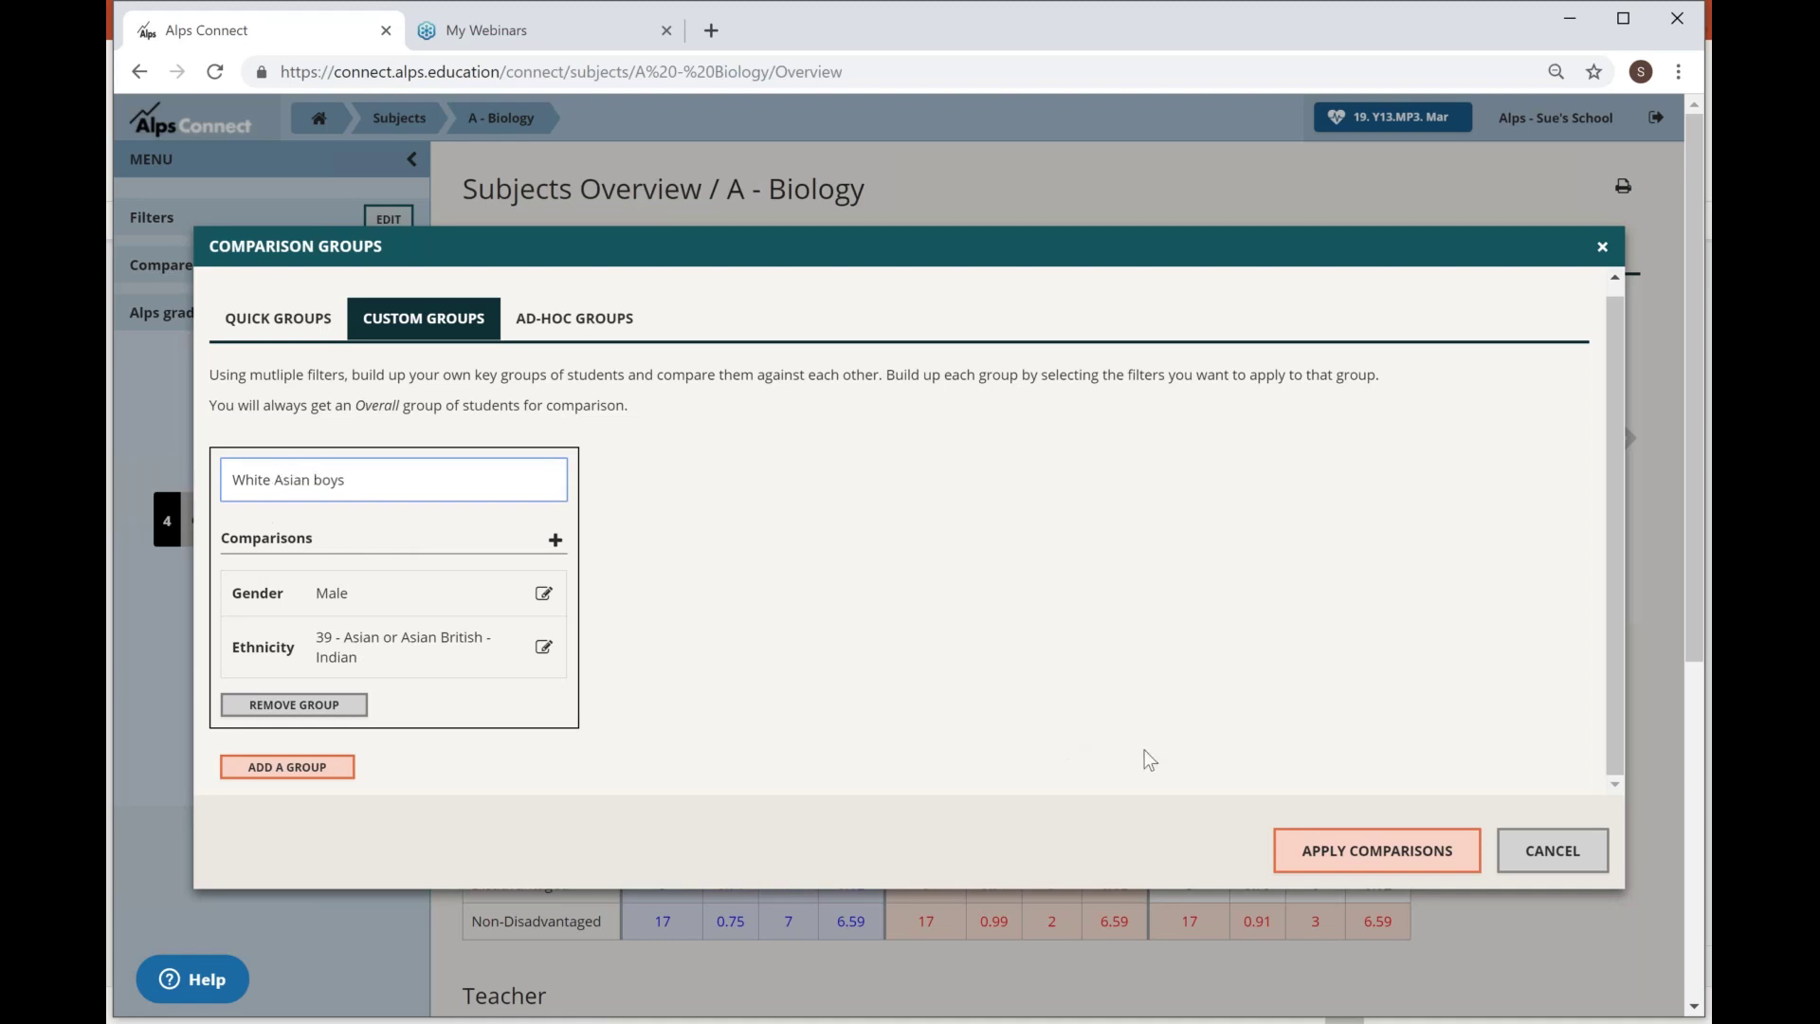
click(1350, 850)
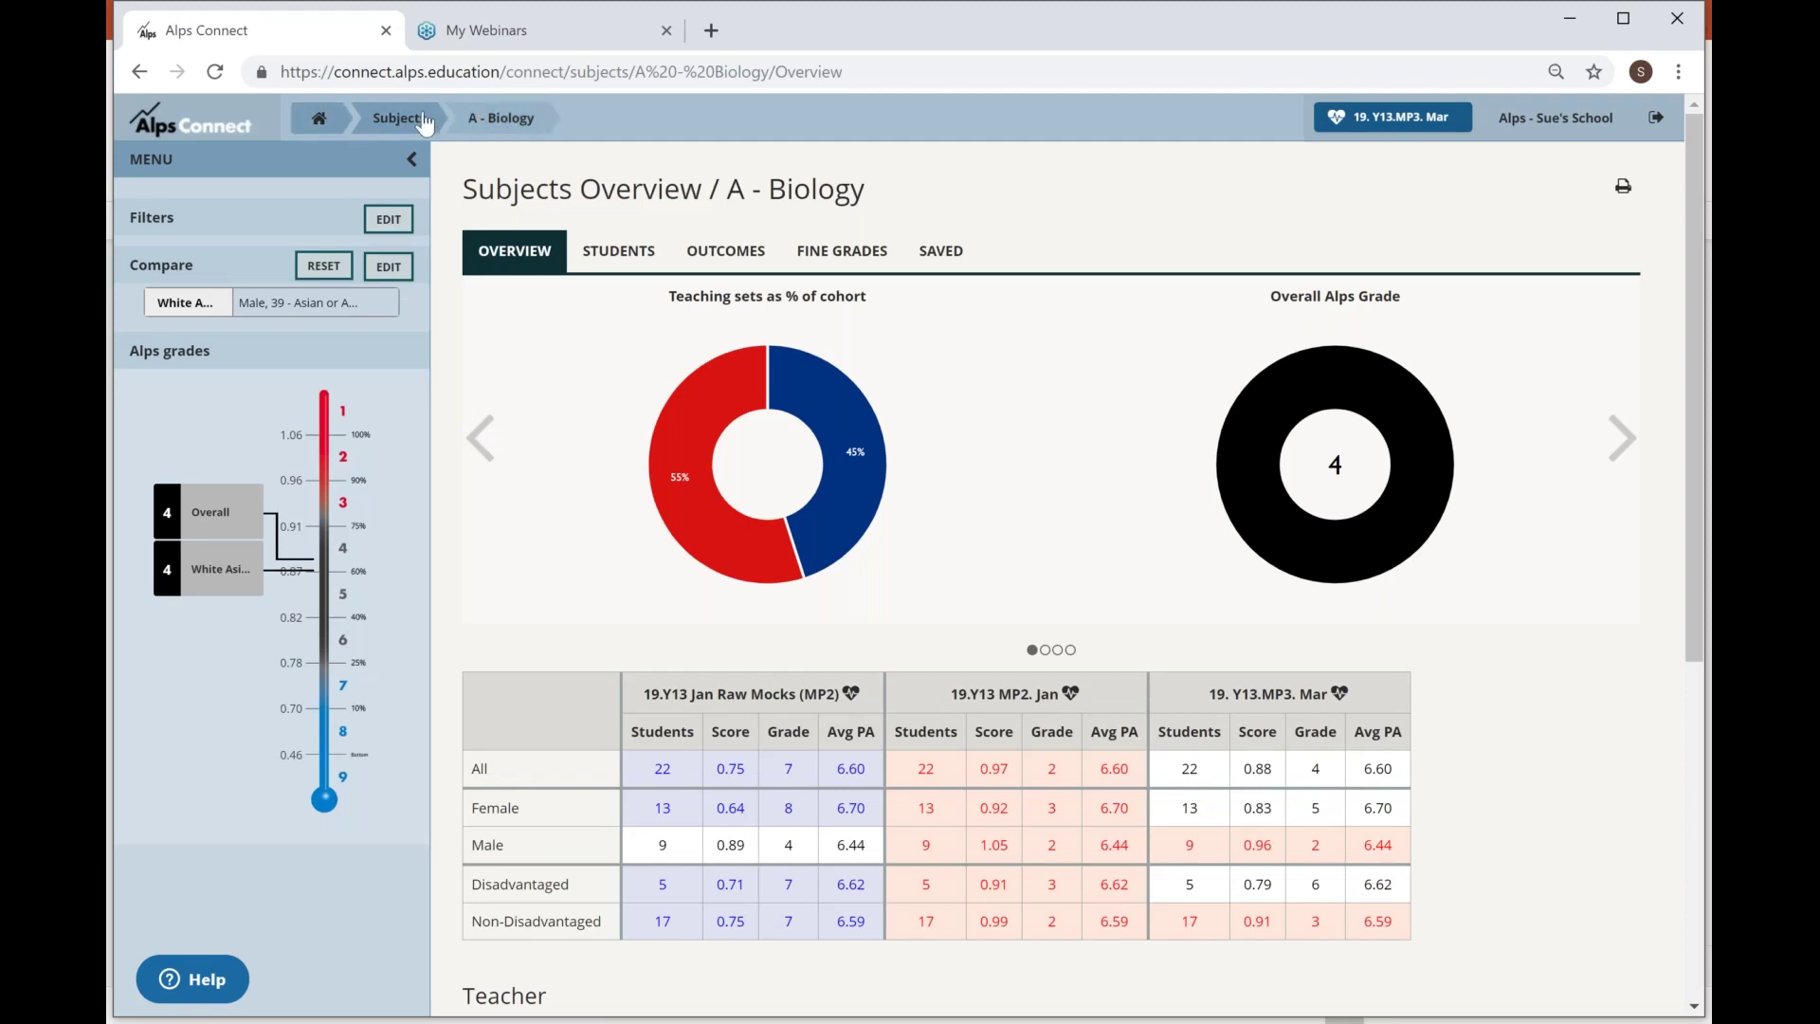
Open Monitoring Accuracy and compare the main gradepoint 19. Y13.MP3. Mar with only the 2017/18 exam results as Comparison 2.
click(320, 121)
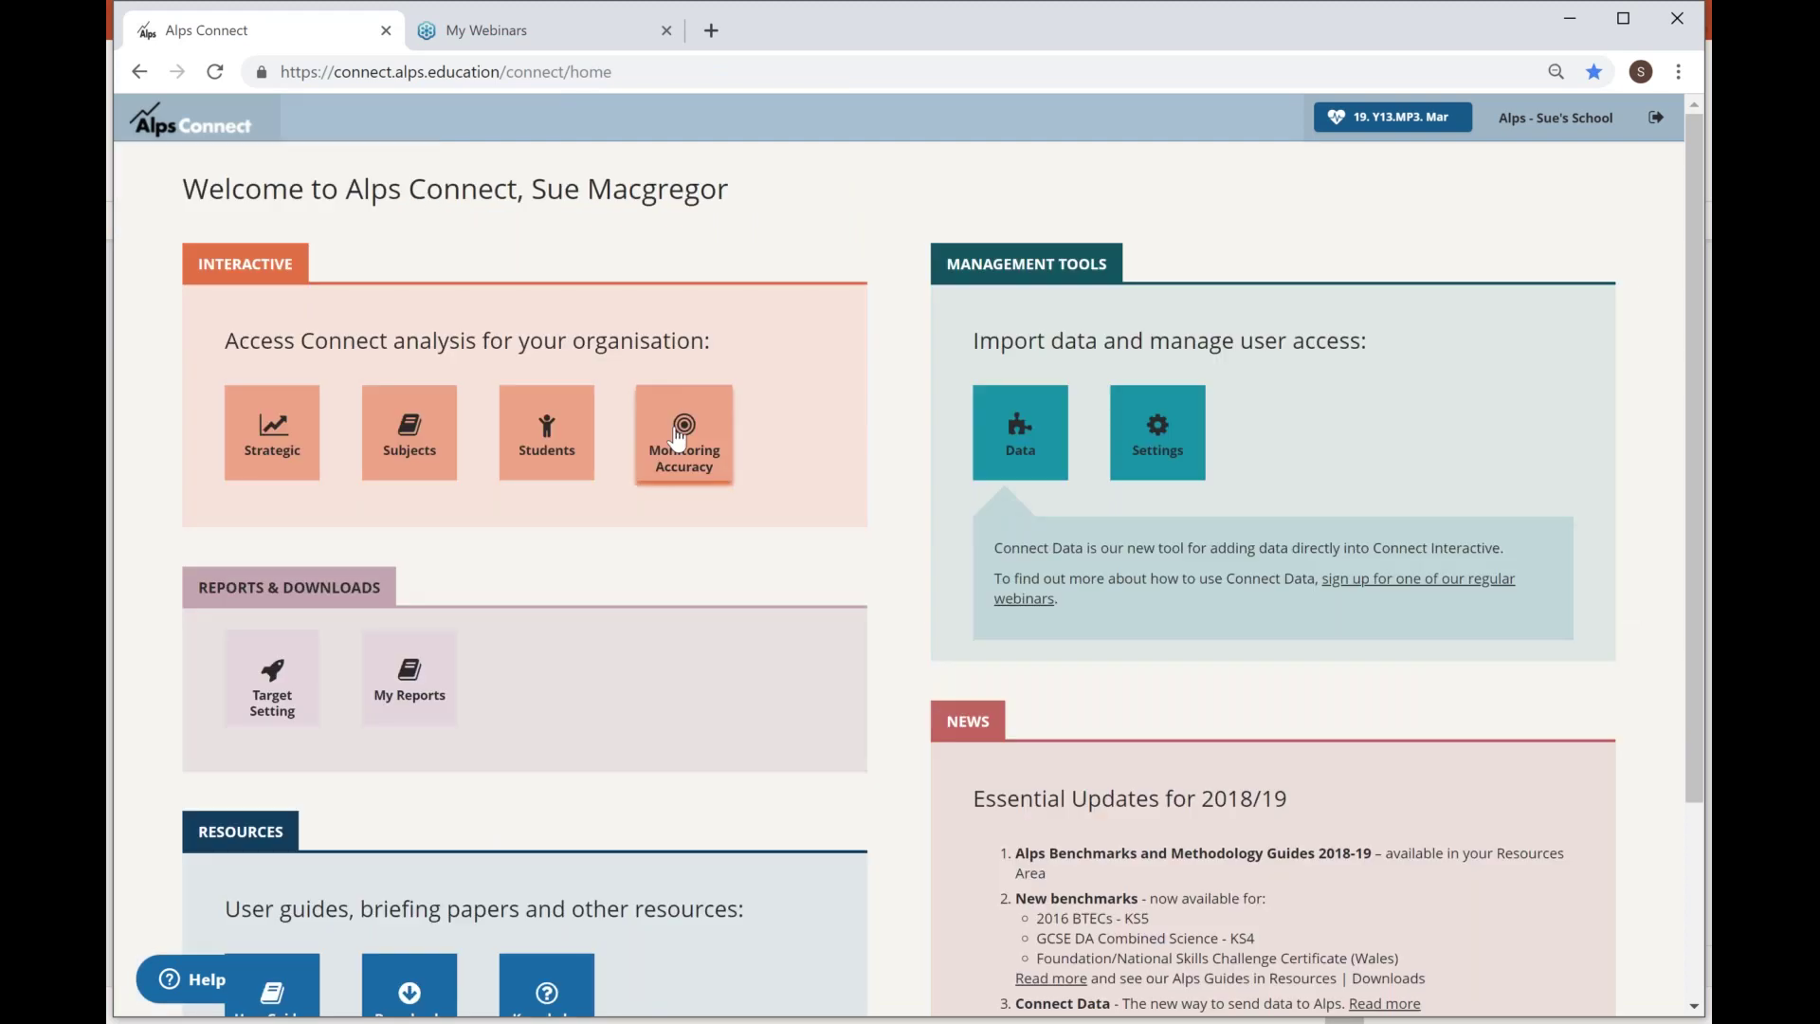
click(677, 436)
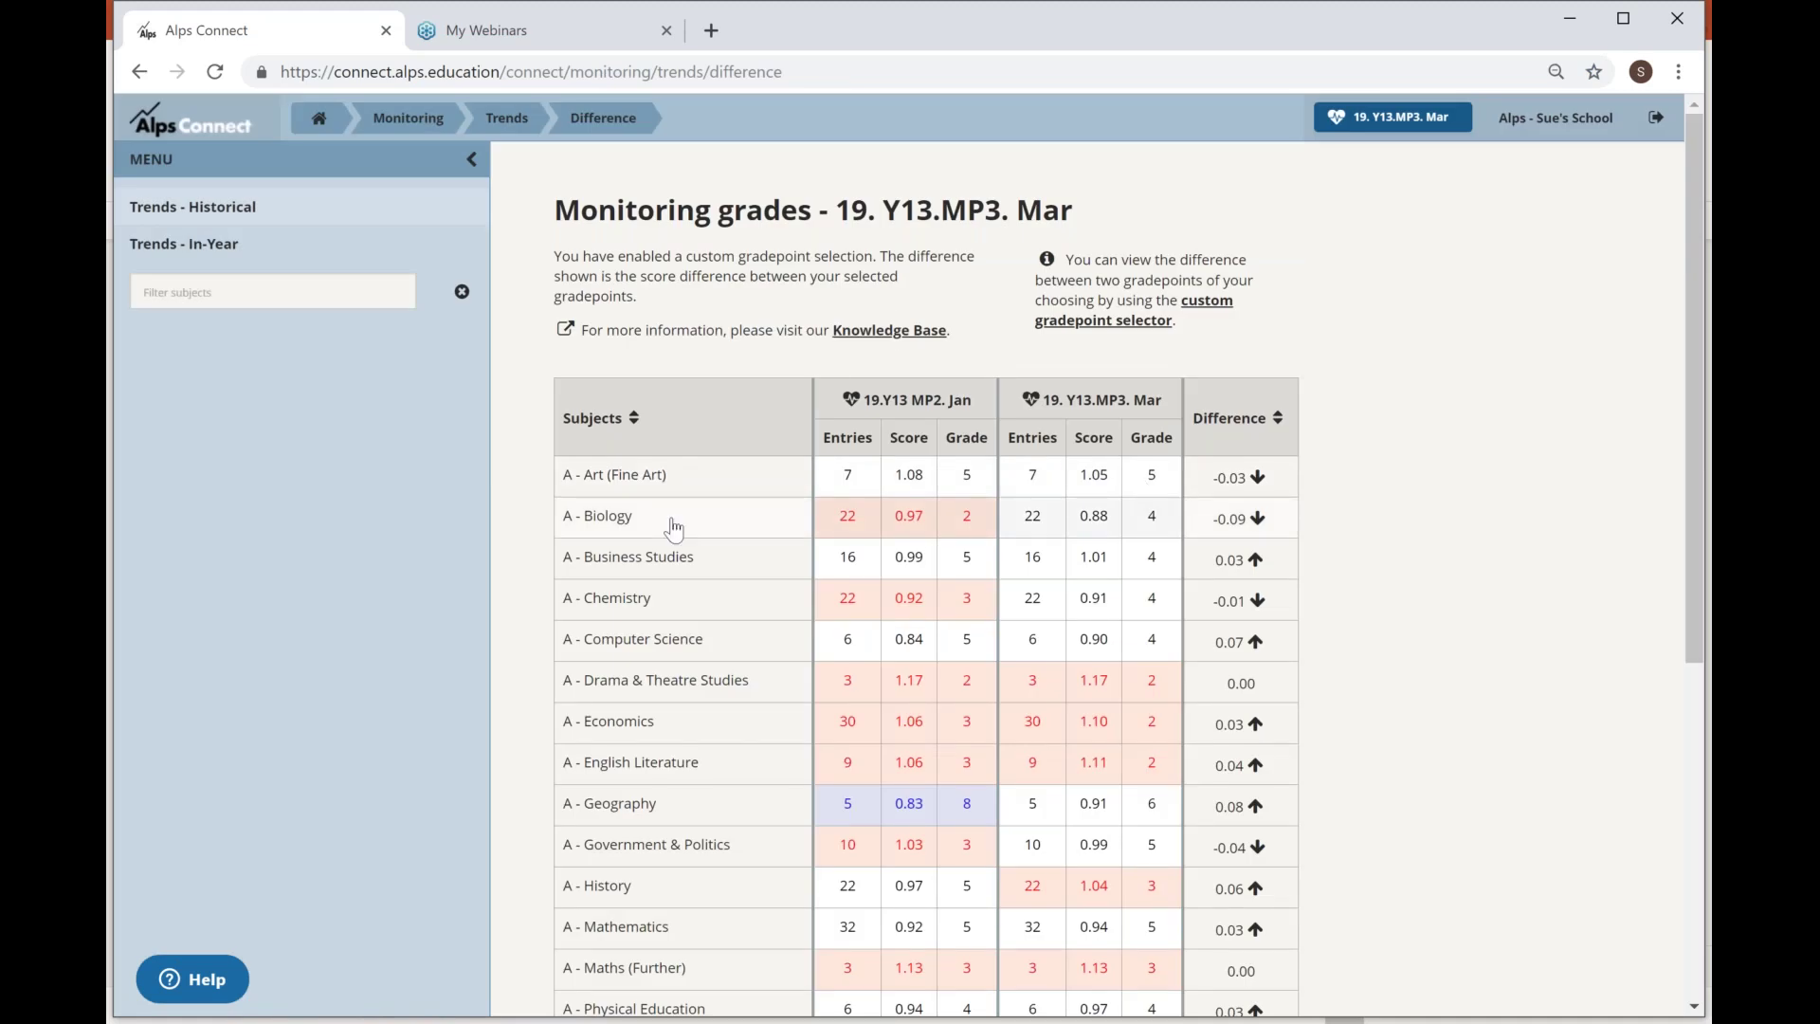
click(1422, 126)
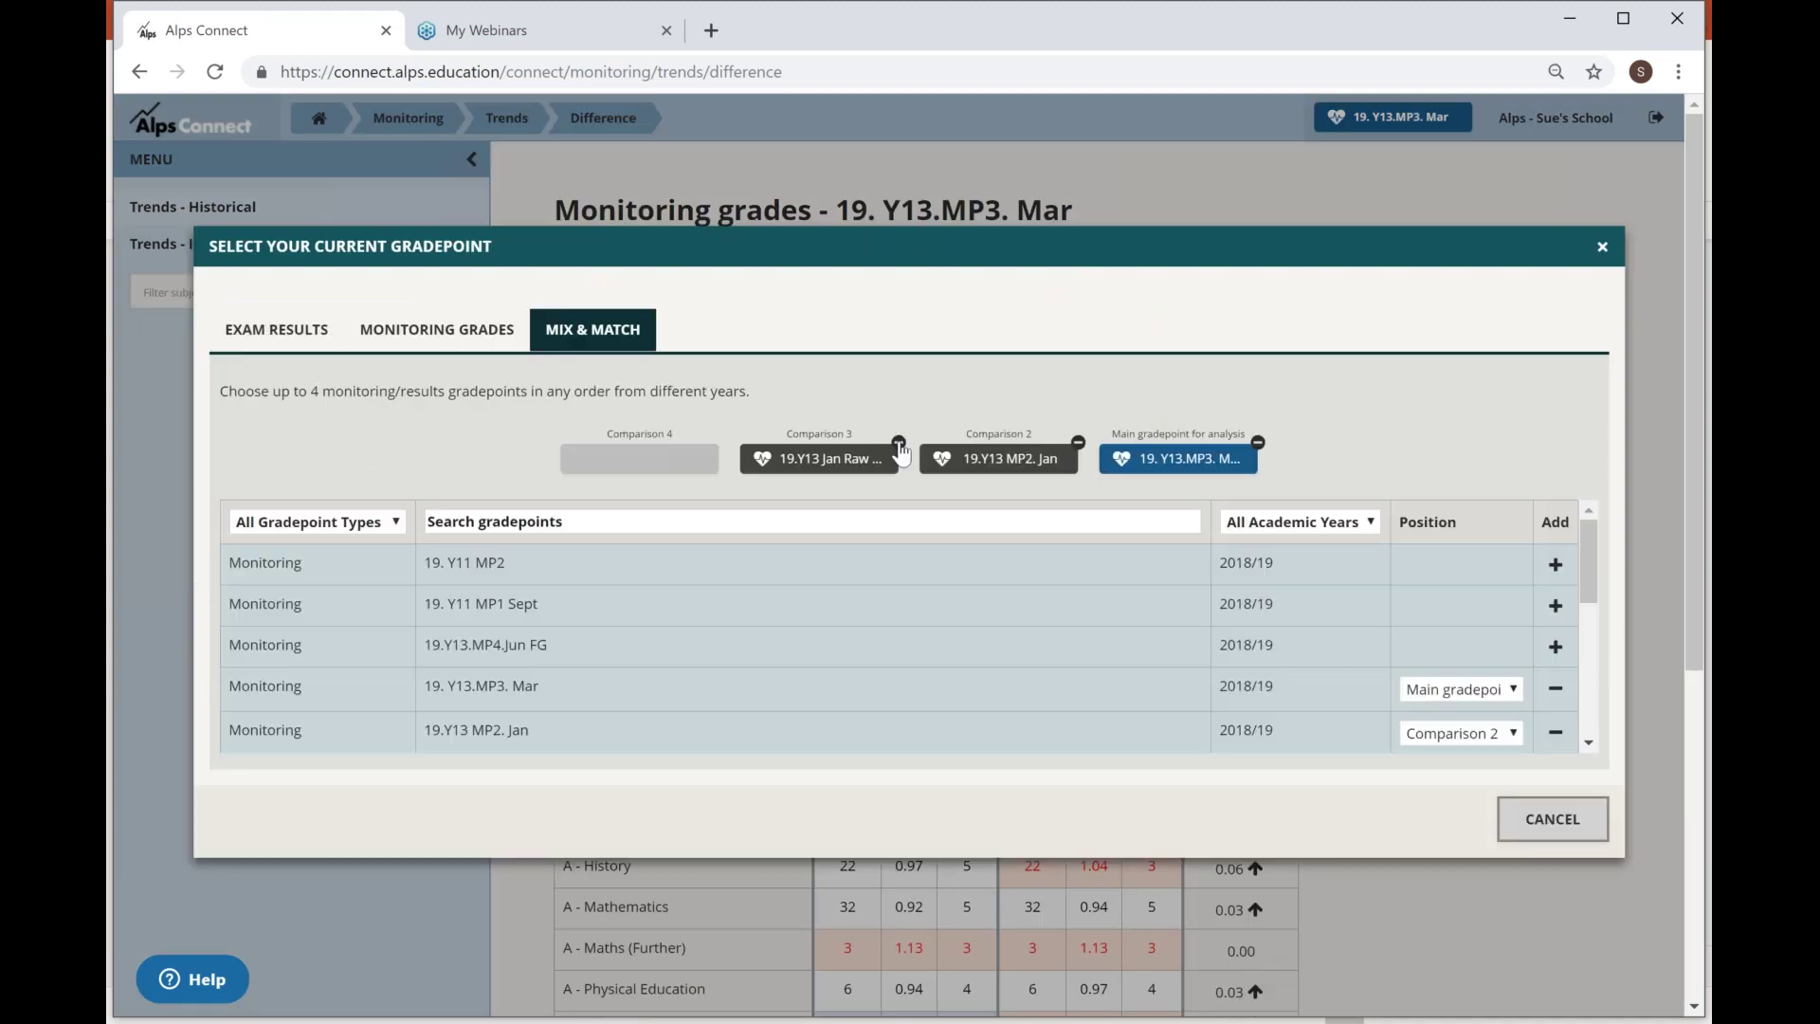
click(899, 443)
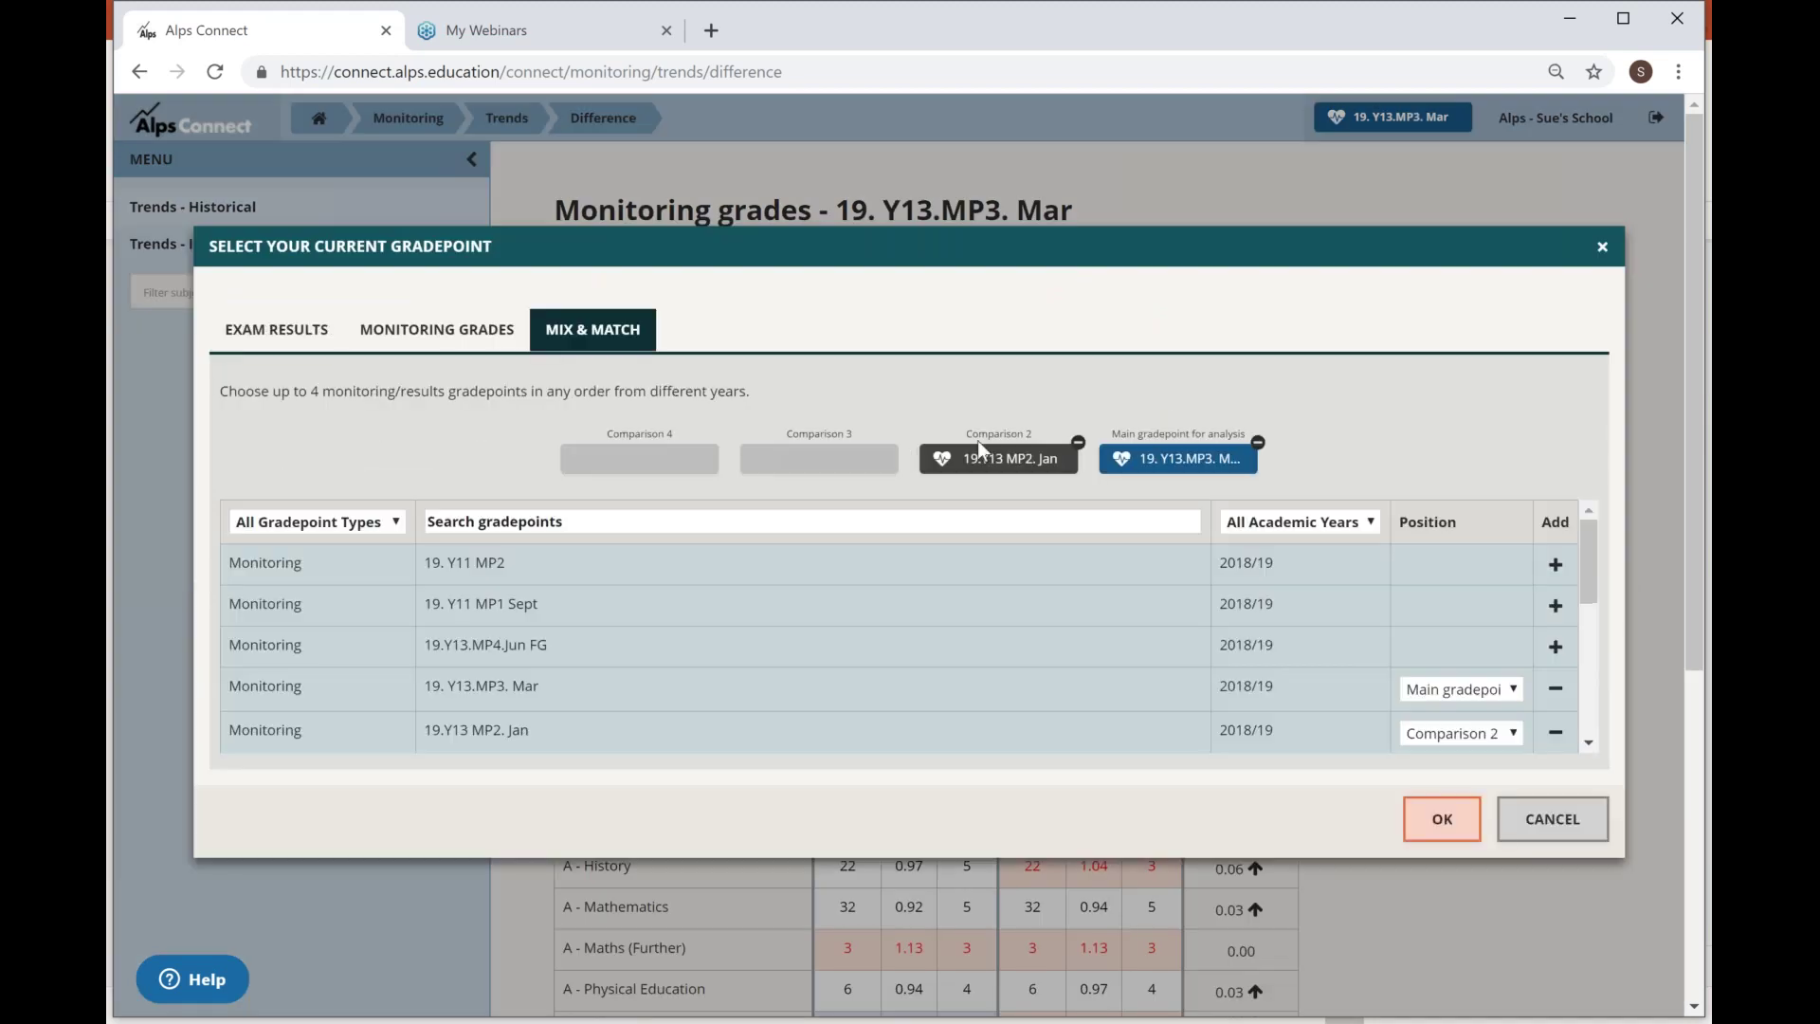
click(1078, 442)
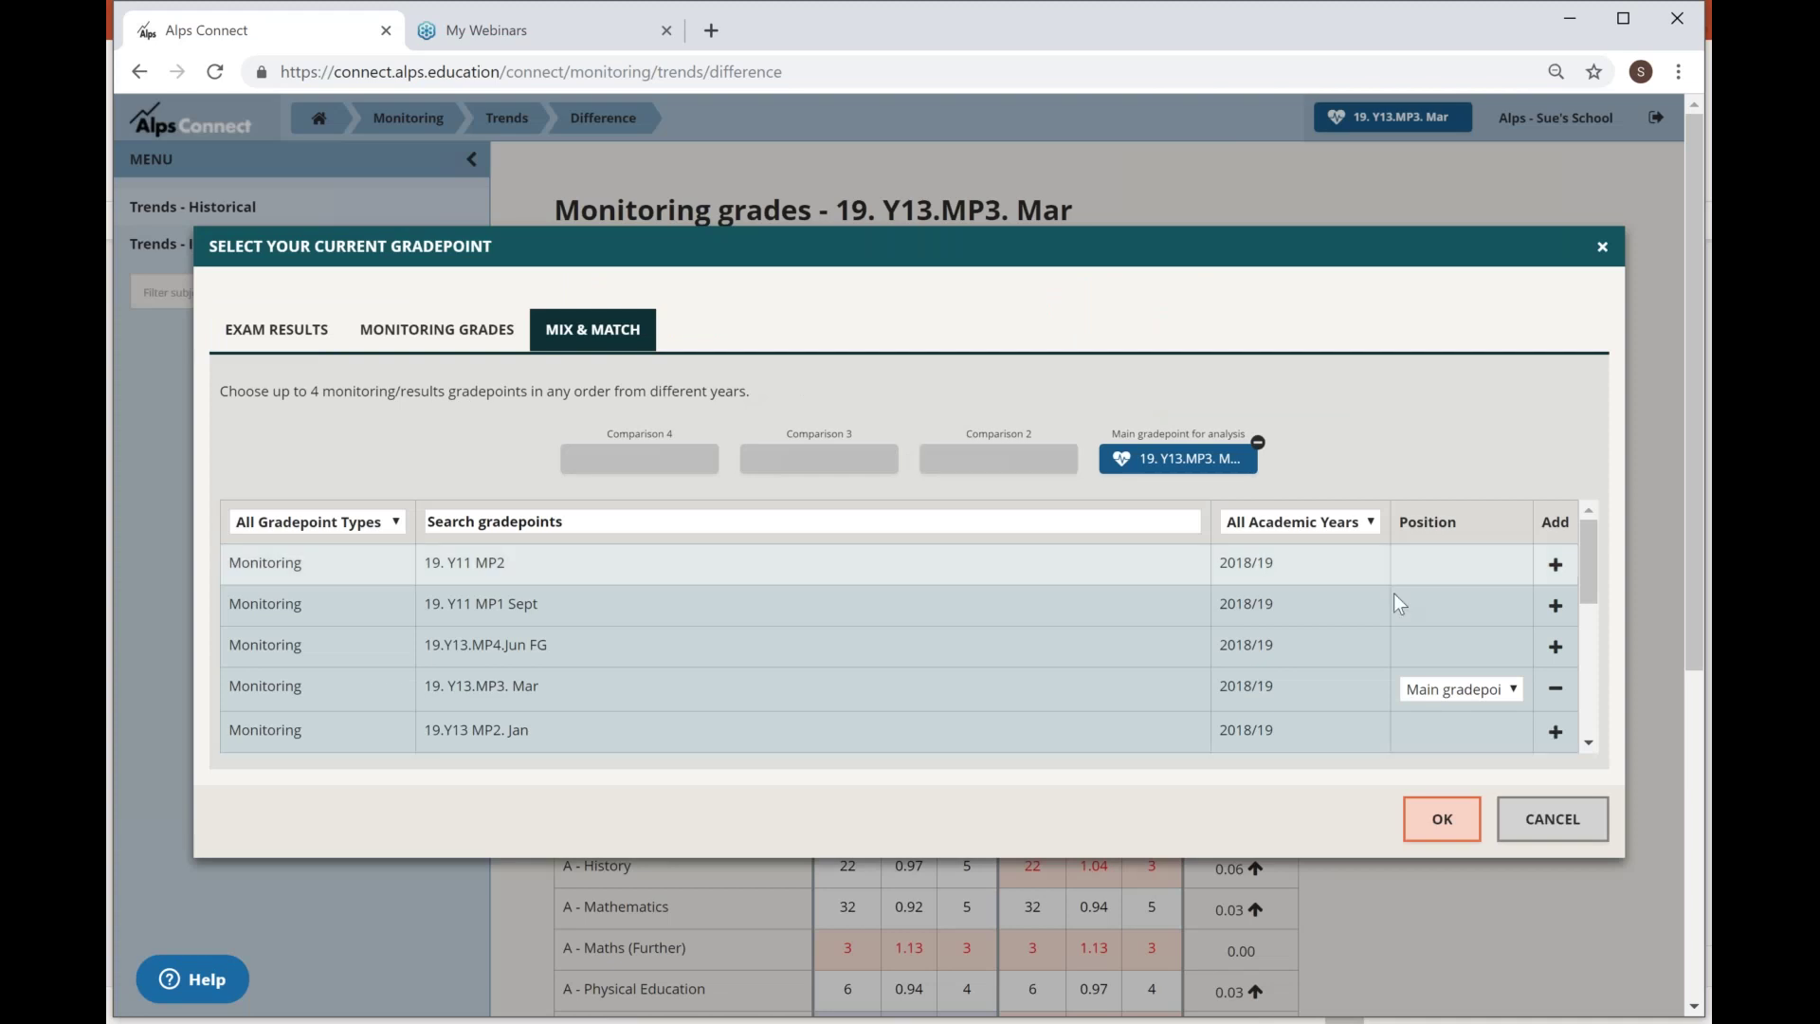
scroll(1557, 715, down, 5)
click(1555, 712)
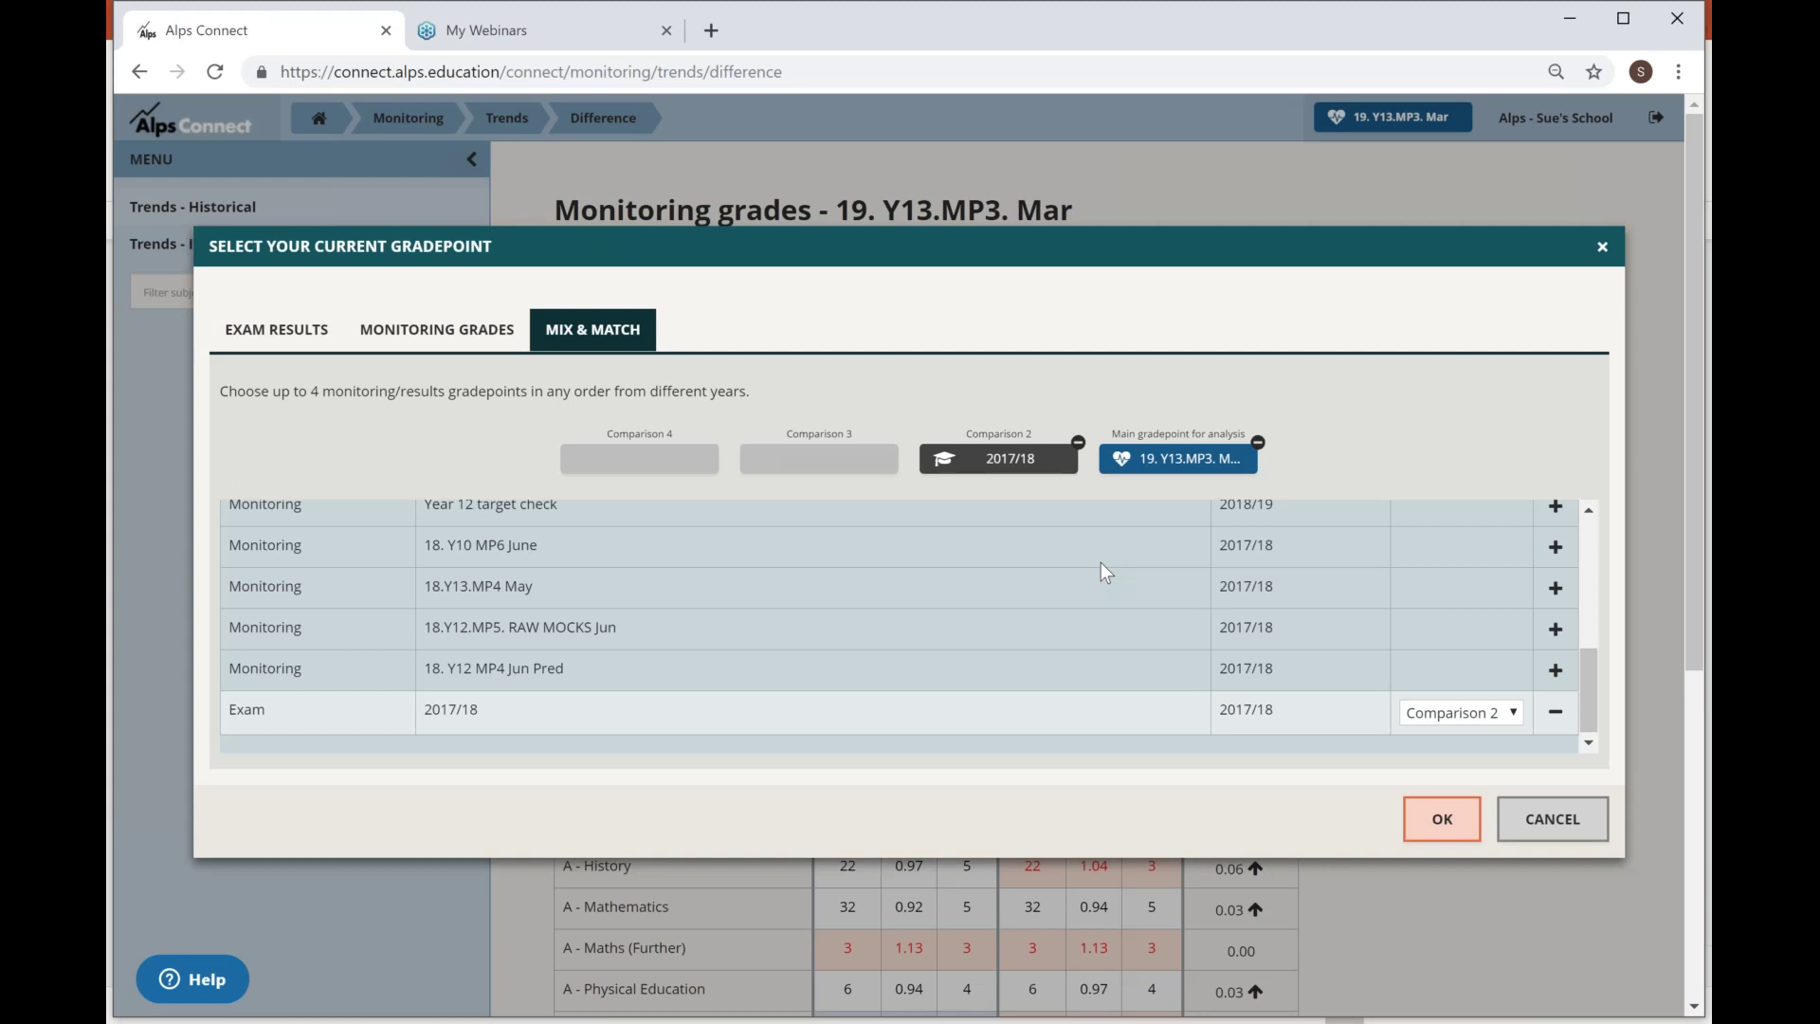
key(Return)
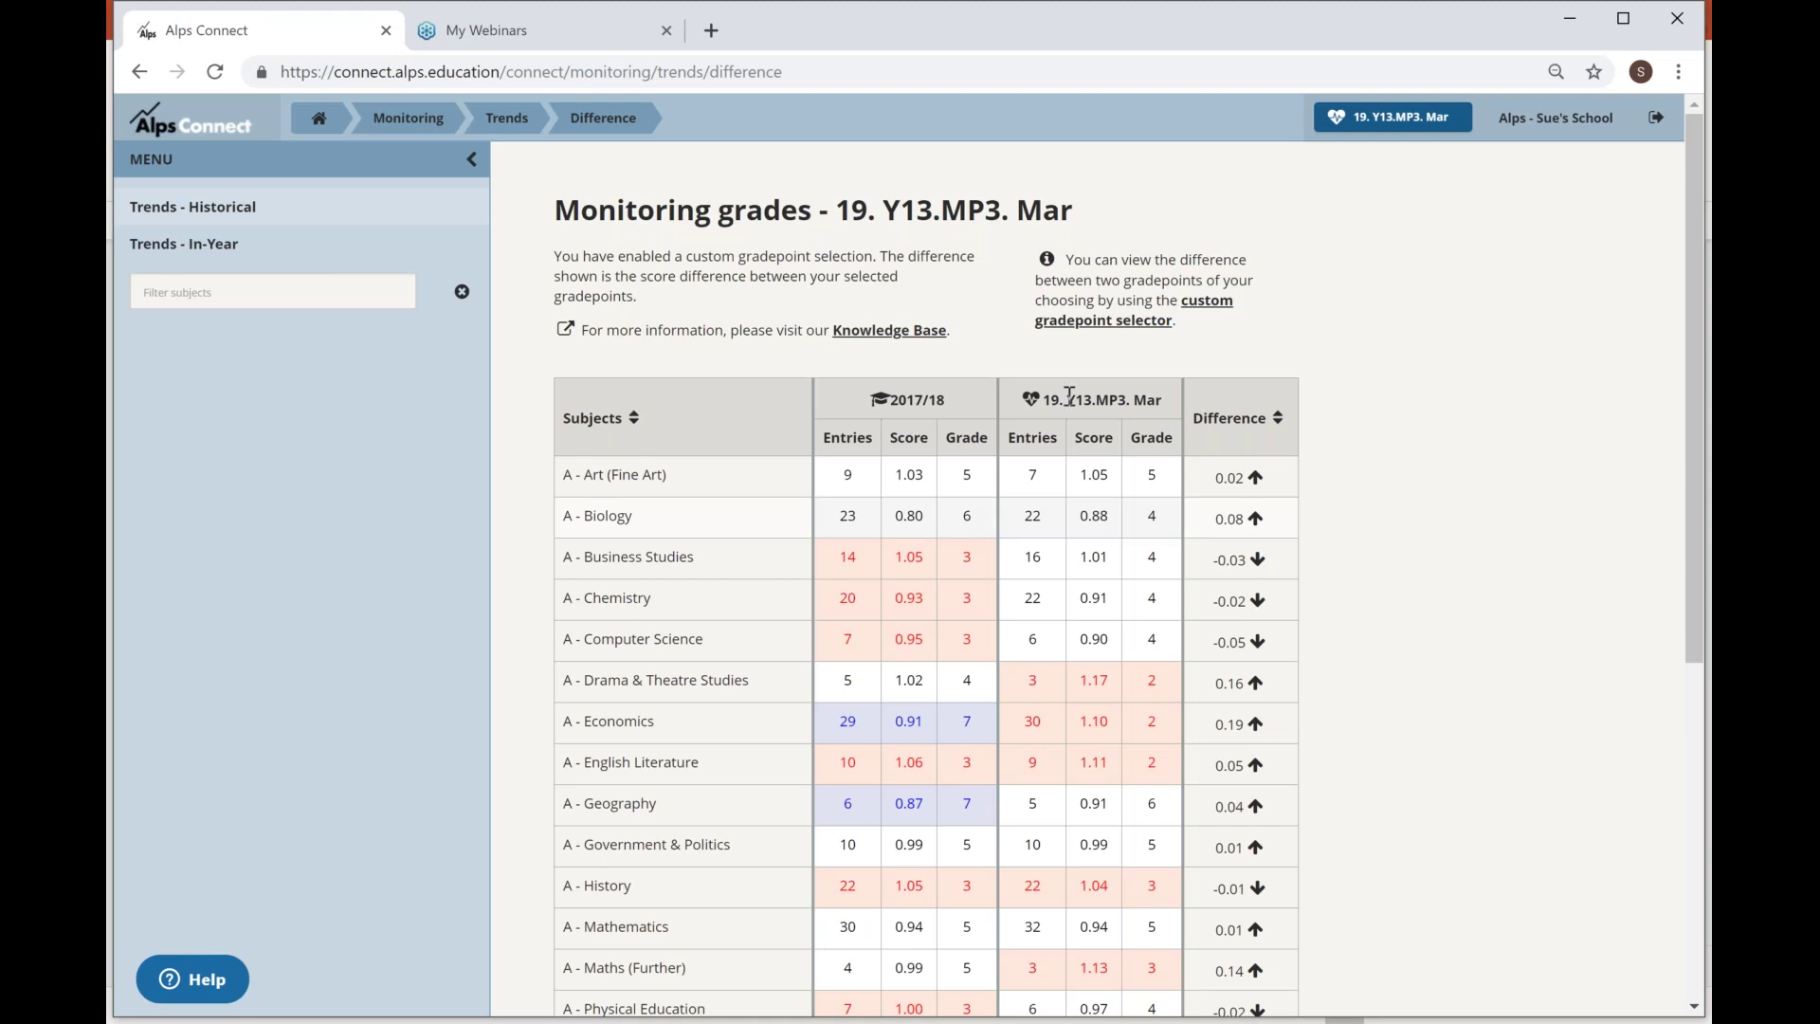
Change the gradepoint selection to 2017/18 exam results as the main gradepoint and 18.Y13.MP4 May as Comparison 2.
click(1416, 129)
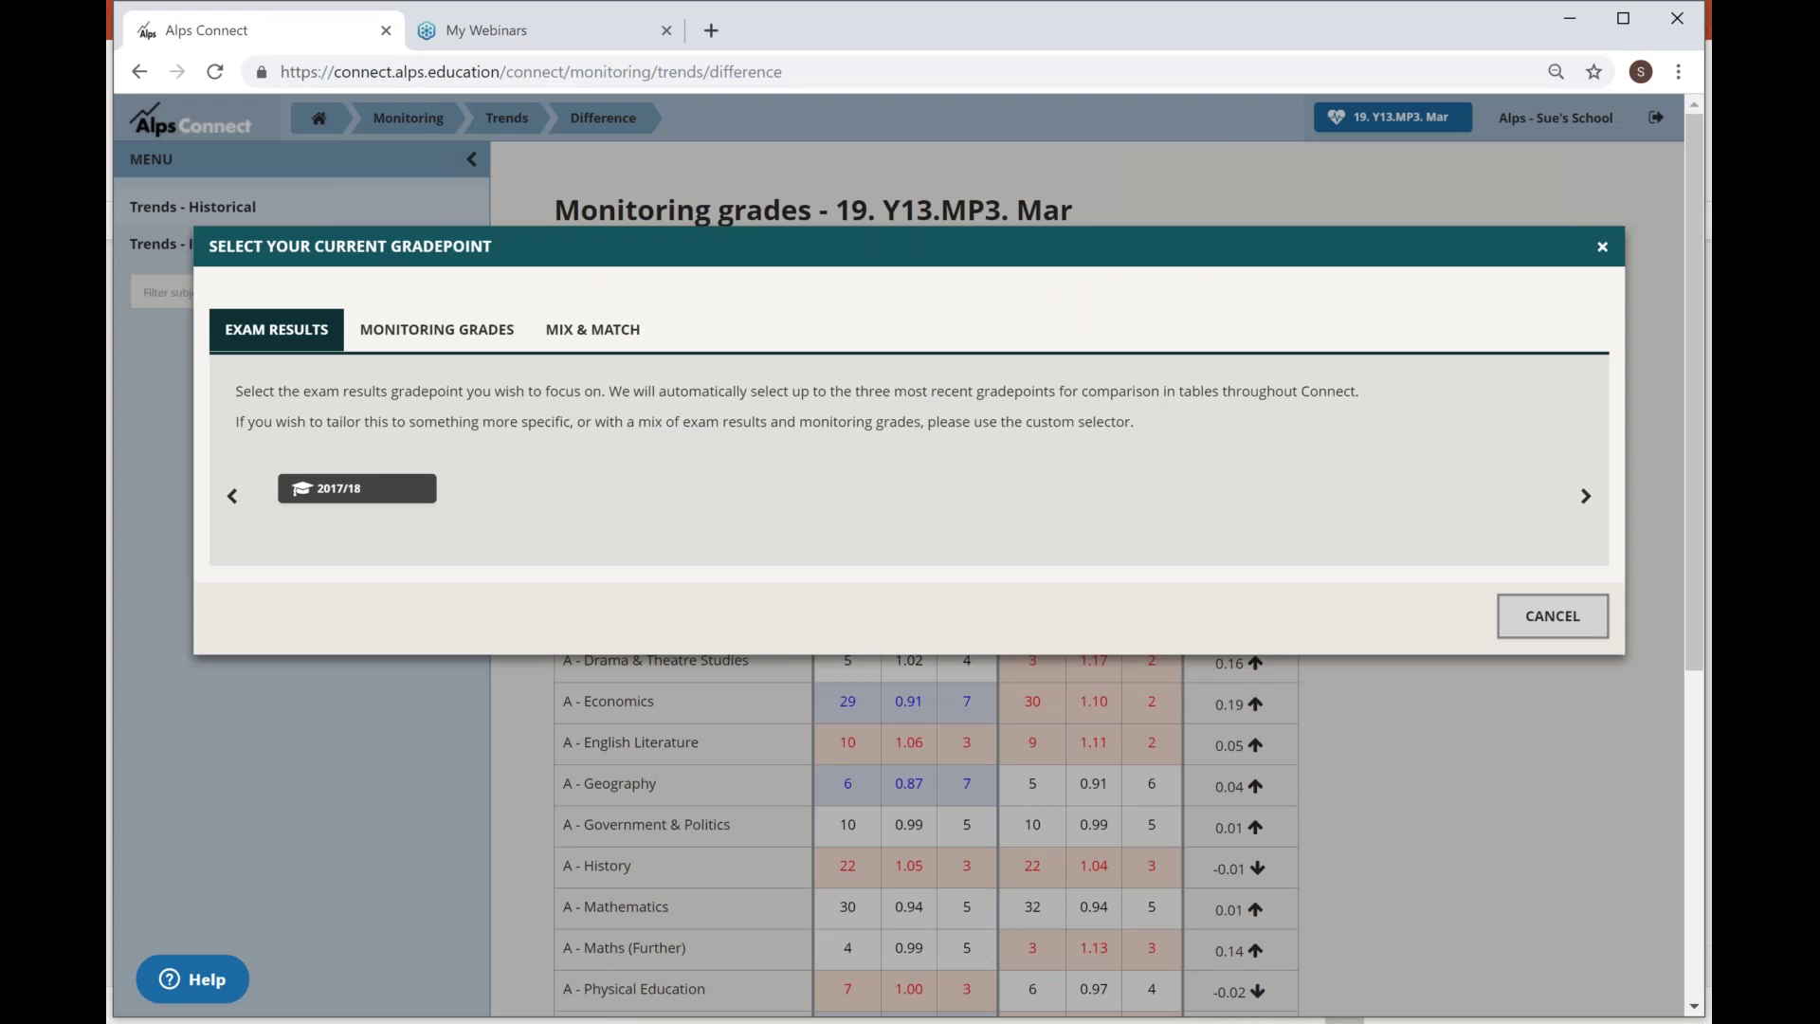
click(1258, 443)
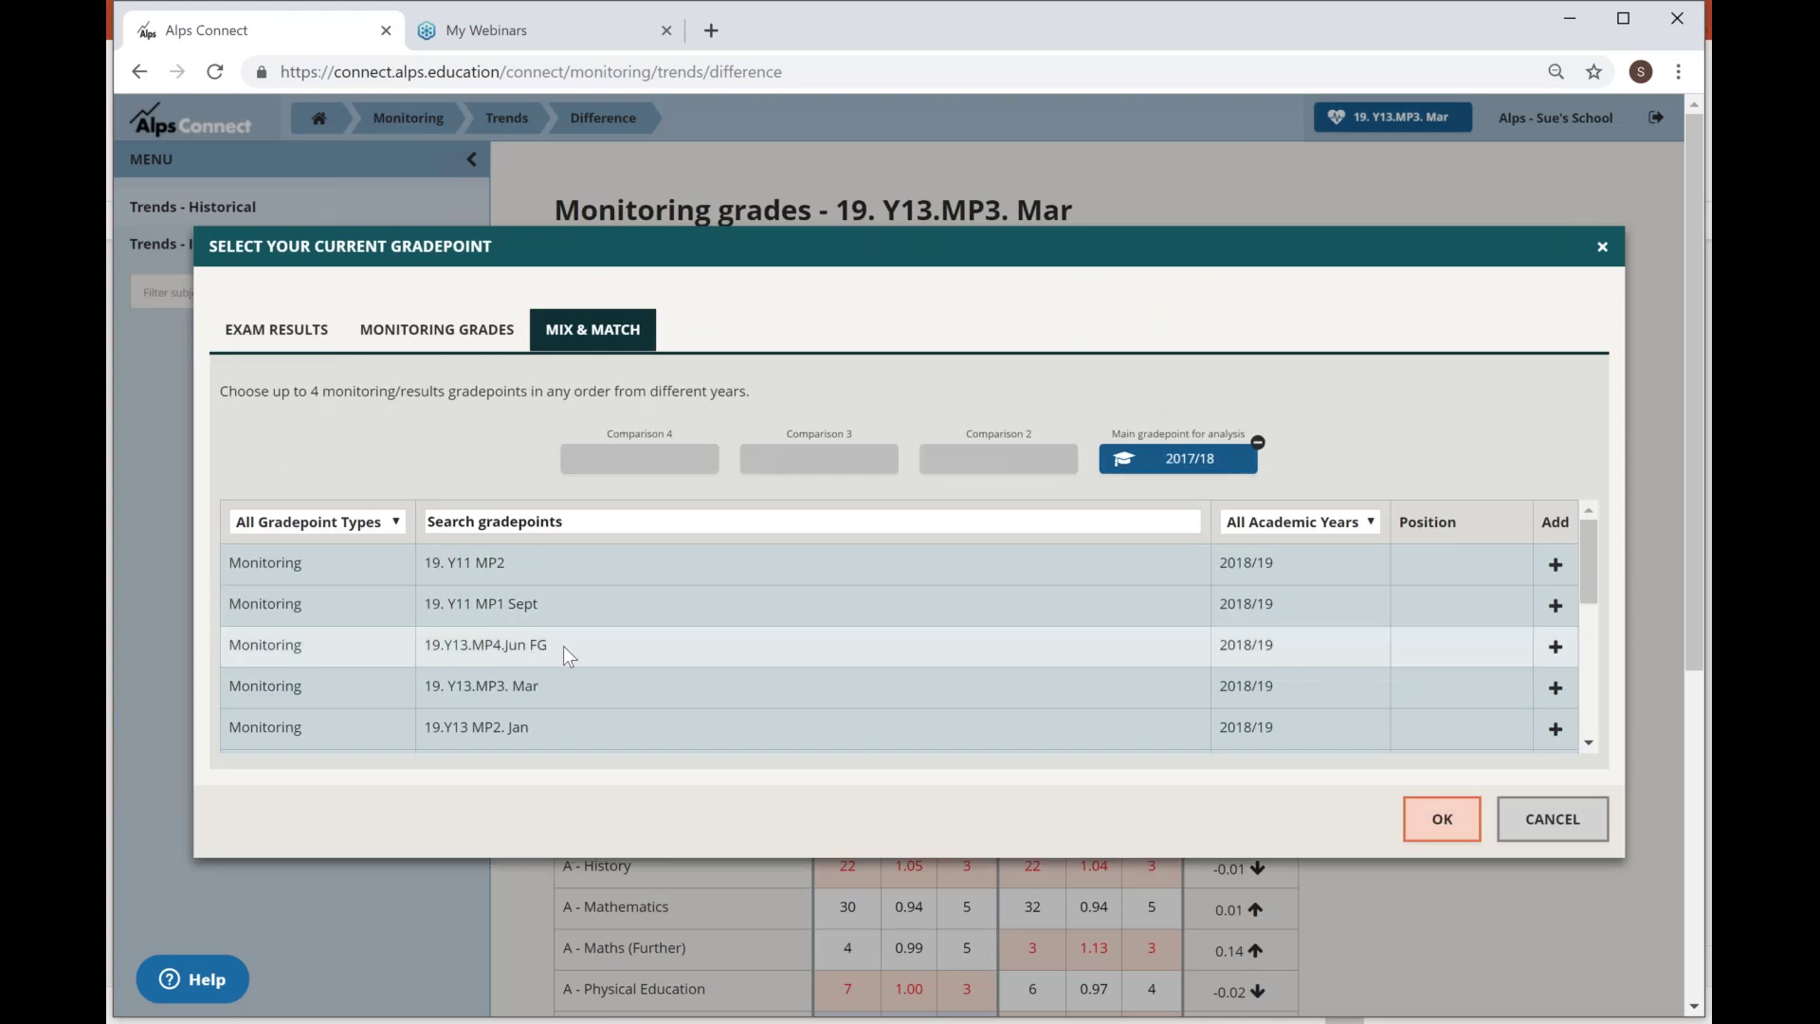
scroll(686, 677, down, 3)
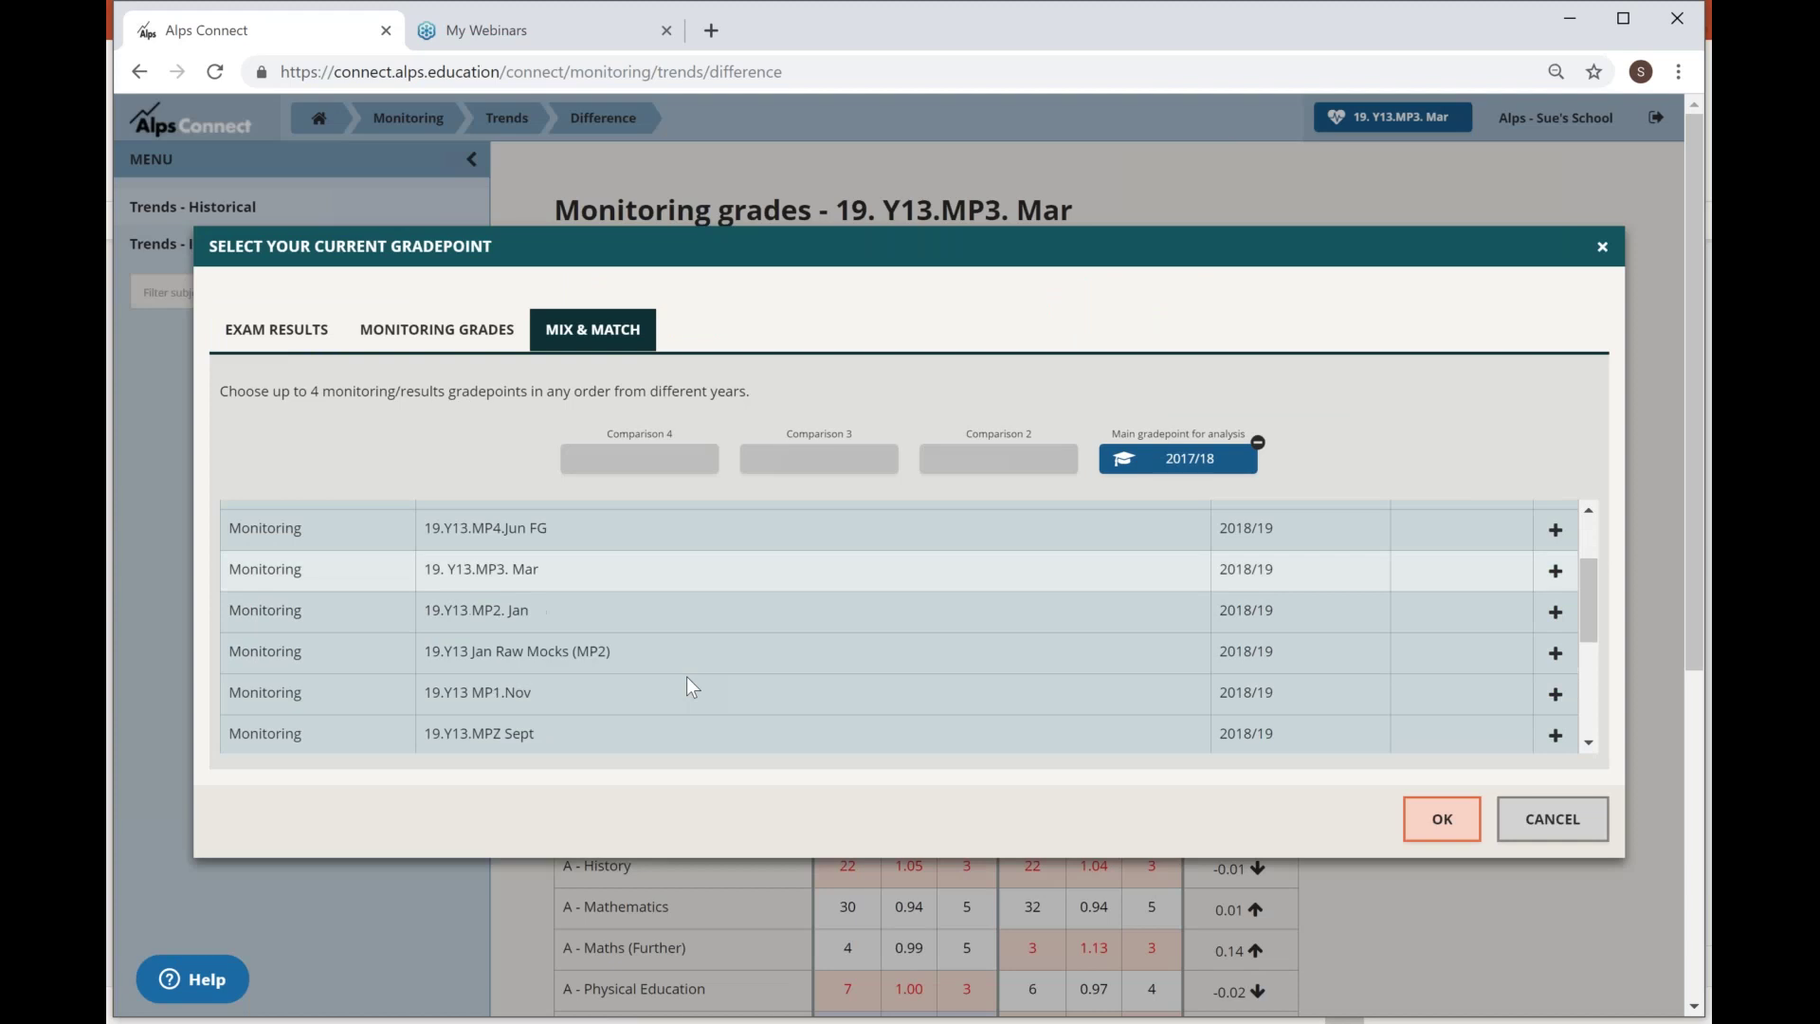
scroll(686, 674, down, 5)
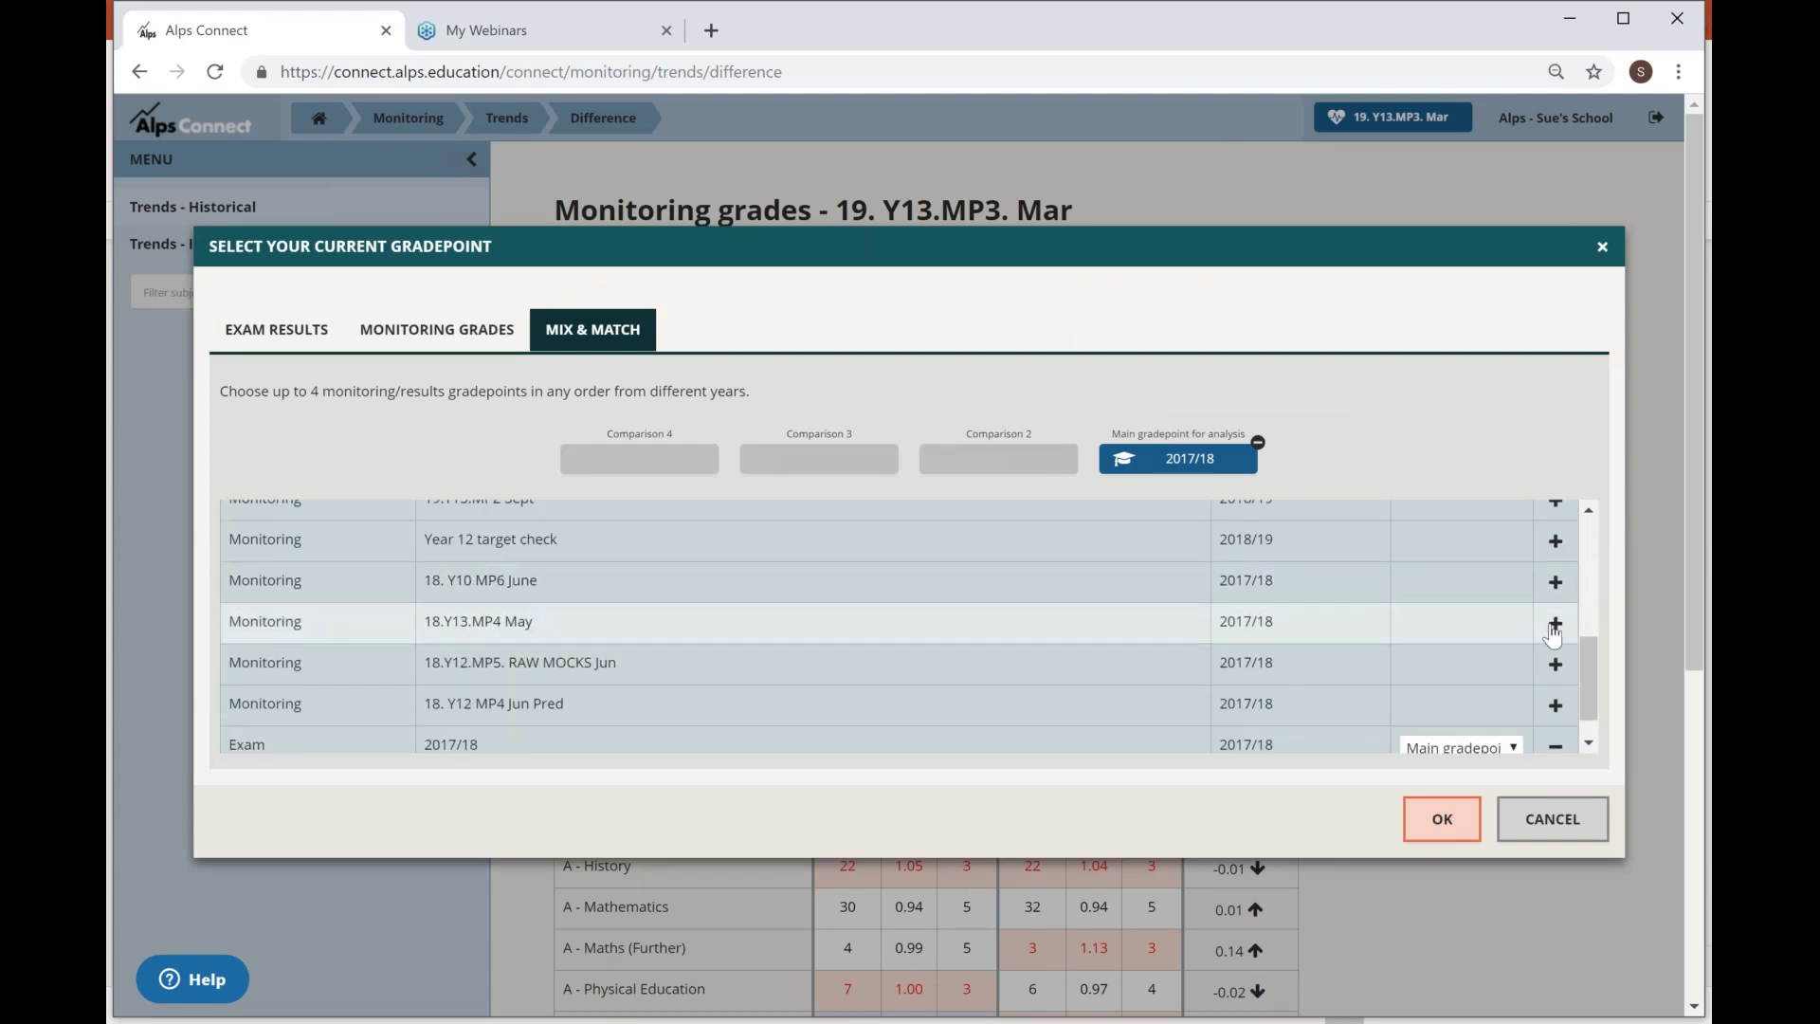
click(1554, 624)
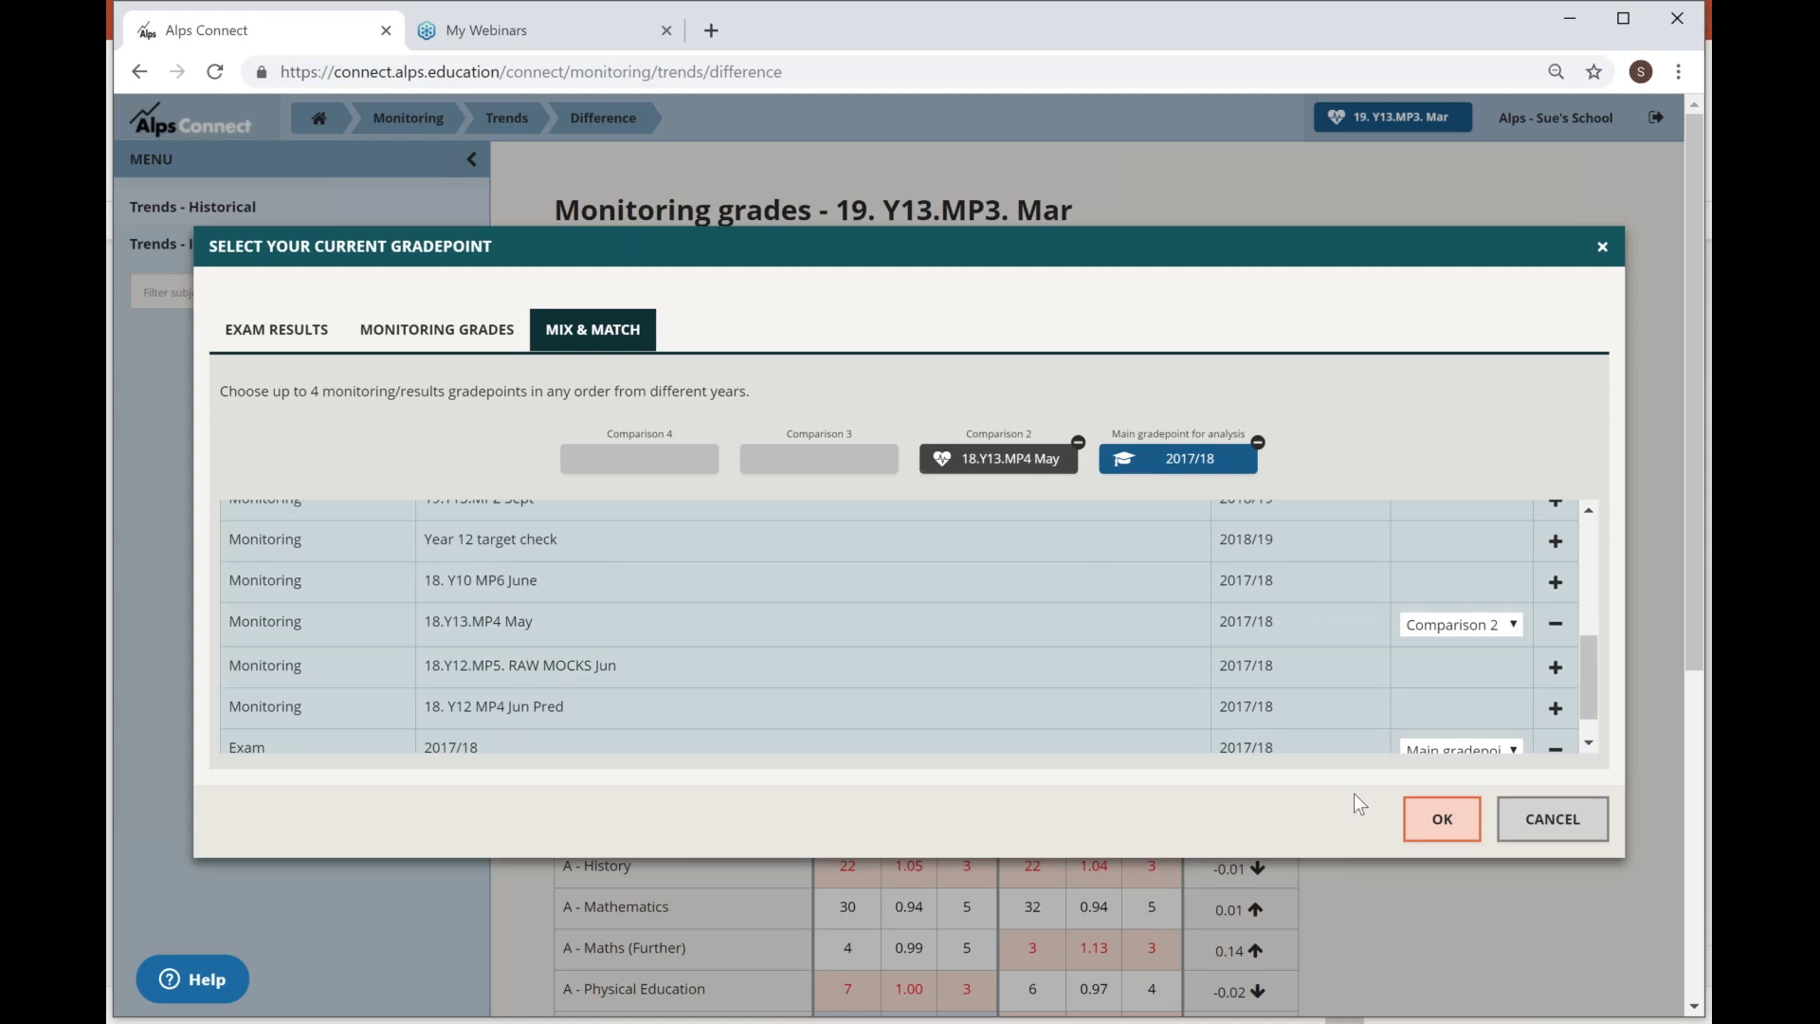
click(1442, 818)
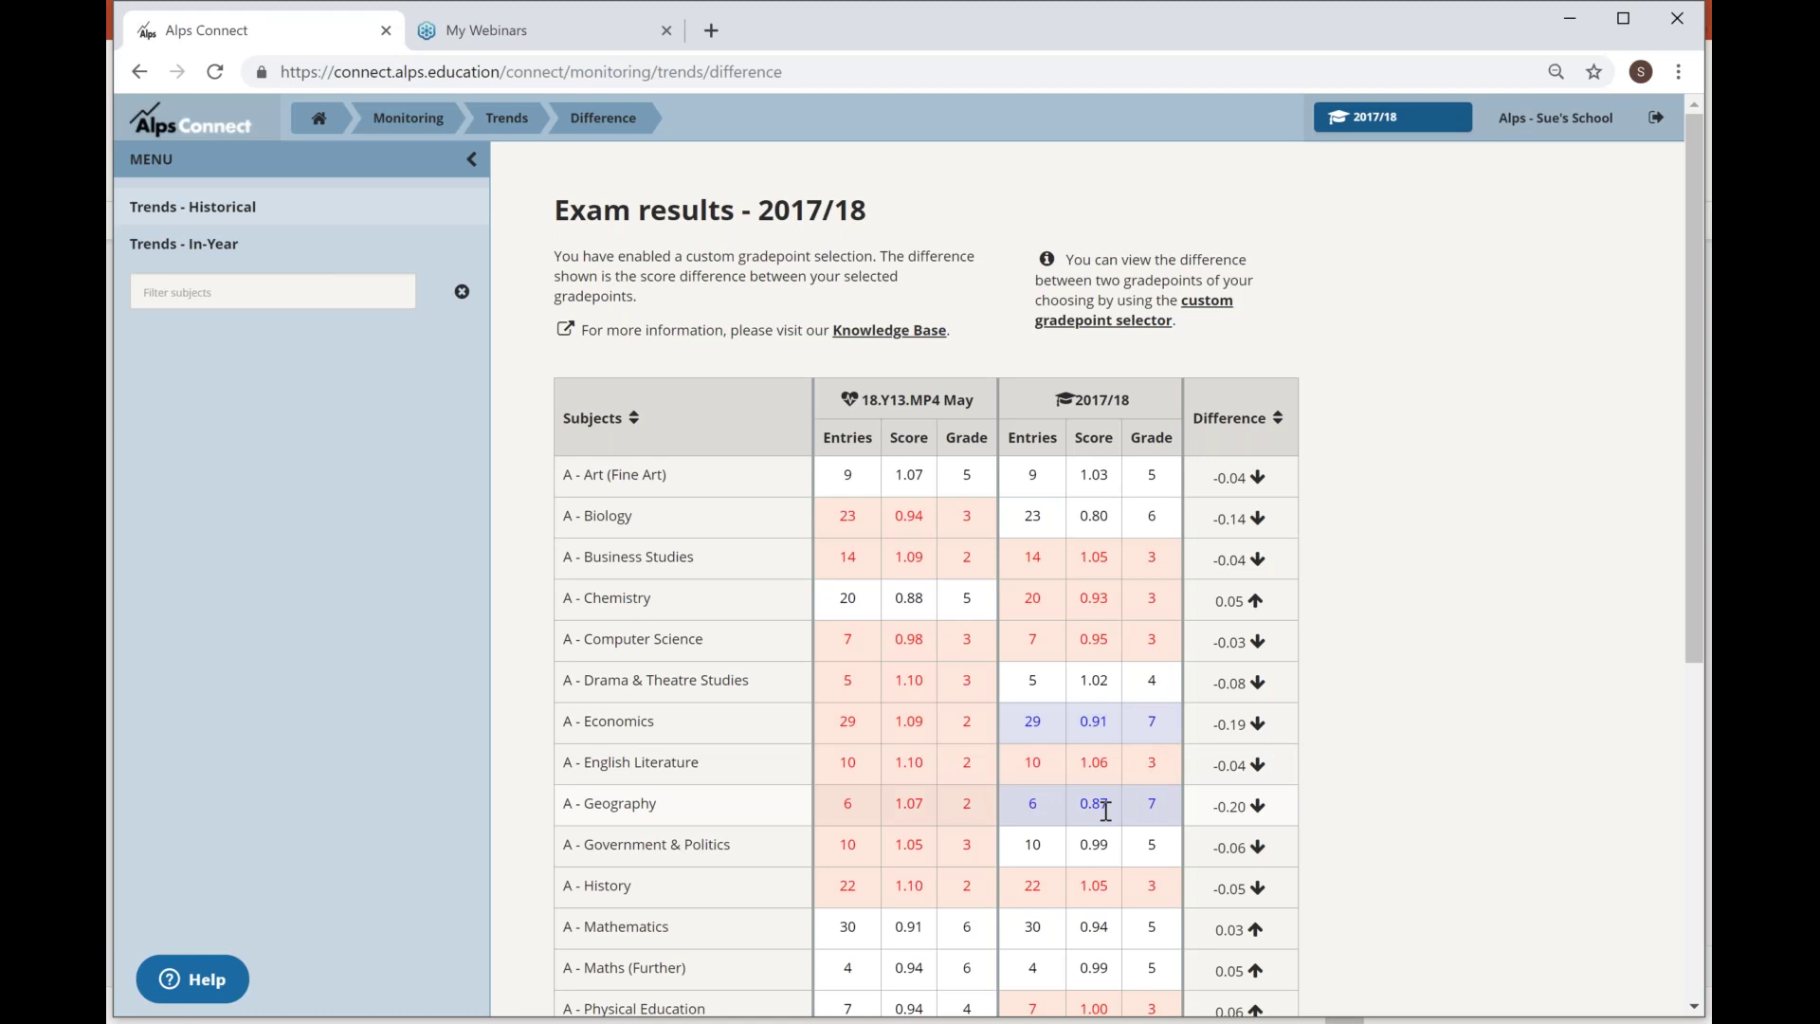
Examine each subject's score difference between the 18.Y13.MP4 May predictions and the 2017/18 exam results.
scroll(1105, 810, down, 1)
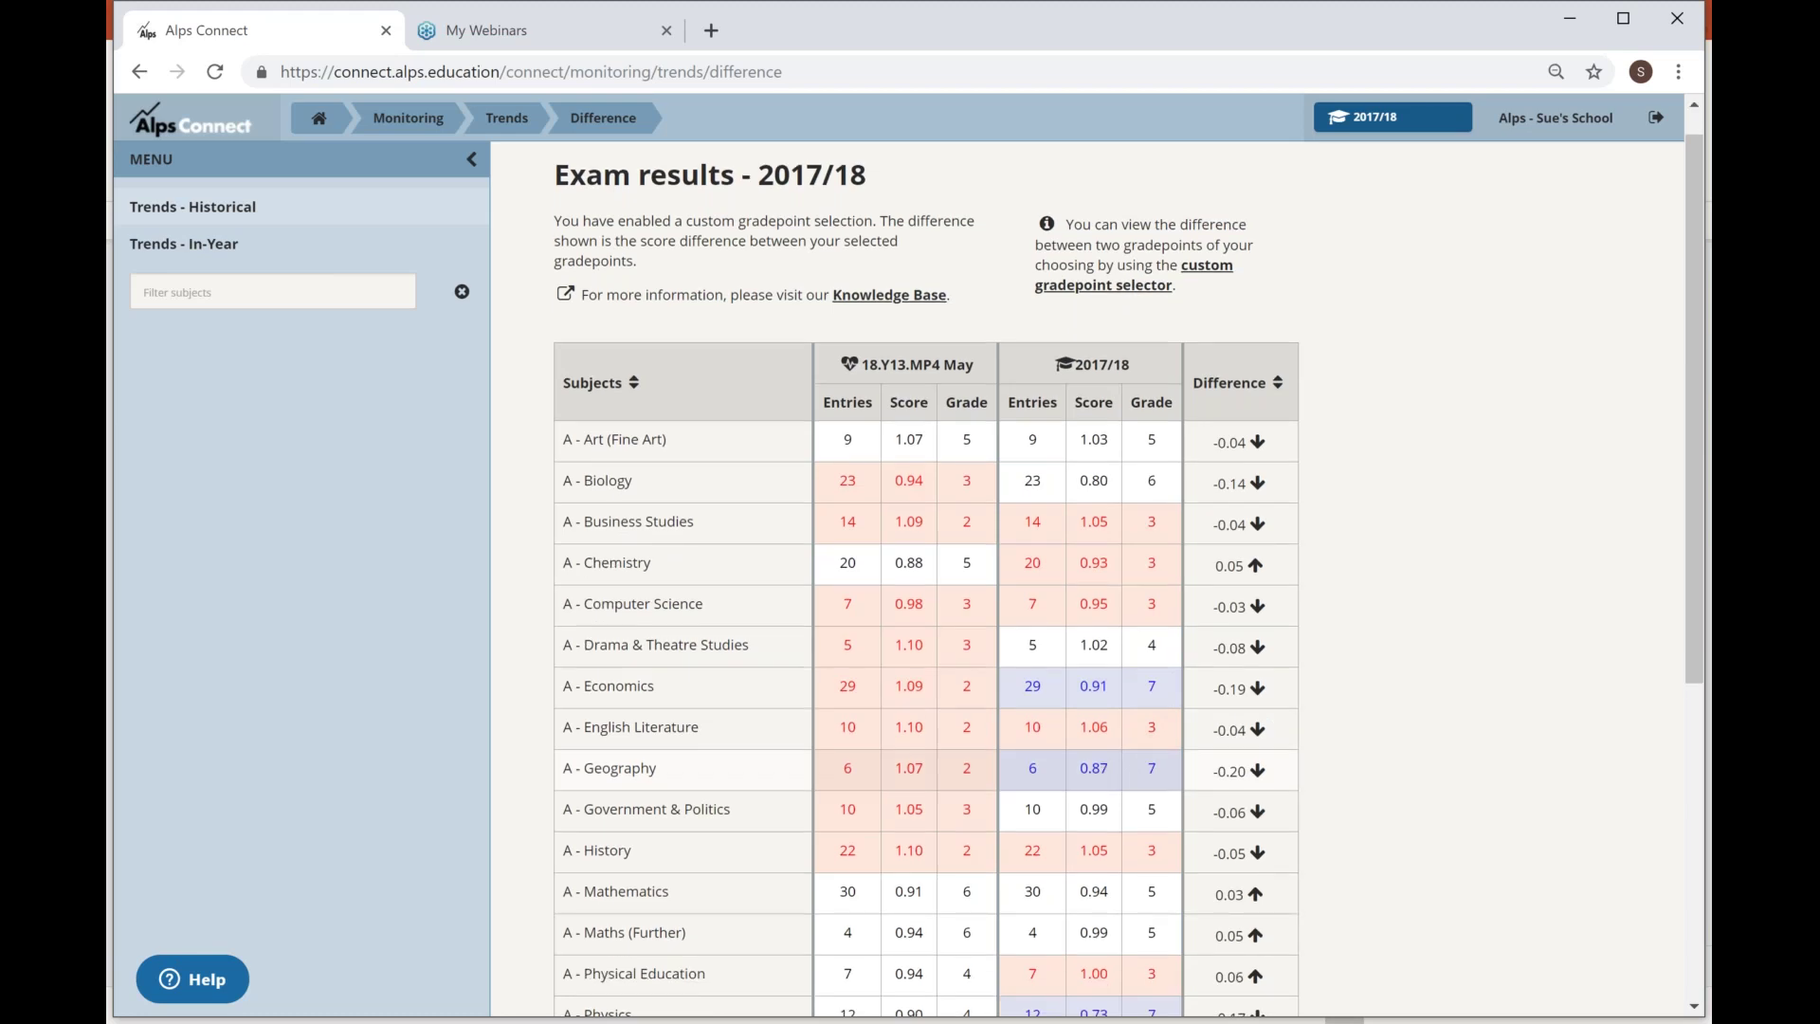
scroll(683, 721, down, 3)
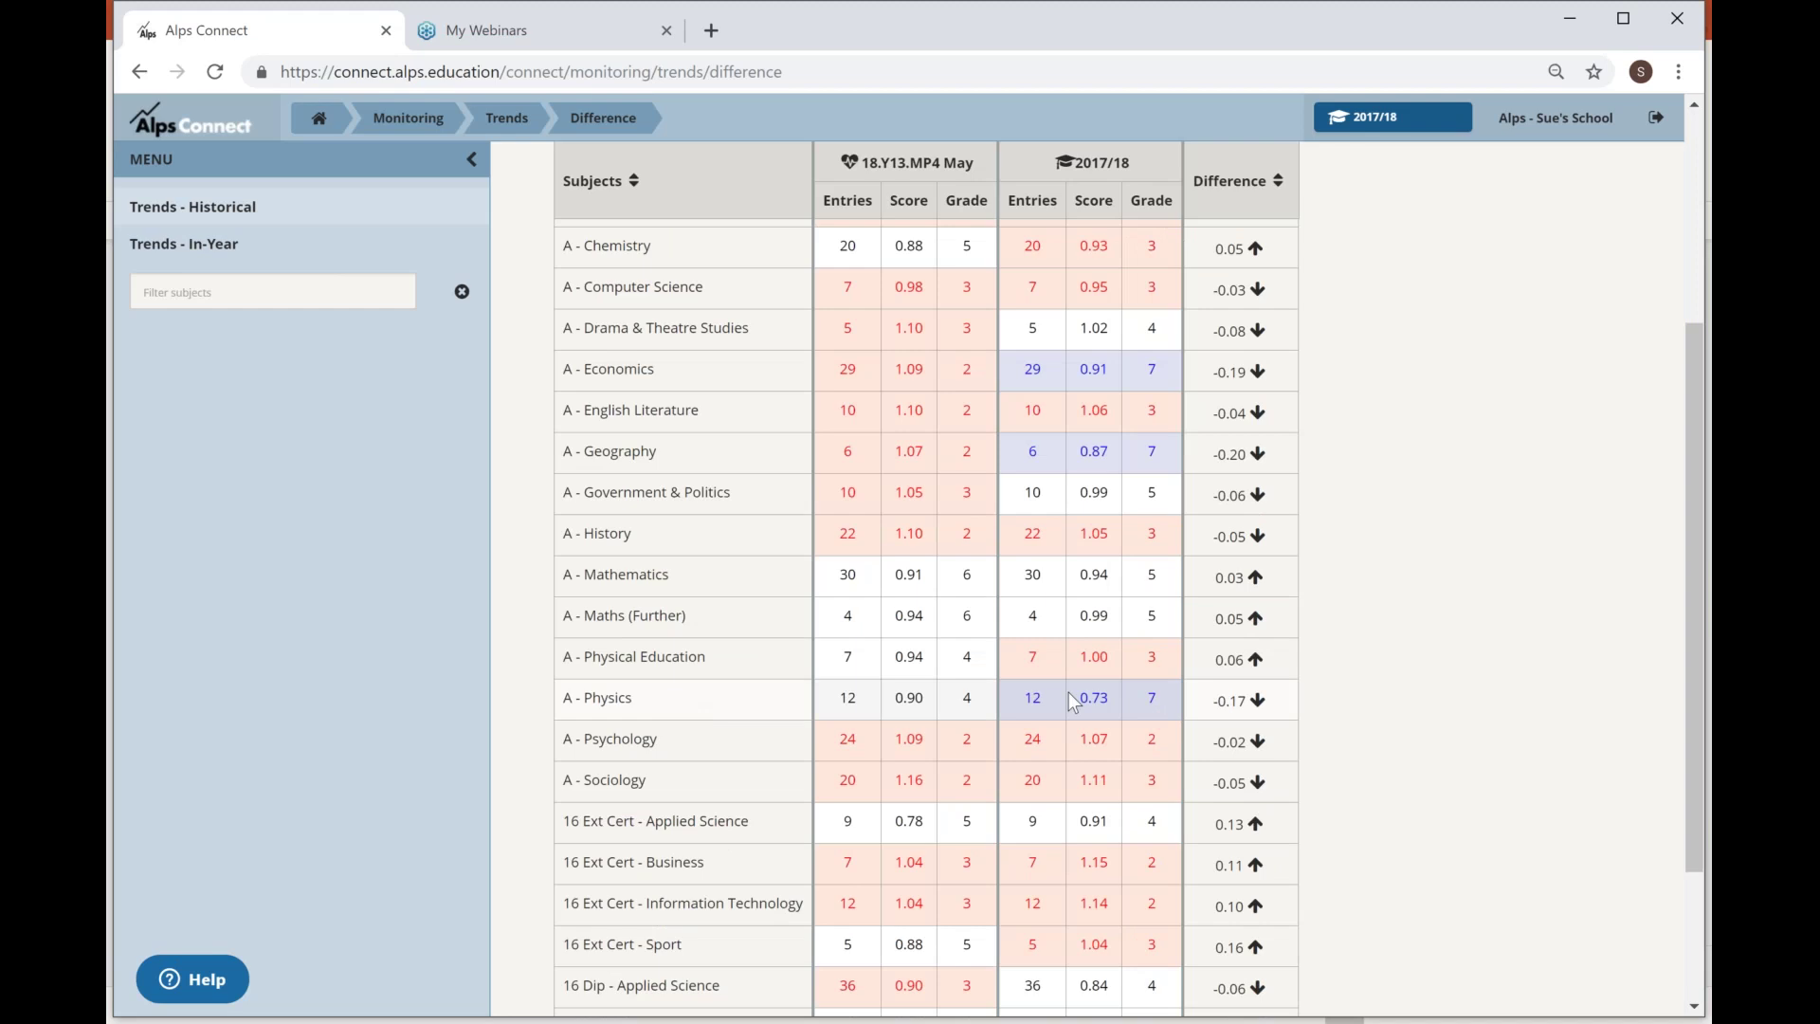
scroll(1069, 692, down, 1)
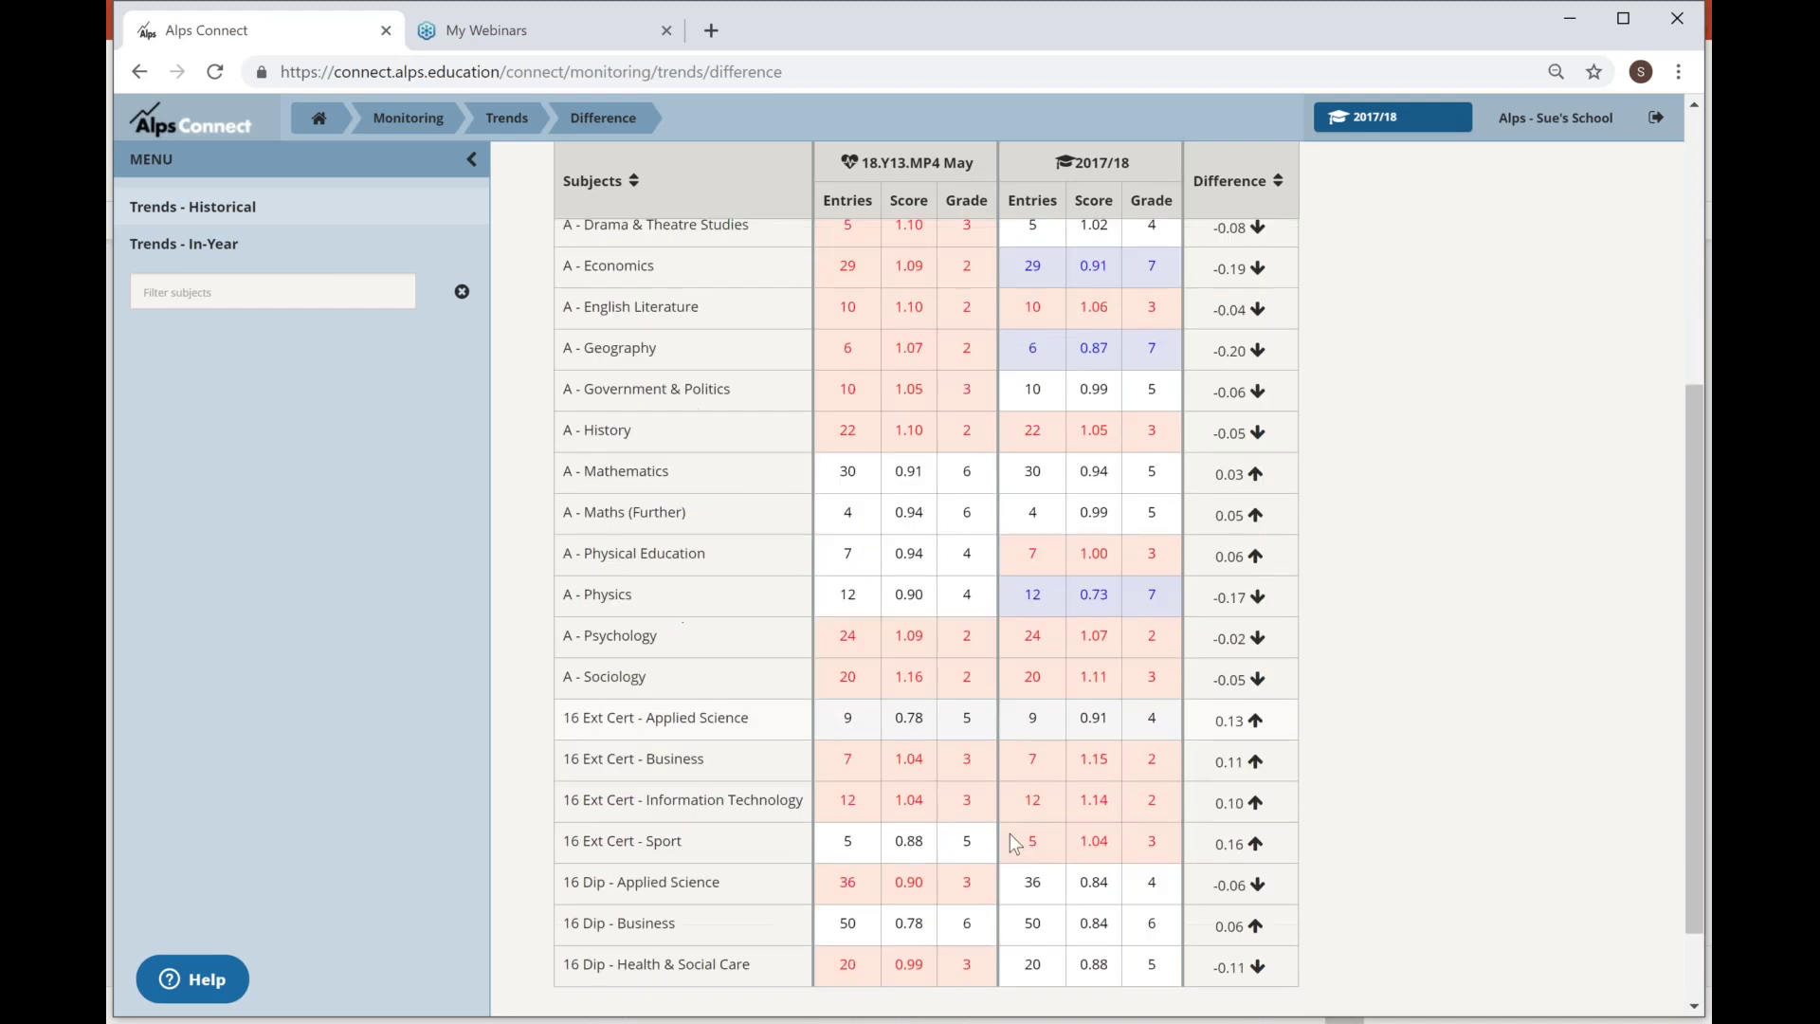
scroll(1011, 835, down, 1)
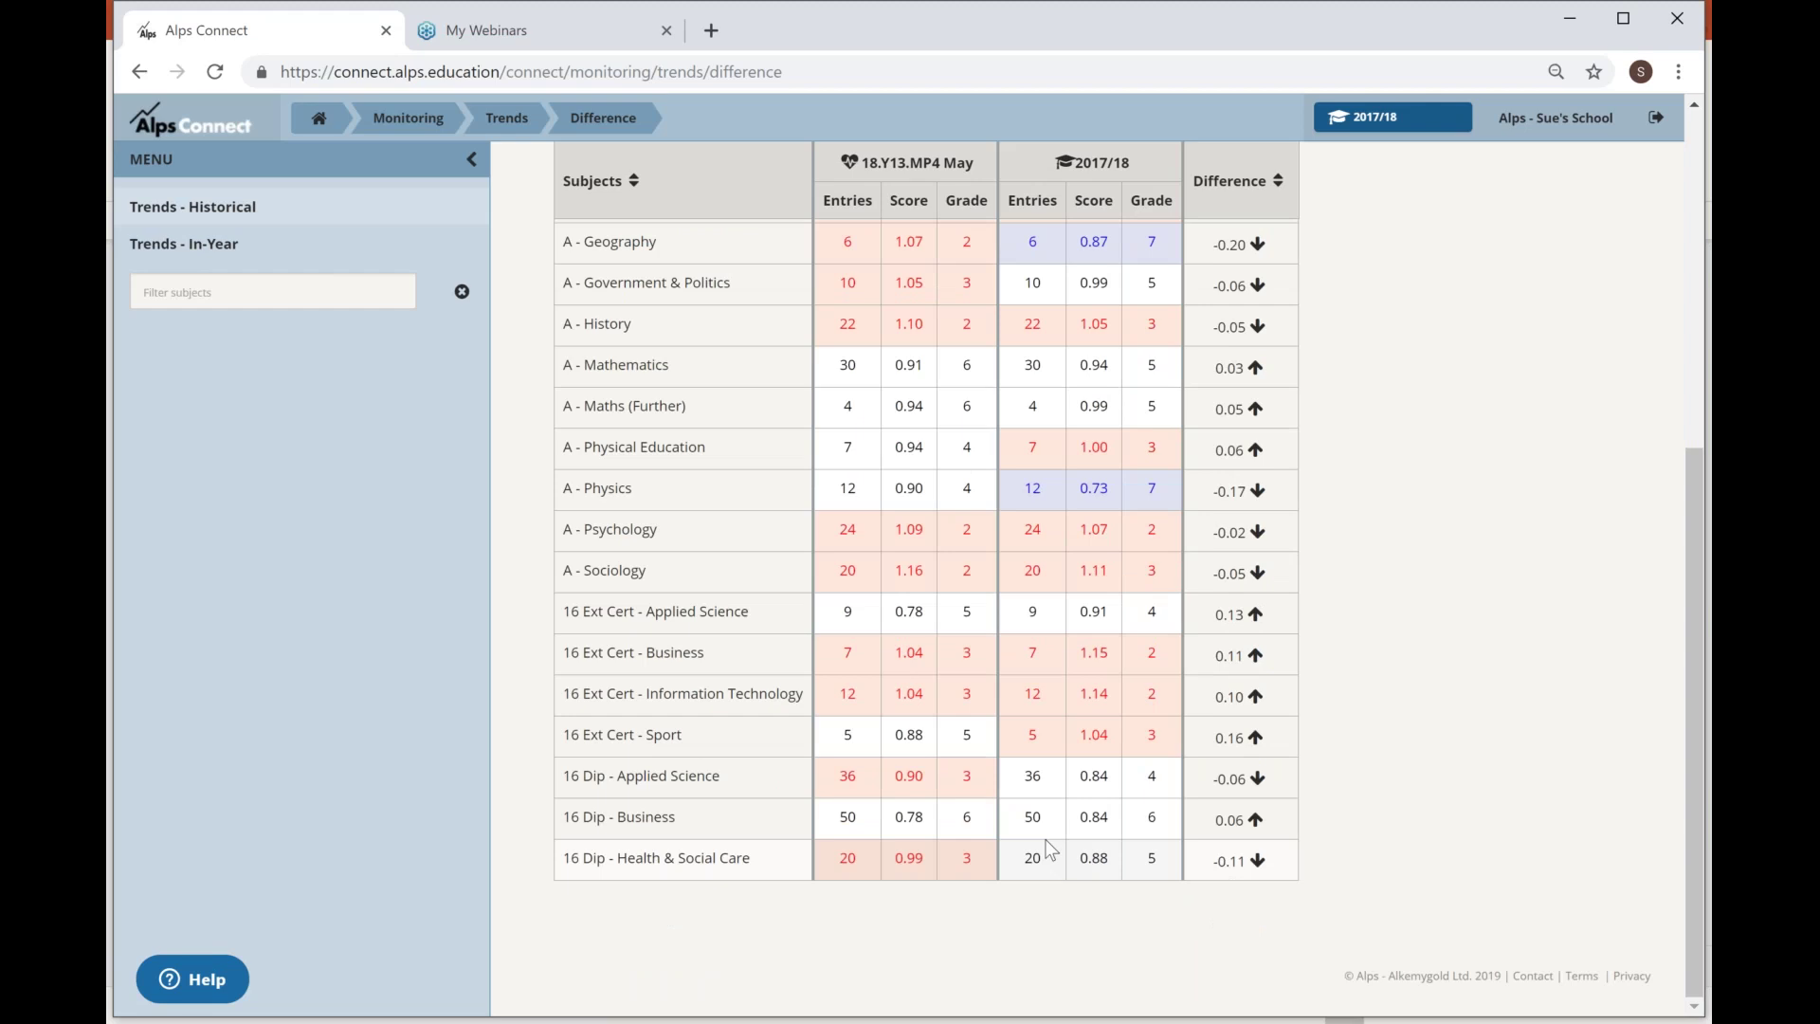
scroll(1049, 848, up, 2)
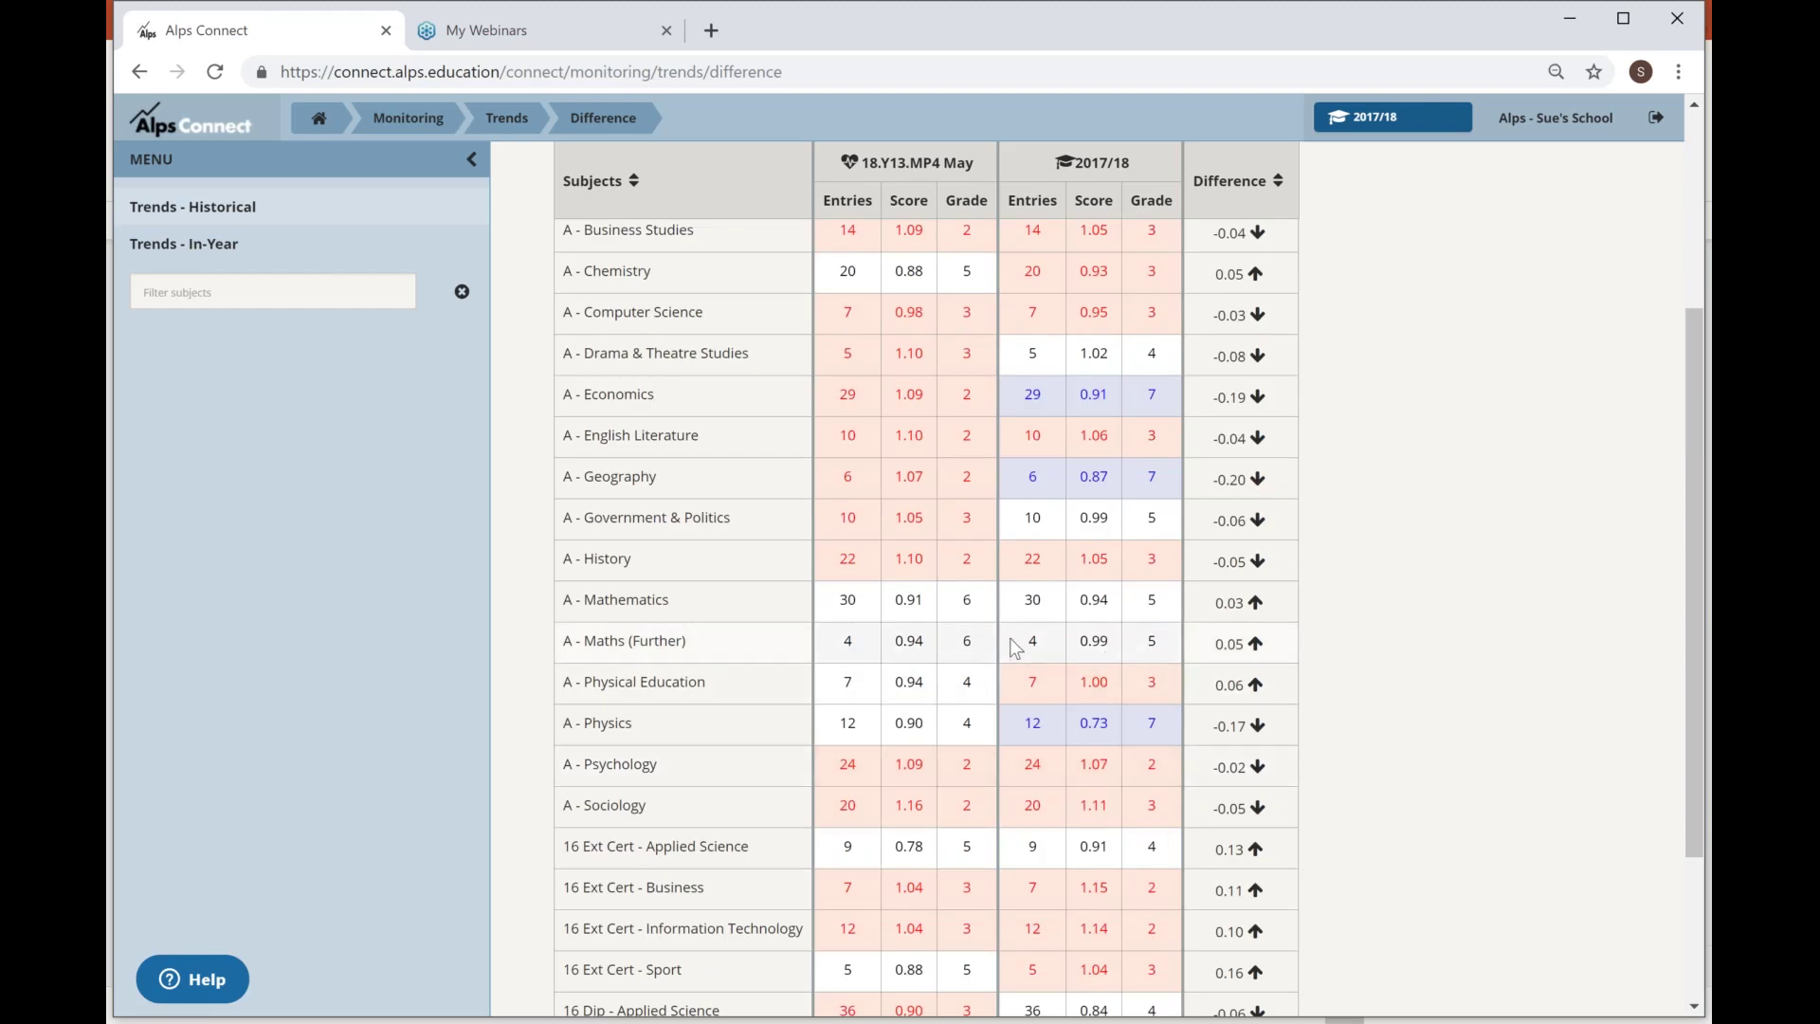
scroll(1009, 639, up, 1)
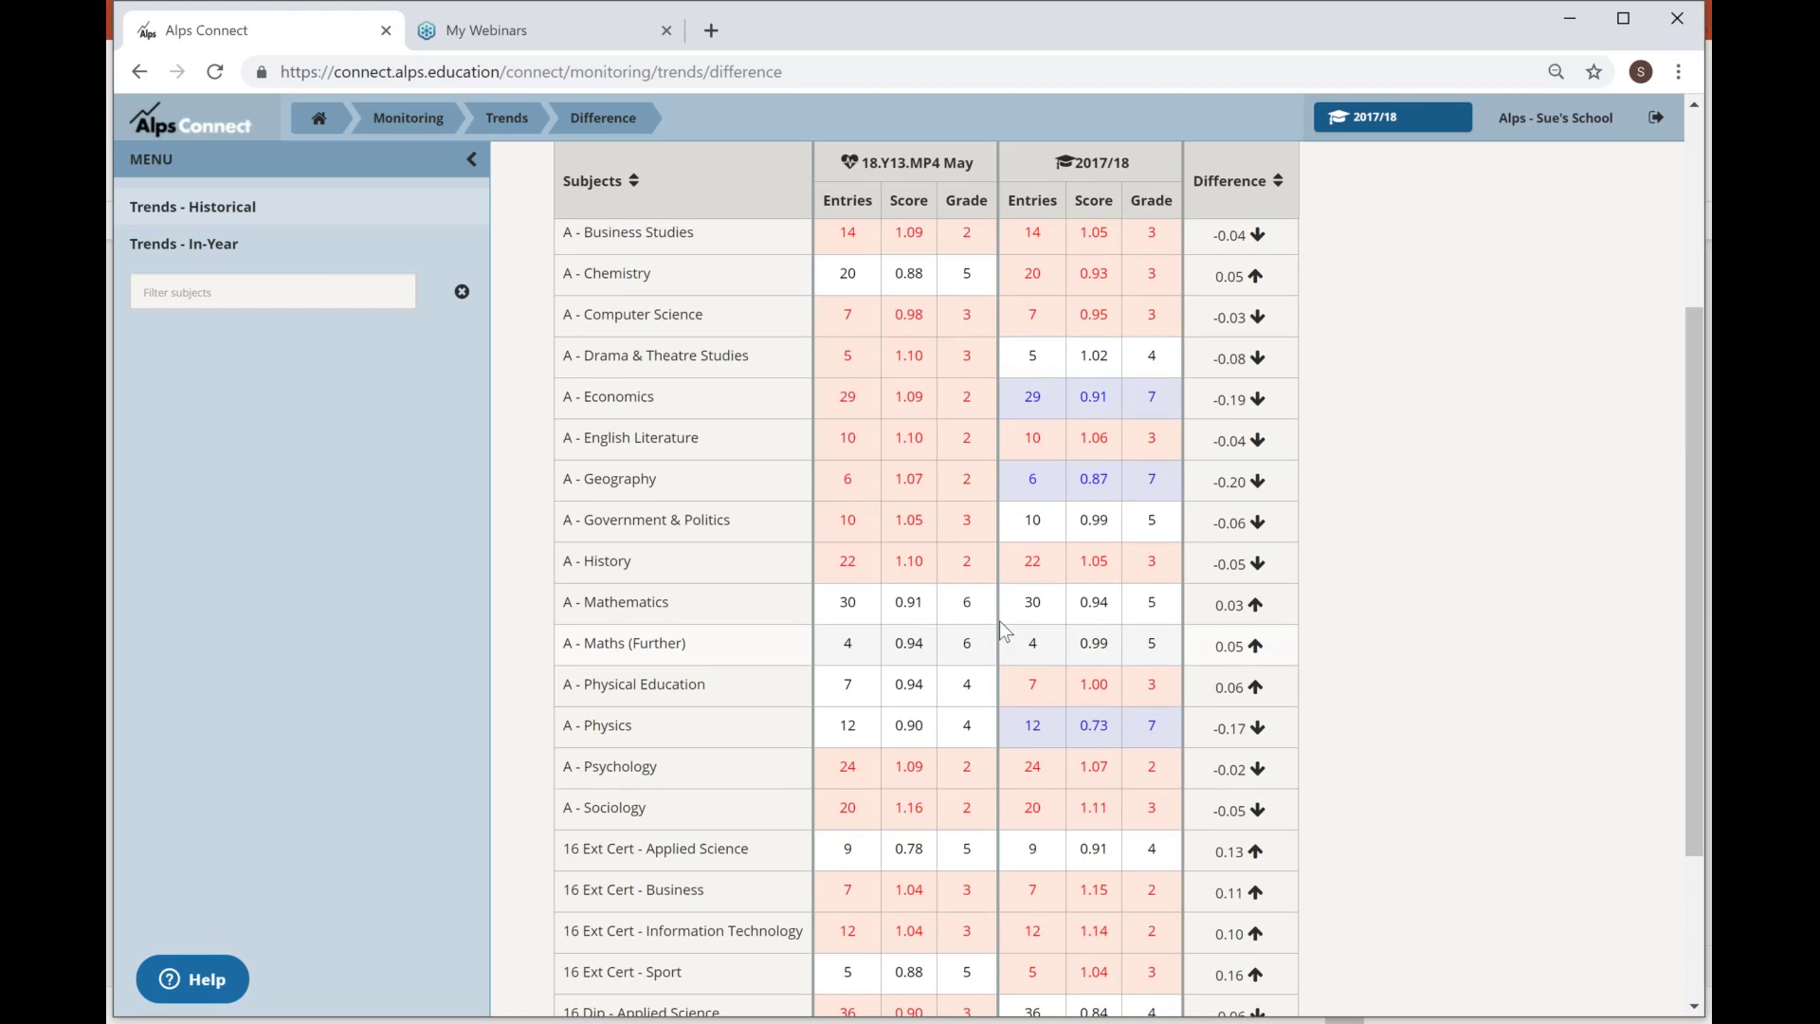
scroll(1003, 630, up, 3)
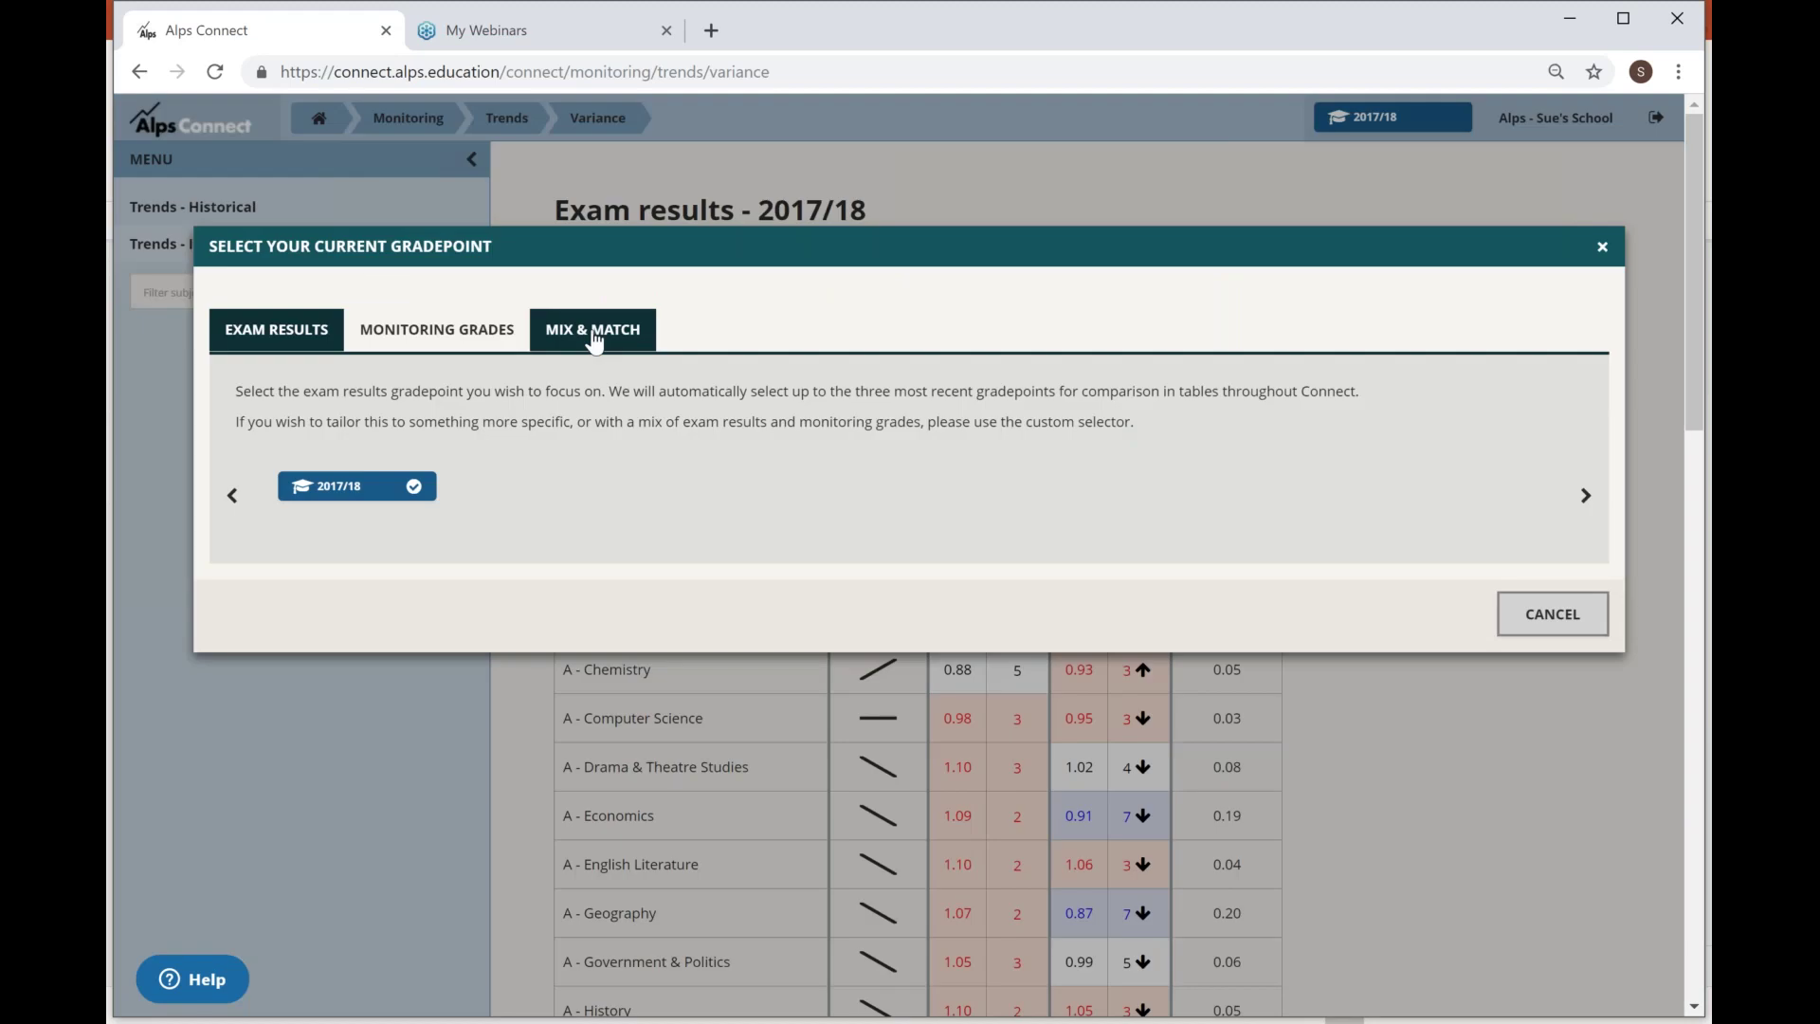
Set 19. Y13.MP3. Mar as main gradepoint, with 19.Y13 MP2. Jan, 19.Y13 Jan Raw Mocks (MP2) and 2017/18 results as Comparisons 2, 3 and 4.
click(595, 339)
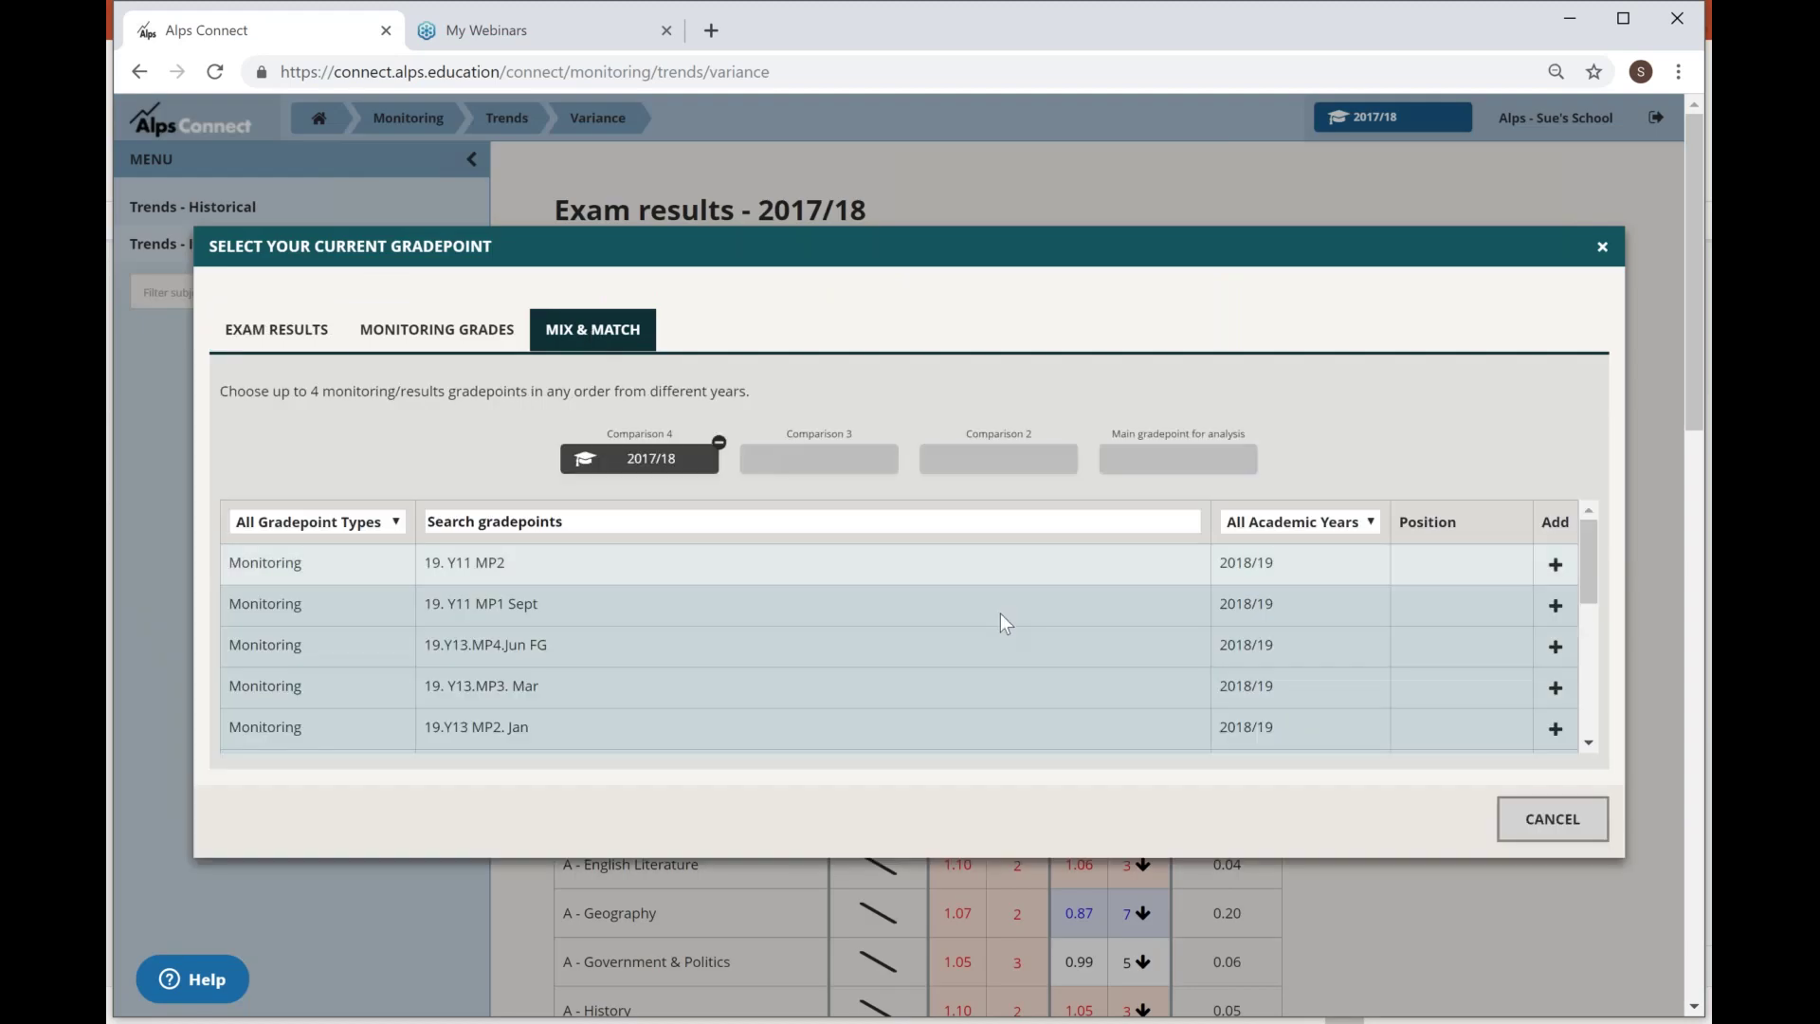
scroll(670, 650, down, 2)
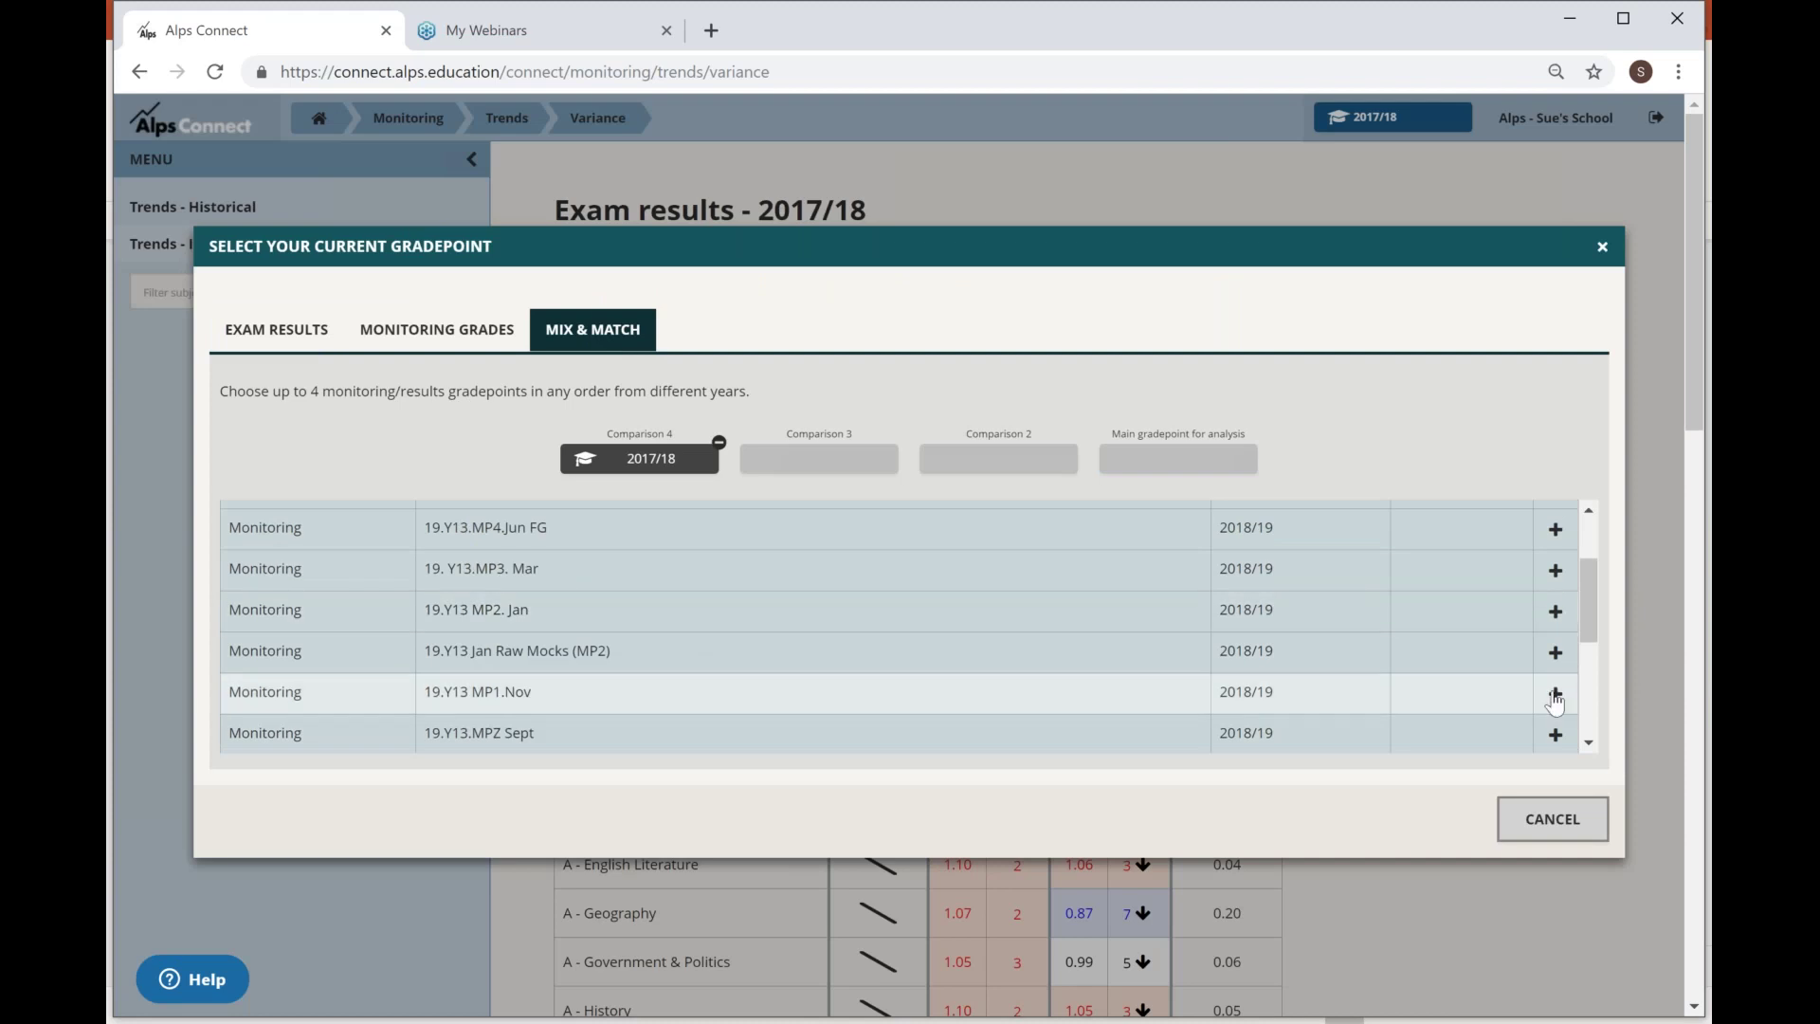
click(1556, 664)
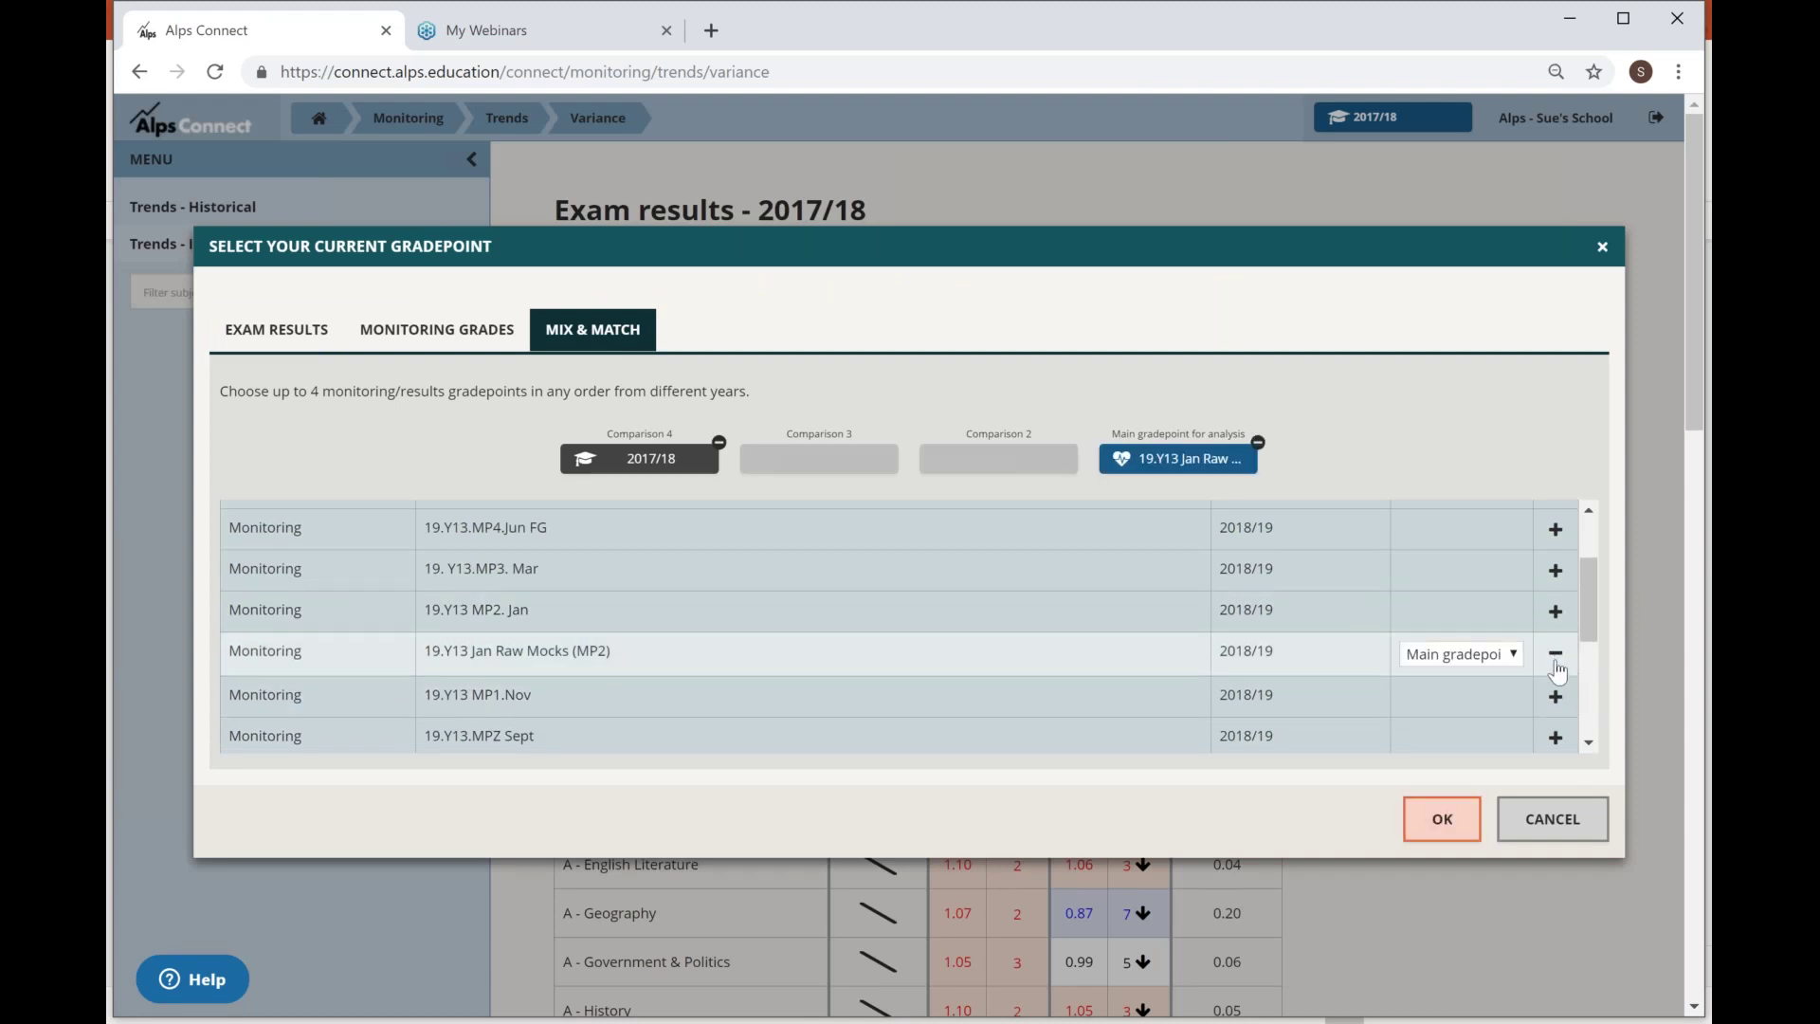
click(1554, 614)
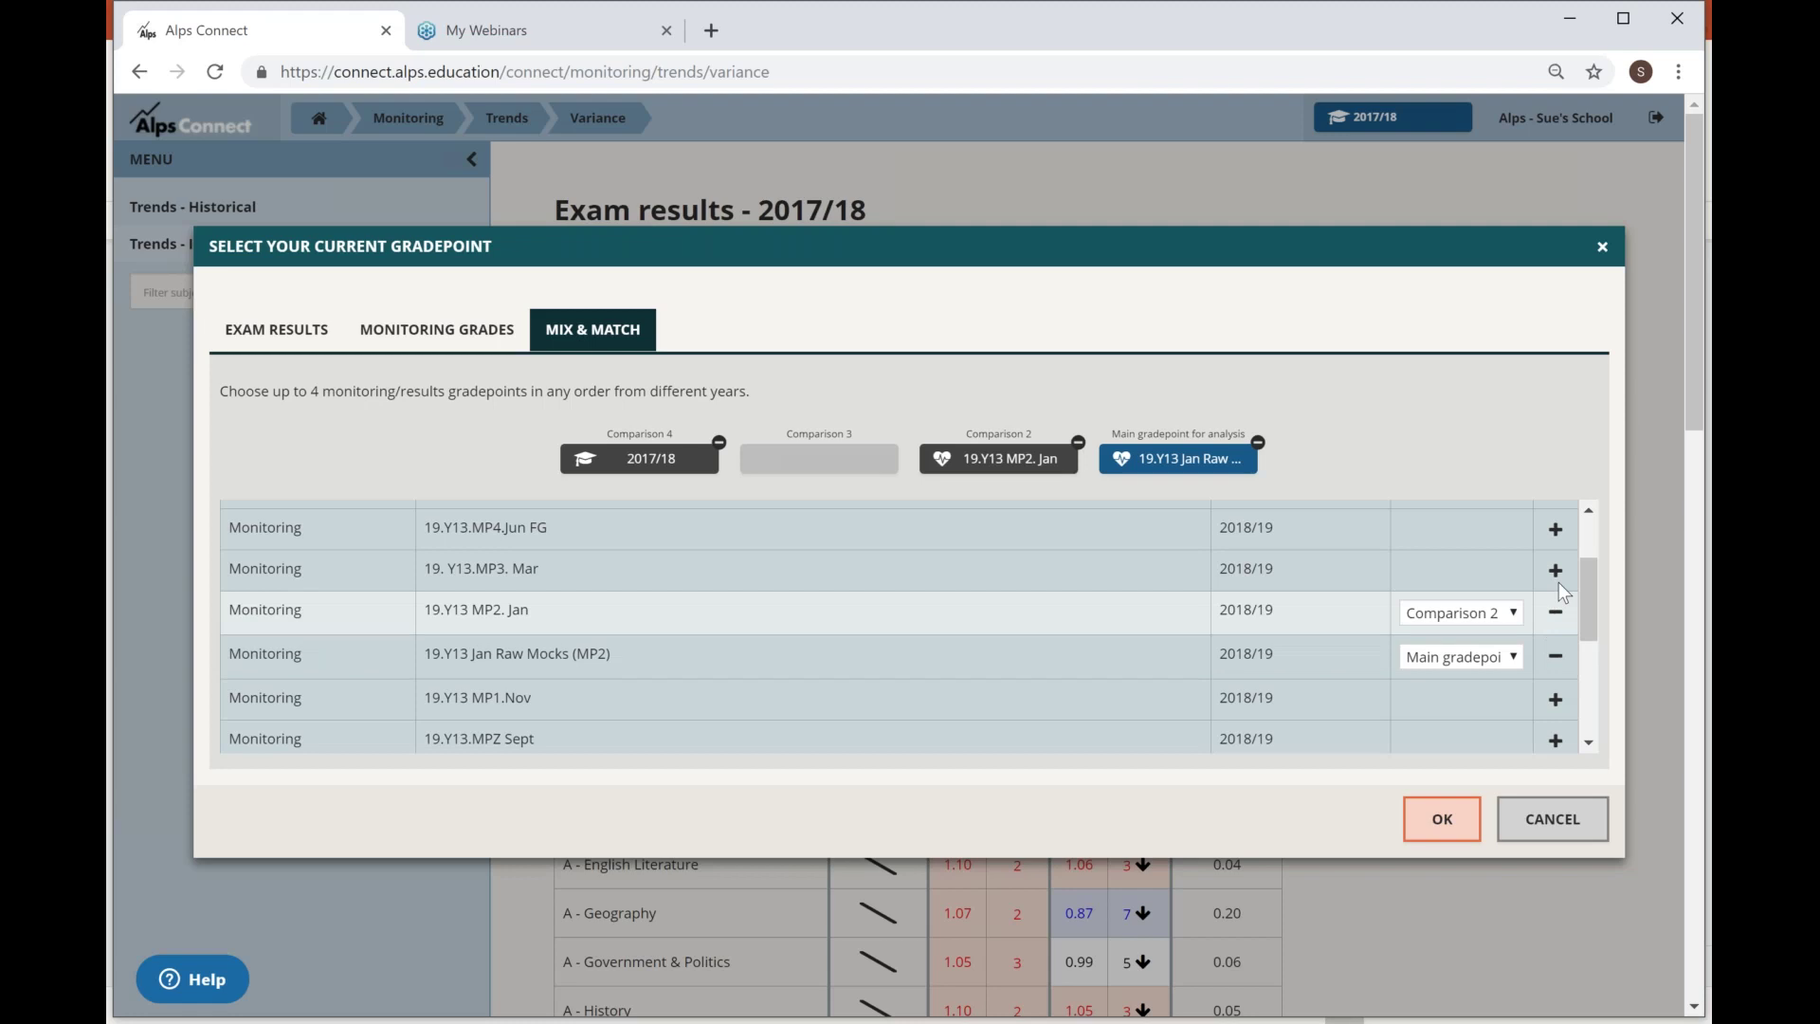
click(1554, 570)
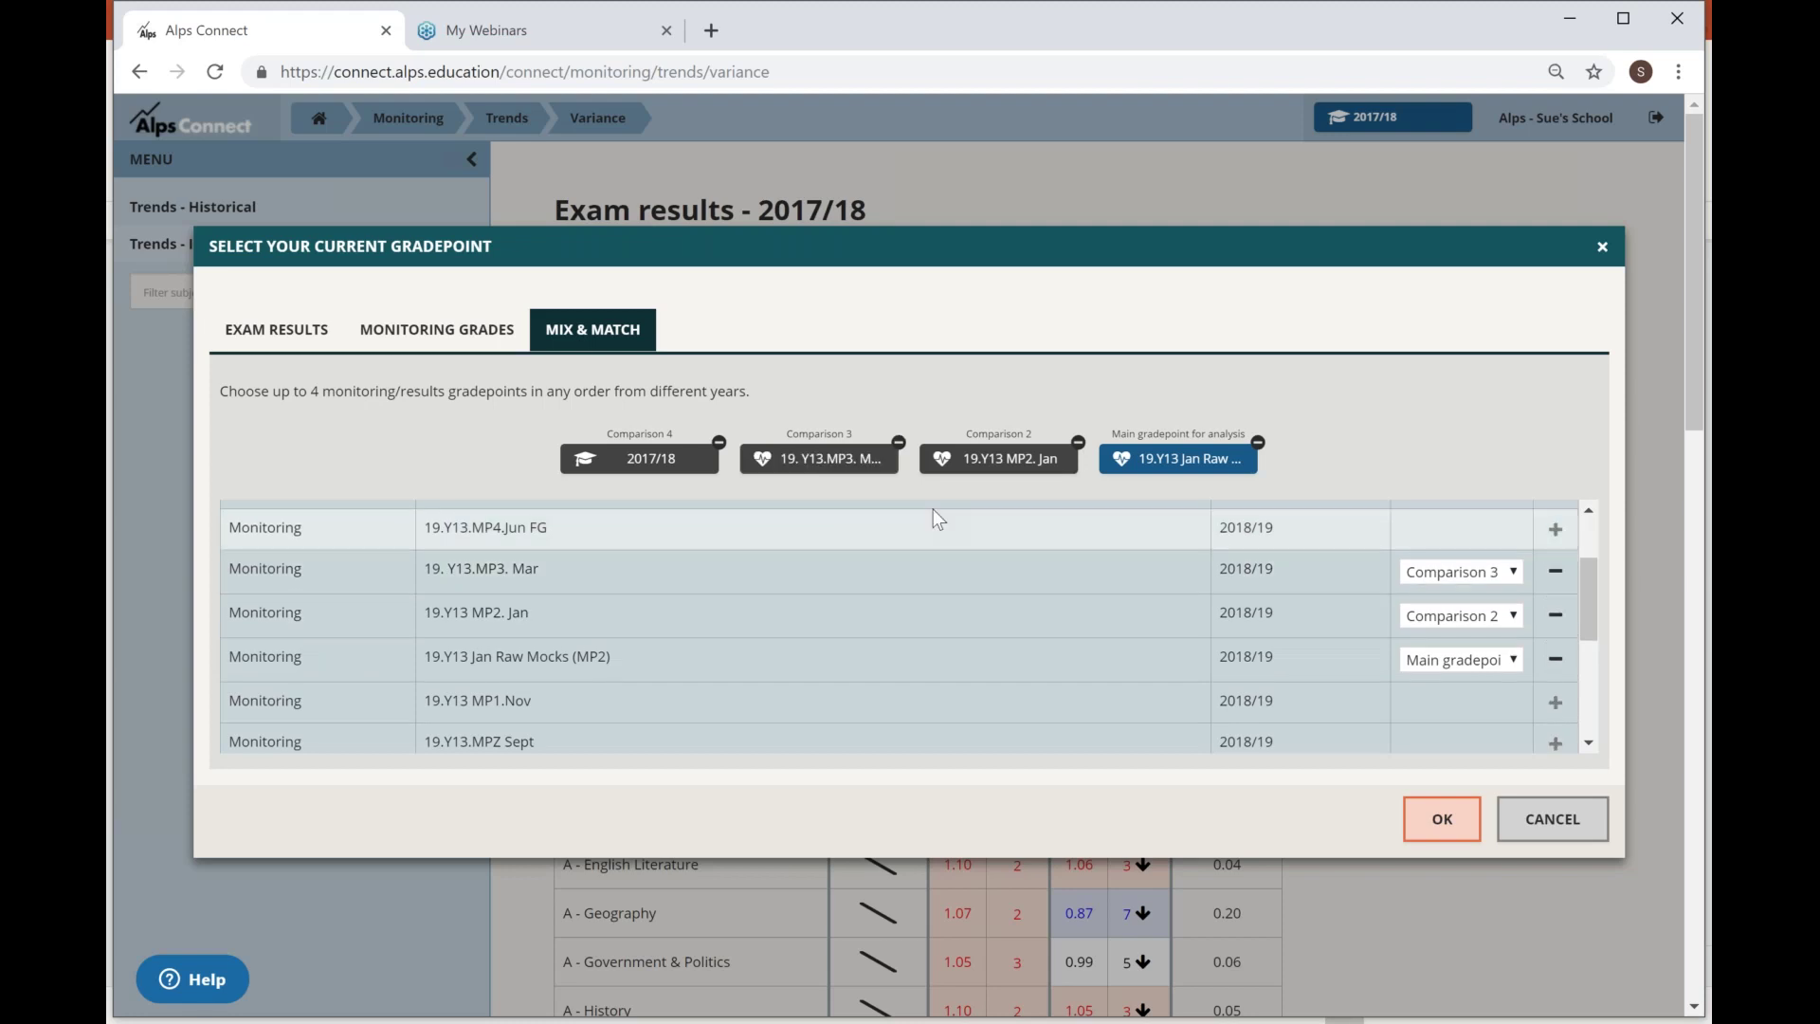
drag(1128, 459, 796, 460)
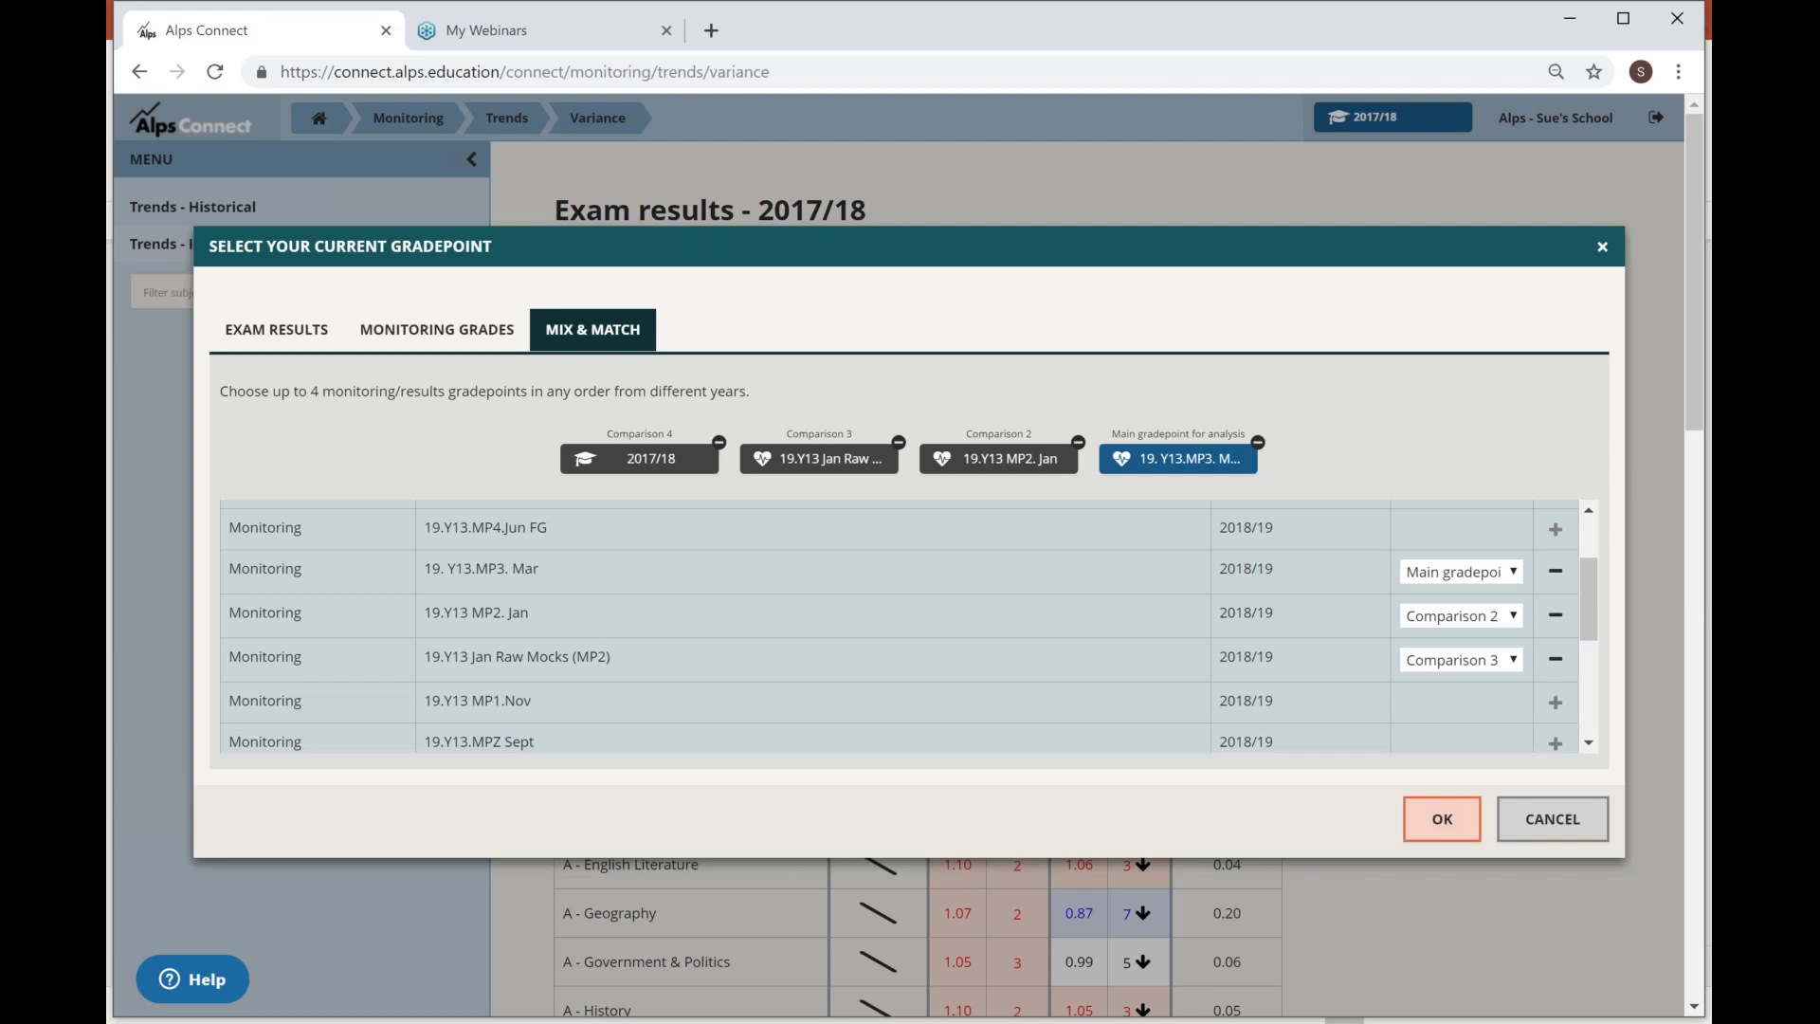
click(1426, 815)
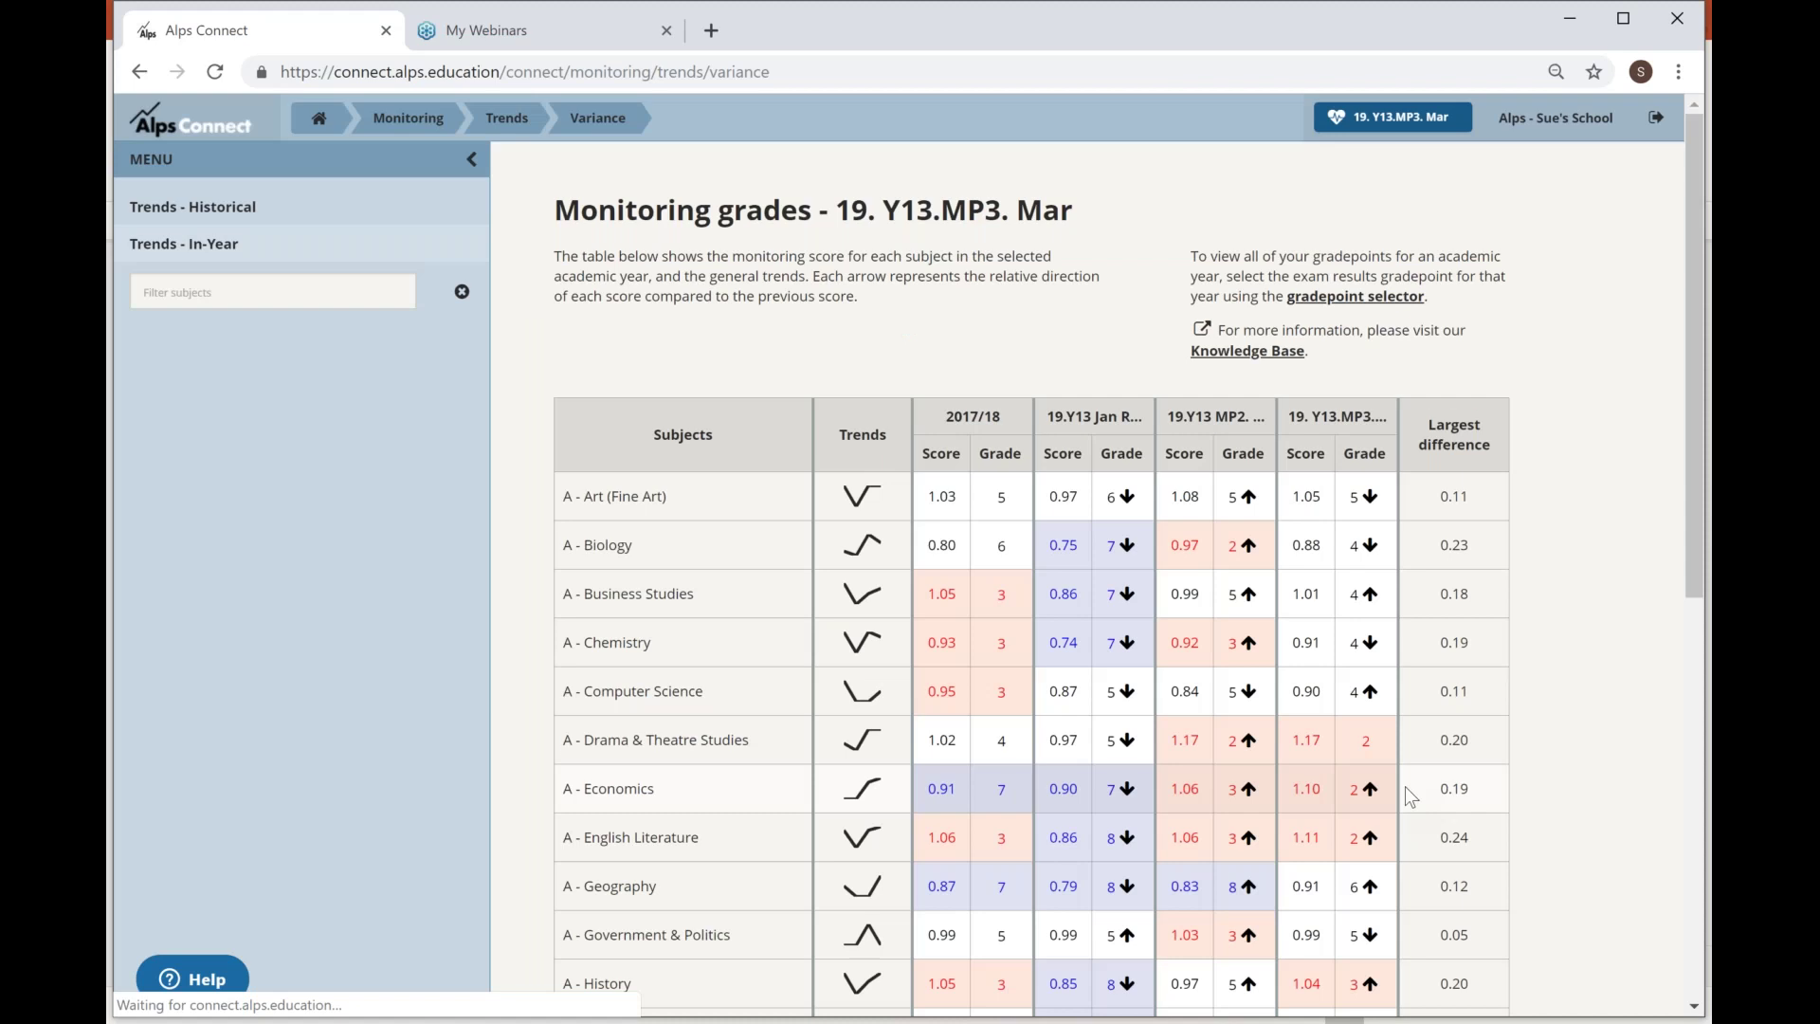
Review the subject trends across the four gradepoints and inspect A - Biology's overall line on its monitoring overview graph.
mouse_move(870, 559)
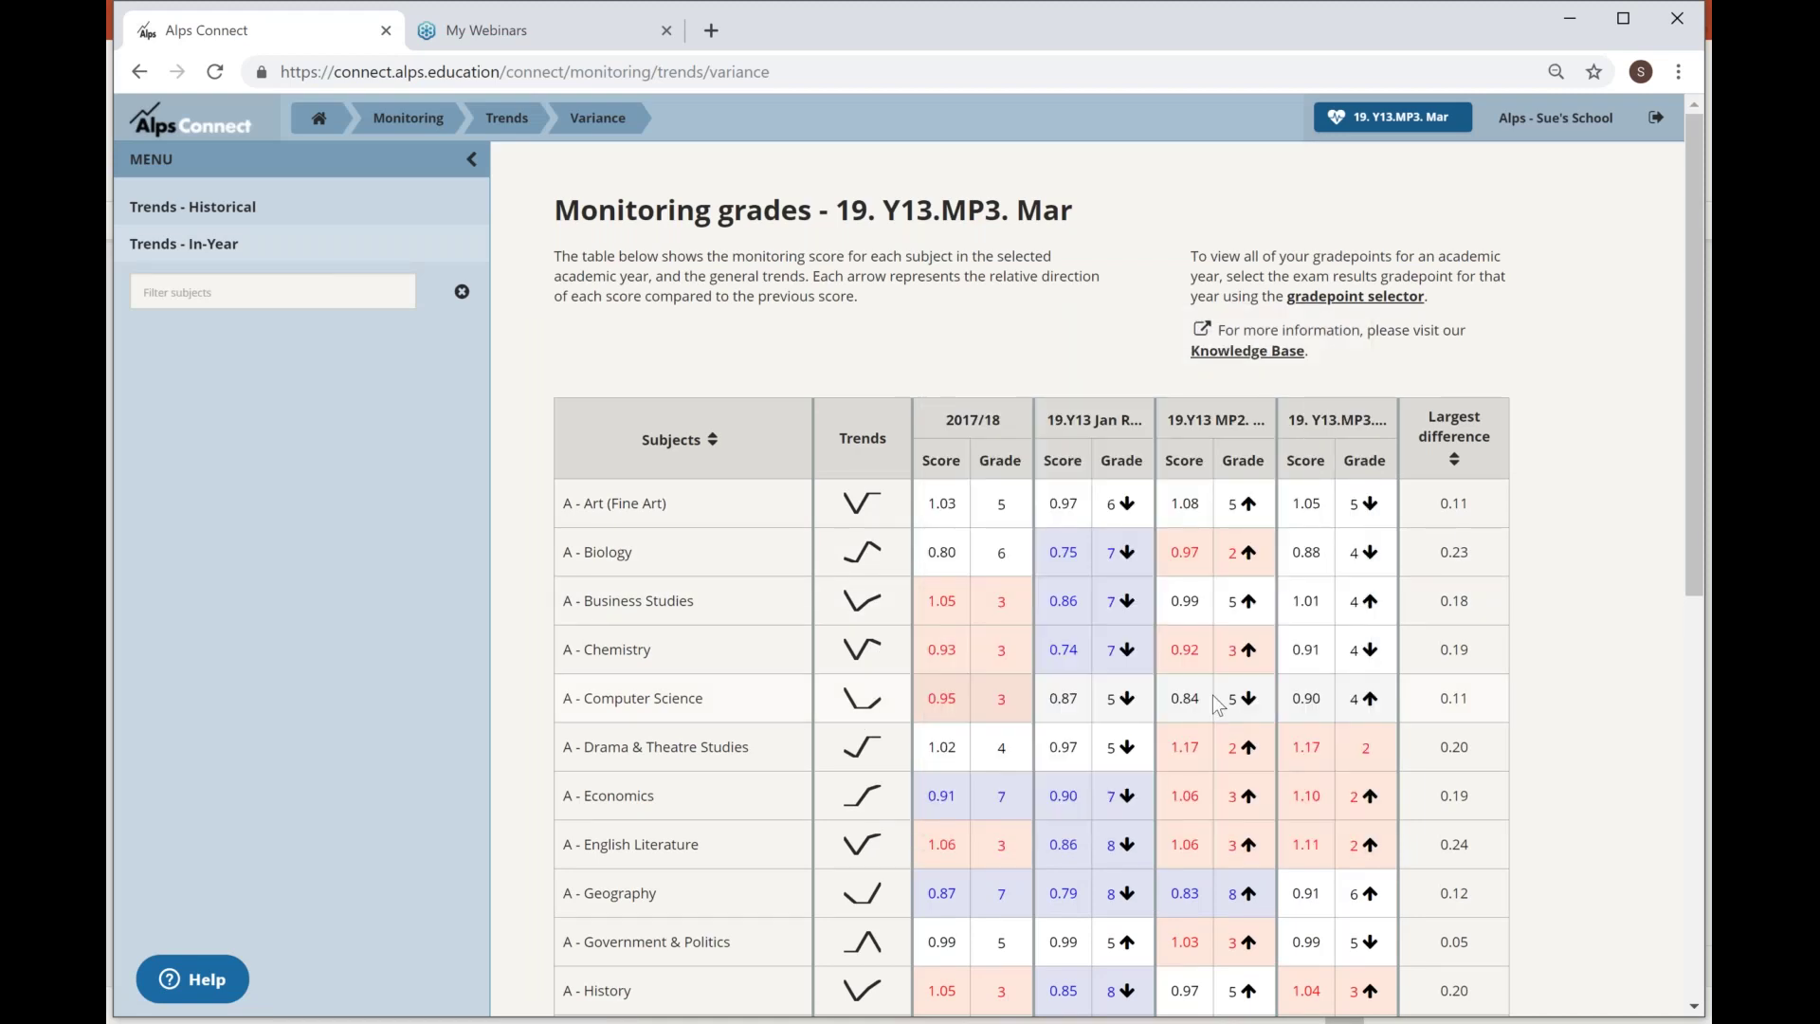
scroll(1216, 706, down, 2)
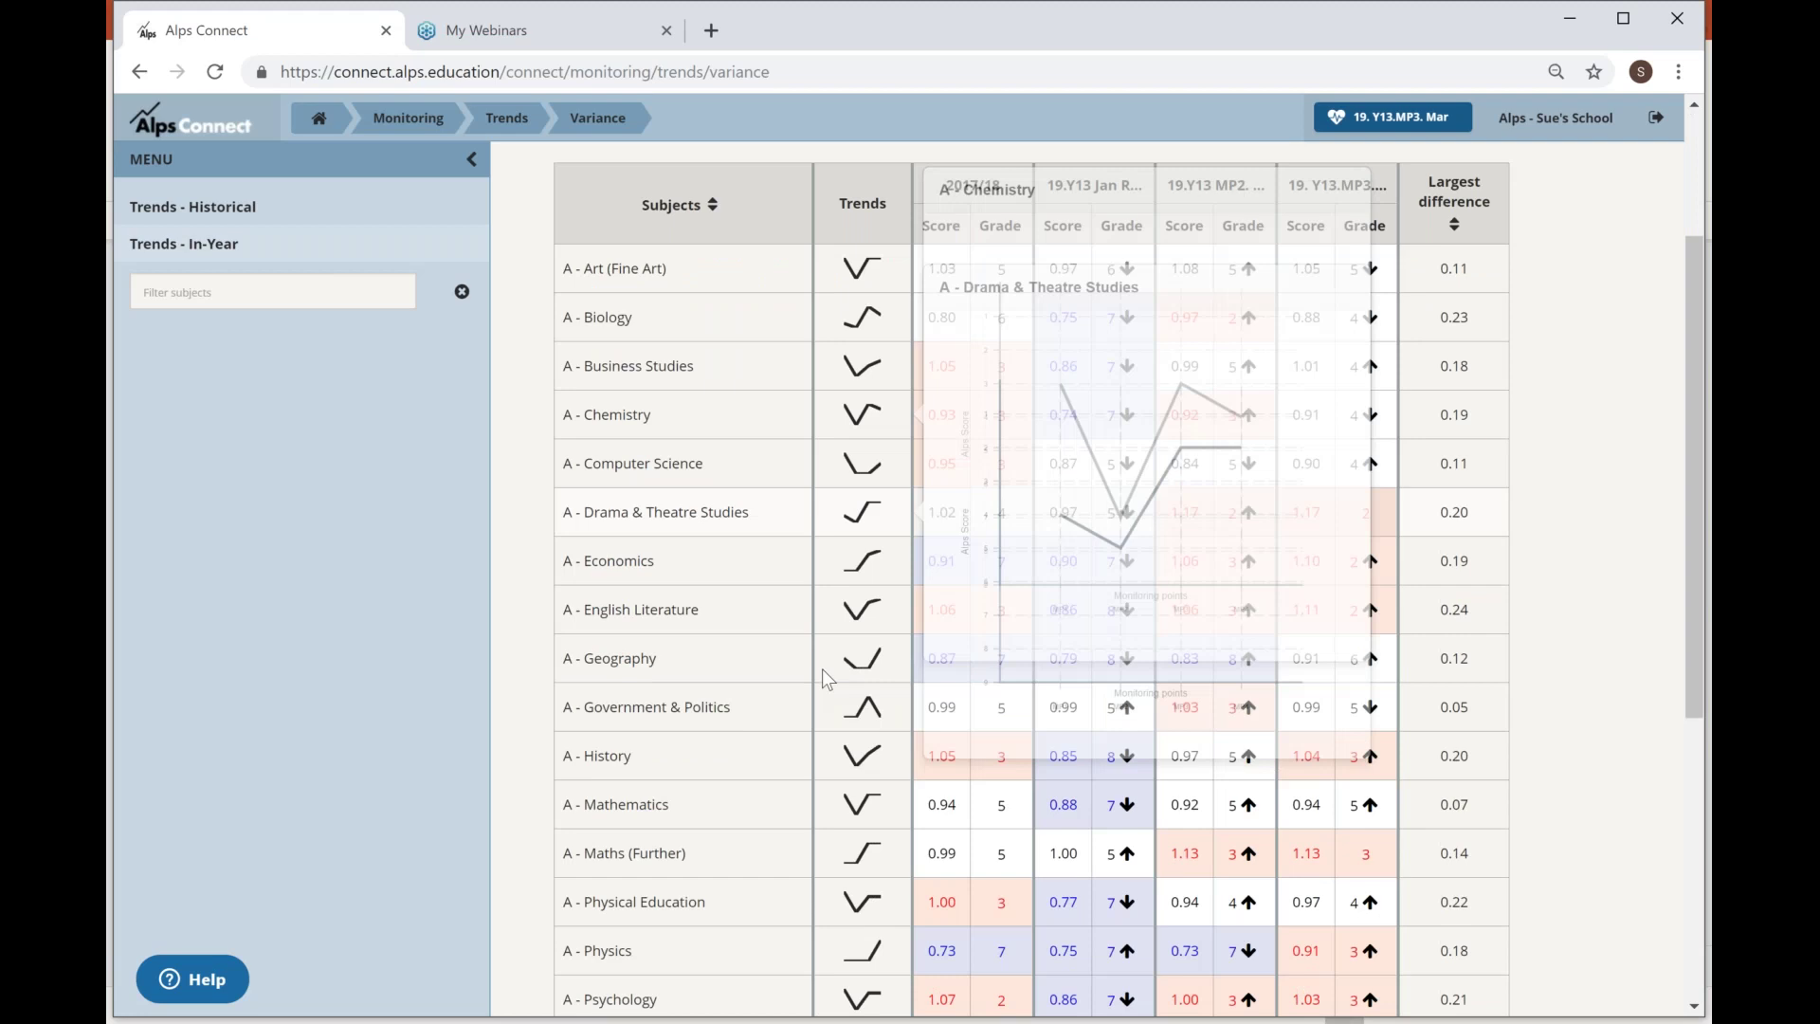
scroll(822, 669, down, 1)
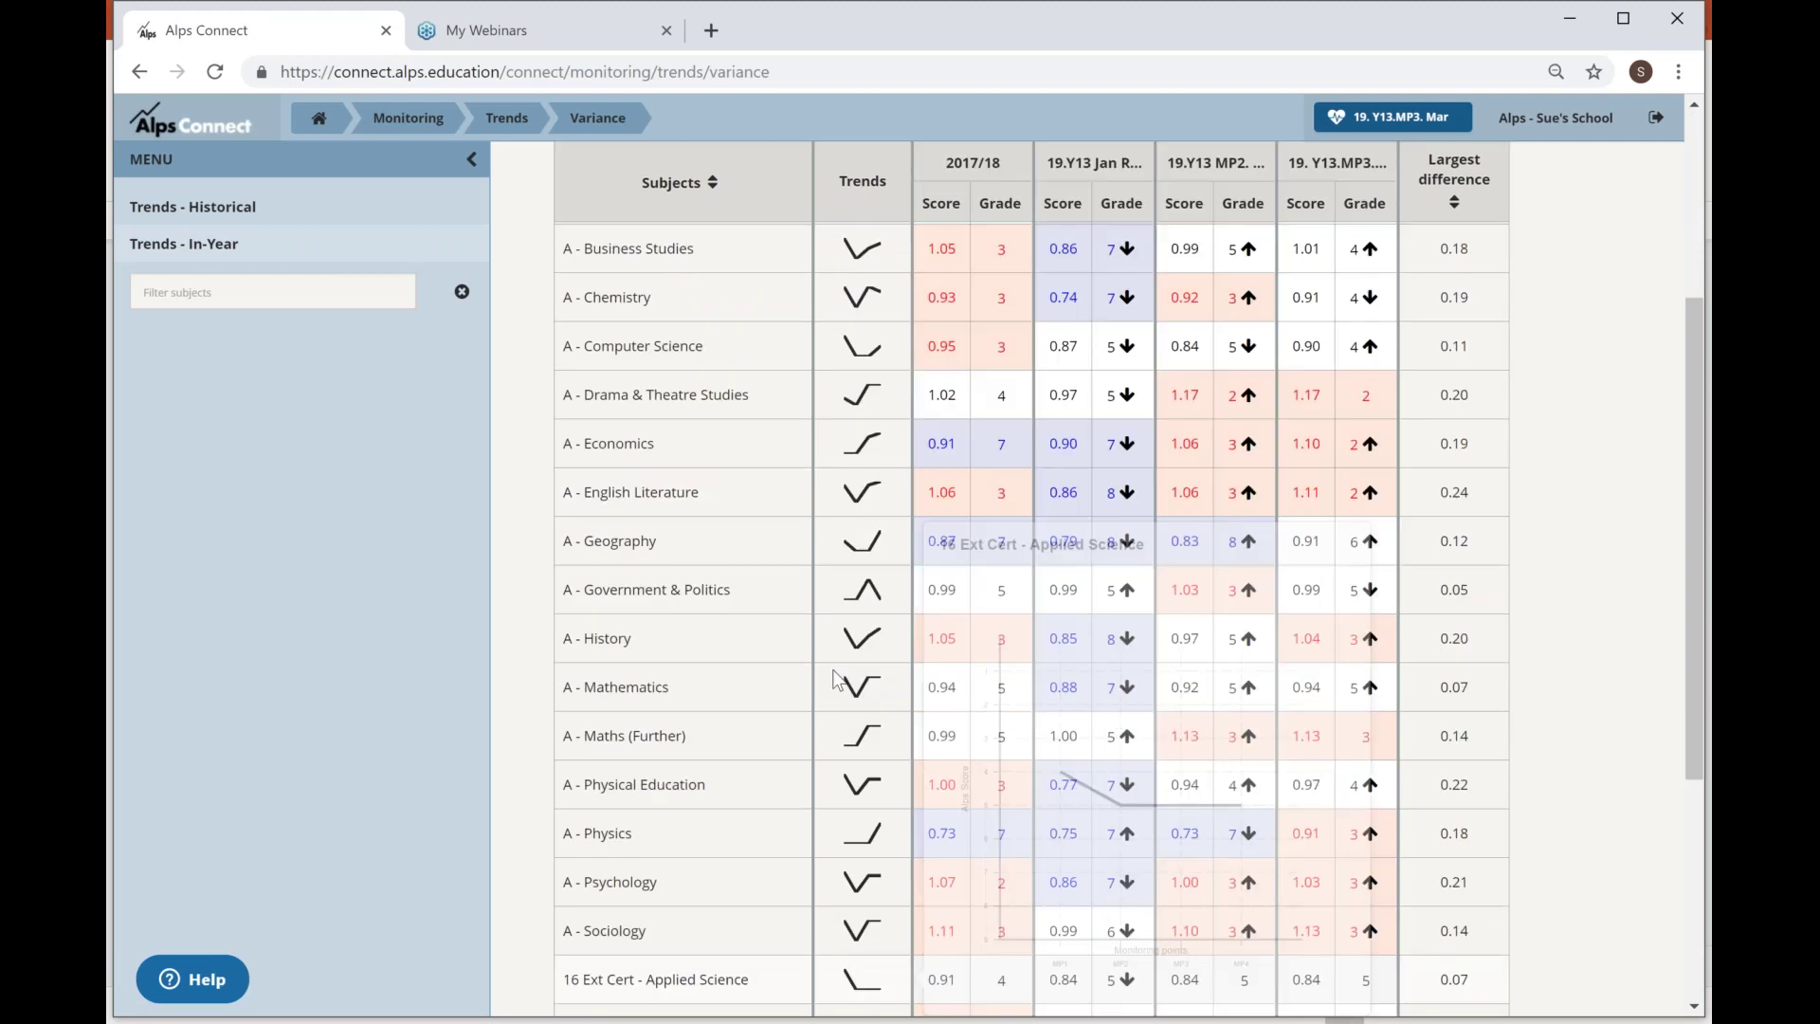
scroll(721, 616, up, 3)
click(618, 566)
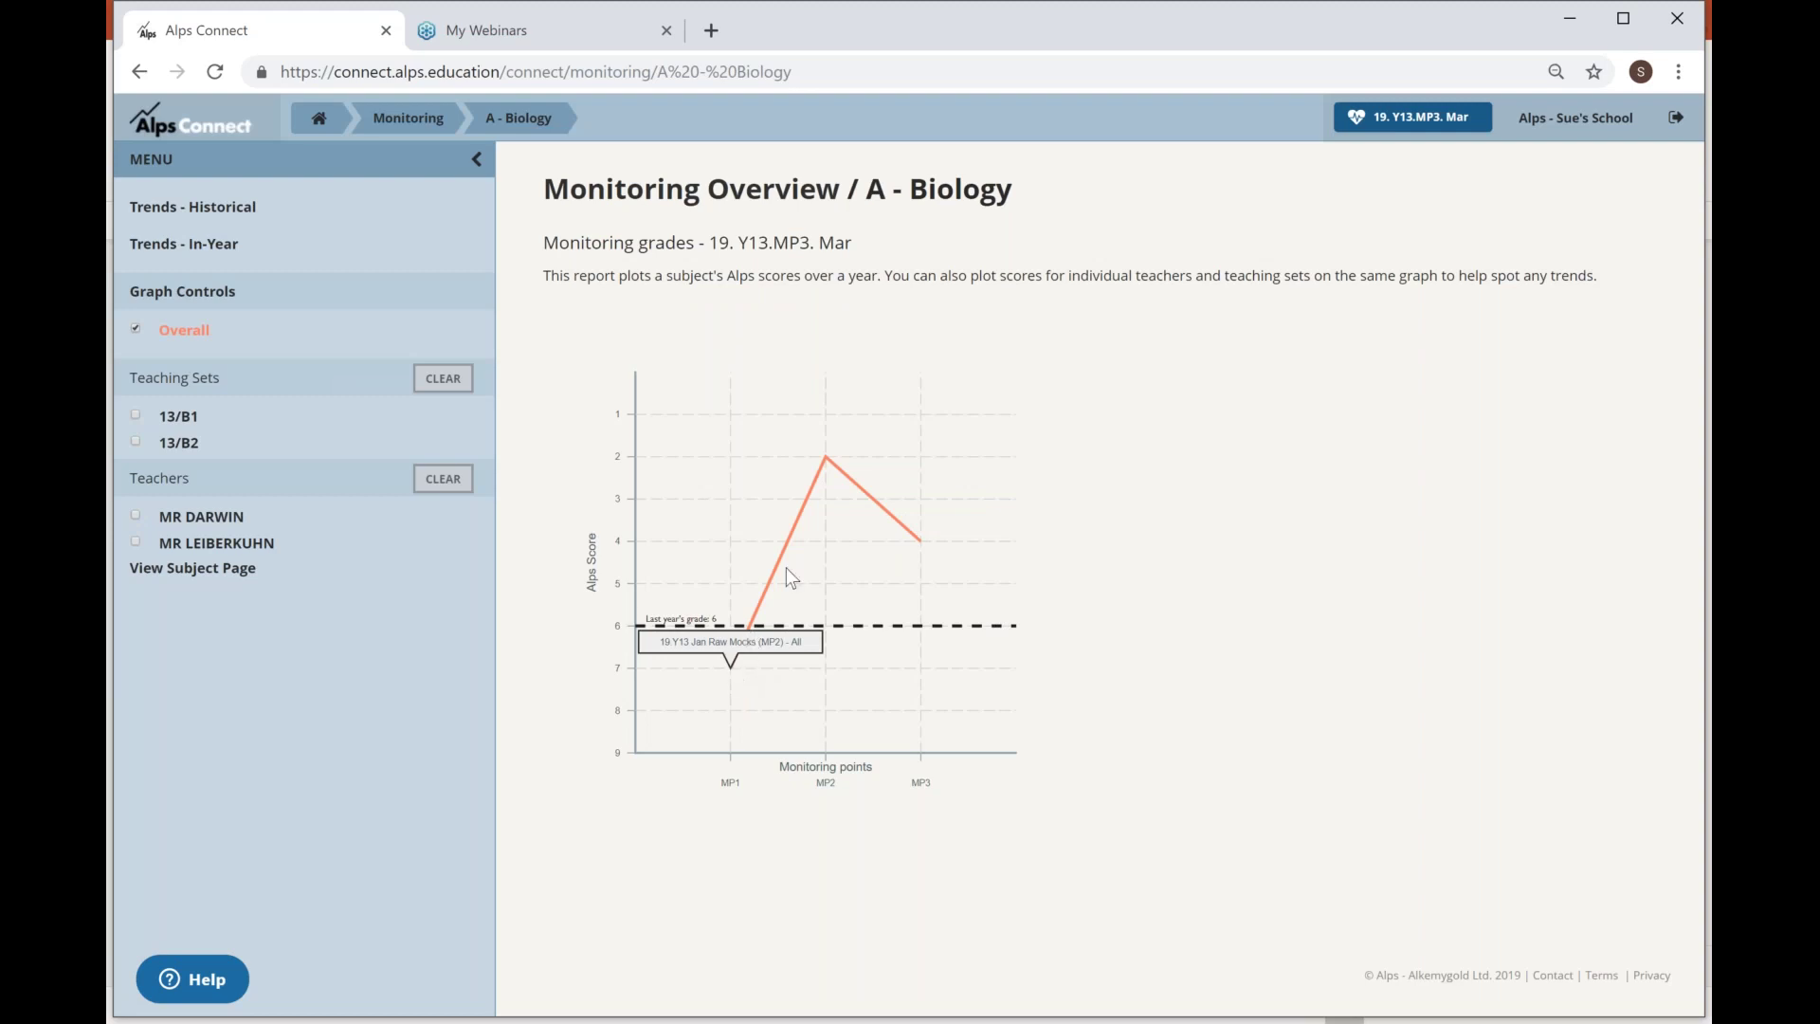
mouse_move(830, 470)
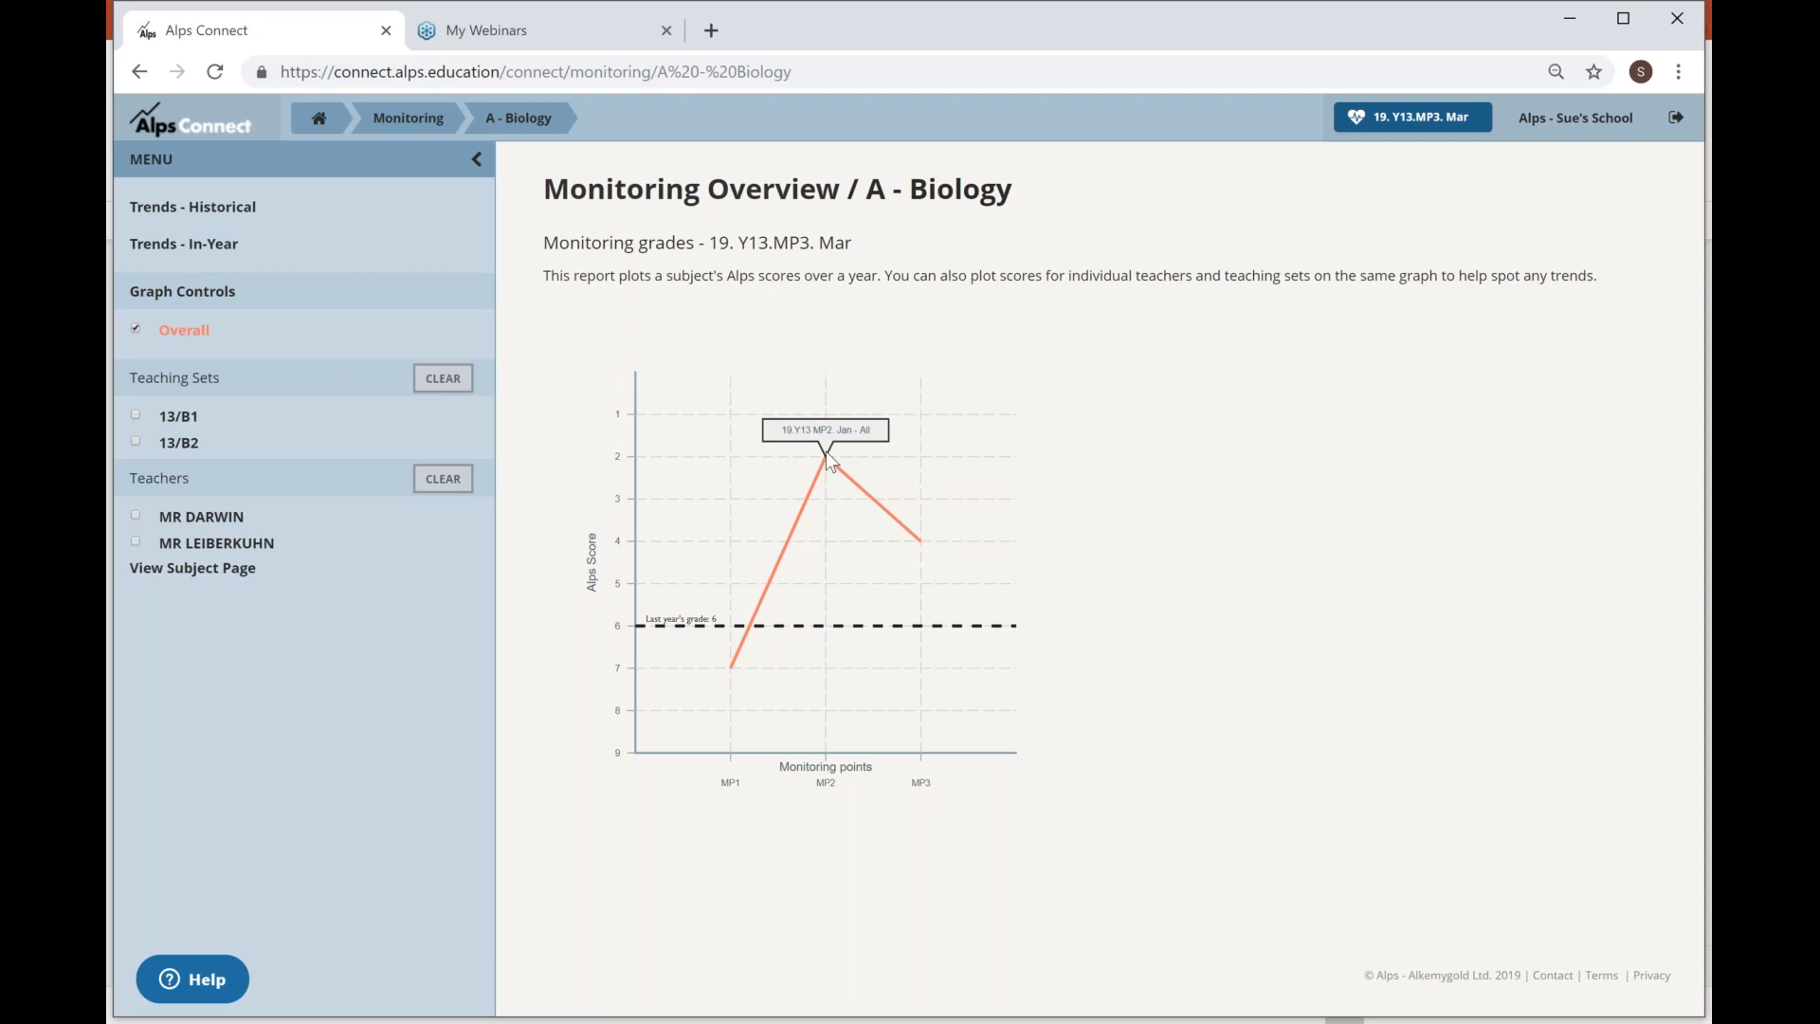
mouse_move(925, 539)
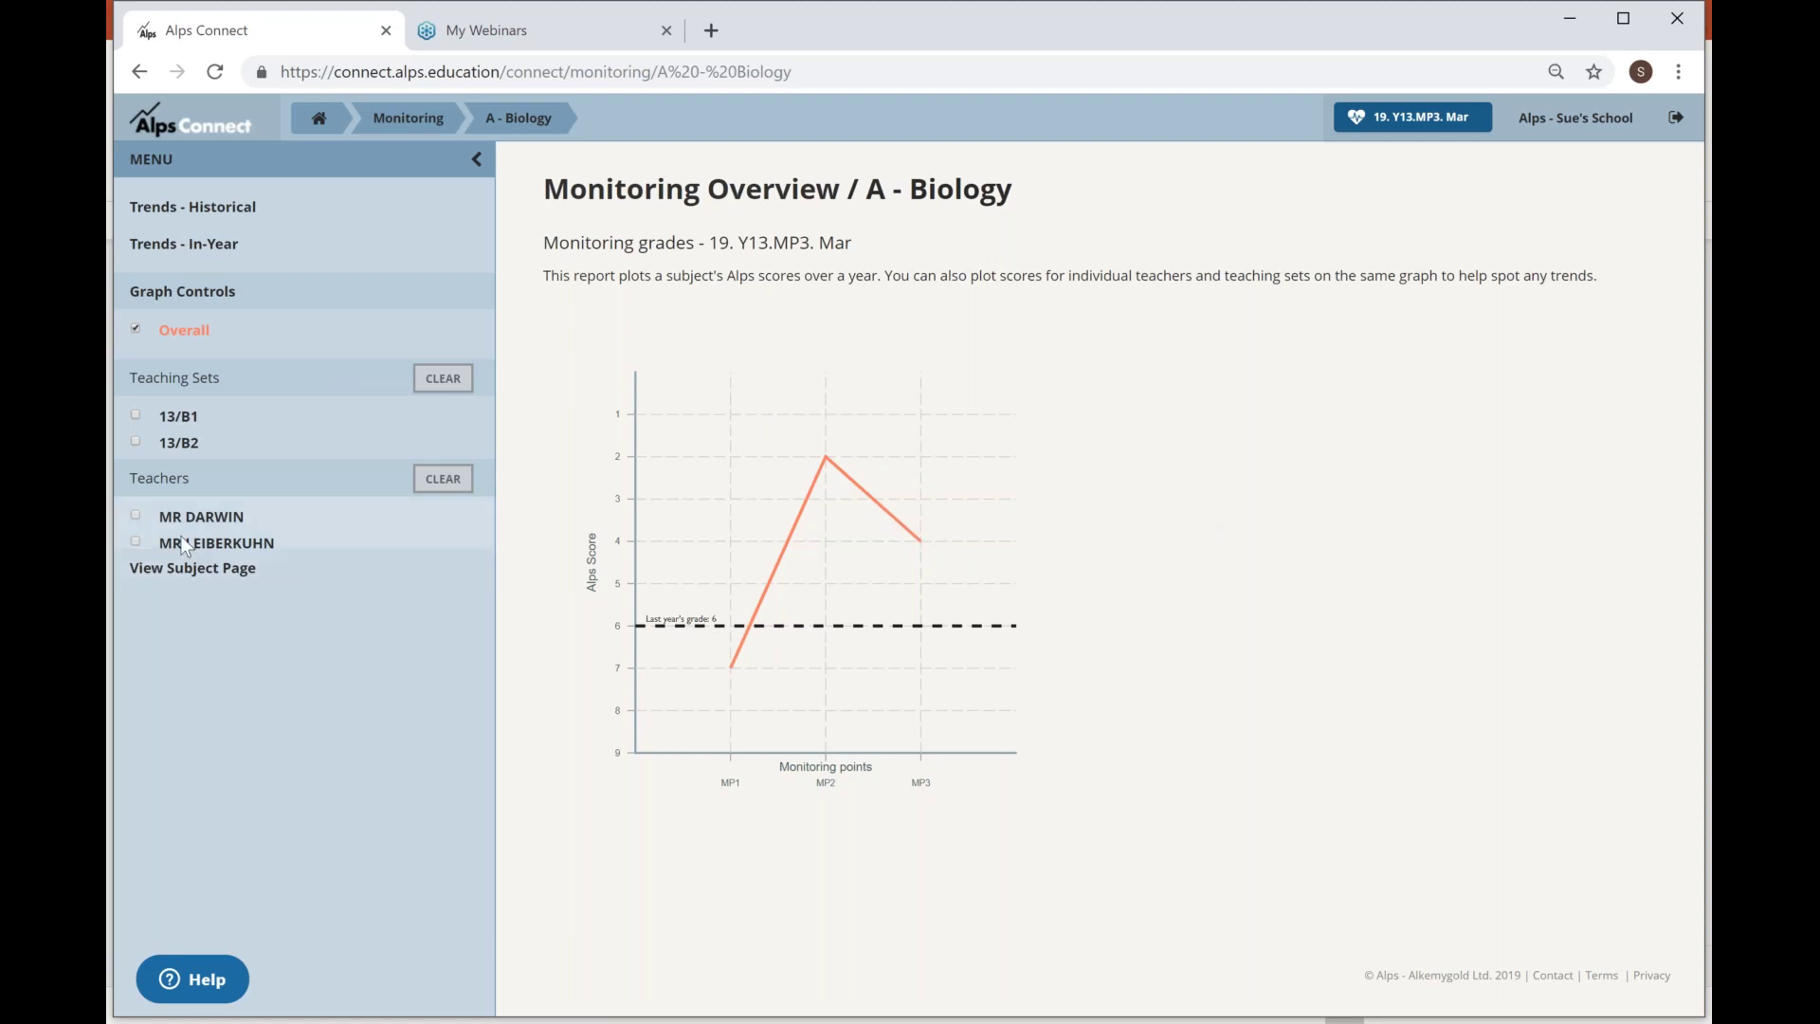
Plot teaching sets 13/B1 and 13/B2 on the A - Biology graph and compare their monitoring points.
click(135, 416)
click(135, 441)
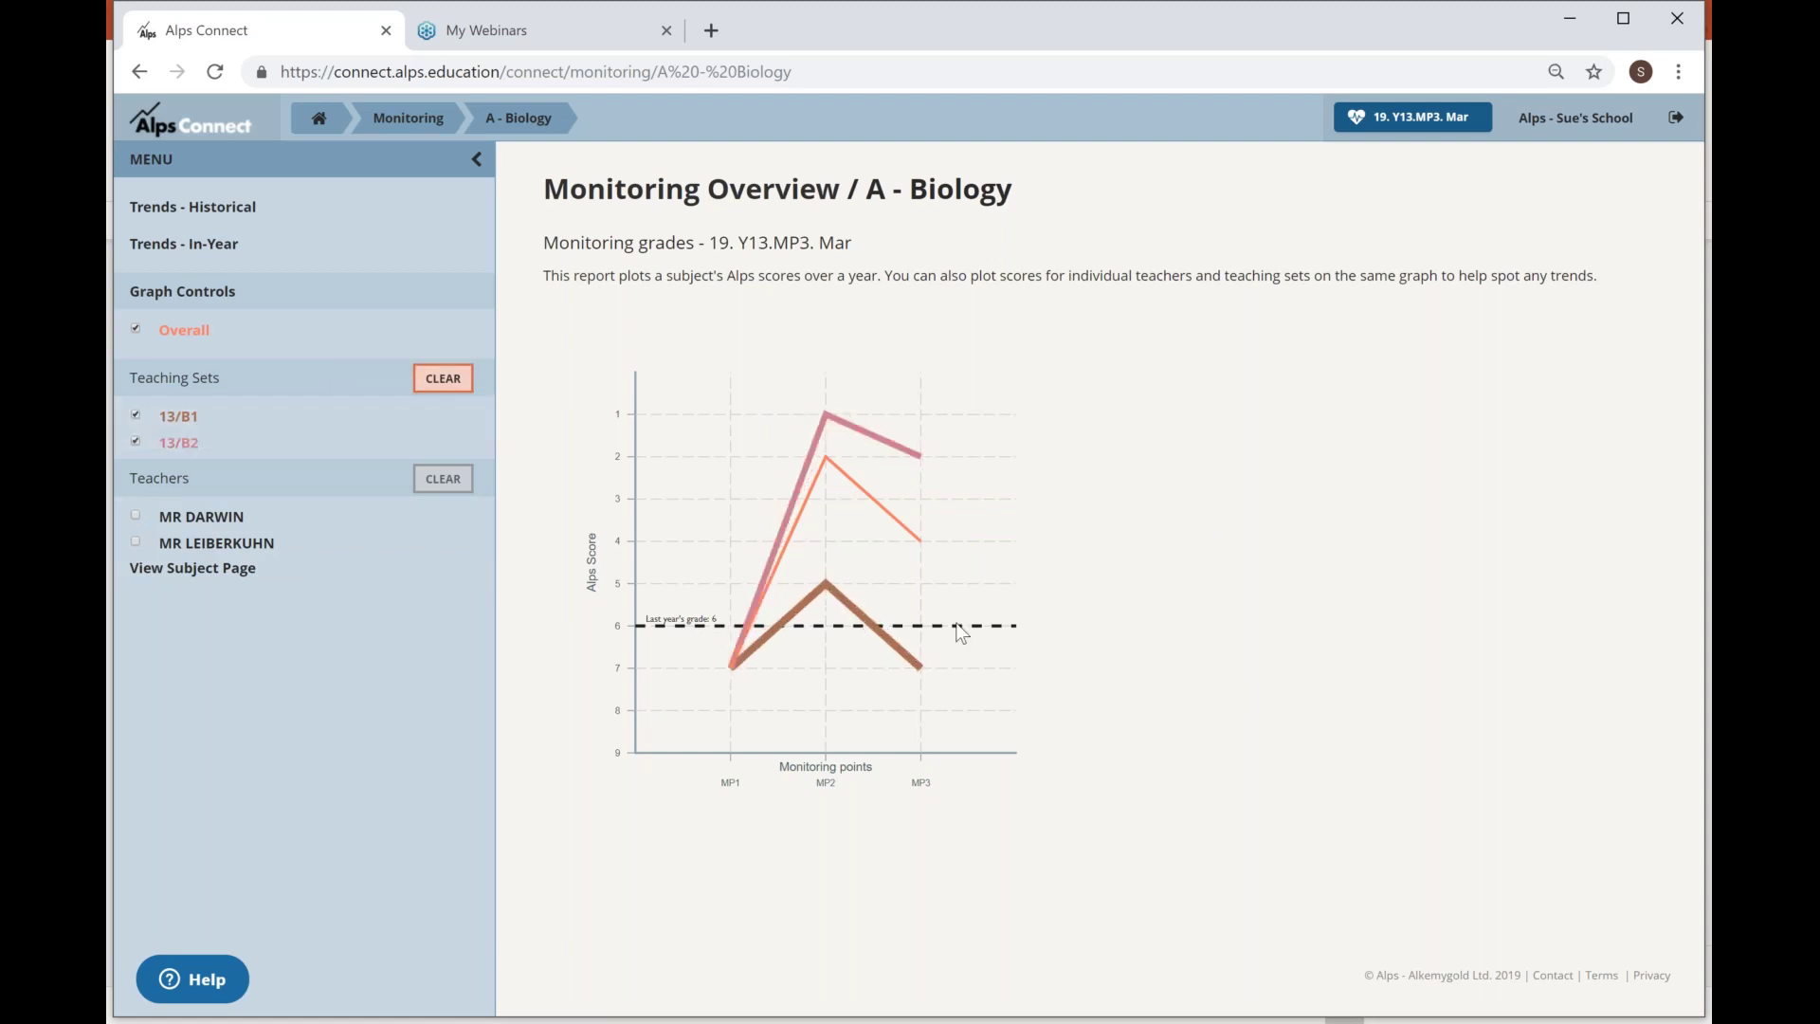
mouse_move(813, 611)
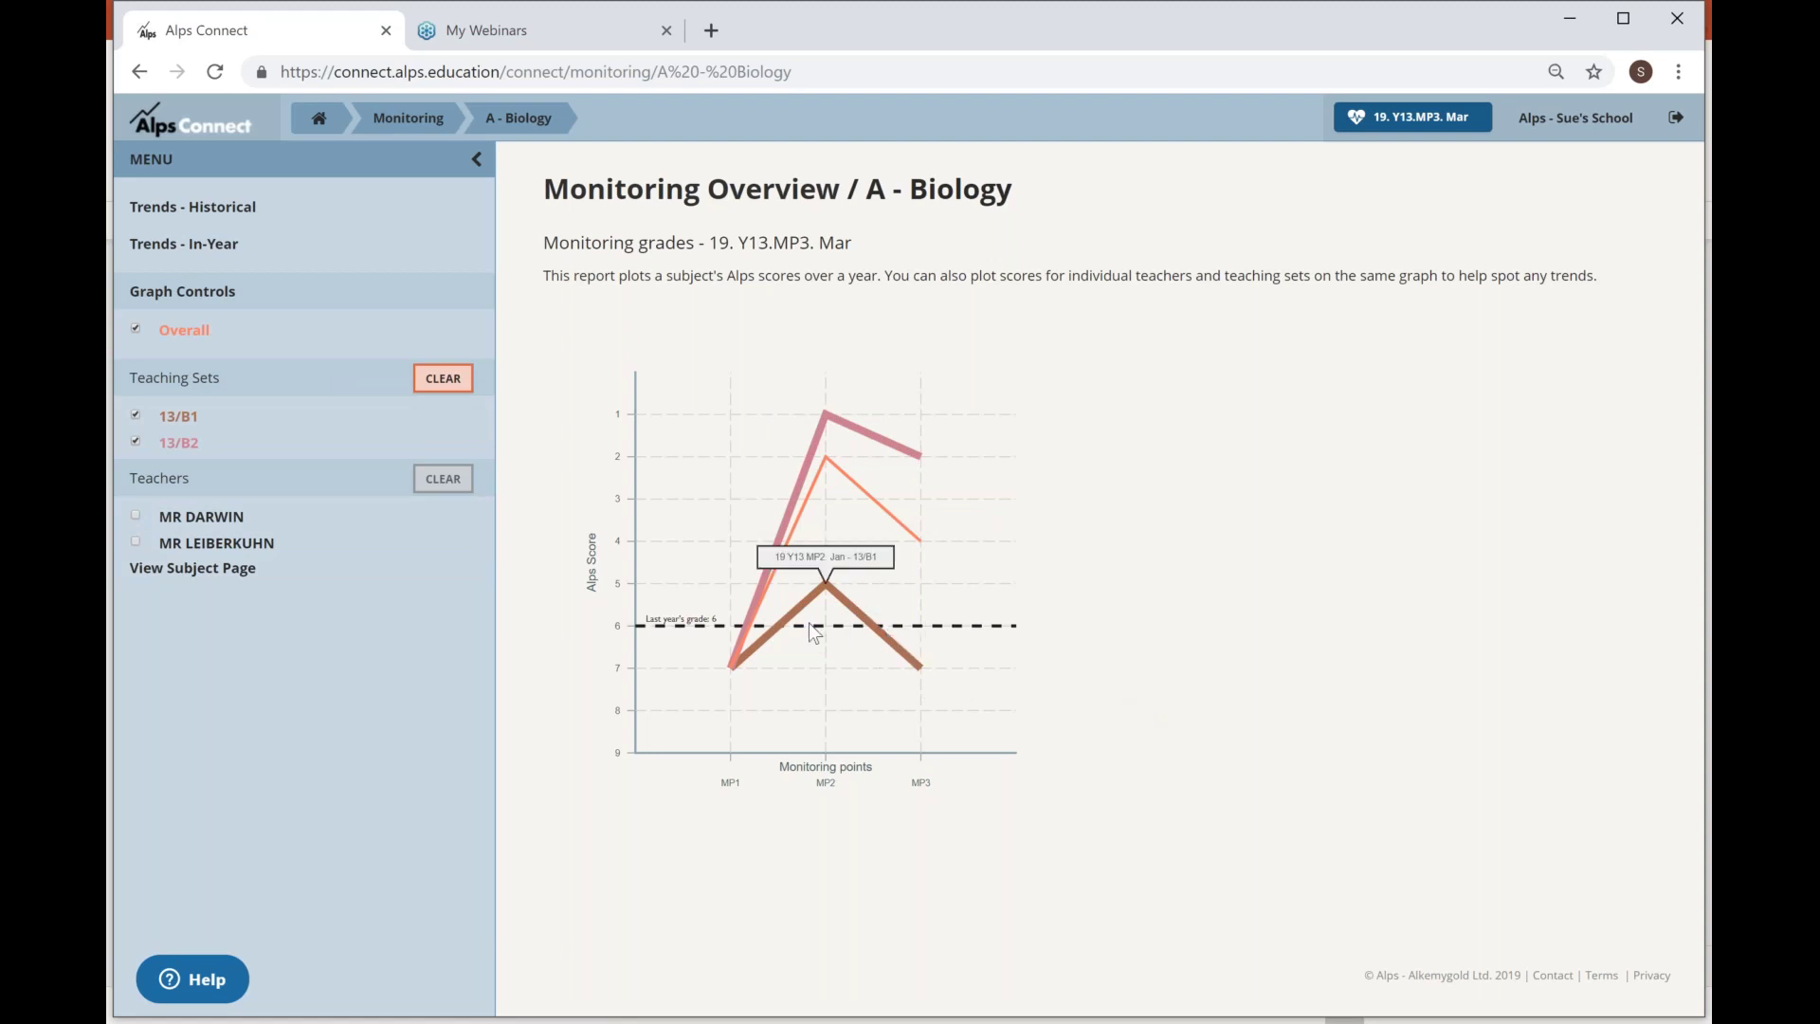
mouse_move(912, 662)
mouse_move(828, 430)
mouse_move(908, 450)
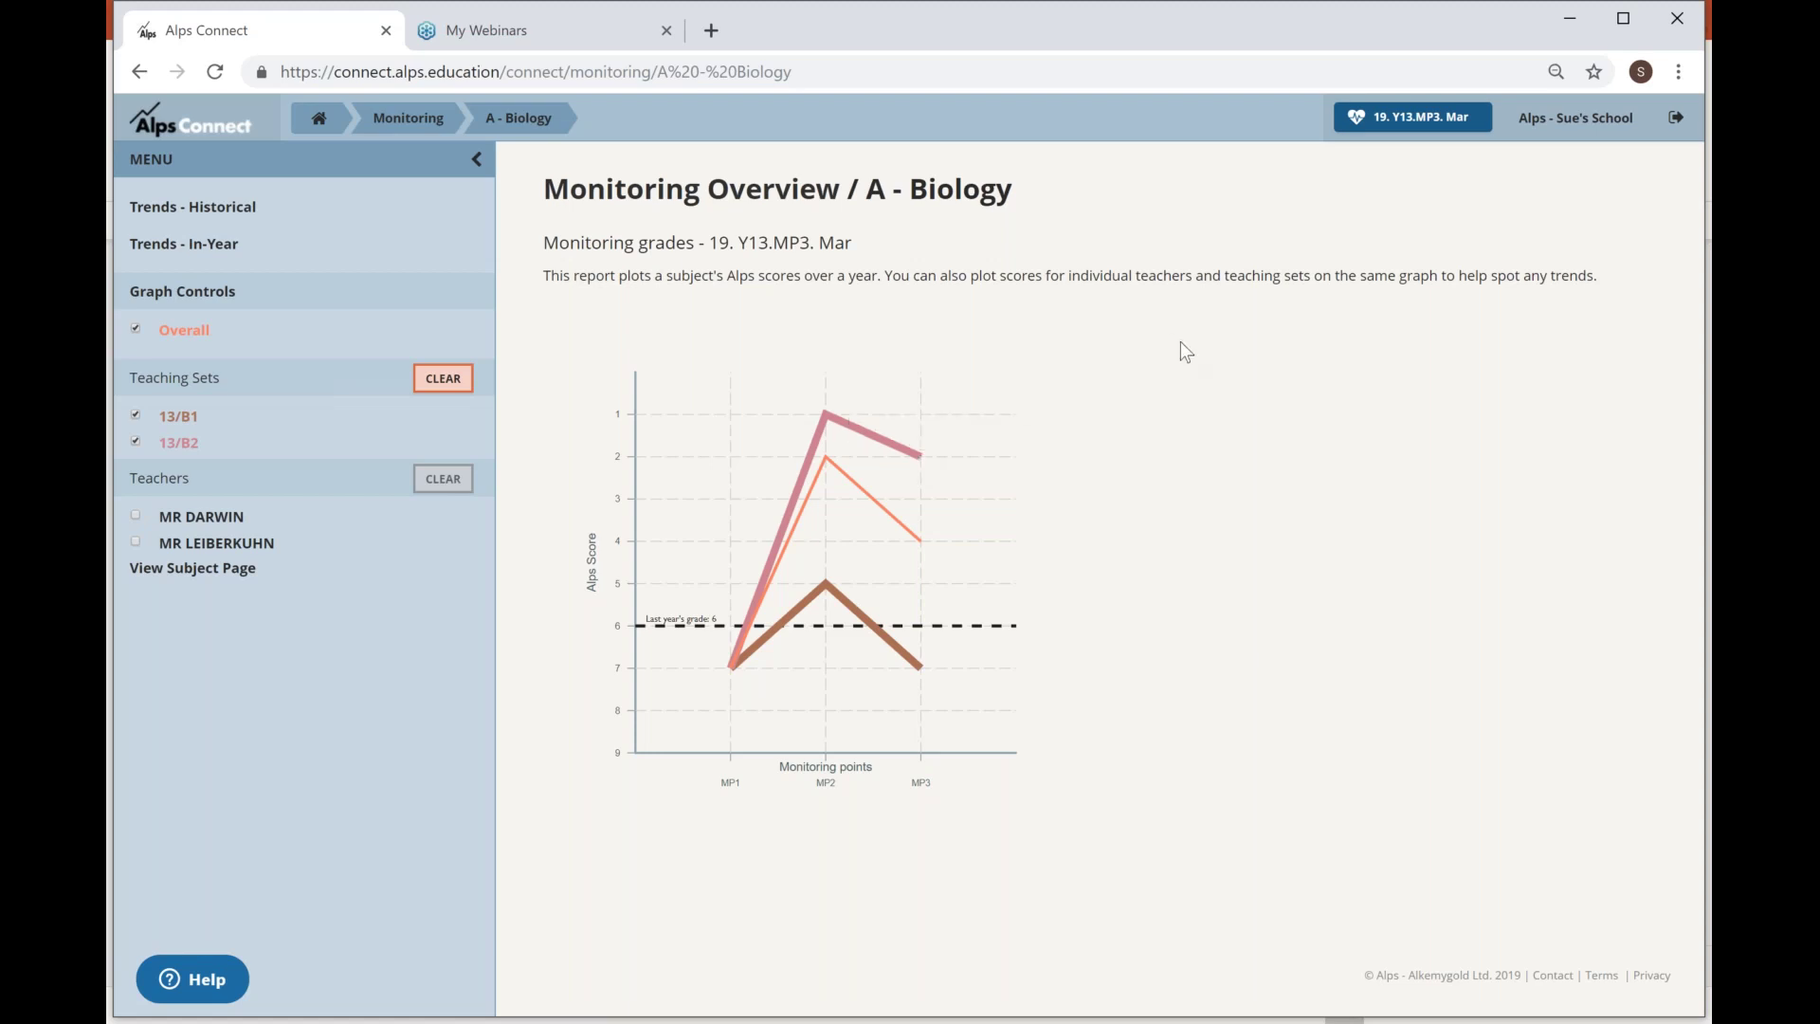
Start a custom Strategic report at exam level A with the Banded by ability - multi-GP summary page.
click(320, 118)
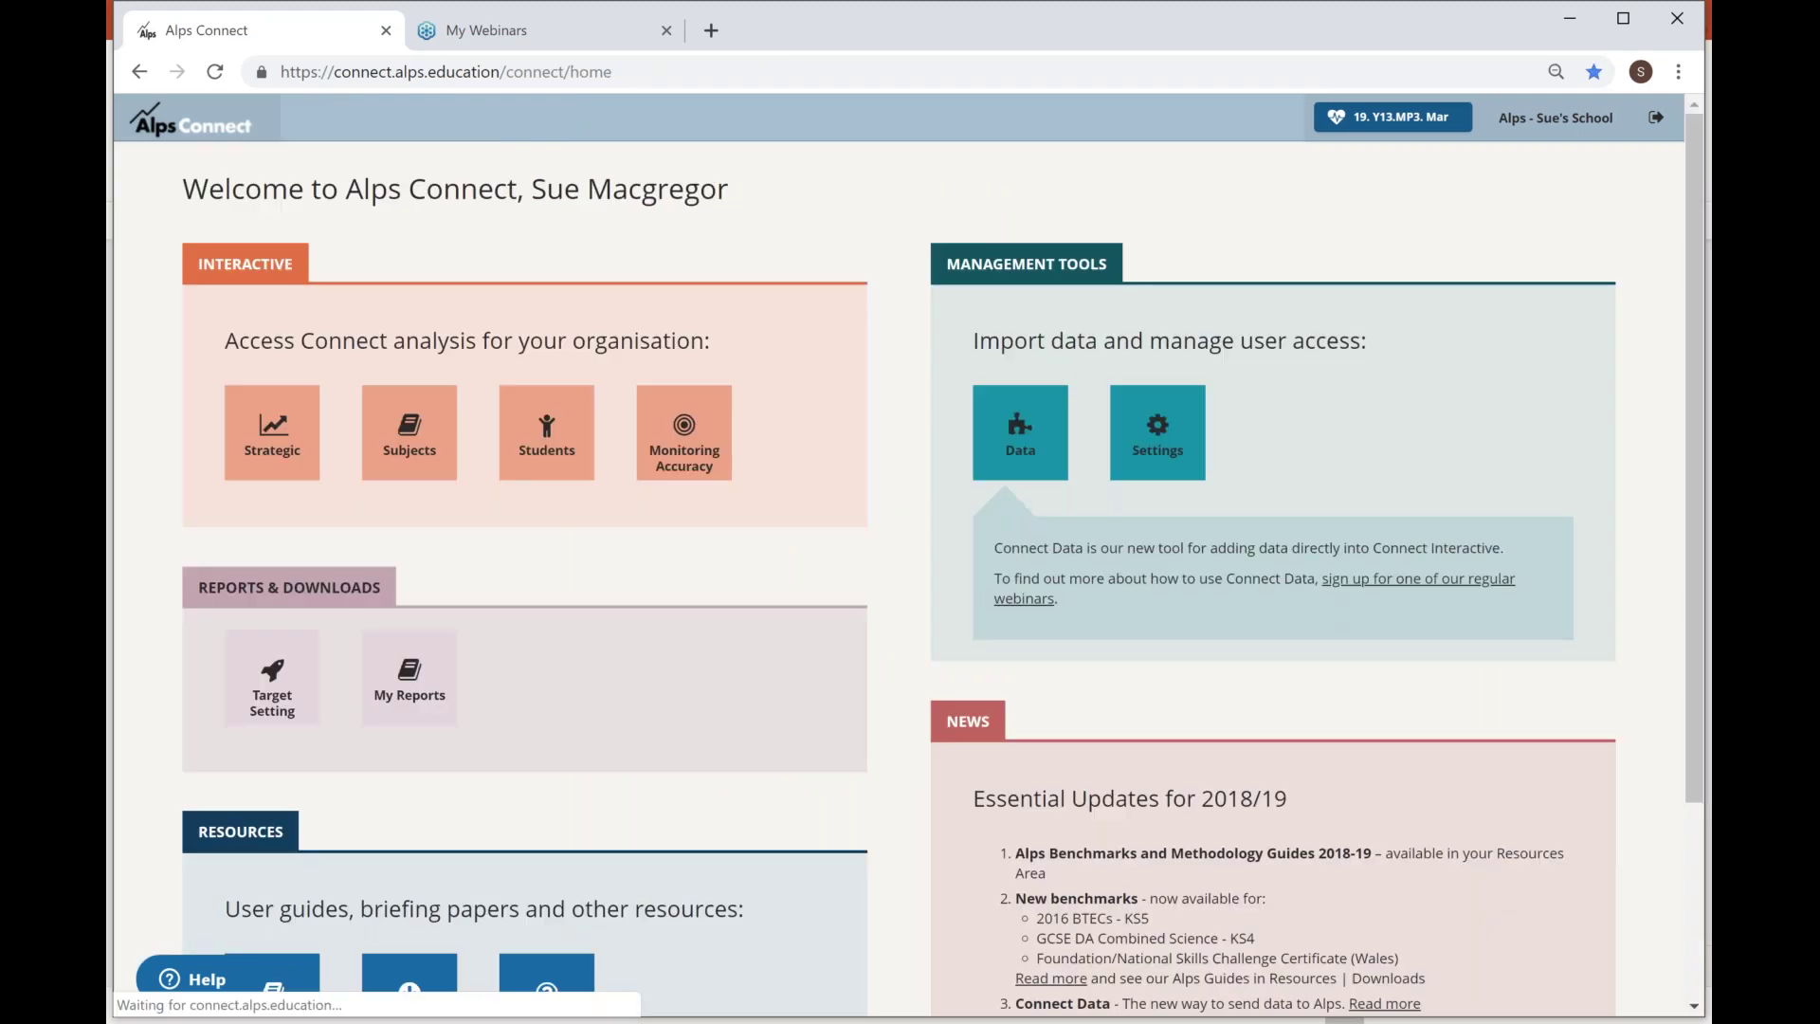
click(272, 434)
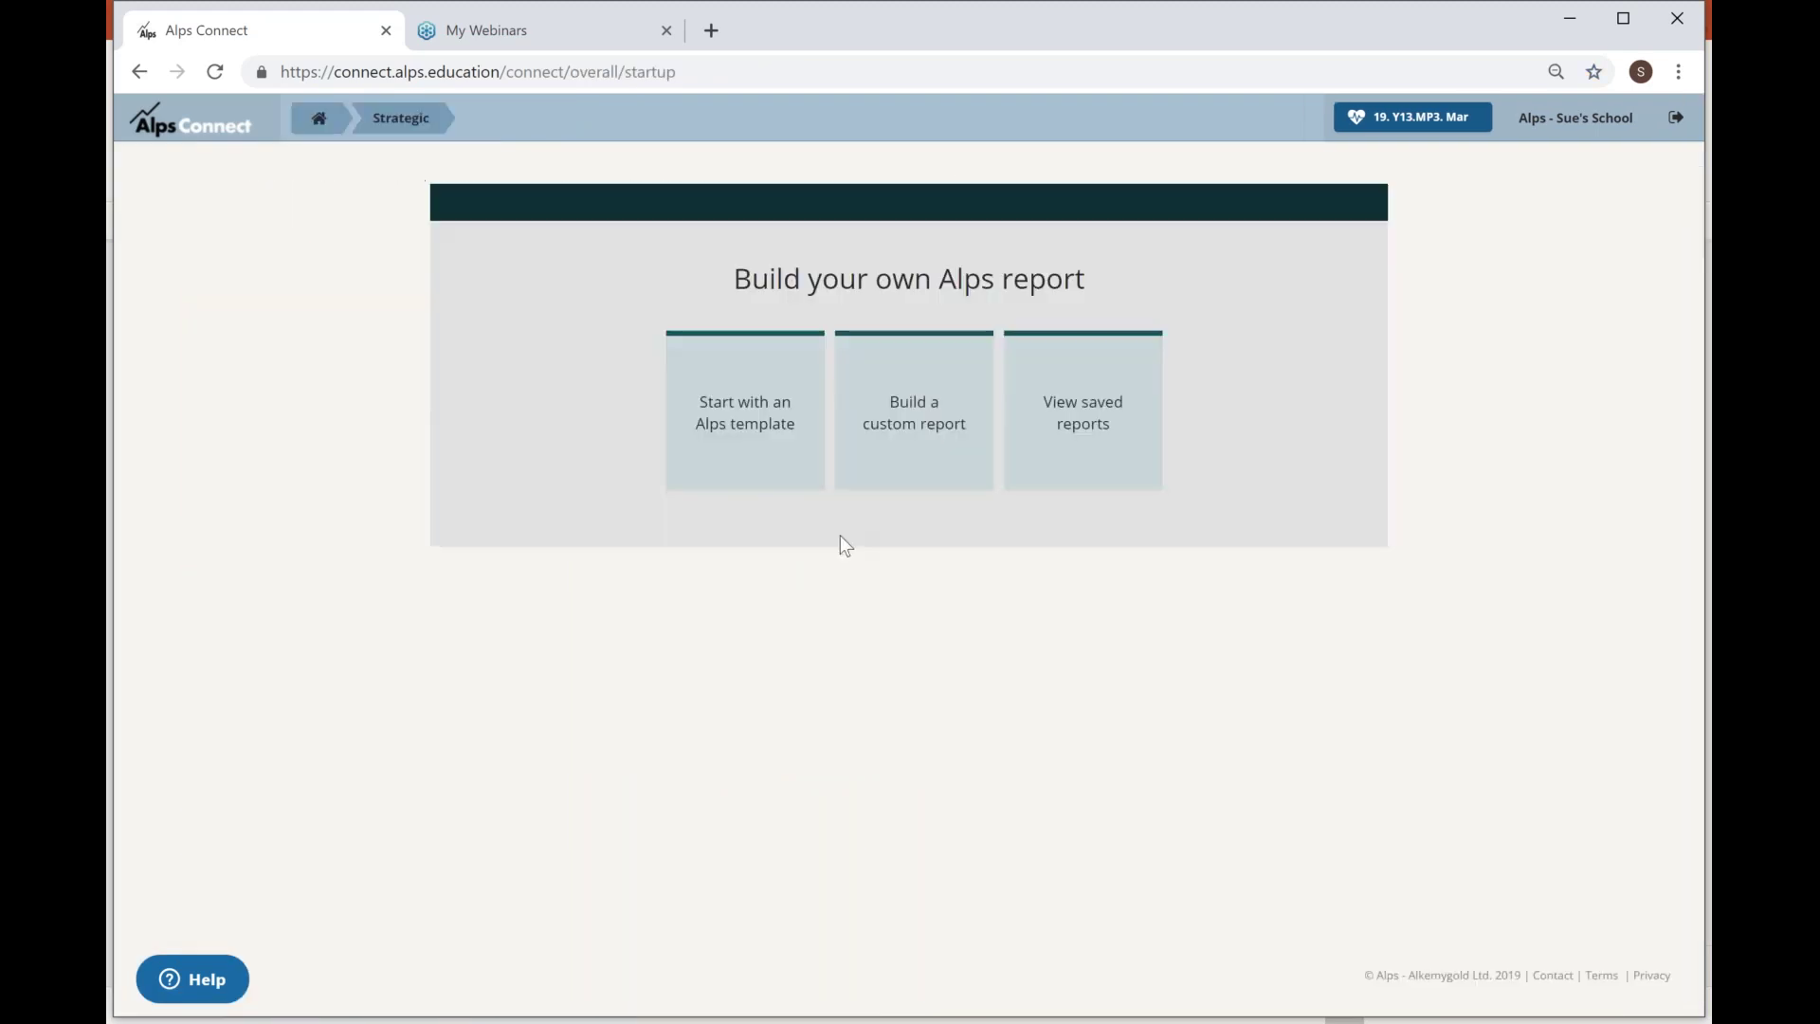
click(840, 534)
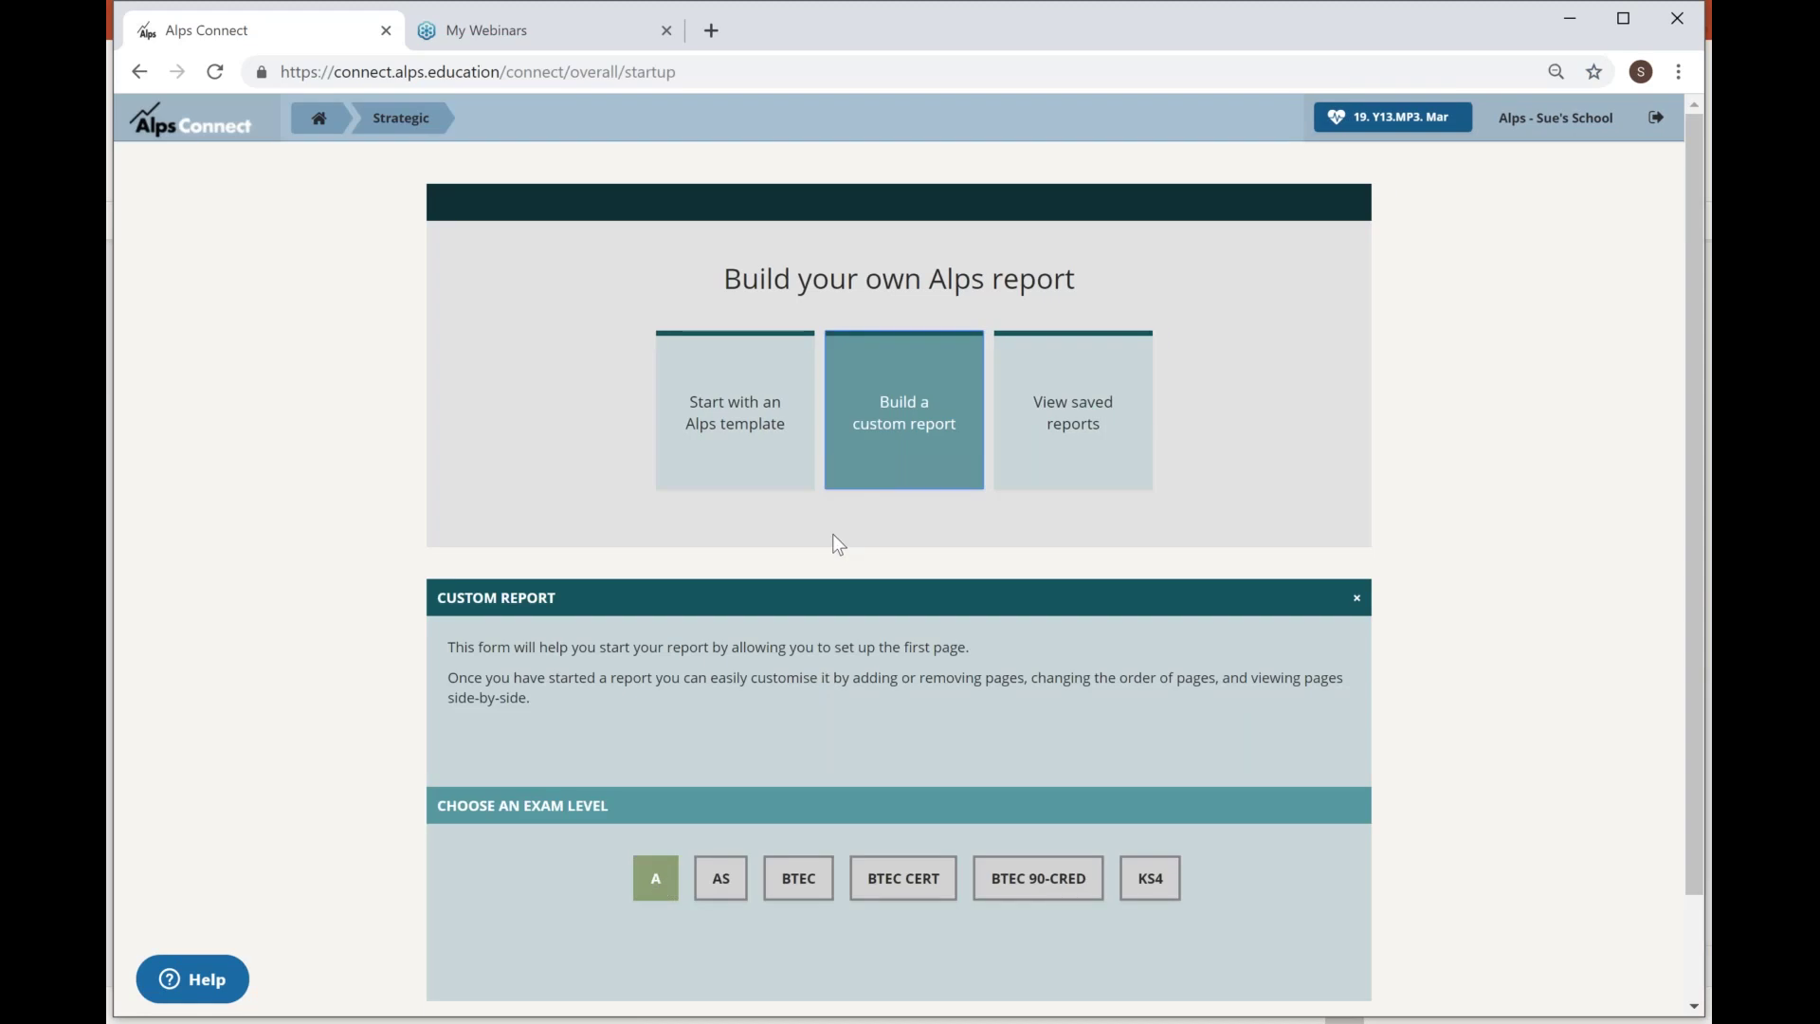
click(656, 887)
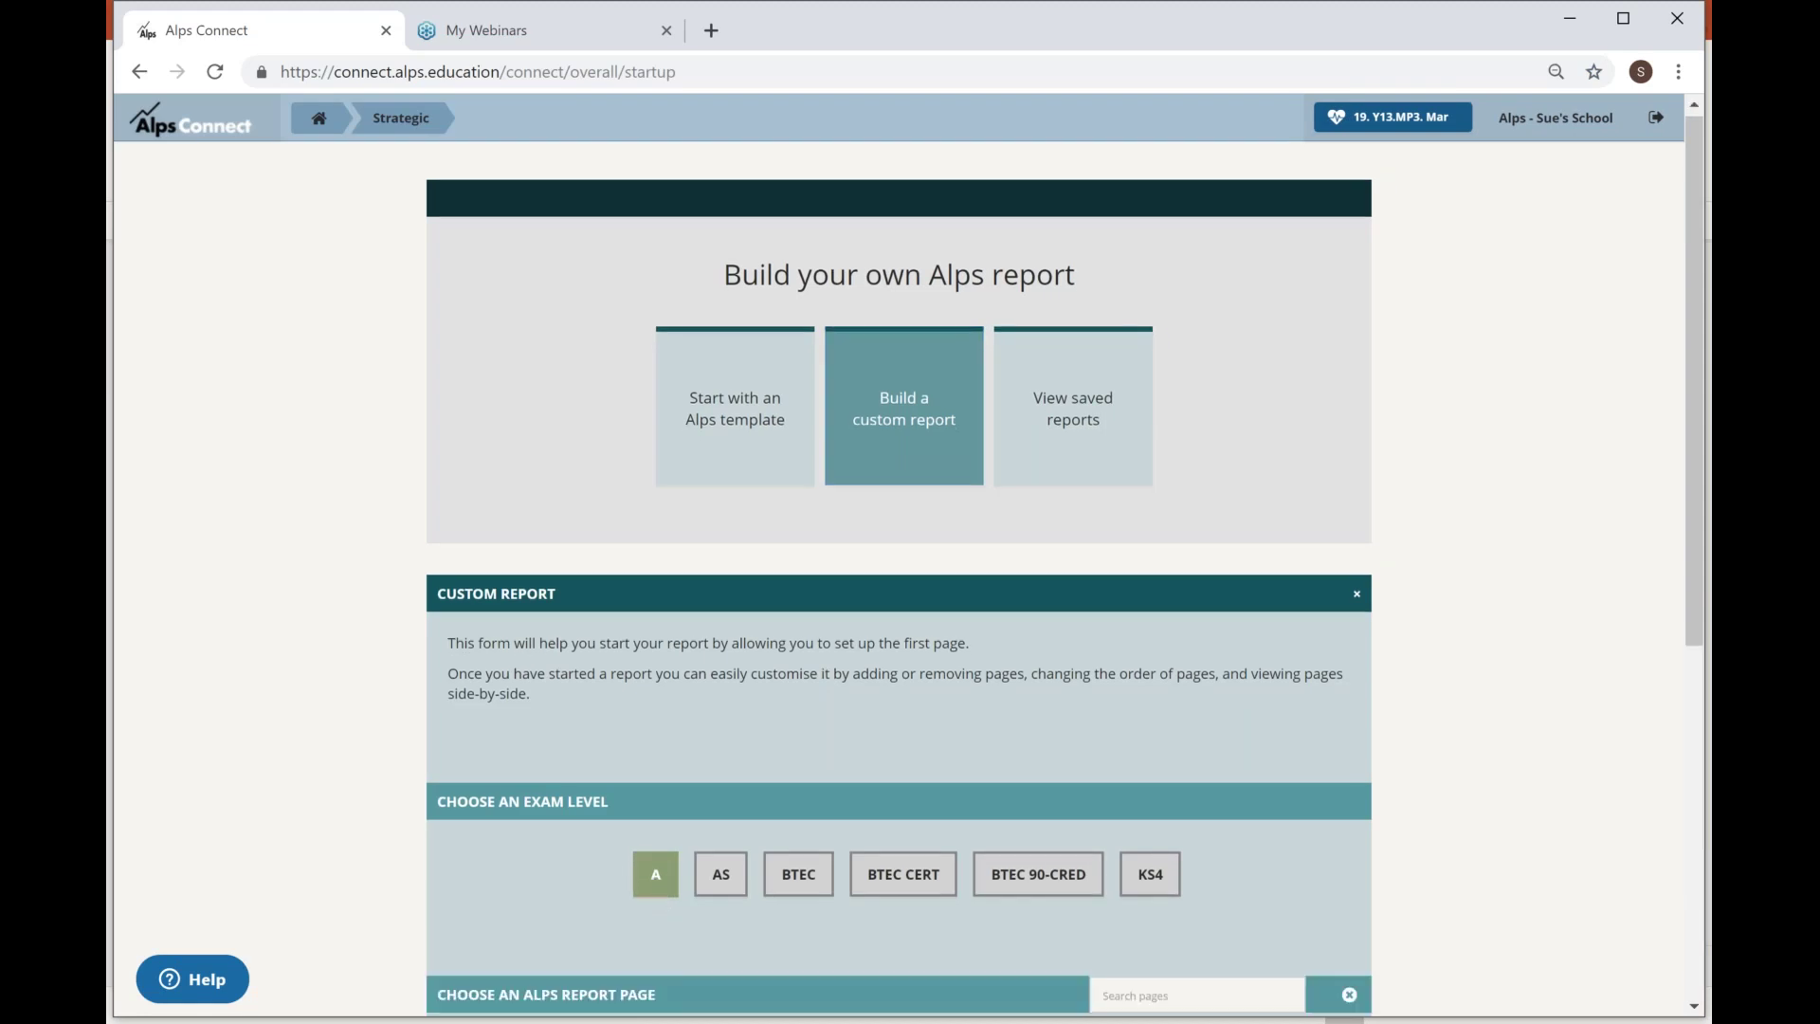
scroll(1052, 595, down, 6)
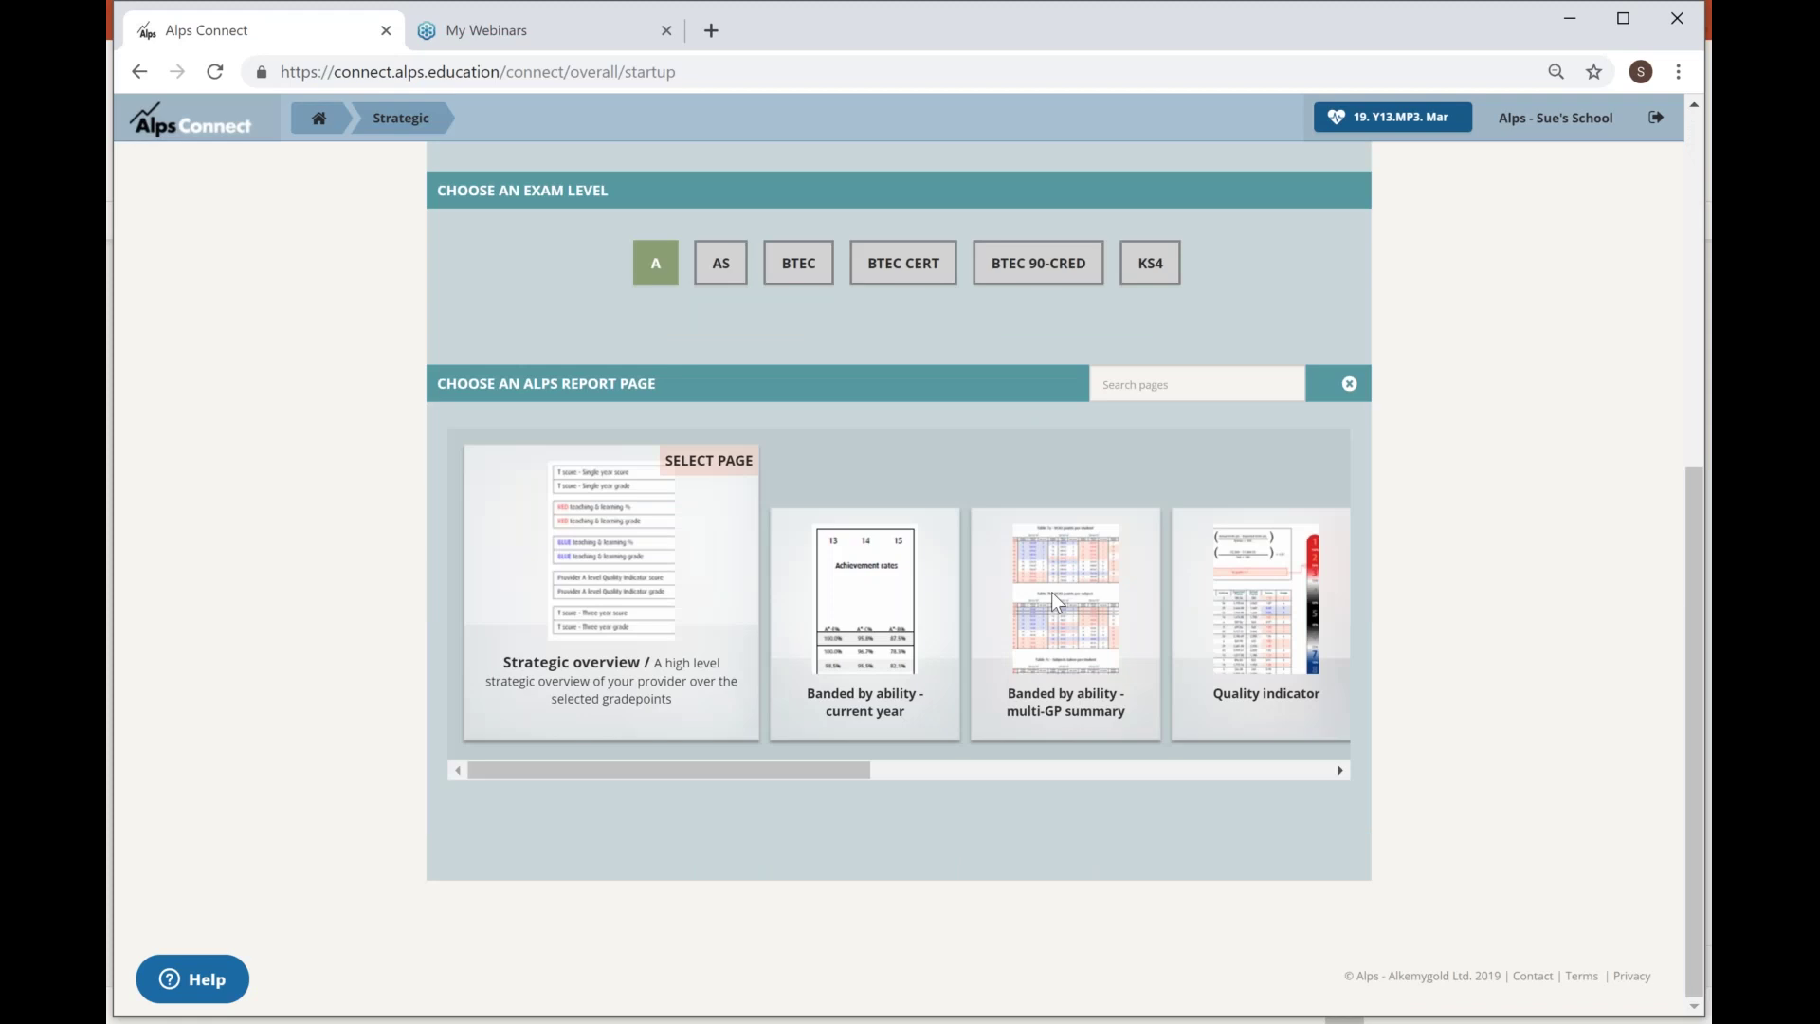
mouse_move(1051, 591)
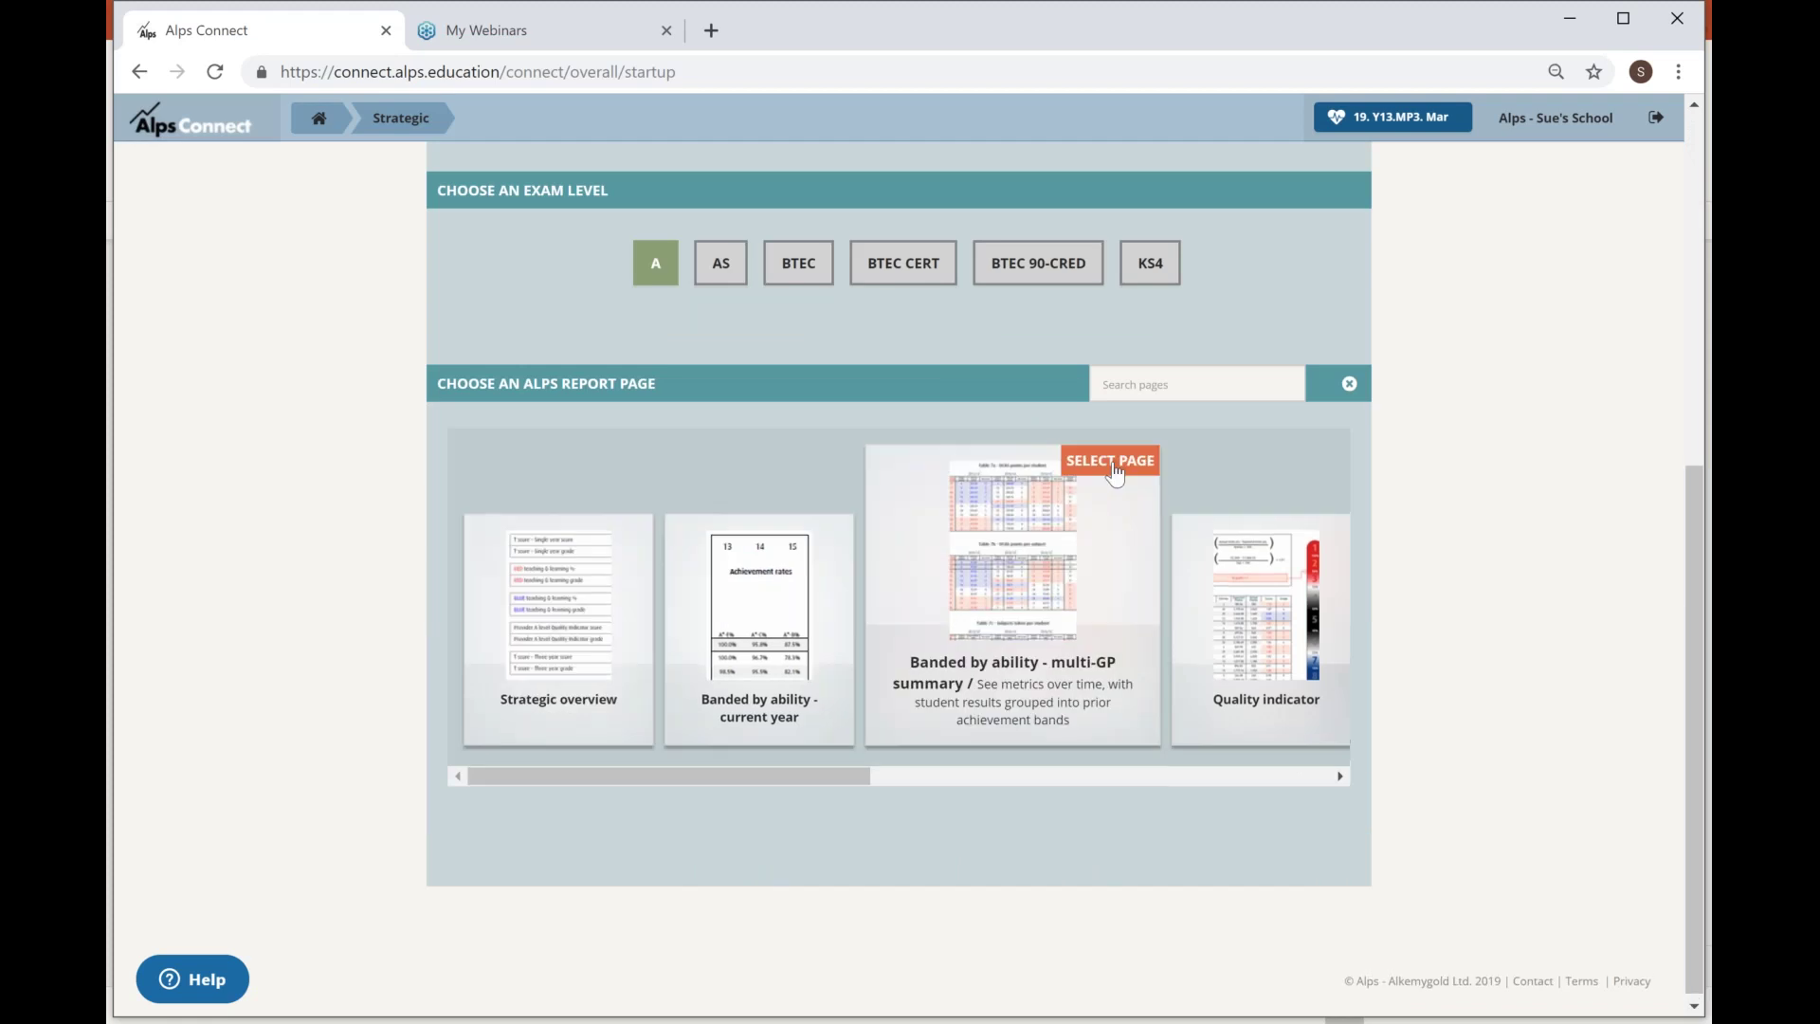
click(1111, 465)
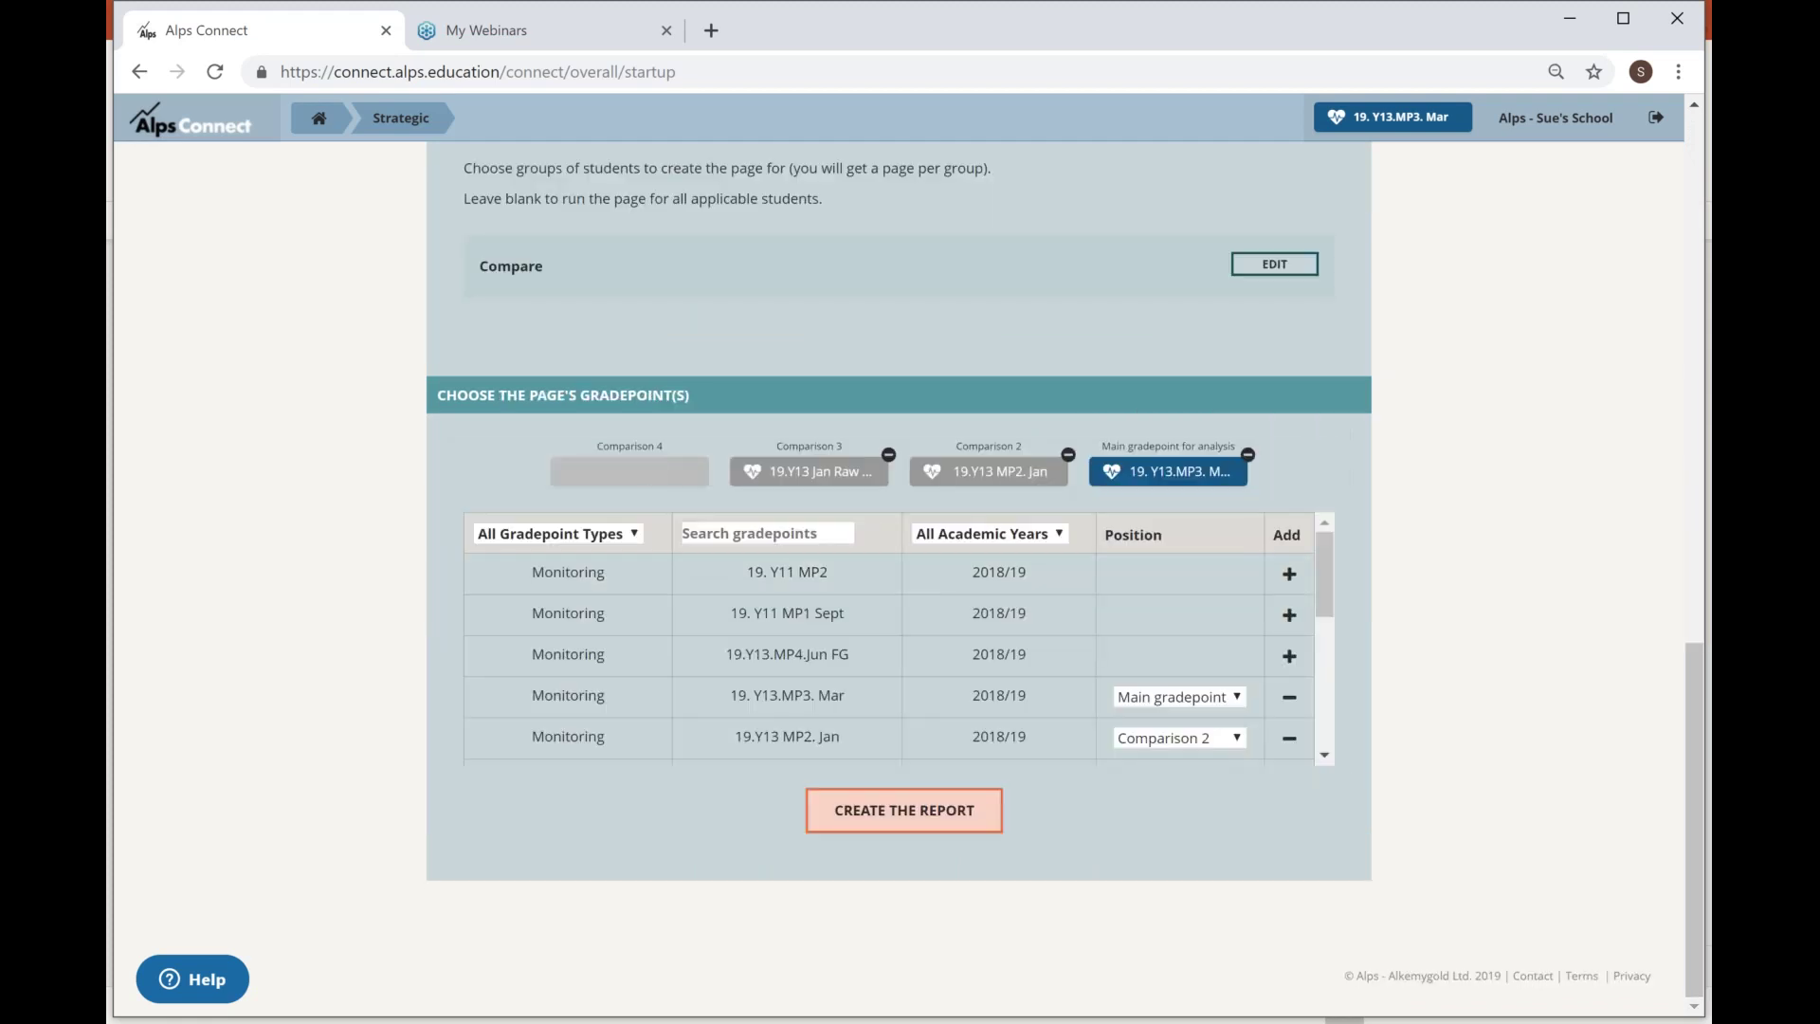
Add the 2017/18 exam results as Comparison 4 to the report page's gradepoints and create the report.
scroll(1325, 755, down, 3)
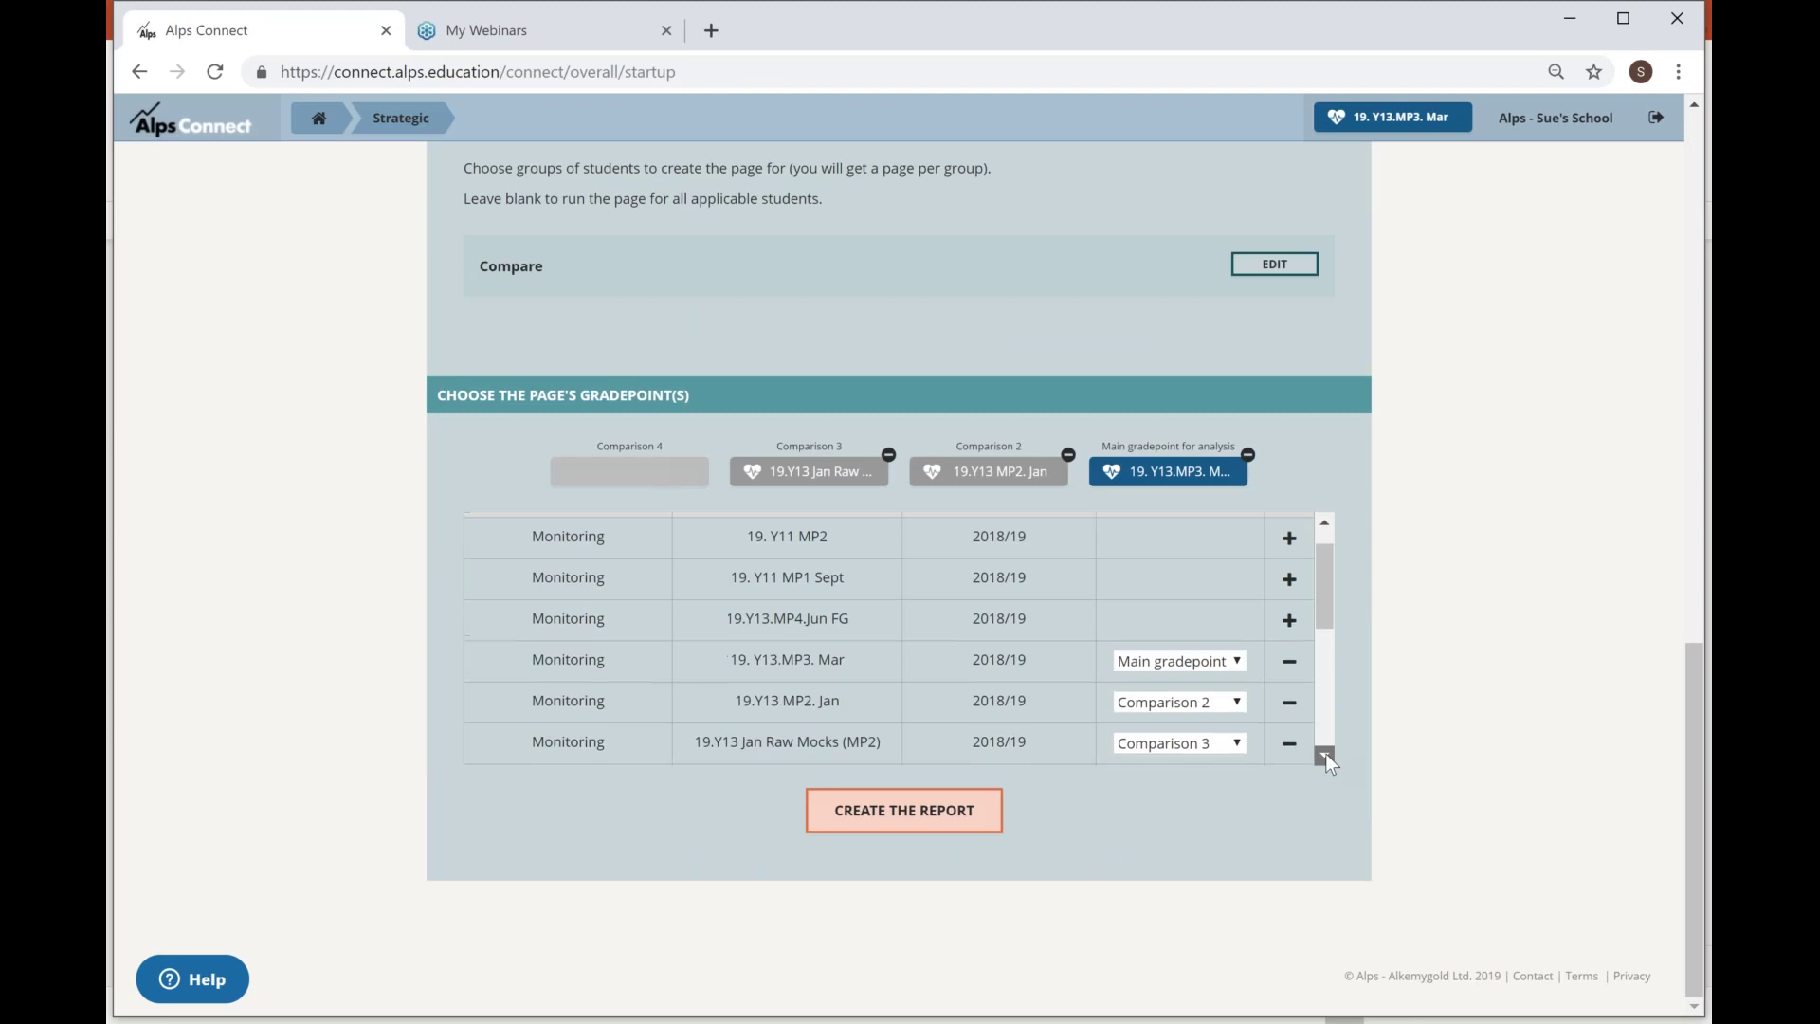
scroll(1325, 753, down, 3)
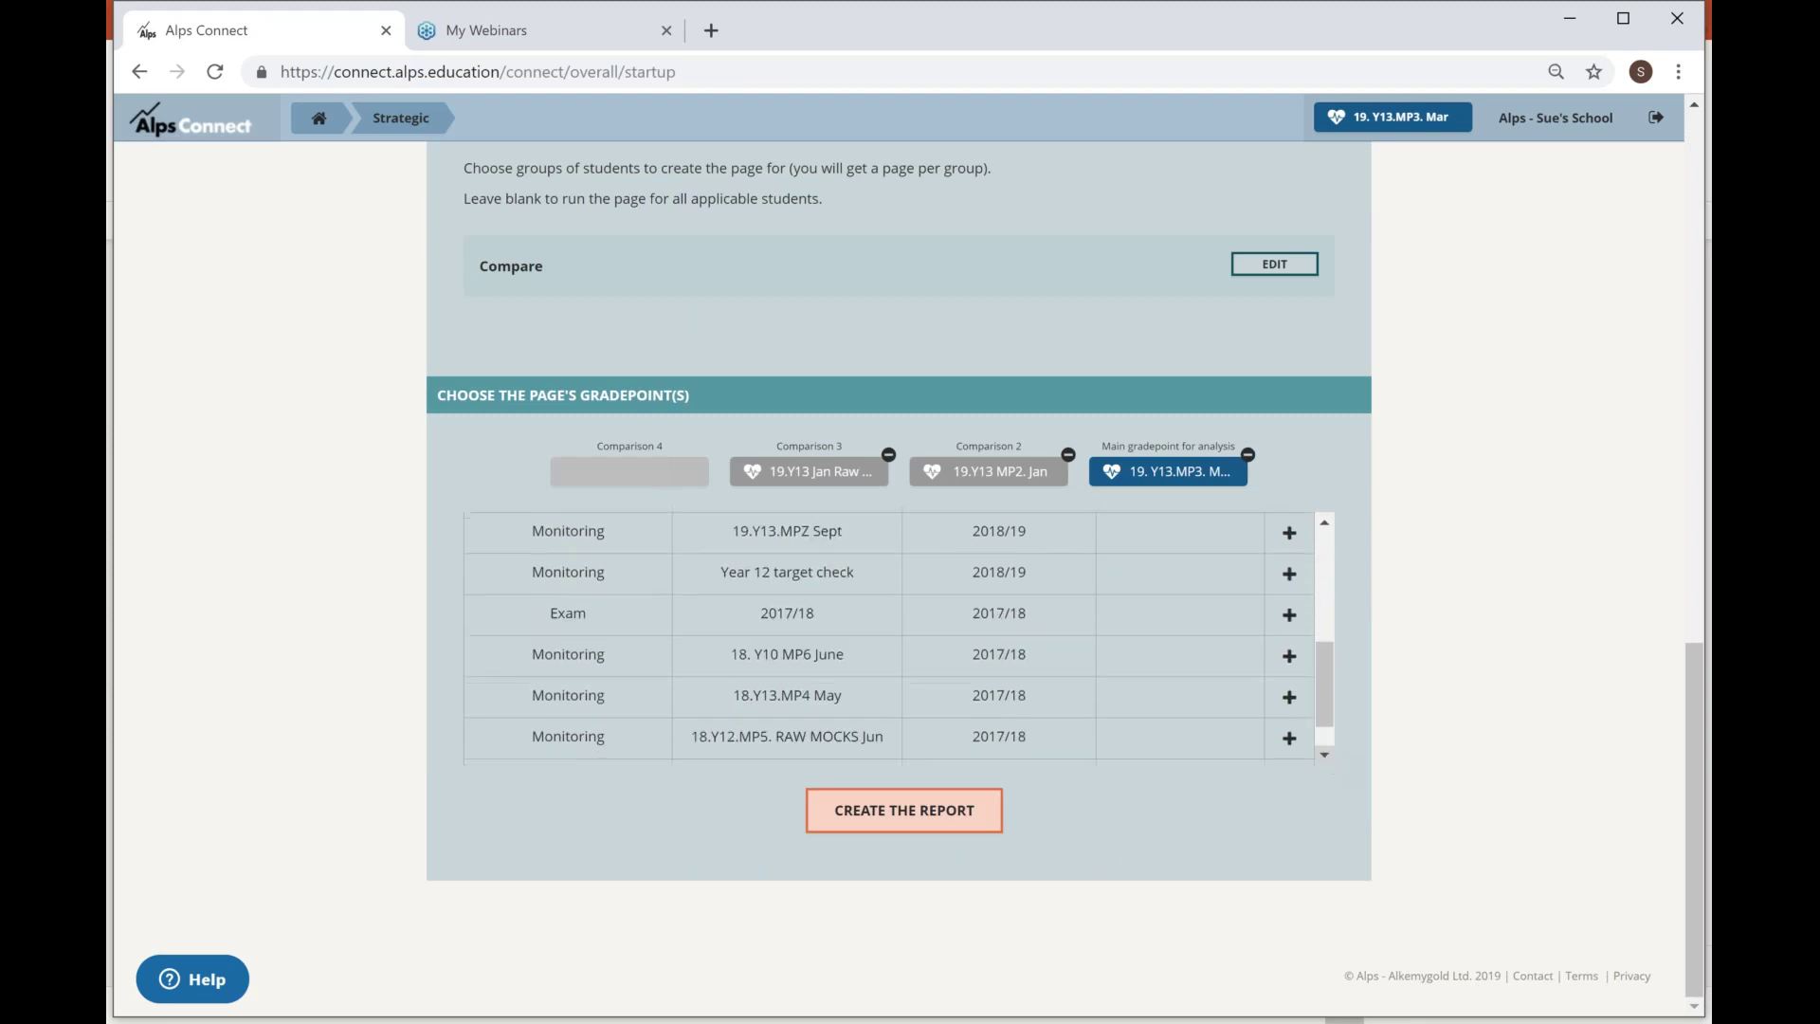
click(1289, 614)
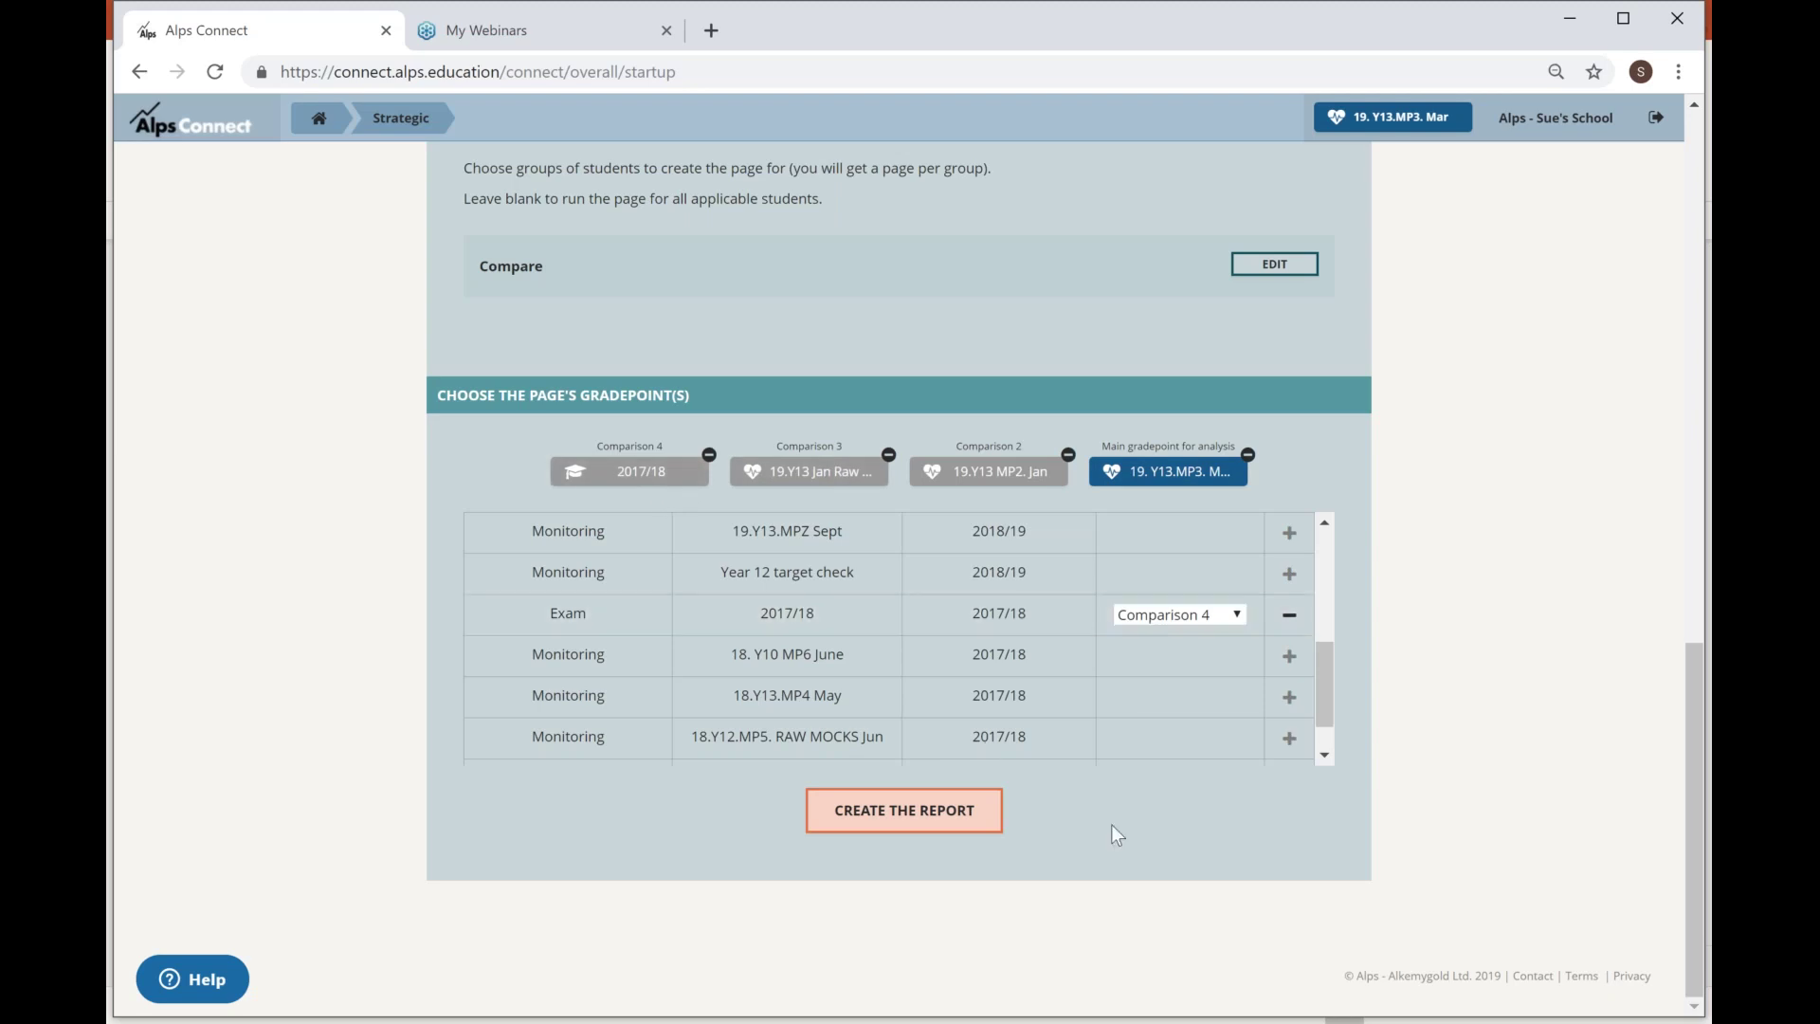
scroll(1112, 824, up, 1)
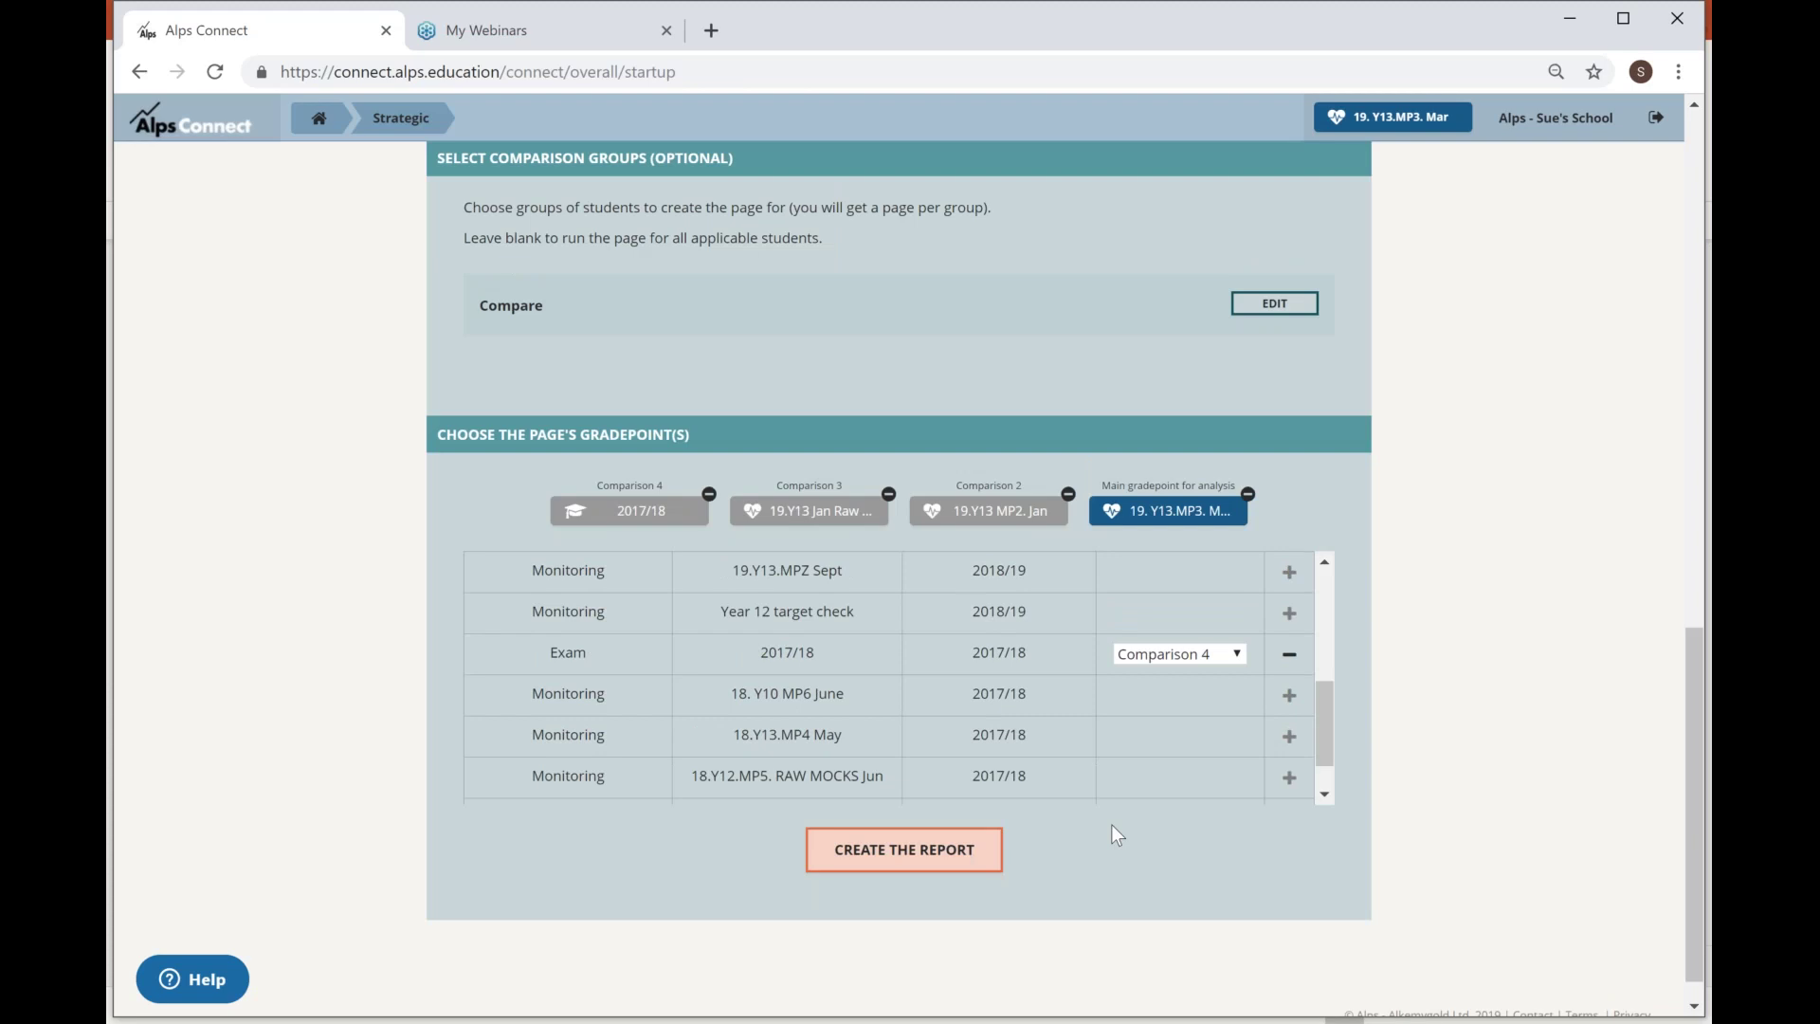
scroll(1111, 823, up, 2)
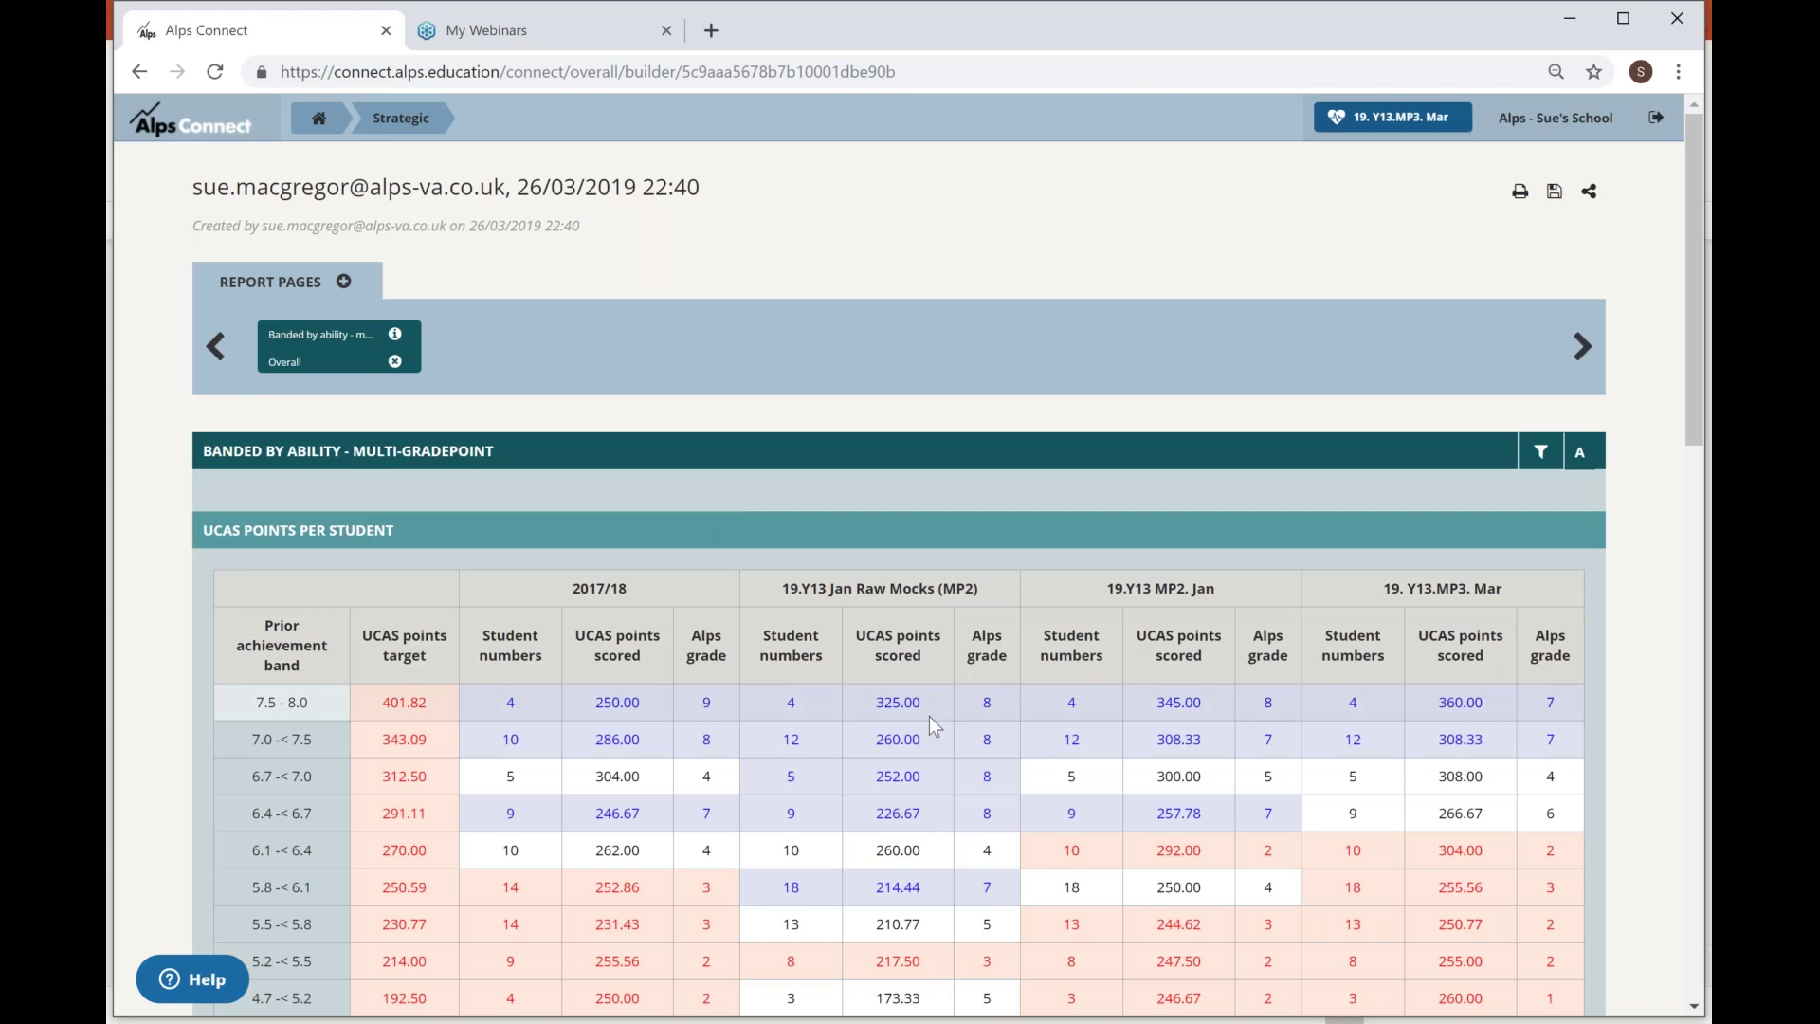
Examine the UCAS points per student and per subject tables by prior achievement band across the four gradepoints.
scroll(929, 714, down, 7)
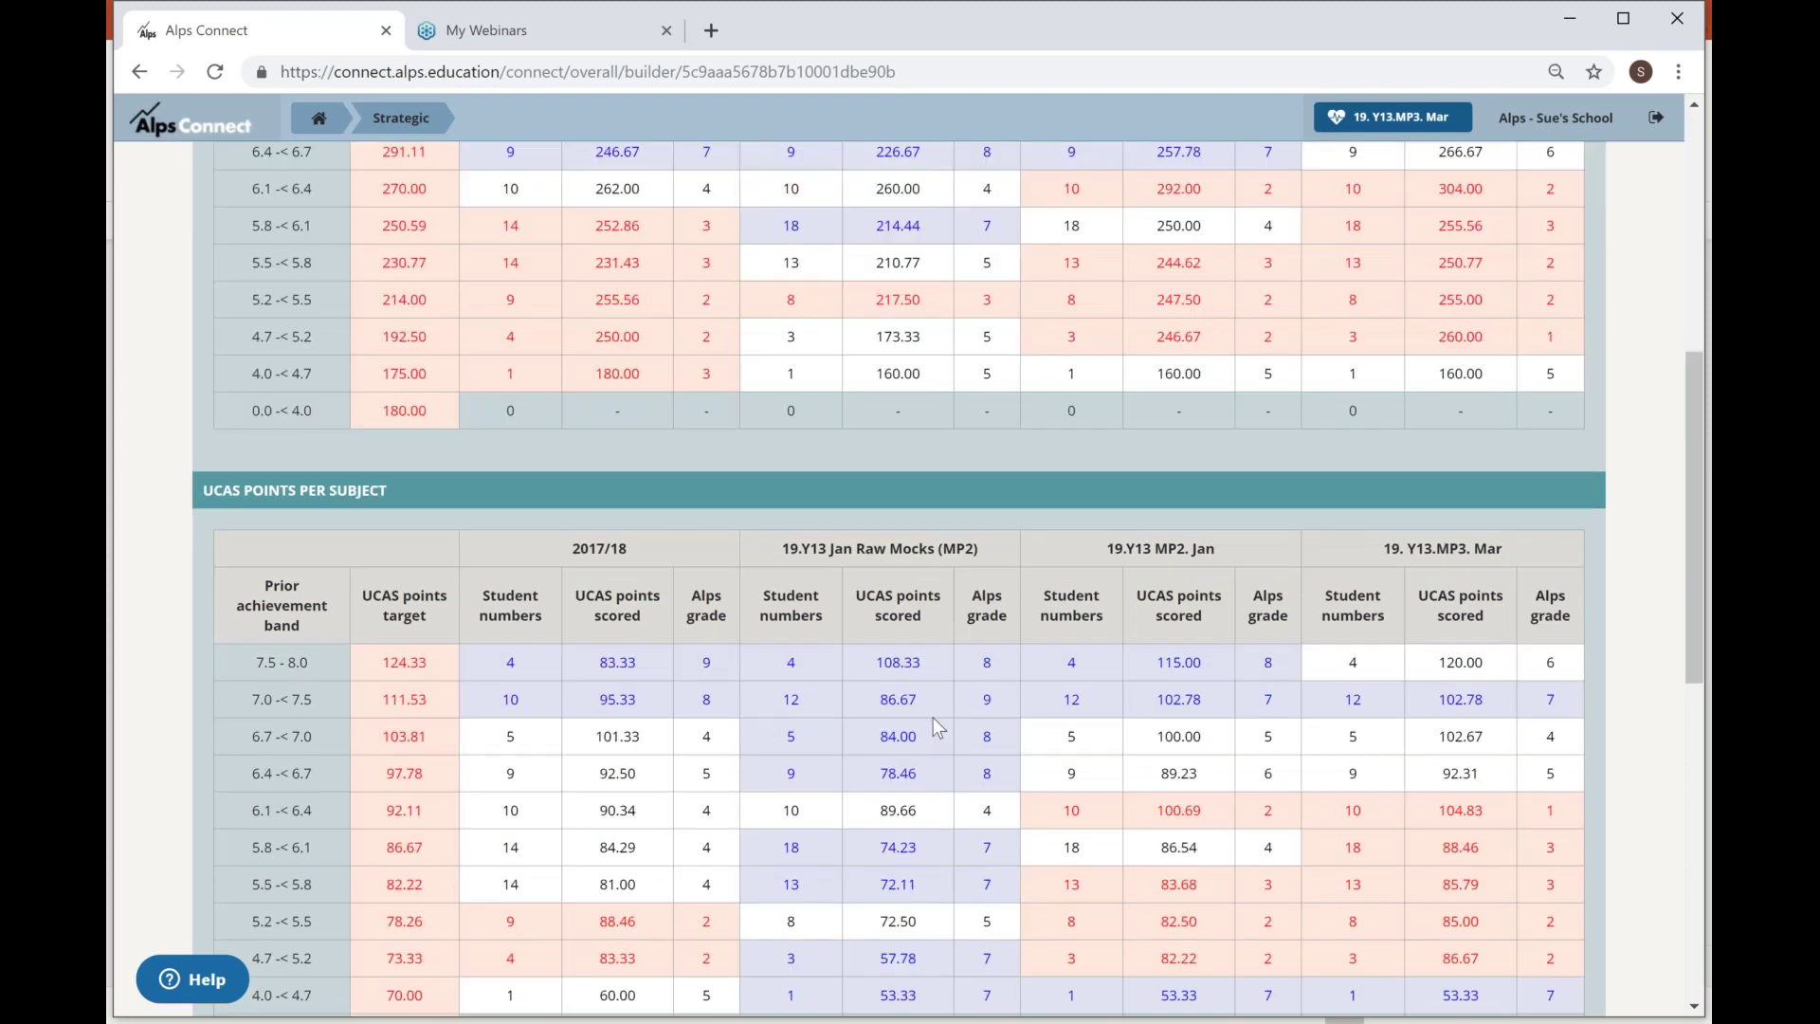
scroll(933, 719, down, 3)
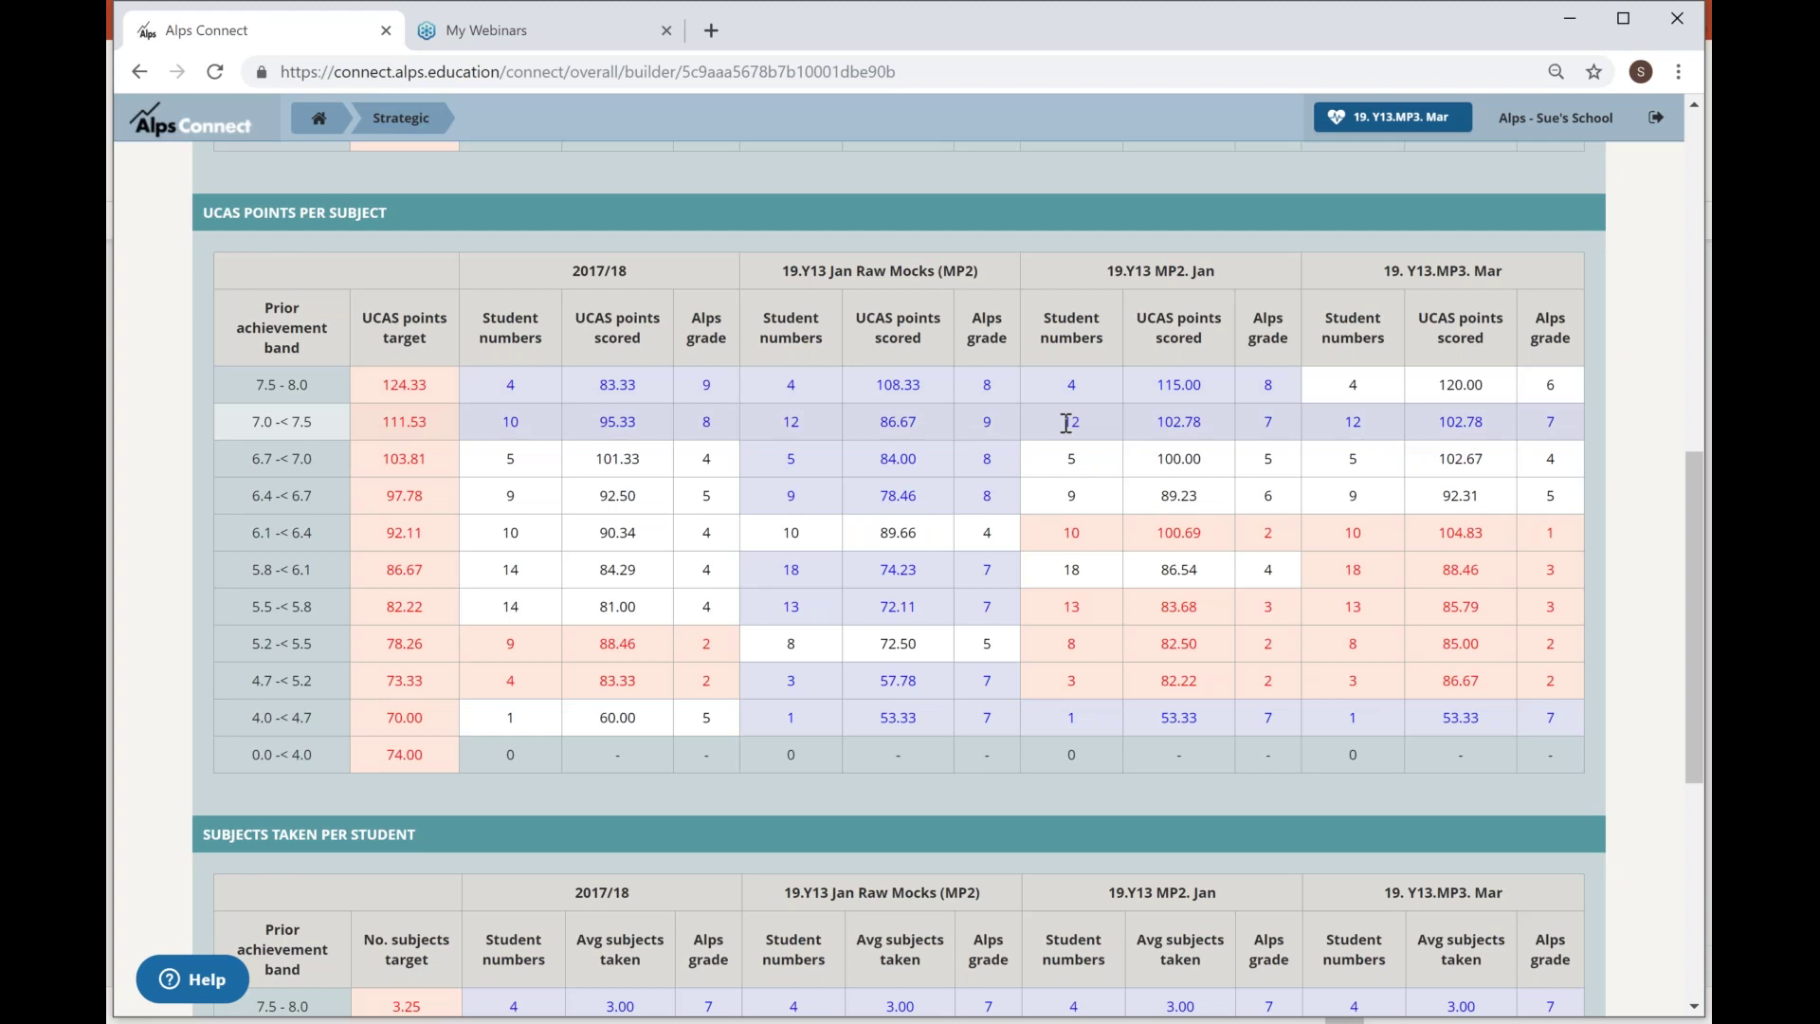
scroll(1056, 427, up, 1)
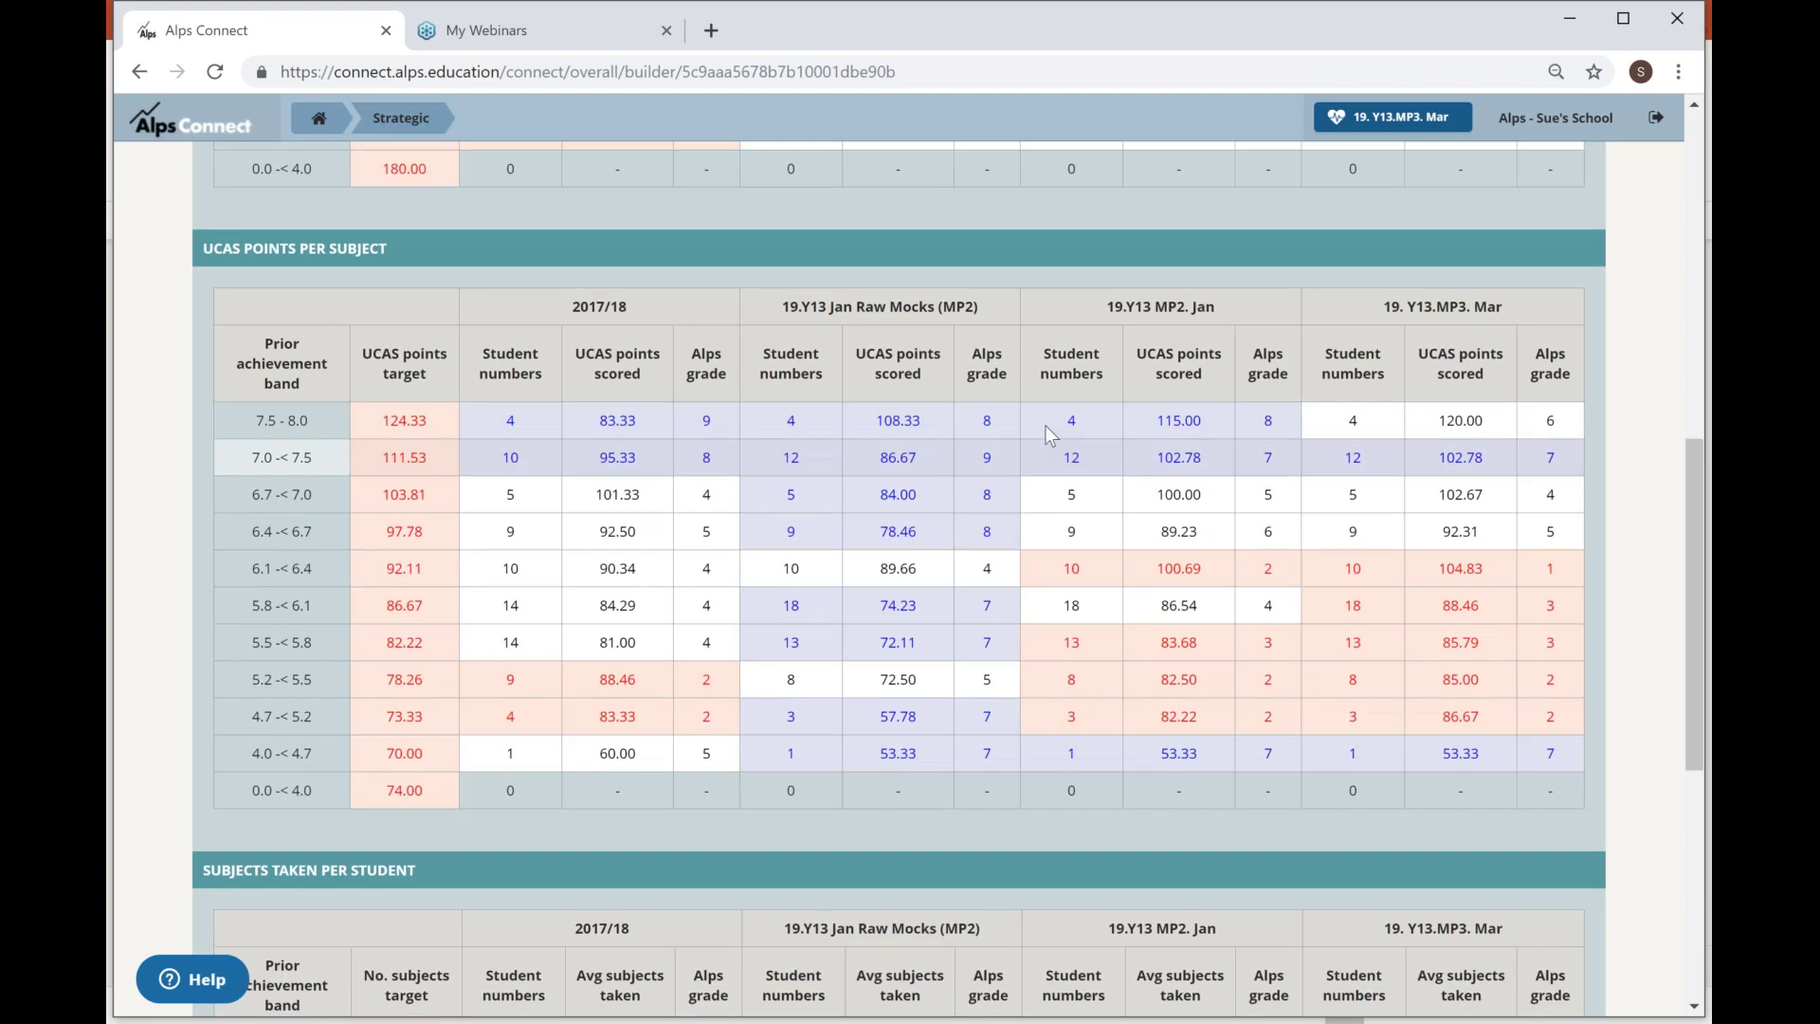
Leave the banded report and open Student Performance to review students' prior achievement scores alongside their subject grades.
scroll(1044, 424, up, 10)
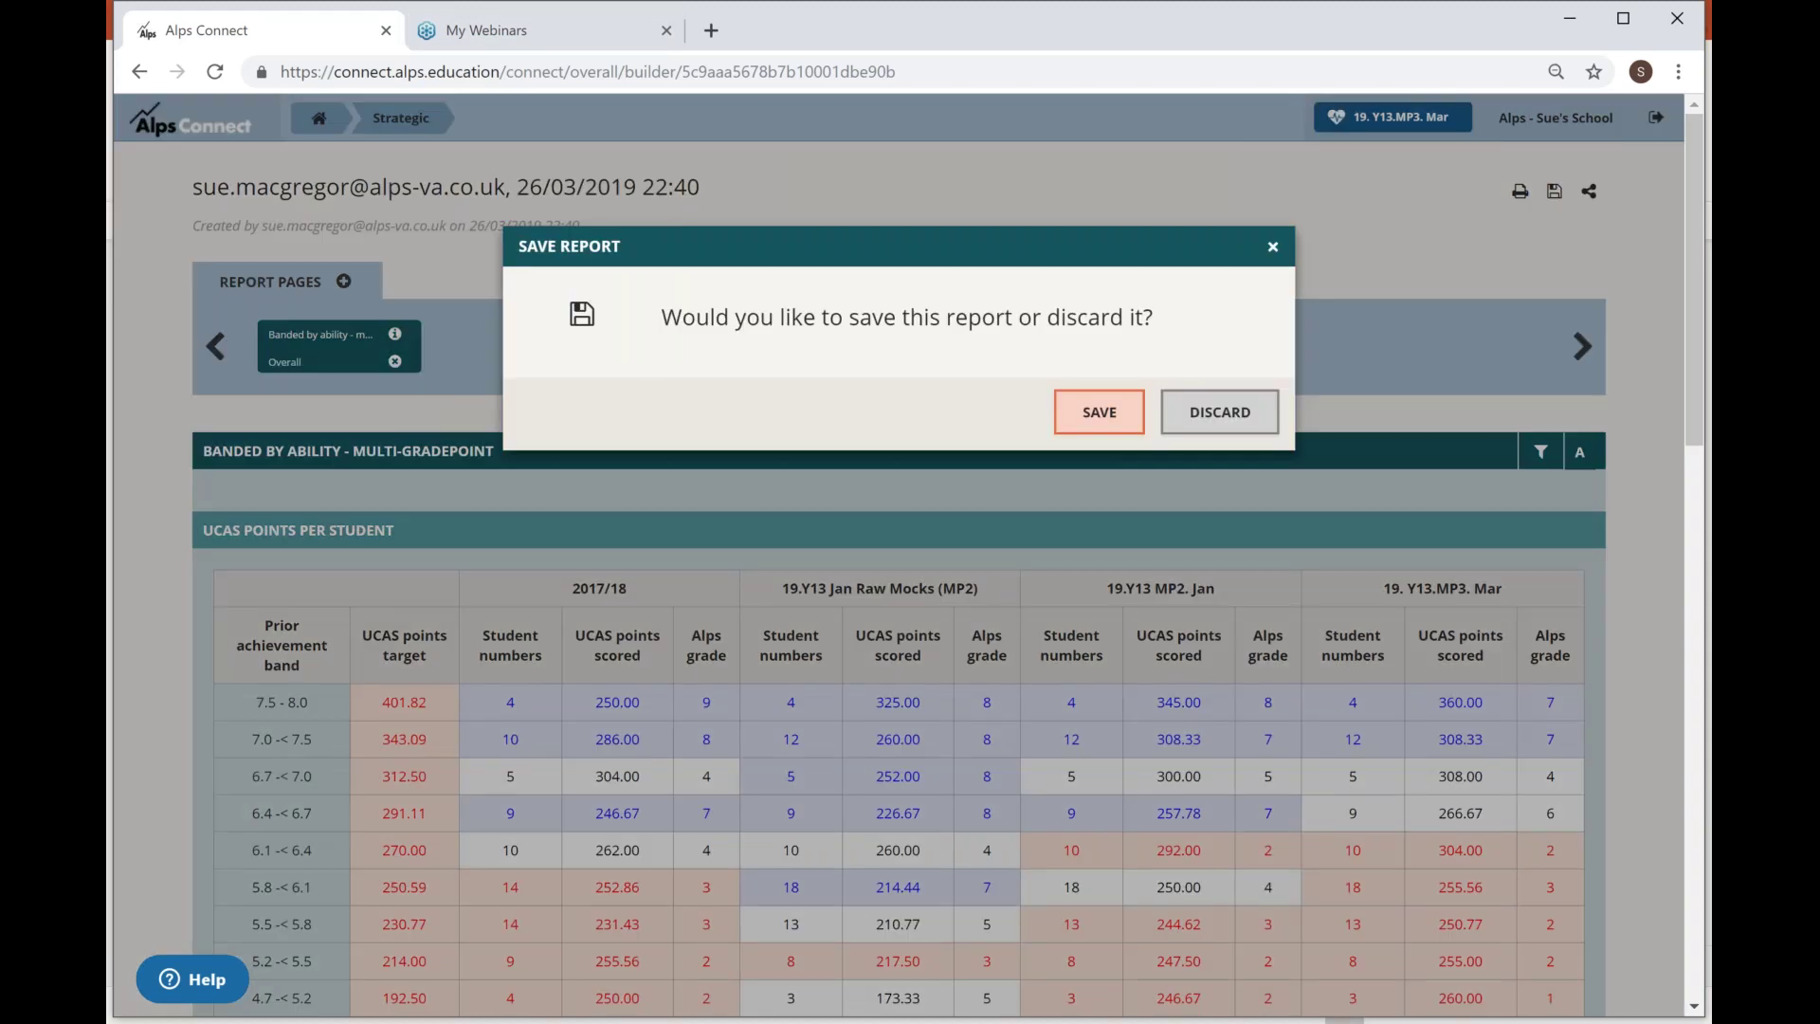
key(Return)
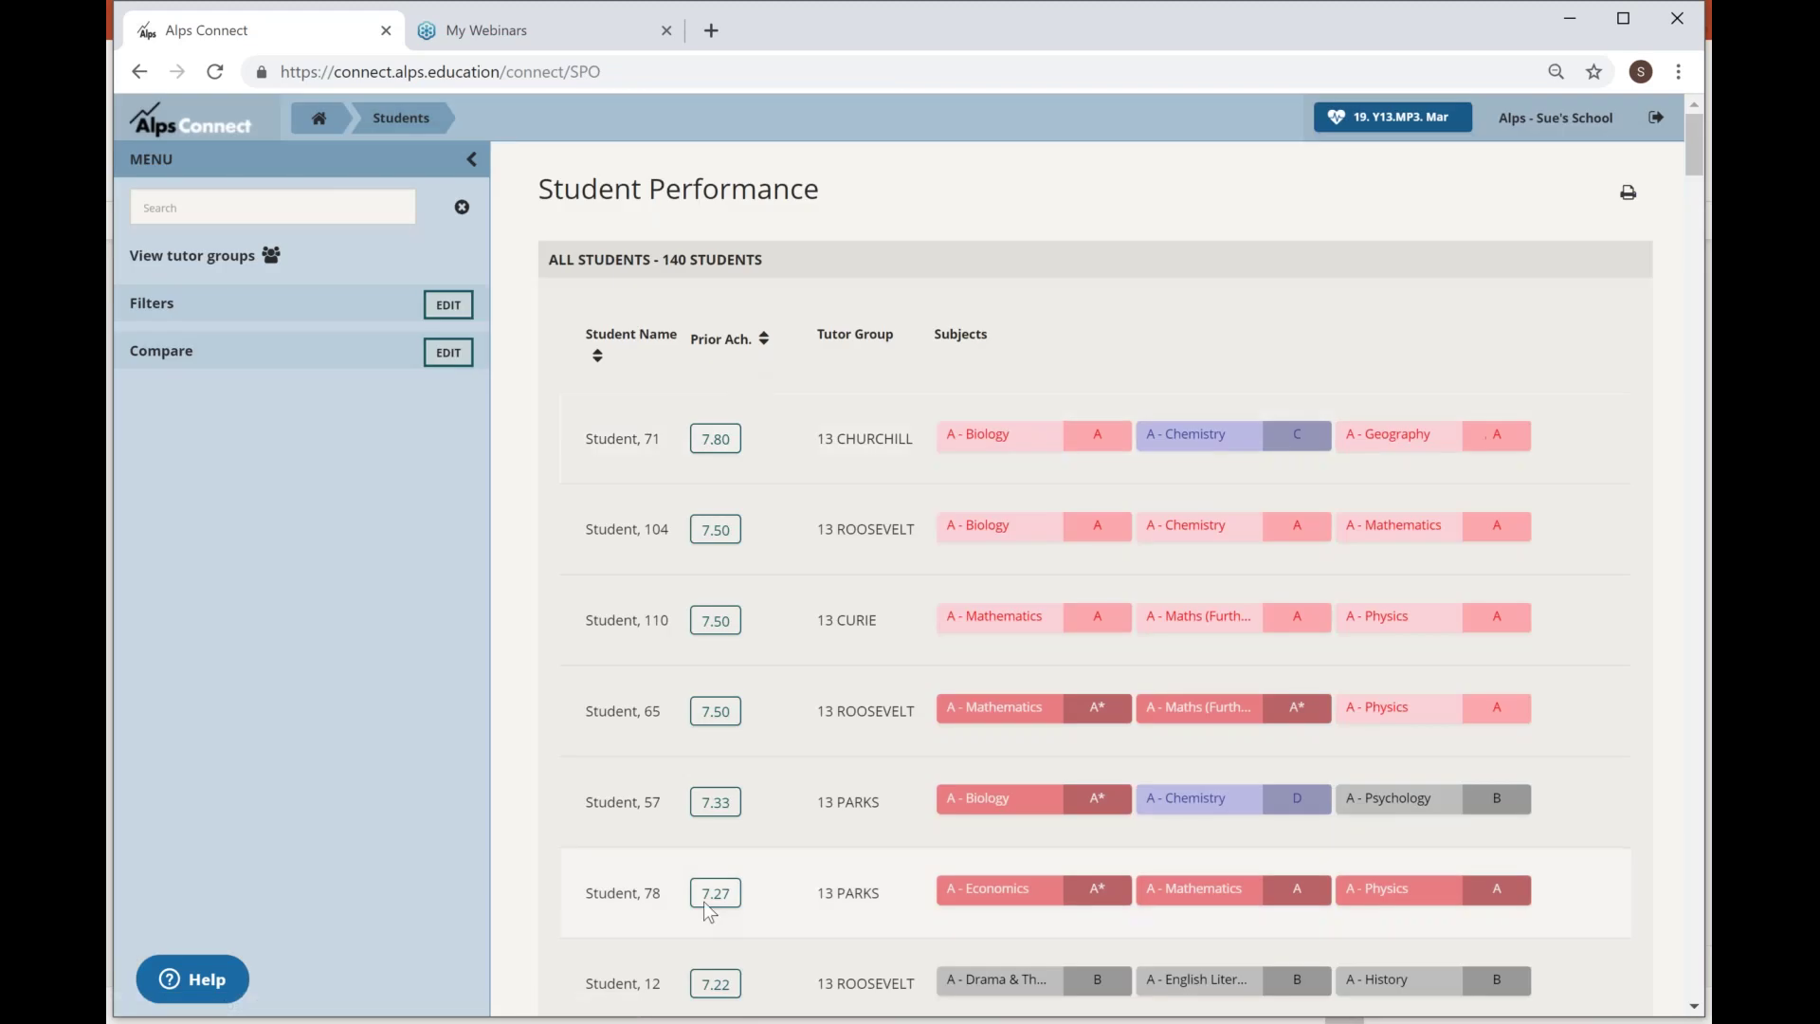
mouse_move(716, 438)
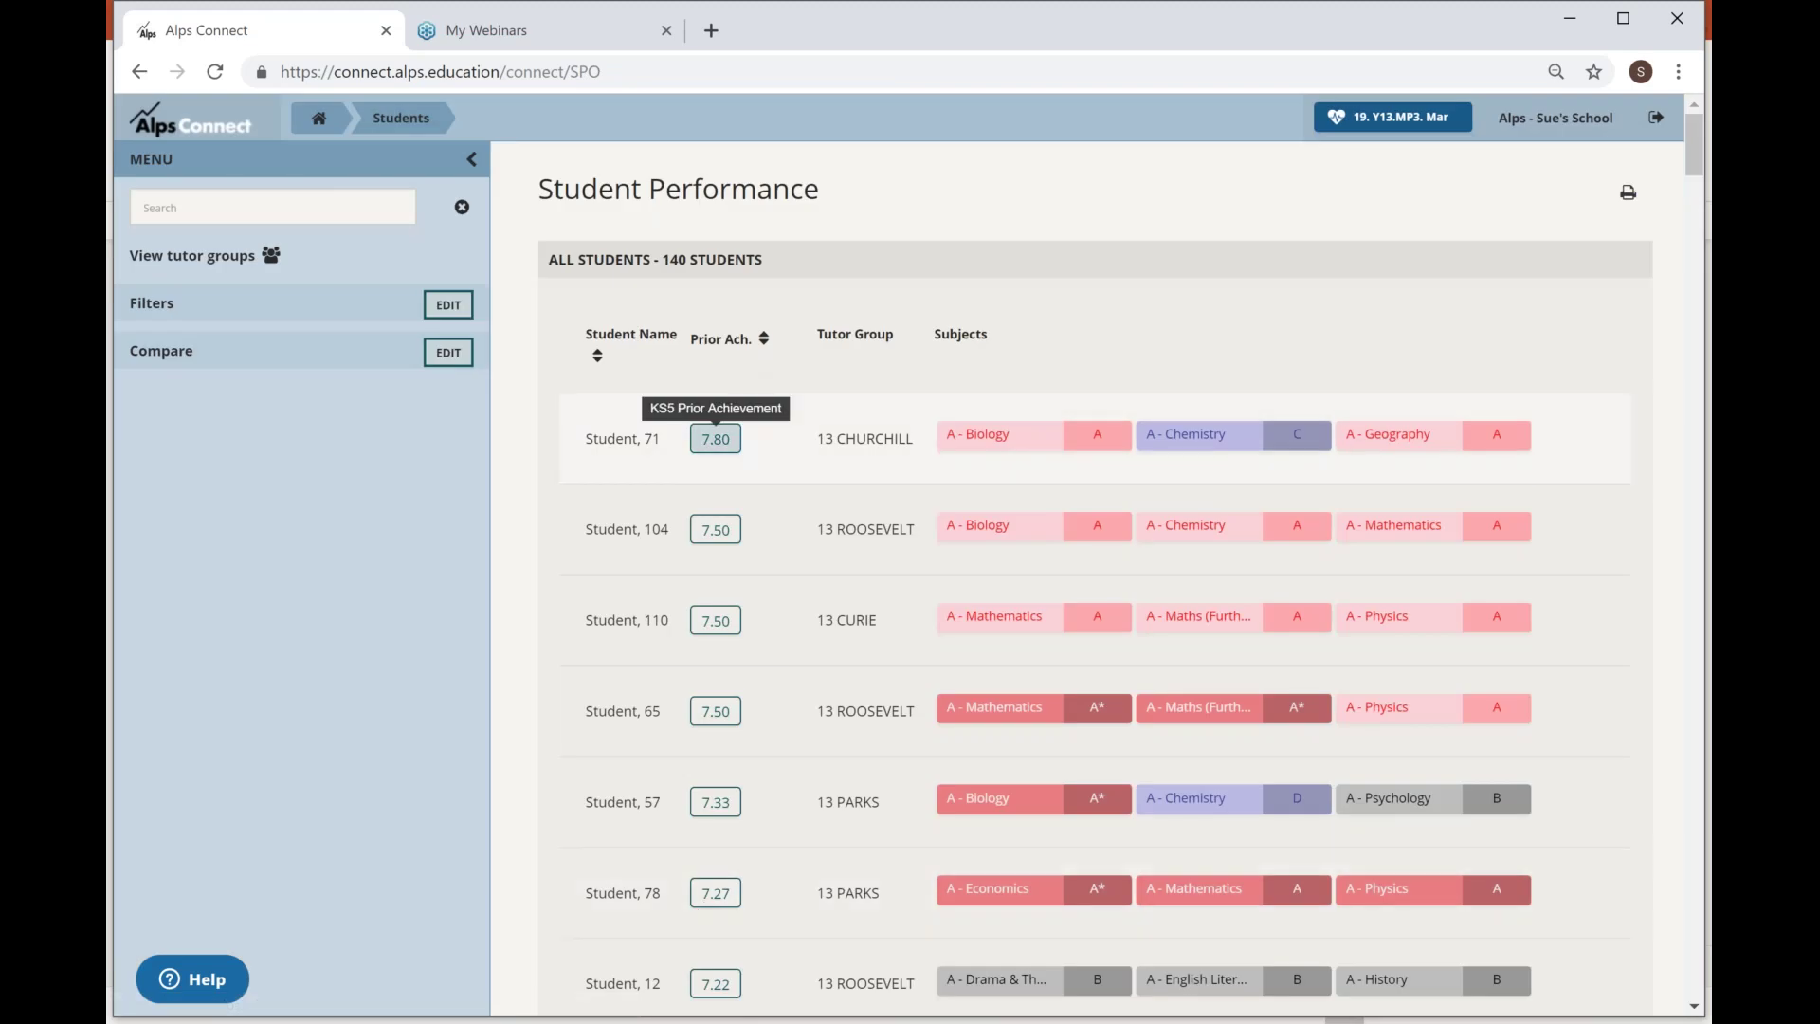
mouse_move(715, 711)
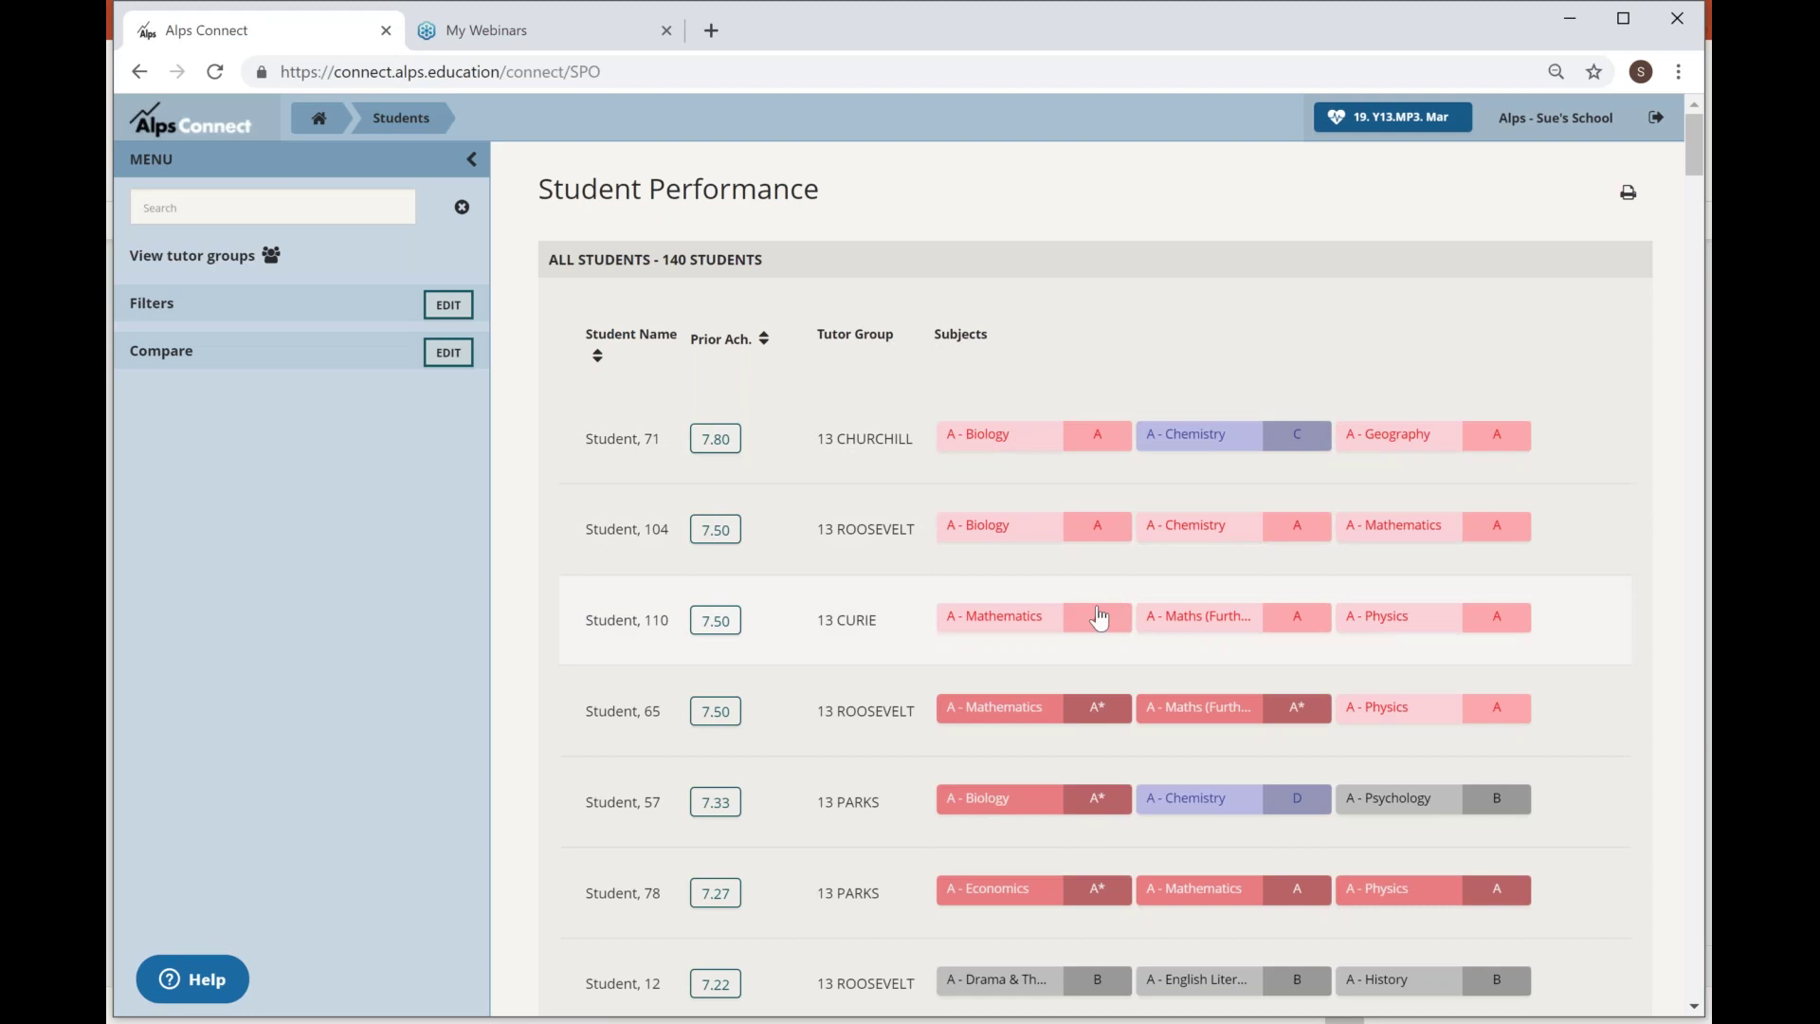
Examine the grades and colour bands across each student's subjects, from the highest prior achievement downwards, in the Student Performance list.
scroll(1098, 618, down, 1)
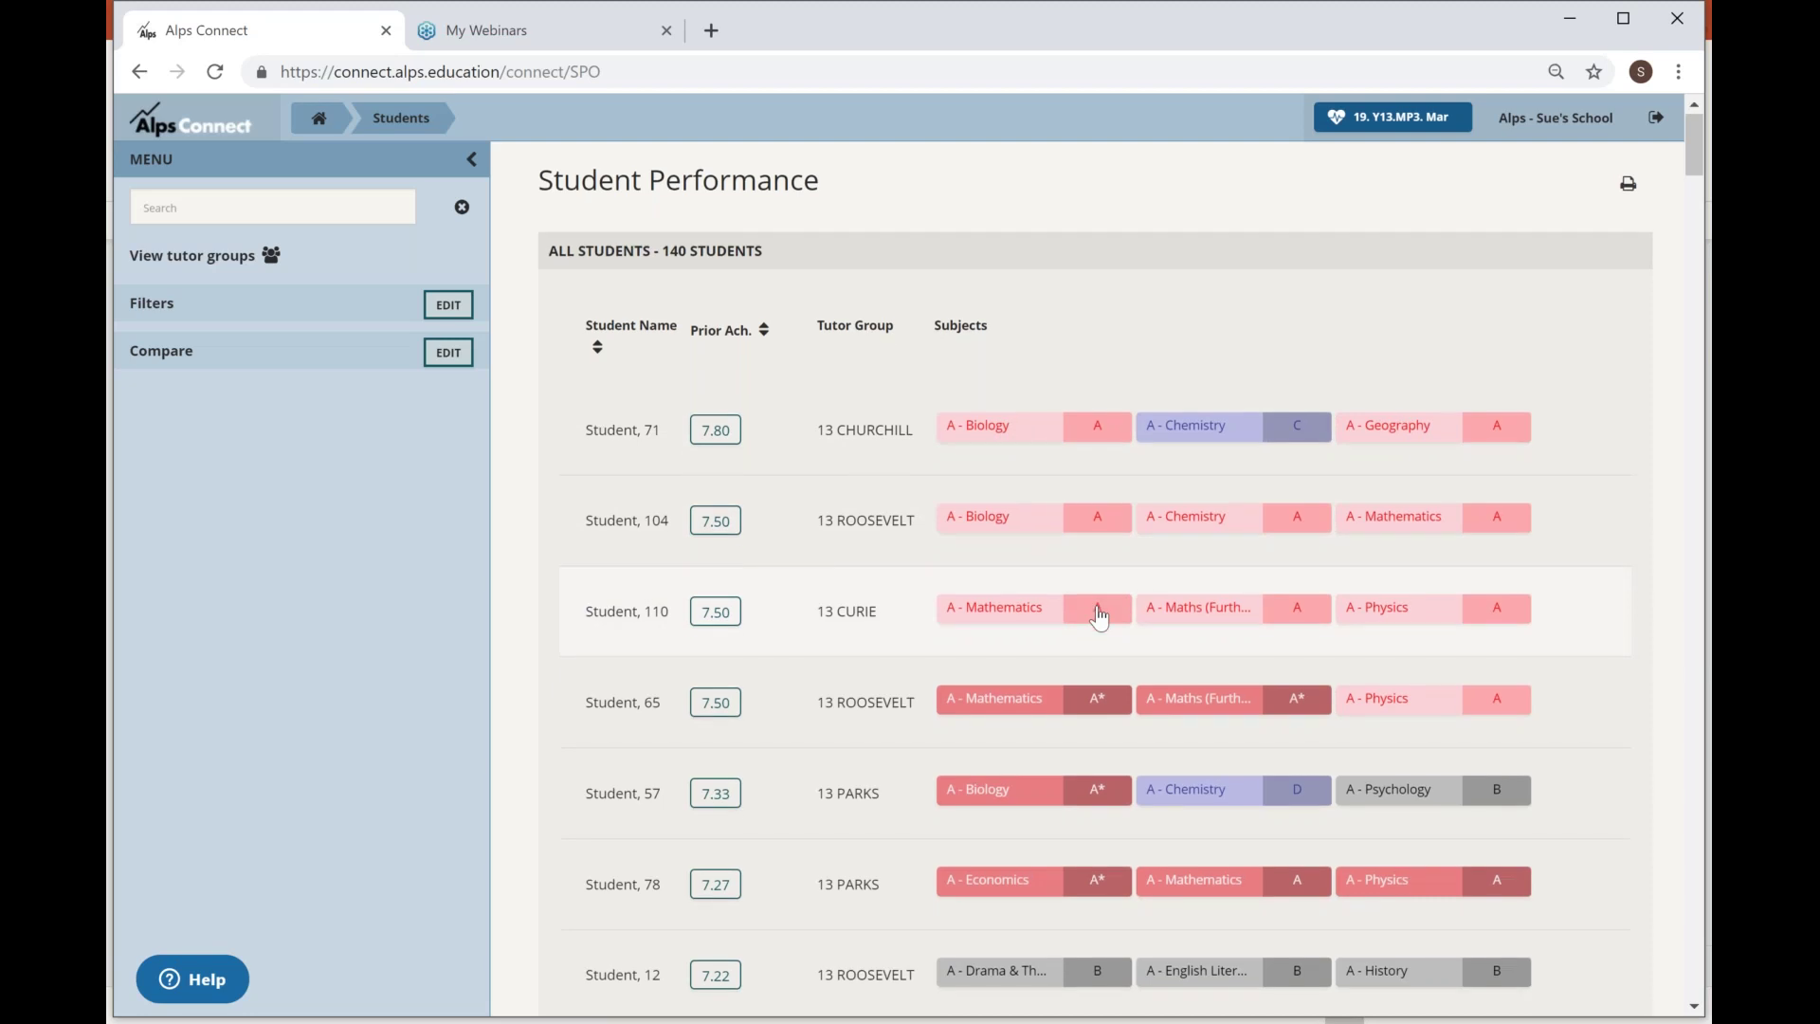
scroll(1098, 618, down, 2)
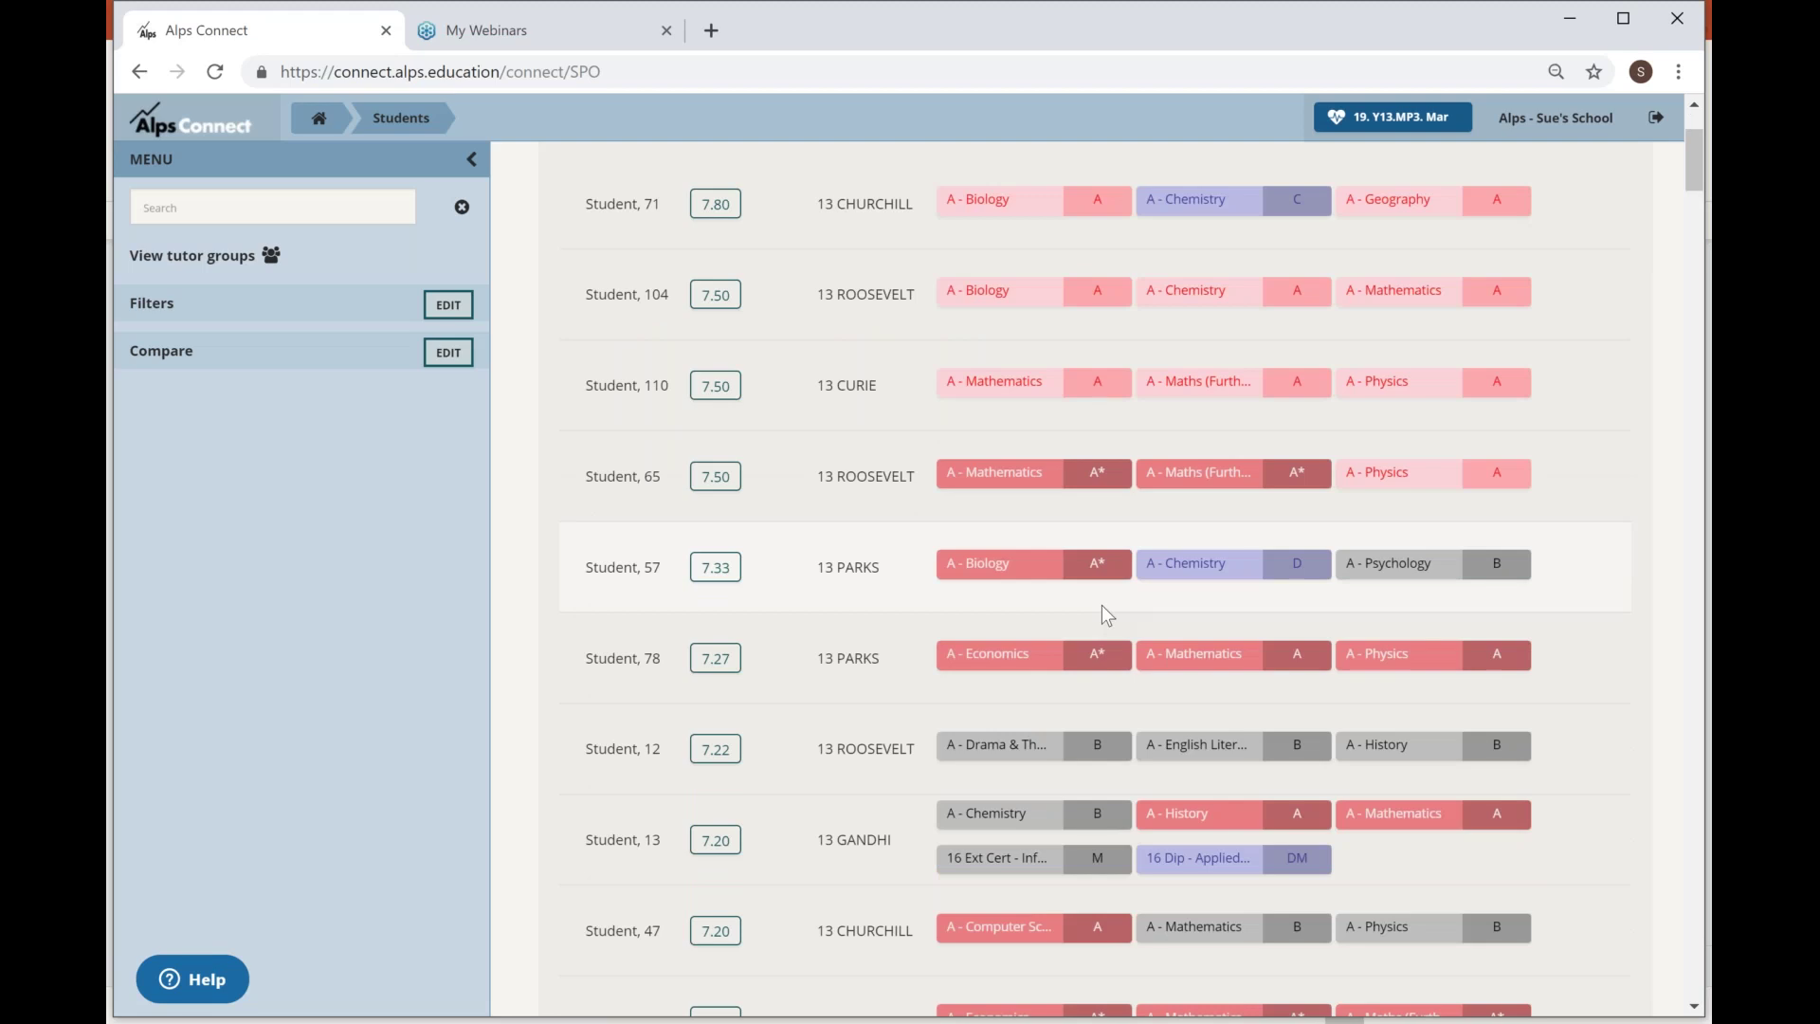
scroll(1102, 605, down, 1)
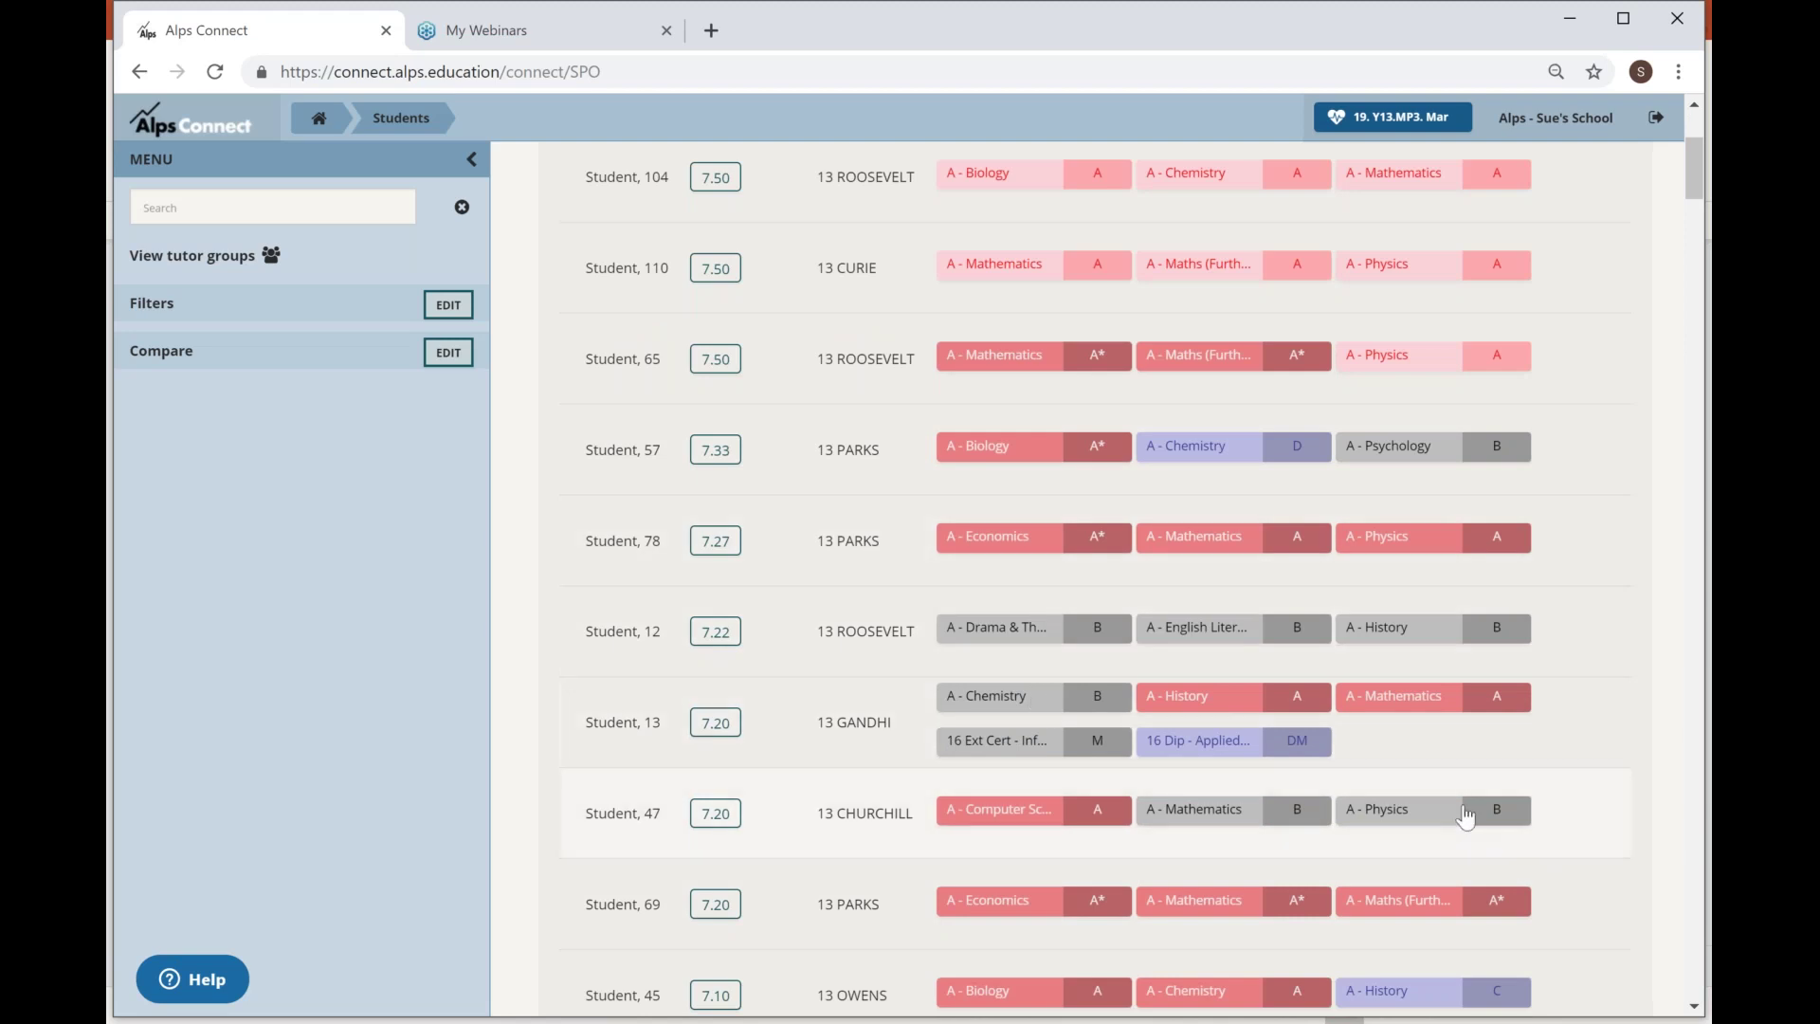
scroll(1673, 753, down, 1)
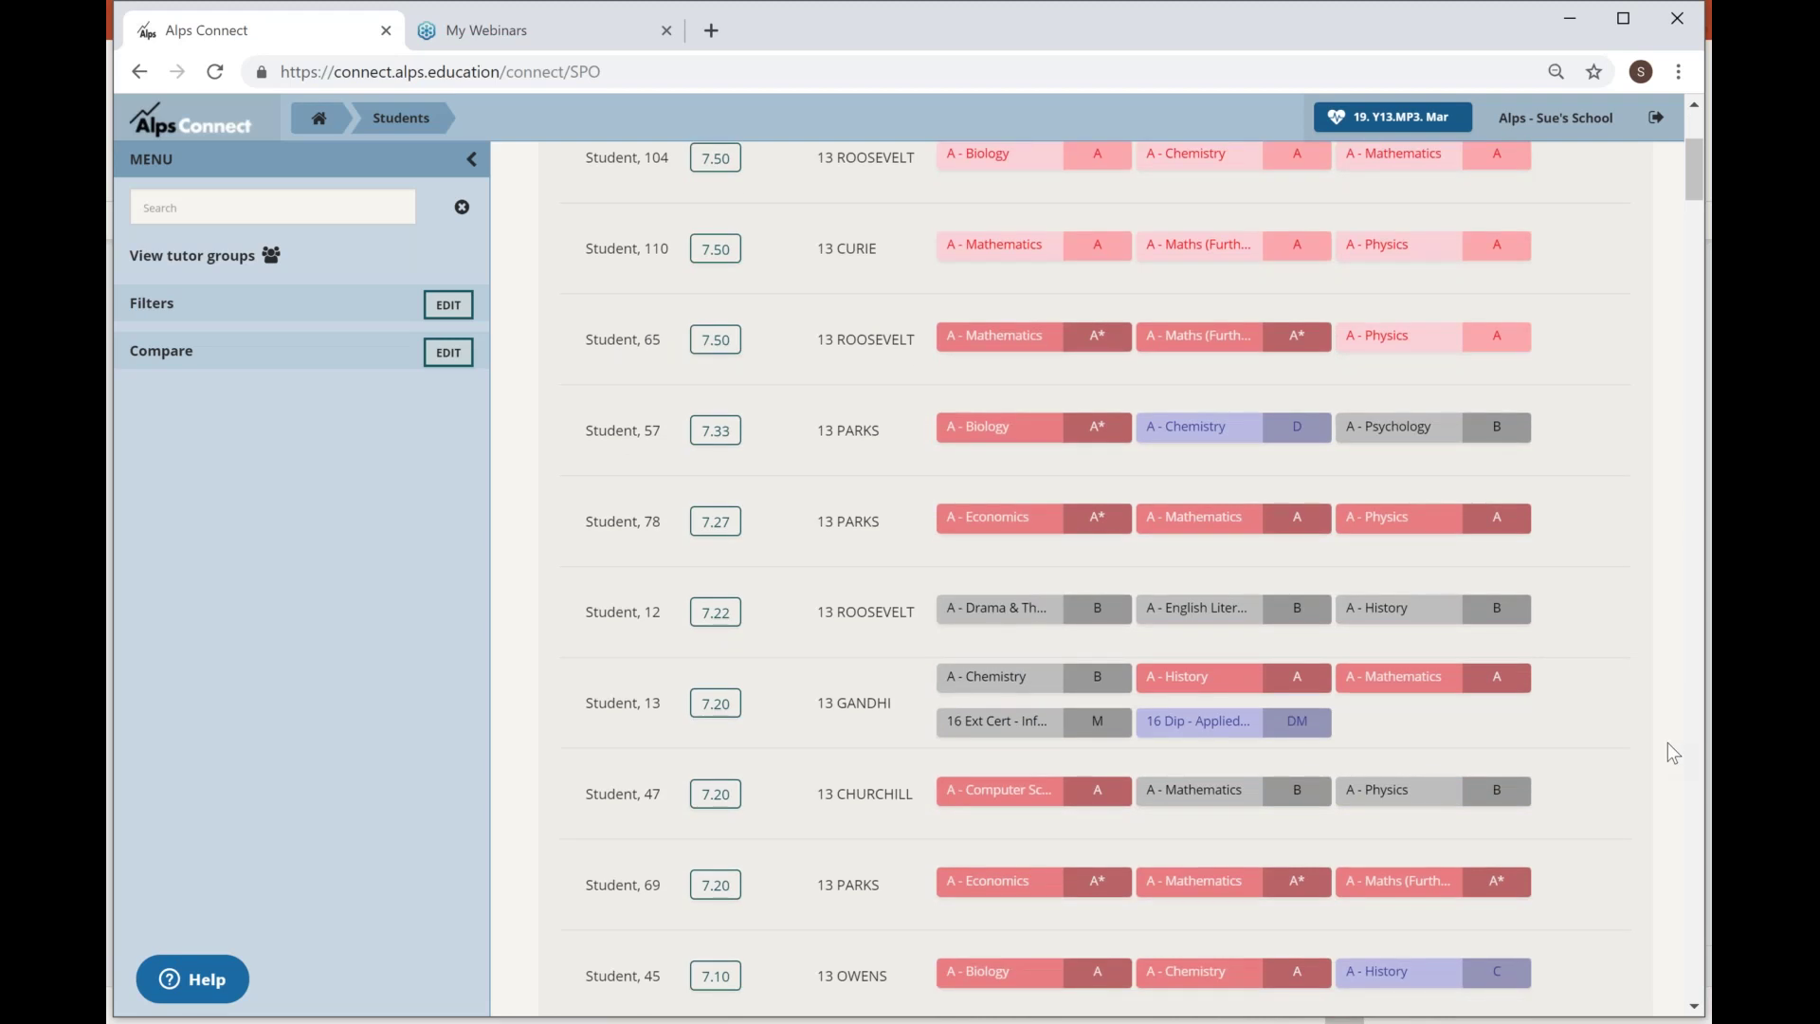
scroll(1667, 743, down, 2)
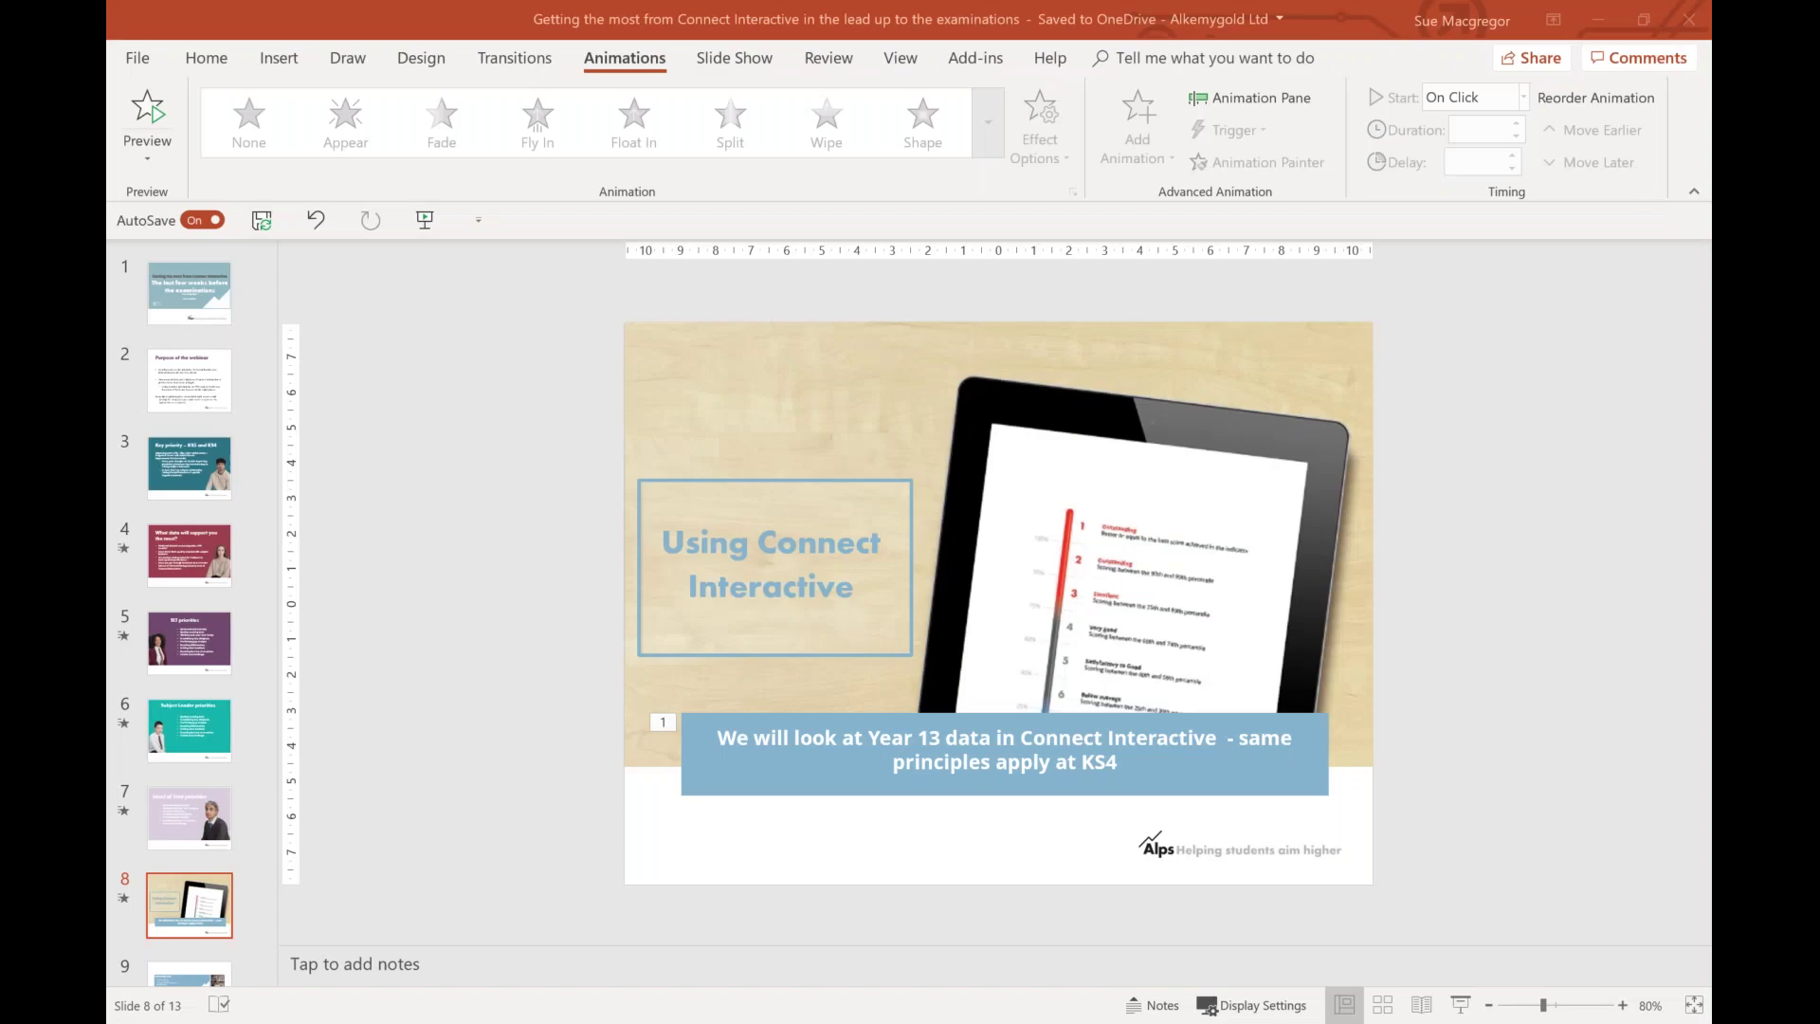
Switch to the PowerPoint webinar presentation, run its slide show and advance to the Alps Annual Cycle slide.
key(shift+F5)
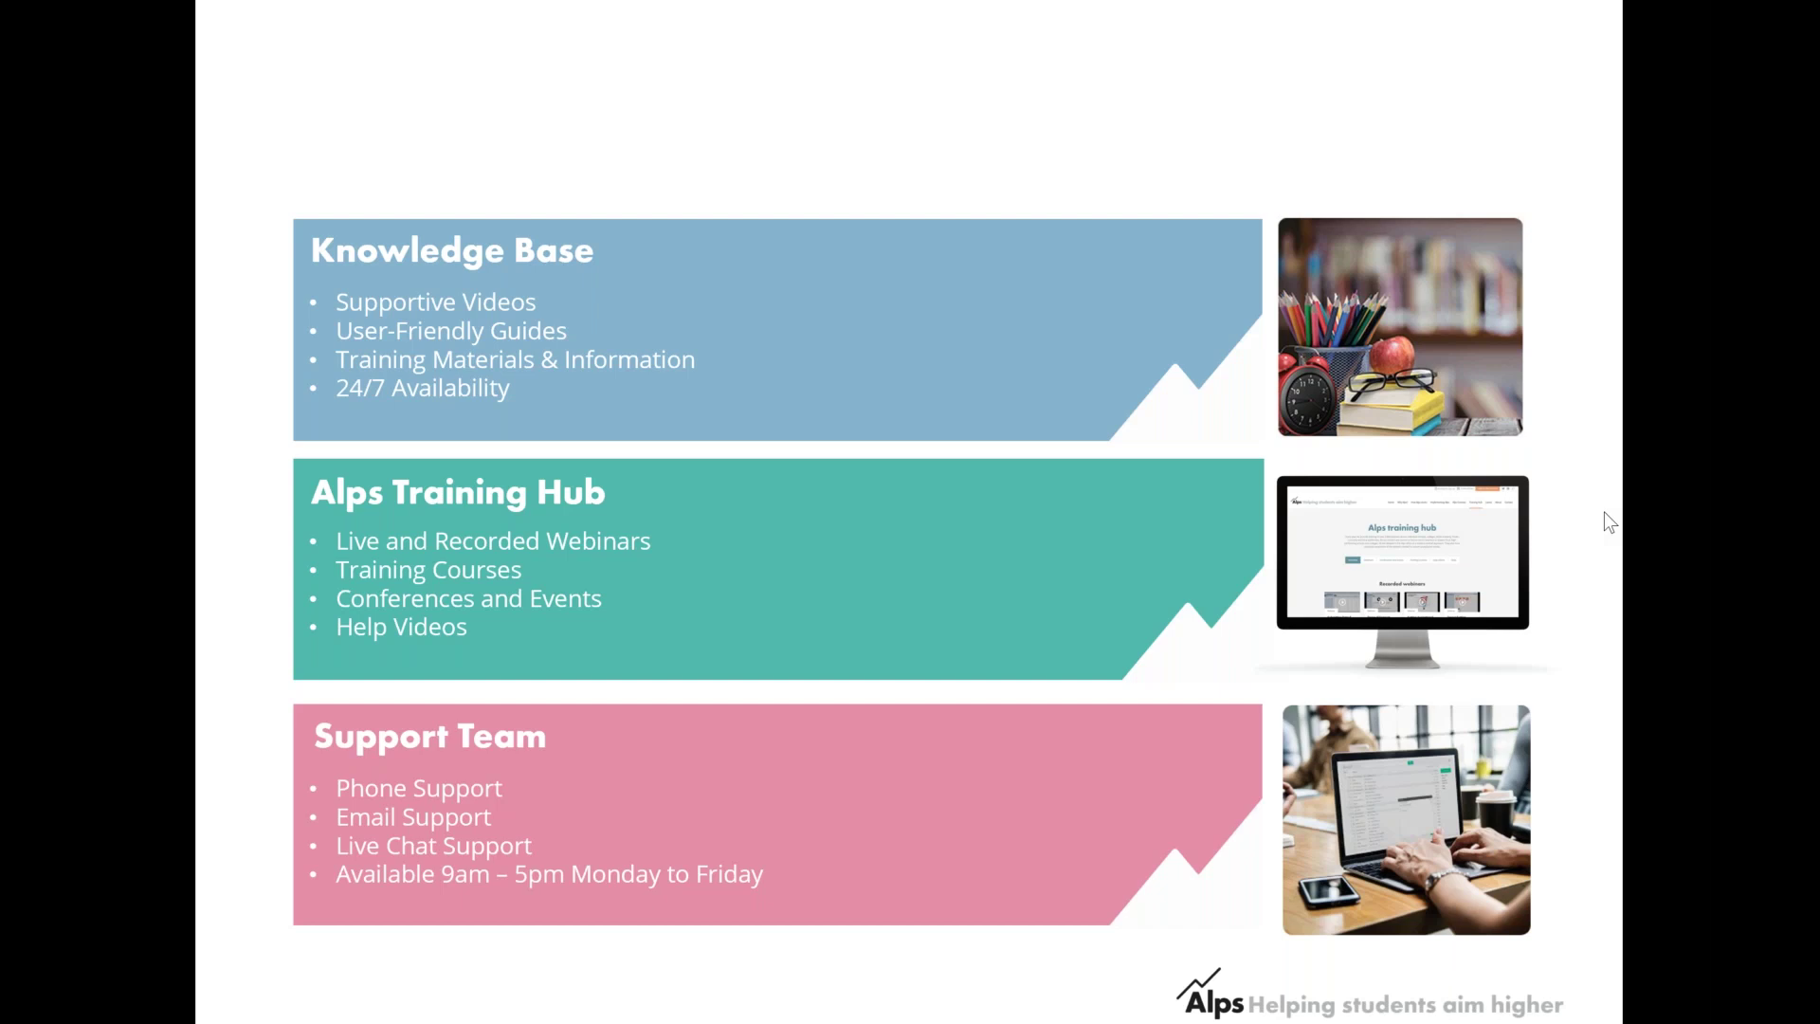
click(1603, 511)
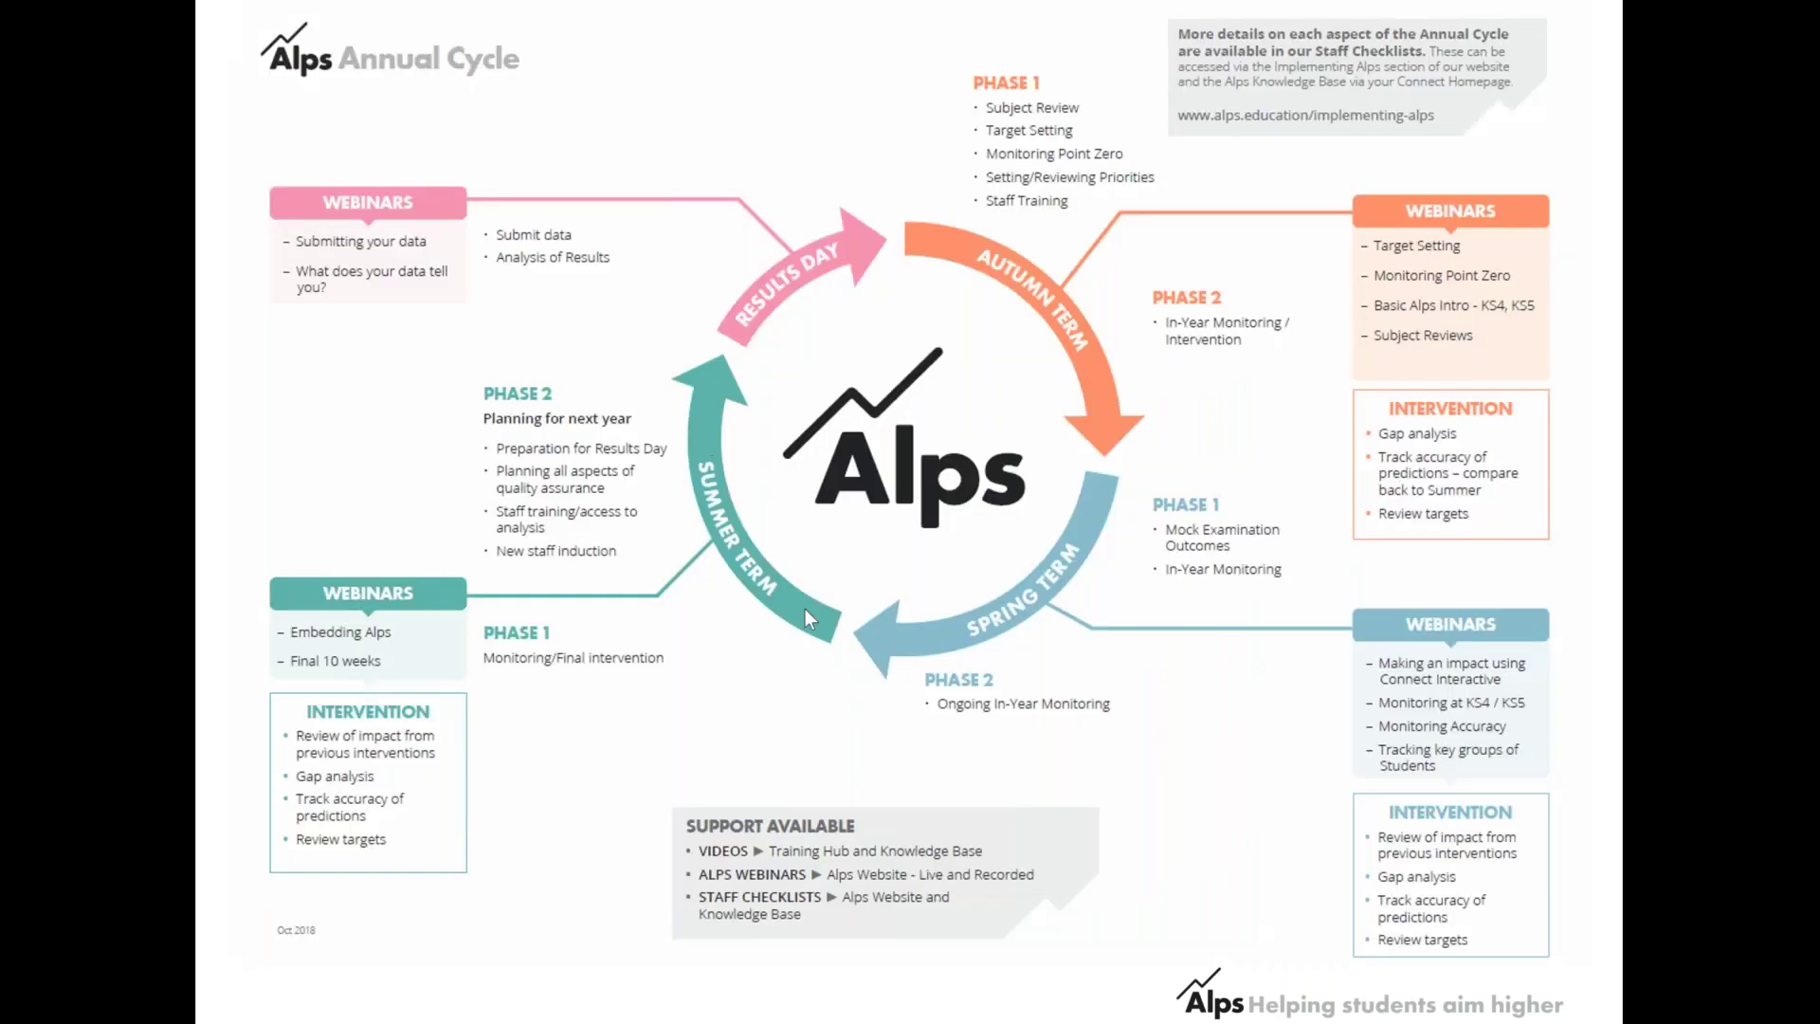